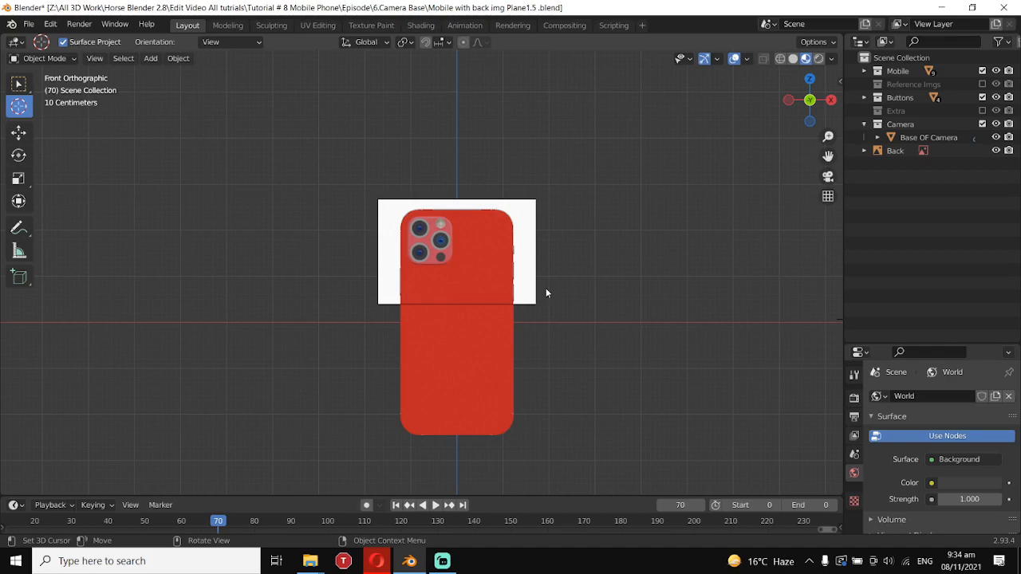
{"action": "scroll", "coordinate": [532, 331], "scroll_direction": "up", "scroll_amount": 2}
{"action": "scroll", "coordinate": [532, 331], "scroll_direction": "down", "scroll_amount": 2}
{"action": "left_click", "coordinate": [536, 229]}
{"action": "scroll", "coordinate": [512, 260], "scroll_direction": "up", "scroll_amount": 2}
{"action": "scroll", "coordinate": [508, 257], "scroll_direction": "down", "scroll_amount": 4}
{"action": "scroll", "coordinate": [506, 257], "scroll_direction": "up", "scroll_amount": 1}
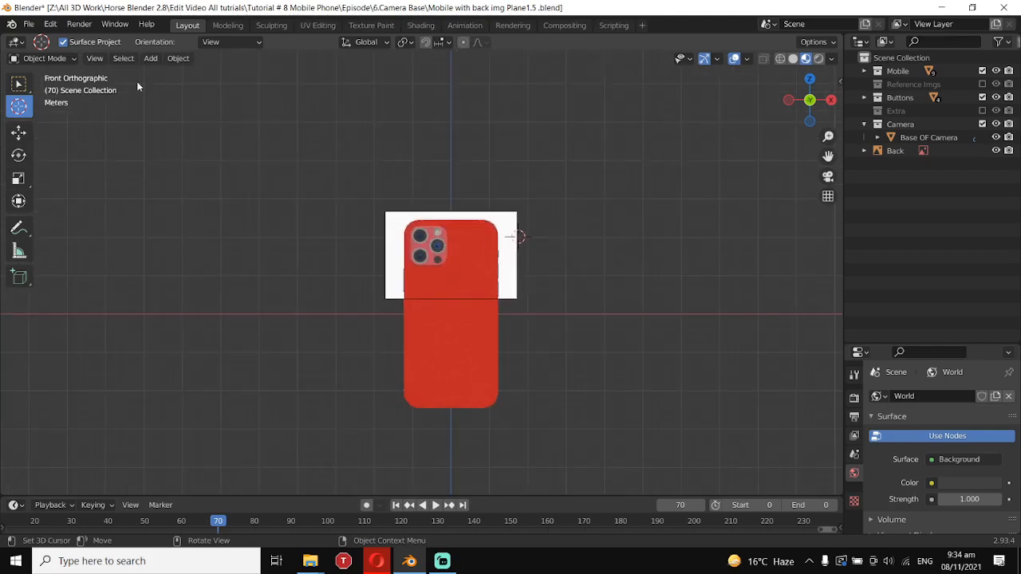
- Select the Back reference image behind the phone and move it to the Reference Imgs collection
{"action": "left_click", "coordinate": [18, 83]}
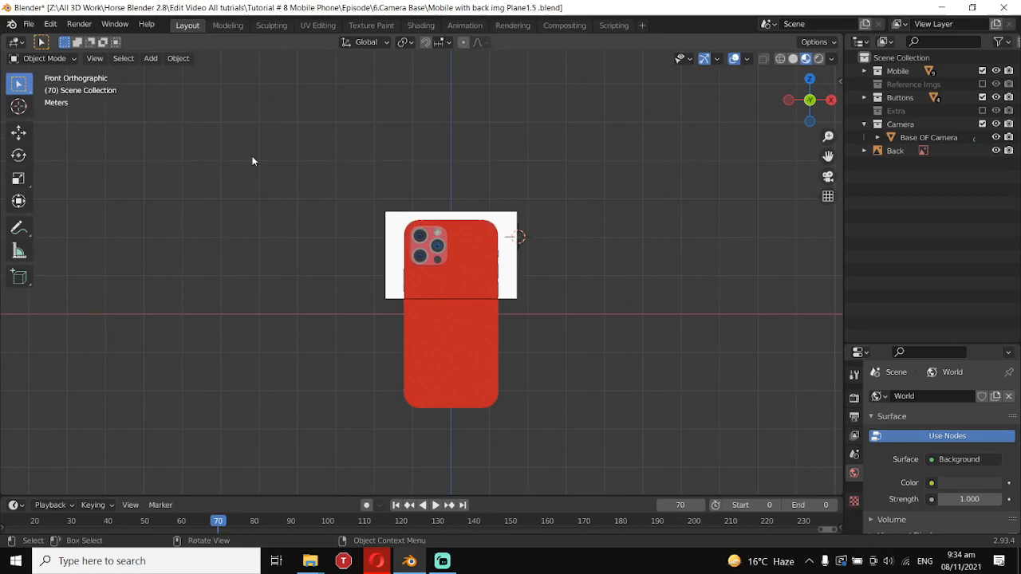
{"action": "left_click", "coordinate": [514, 217]}
{"action": "scroll", "coordinate": [515, 239], "scroll_direction": "down", "scroll_amount": 1}
{"action": "scroll", "coordinate": [516, 244], "scroll_direction": "up", "scroll_amount": 2}
{"action": "left_click", "coordinate": [515, 244]}
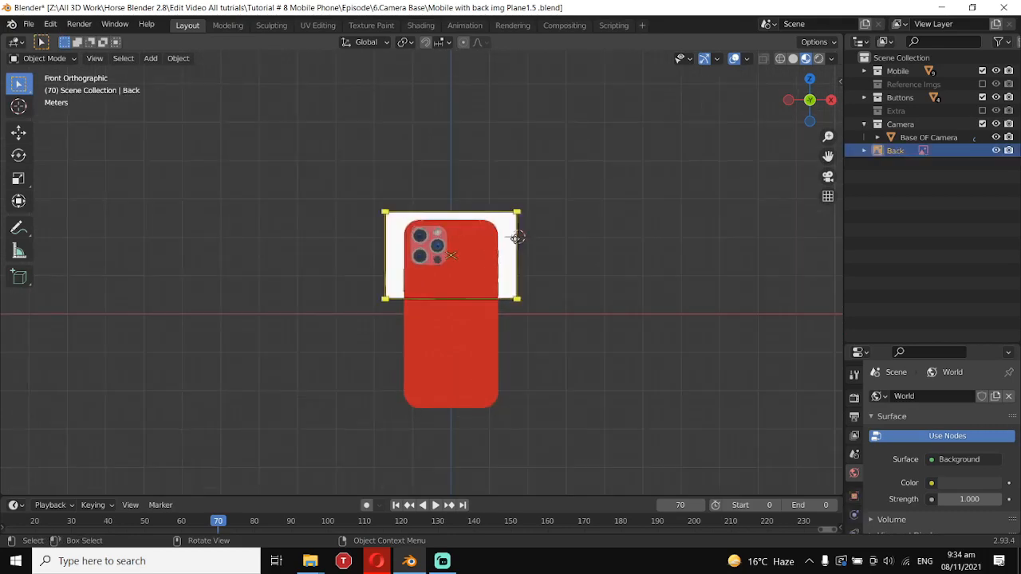
{"action": "key", "text": "m"}
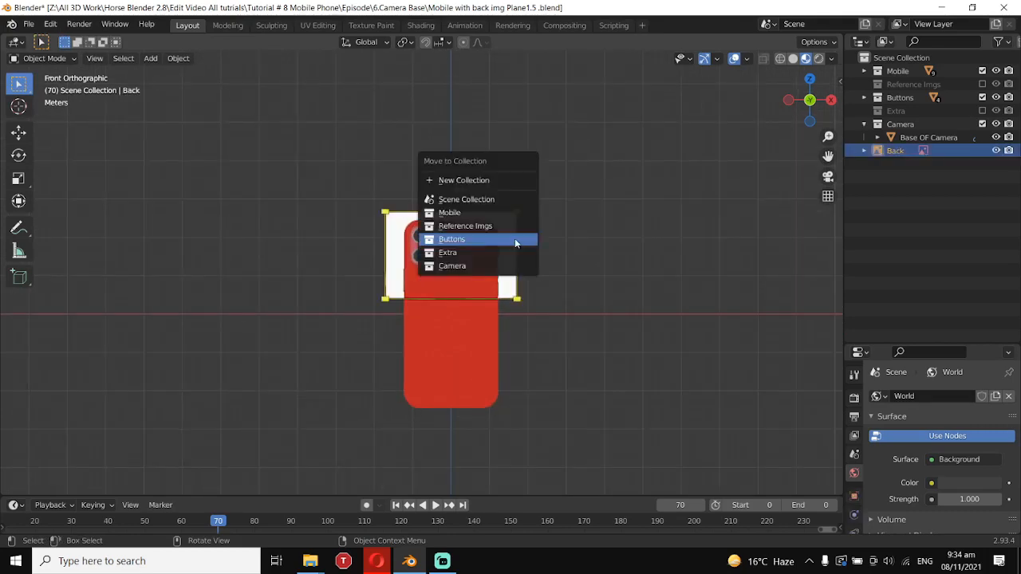
{"action": "left_click", "coordinate": [459, 226]}
{"action": "scroll", "coordinate": [529, 319], "scroll_direction": "up", "scroll_amount": 5}
{"action": "scroll", "coordinate": [527, 319], "scroll_direction": "down", "scroll_amount": 4}
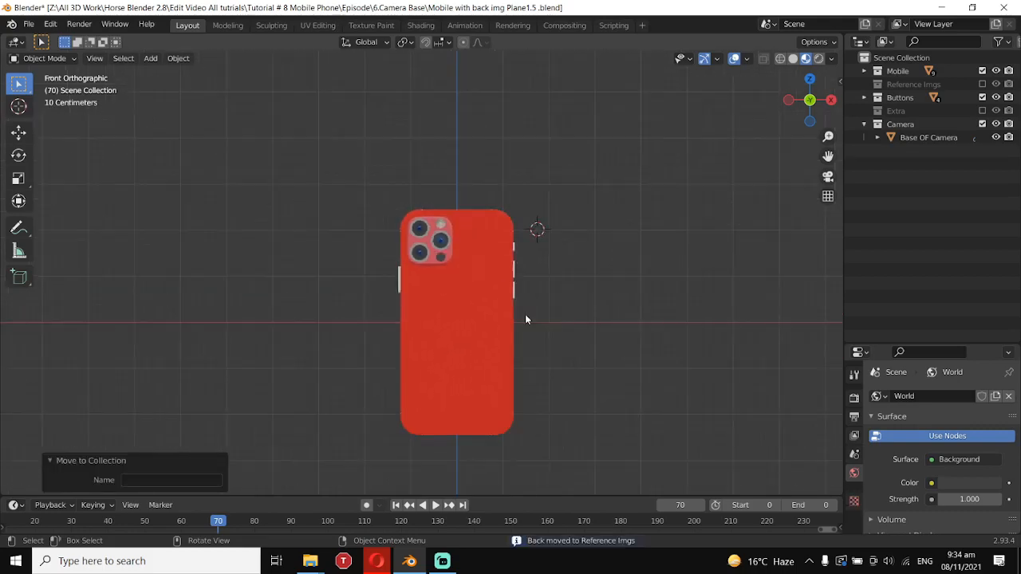
- Place the 3D cursor on the back of the phone, at the centre of its body
{"action": "left_click", "coordinate": [18, 107]}
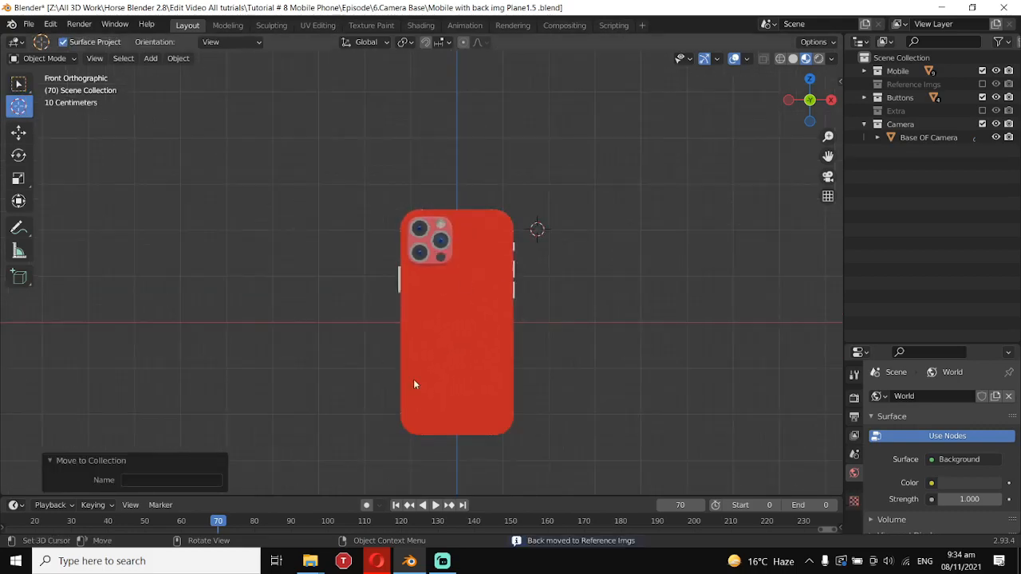
{"action": "scroll", "coordinate": [425, 380], "scroll_direction": "down", "scroll_amount": 2}
{"action": "scroll", "coordinate": [425, 379], "scroll_direction": "up", "scroll_amount": 1}
{"action": "left_click", "coordinate": [451, 311]}
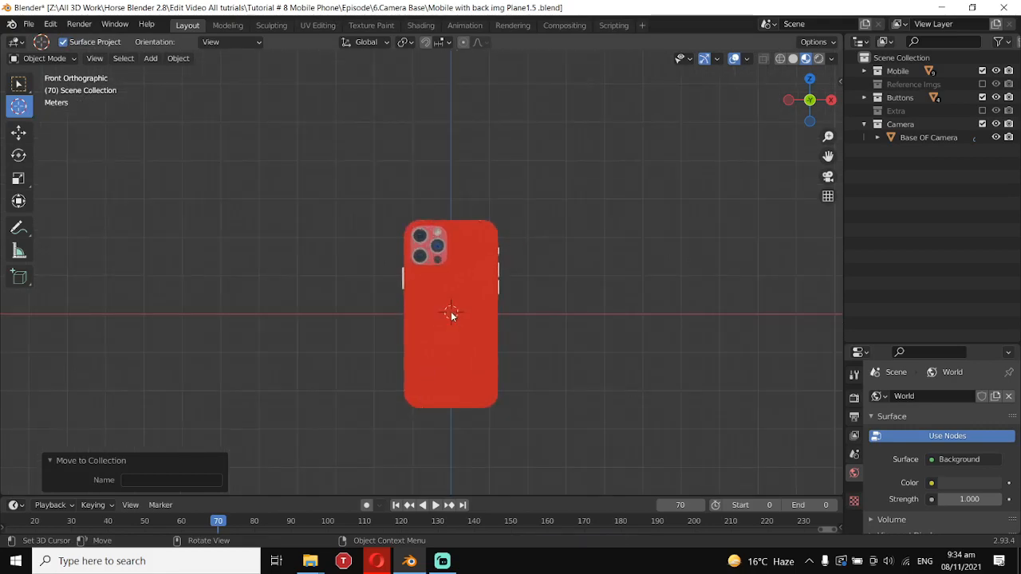
{"action": "scroll", "coordinate": [539, 242], "scroll_direction": "down", "scroll_amount": 1}
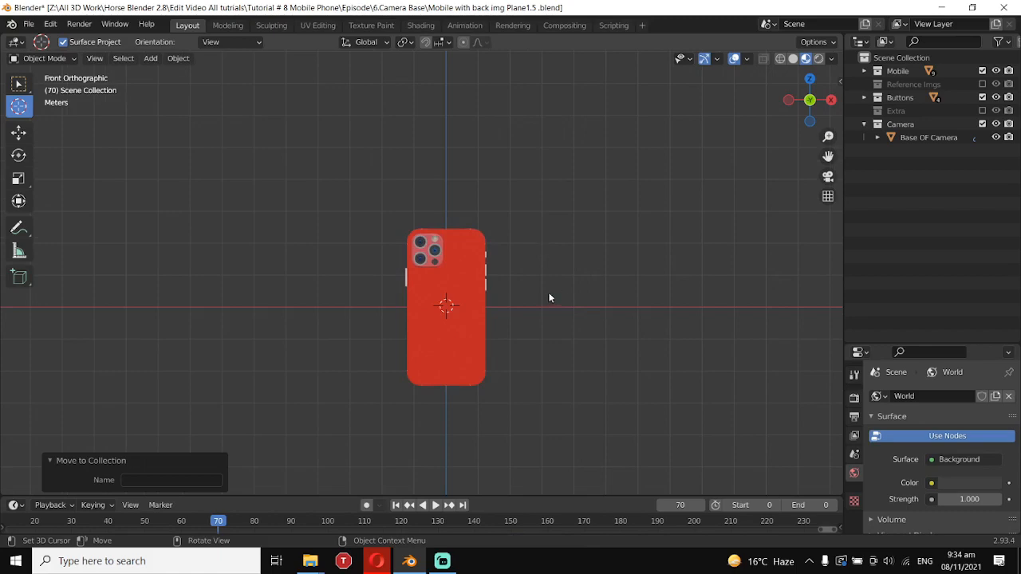
- Switch to the Opera browser and search Google Images for "apple logo"
{"action": "left_click", "coordinate": [376, 561]}
{"action": "left_click", "coordinate": [488, 254]}
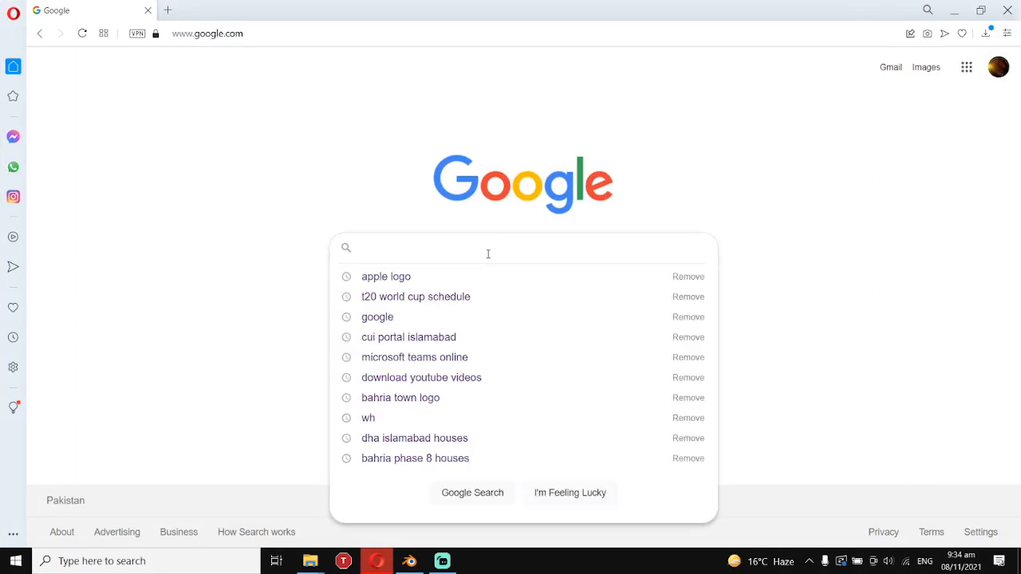
{"action": "type", "text": "appp"}
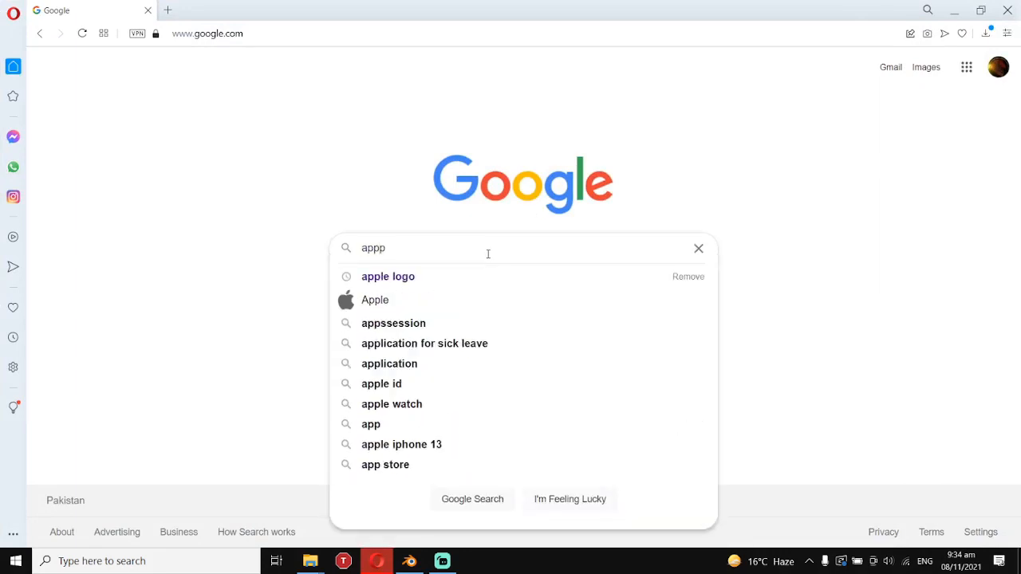
{"action": "key", "text": "BackSpace"}
{"action": "key", "text": "Down"}
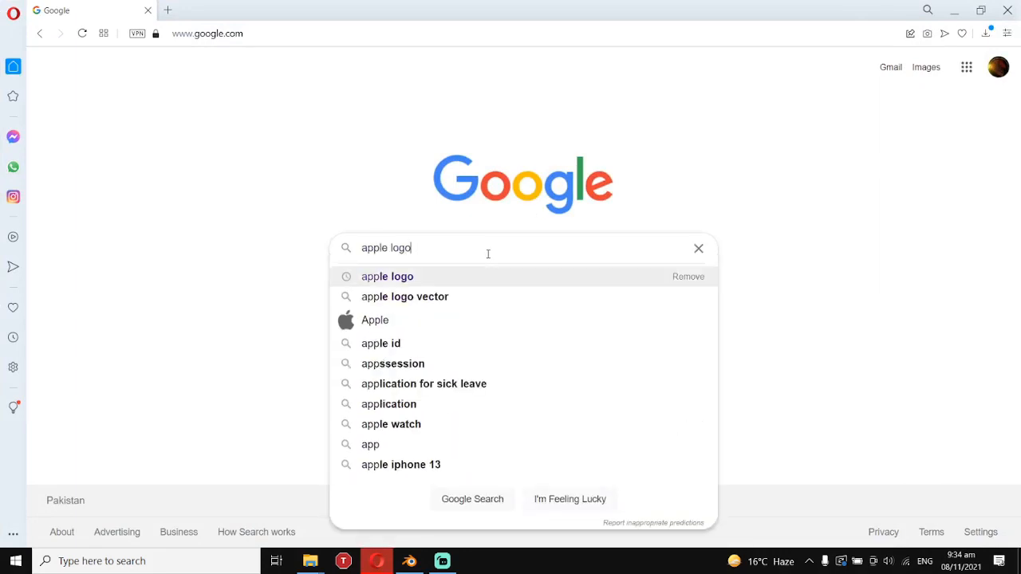
{"action": "key", "text": "Return"}
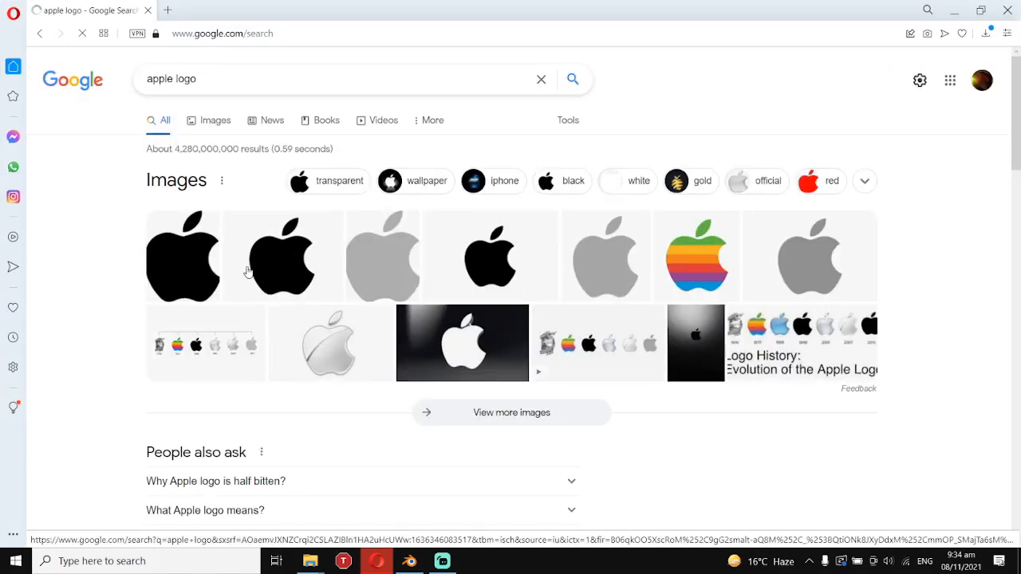
{"action": "left_click", "coordinate": [208, 122]}
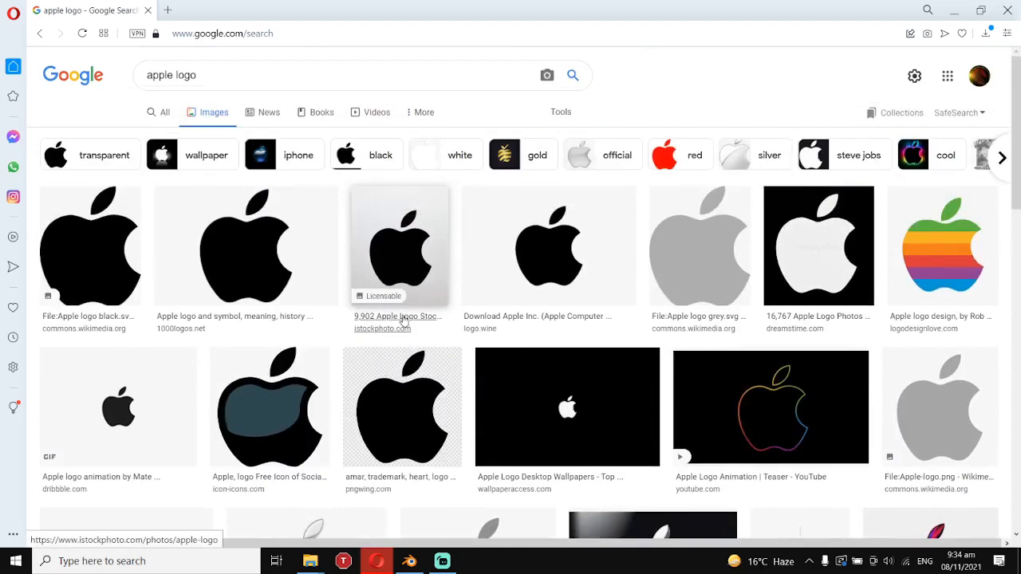
- Save the brandeps.com white-on-black Apple logo vector image to the Desktop as a PNG named "Apple with black BG"
{"action": "scroll", "coordinate": [403, 318], "scroll_direction": "down", "scroll_amount": 3}
{"action": "scroll", "coordinate": [401, 317], "scroll_direction": "down", "scroll_amount": 1}
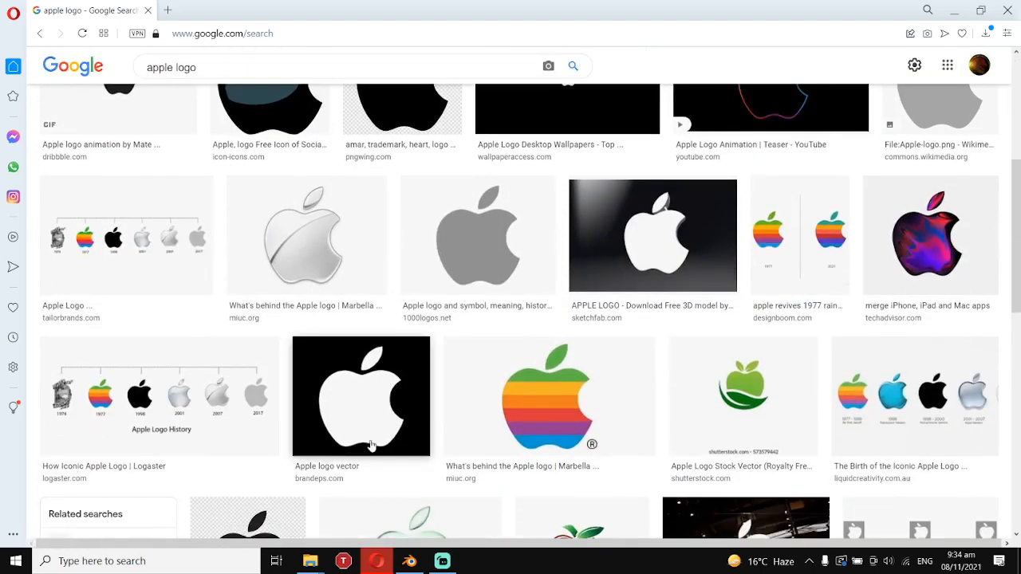
{"action": "left_click", "coordinate": [371, 414]}
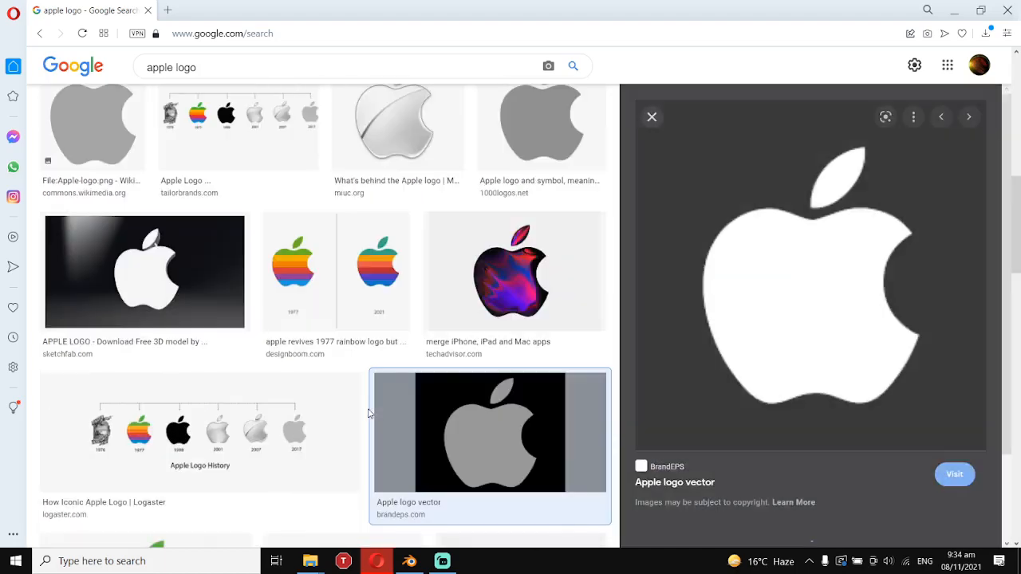
{"action": "right_click", "coordinate": [798, 280]}
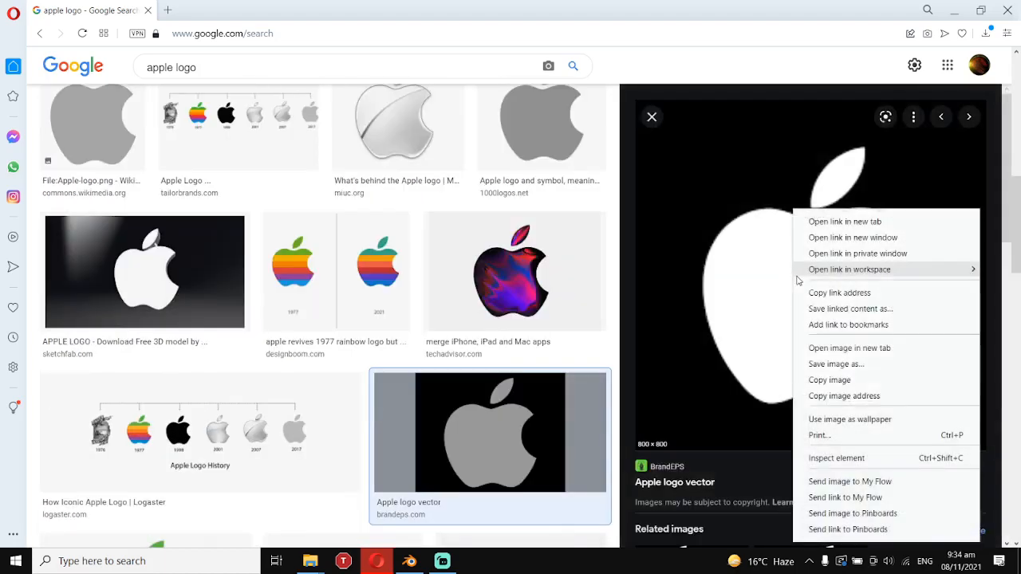
{"action": "left_click", "coordinate": [844, 365]}
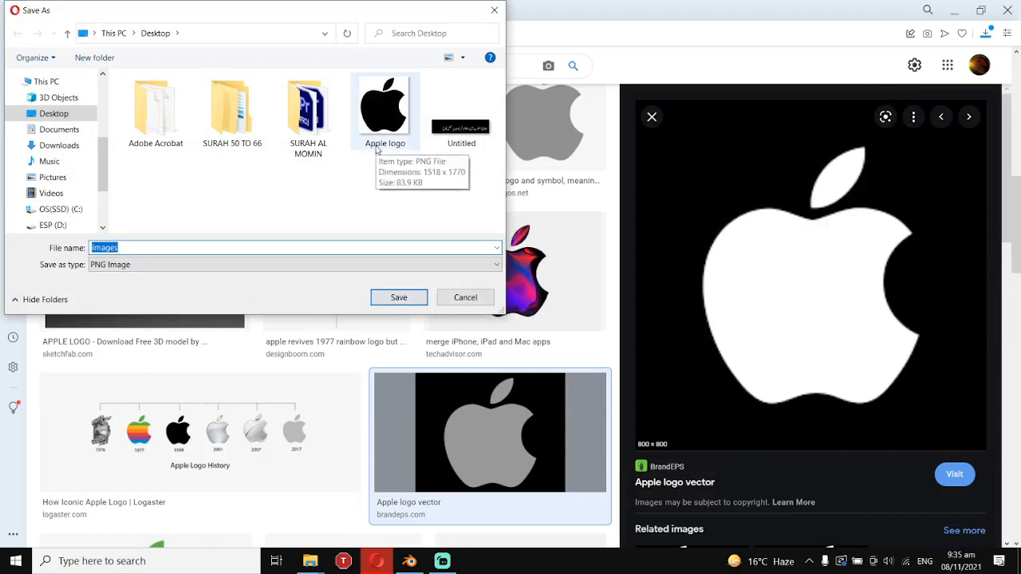
{"action": "left_click", "coordinate": [351, 91]}
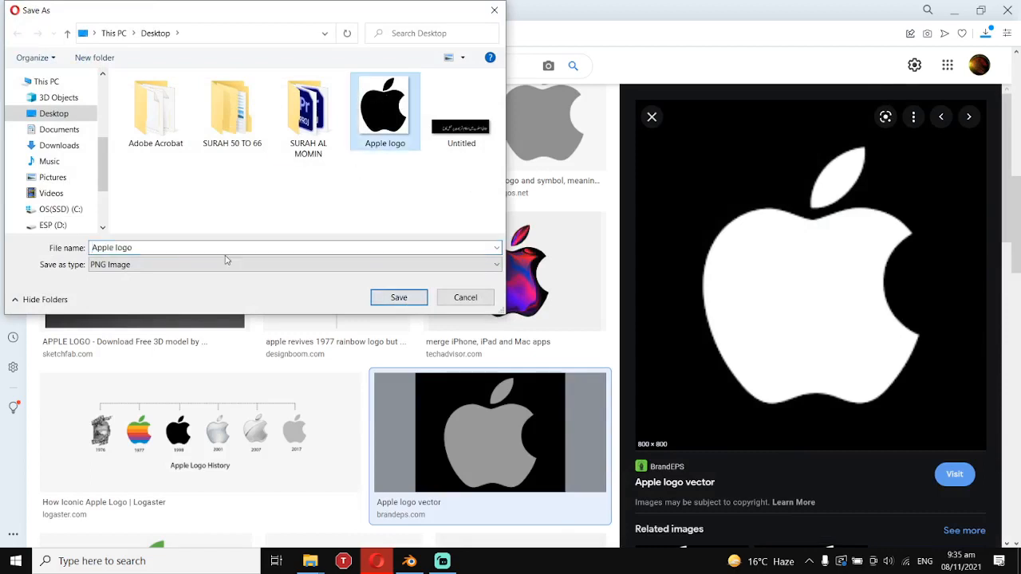
{"action": "left_click", "coordinate": [208, 253]}
{"action": "type", "text": "Apple"}
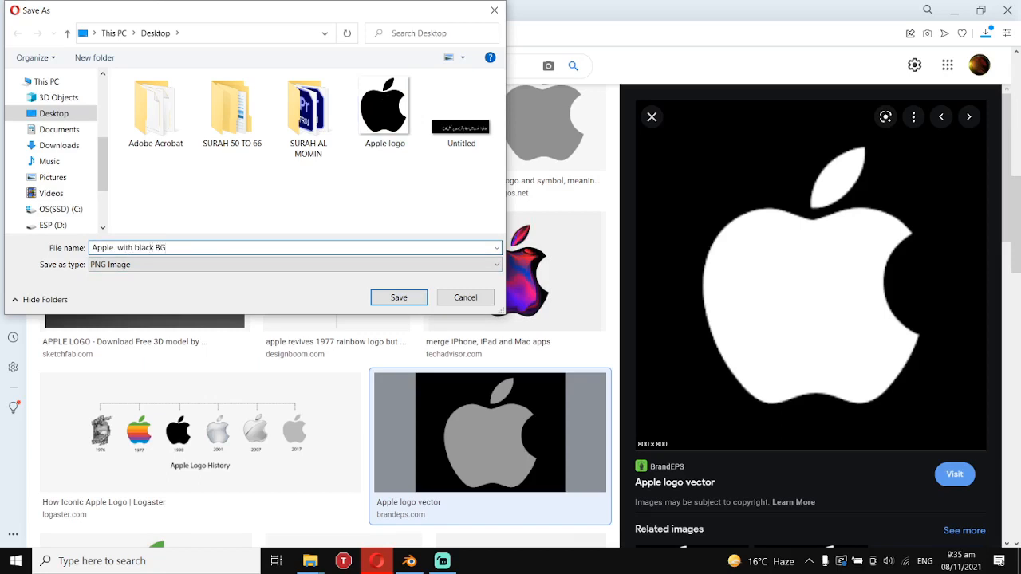
{"action": "key", "text": "Return"}
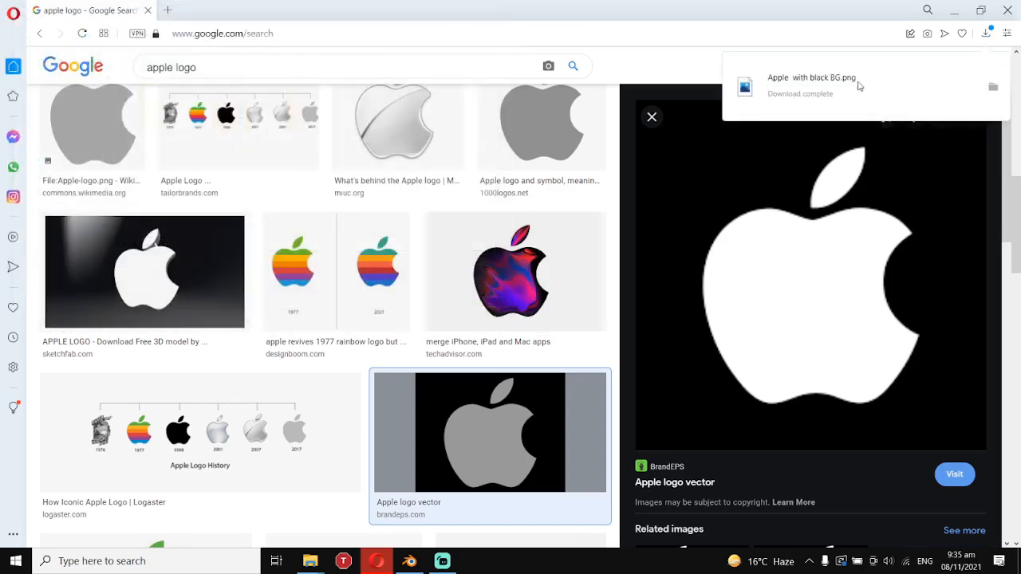
- Switch back to Blender and start the Screencast Keys display in the viewport
{"action": "left_click", "coordinate": [958, 10]}
{"action": "scroll", "coordinate": [515, 307], "scroll_direction": "up", "scroll_amount": 2}
{"action": "scroll", "coordinate": [514, 302], "scroll_direction": "down", "scroll_amount": 2}
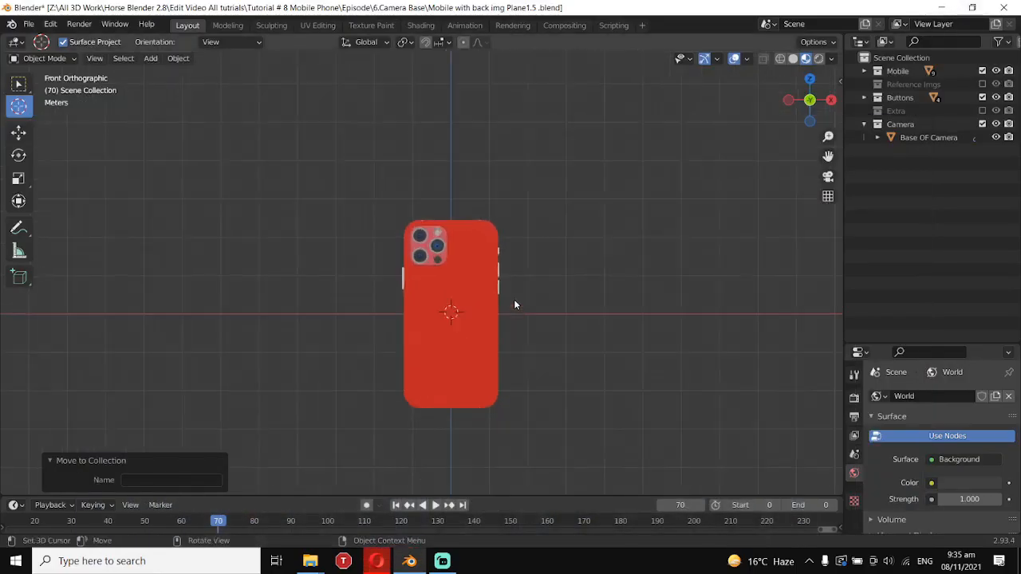
{"action": "scroll", "coordinate": [513, 302], "scroll_direction": "up", "scroll_amount": 1}
{"action": "key", "text": "shift+a"}
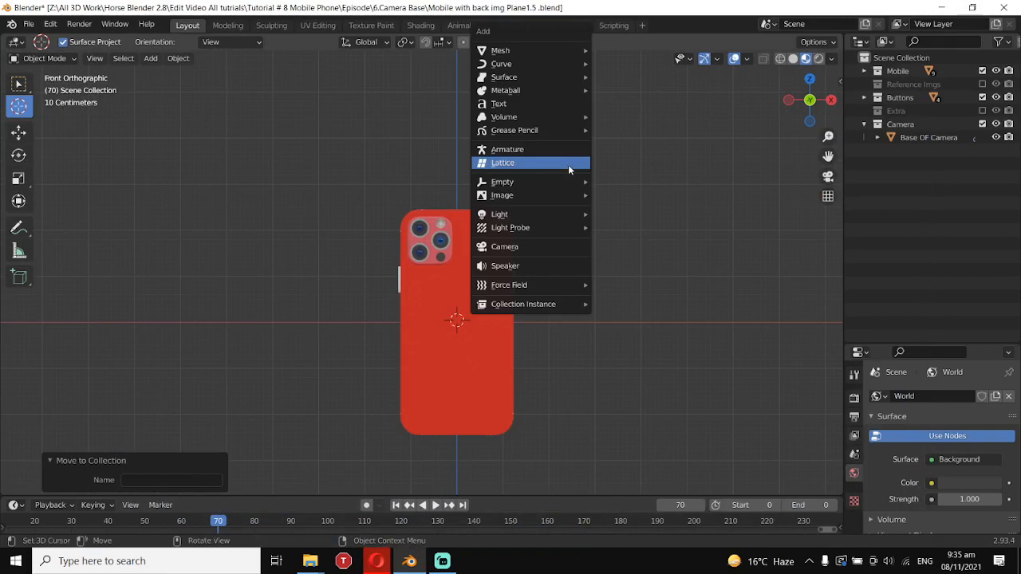
{"action": "key", "text": "n"}
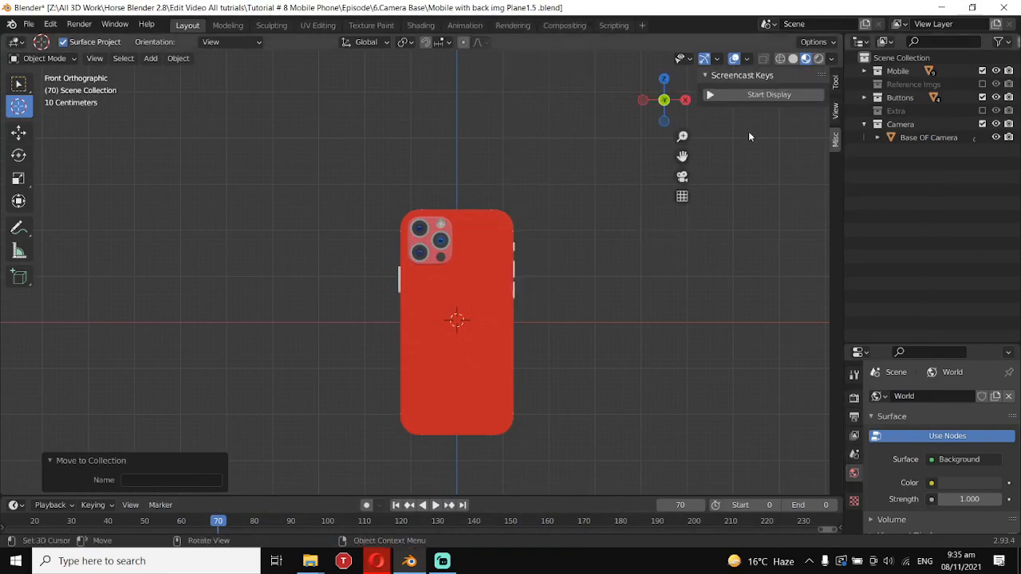
{"action": "left_click", "coordinate": [760, 95]}
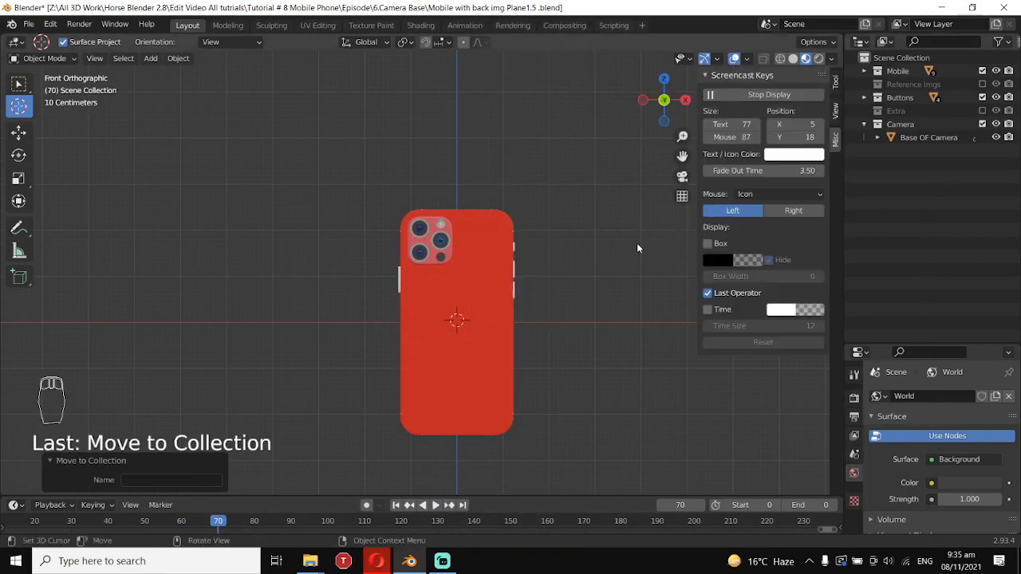
{"action": "key", "text": "n"}
- Add the Desktop file "apple-logo-With Black BG.jpg" as a reference image at the 3D cursor
{"action": "key", "text": "shift+a"}
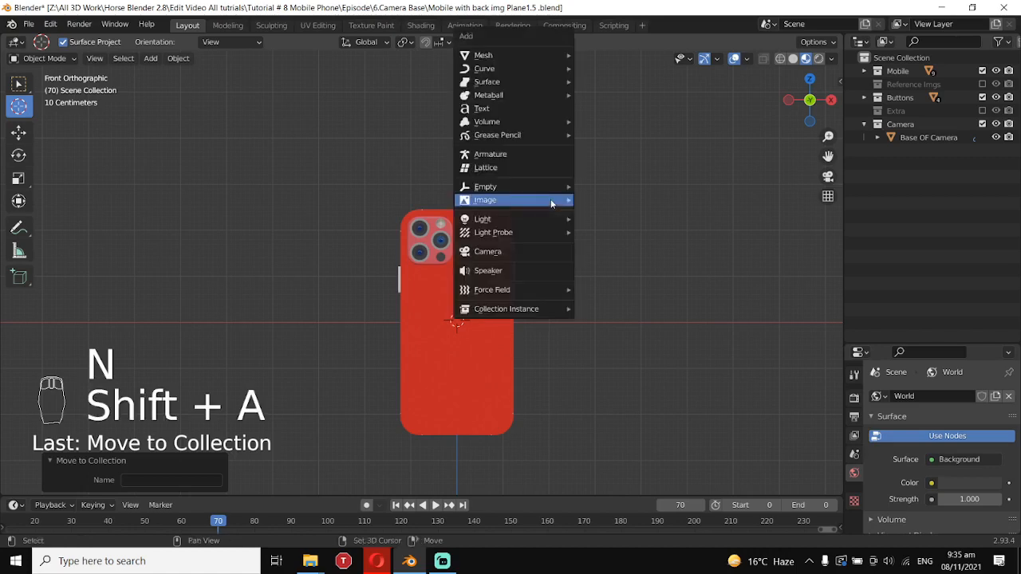
{"action": "mouse_move", "coordinate": [551, 201]}
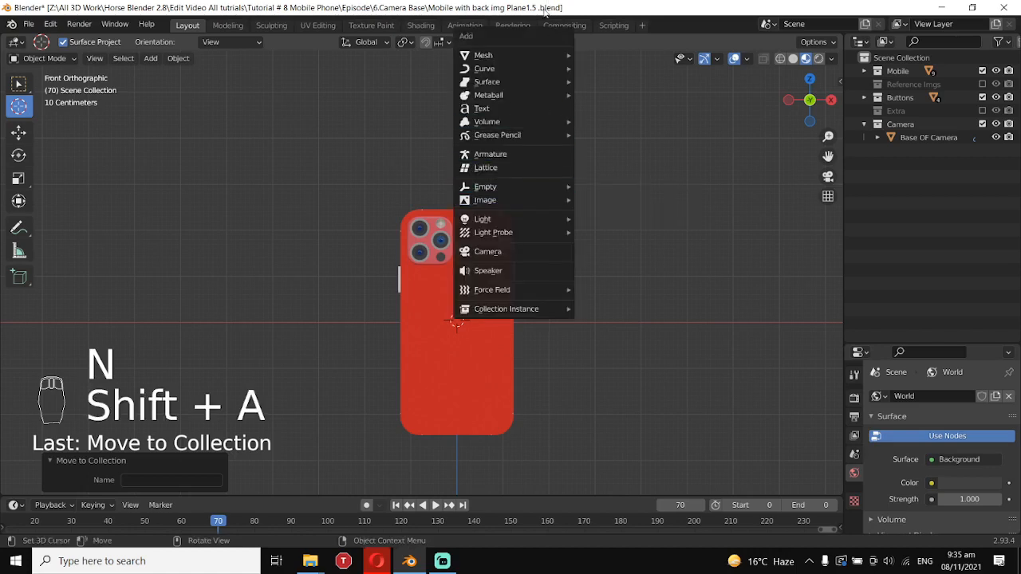
{"action": "mouse_move", "coordinate": [498, 193]}
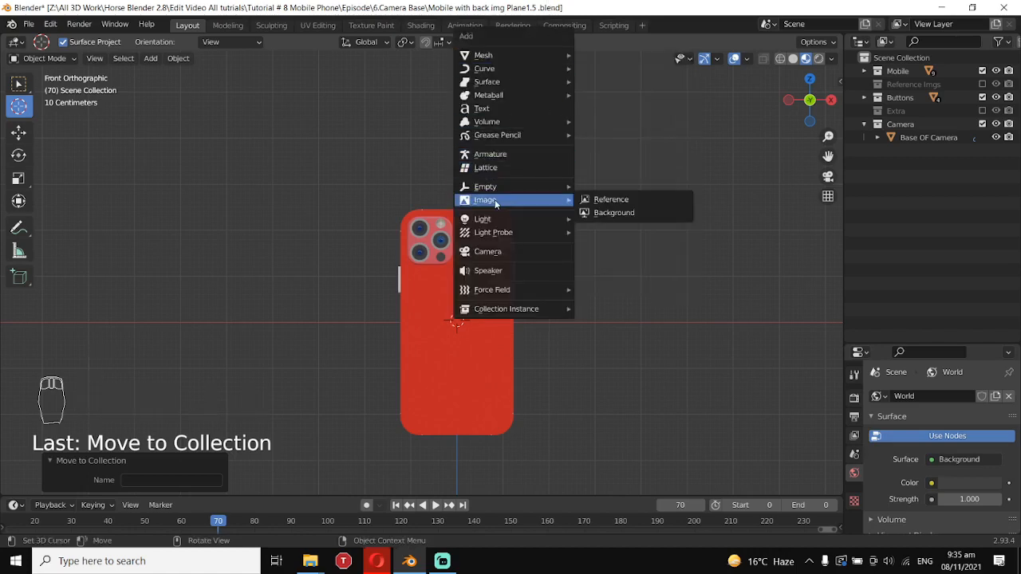
{"action": "left_click", "coordinate": [597, 200]}
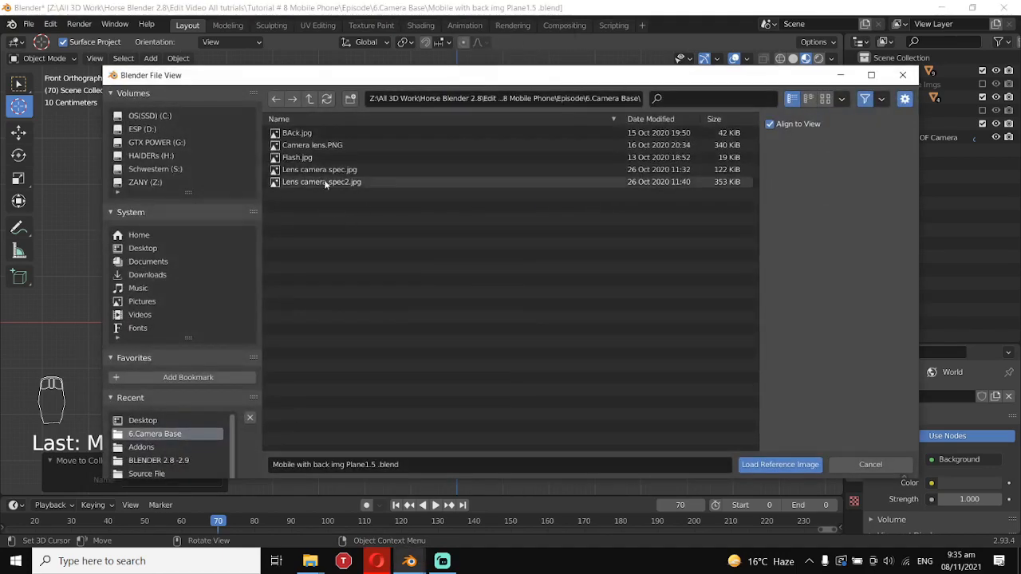
{"action": "left_click", "coordinate": [134, 249]}
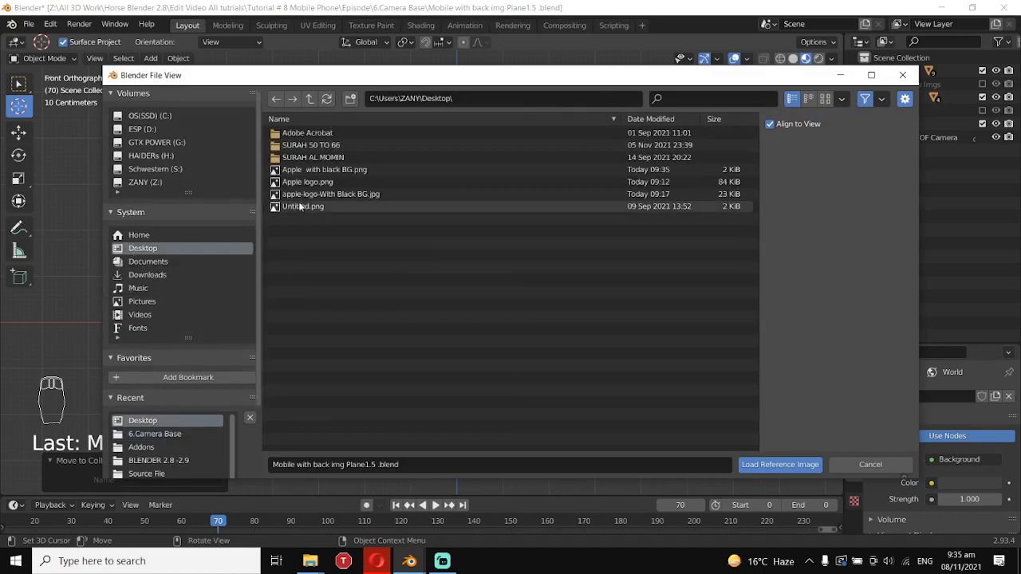
{"action": "double_click", "coordinate": [351, 194]}
{"action": "scroll", "coordinate": [503, 351], "scroll_direction": "down", "scroll_amount": 3}
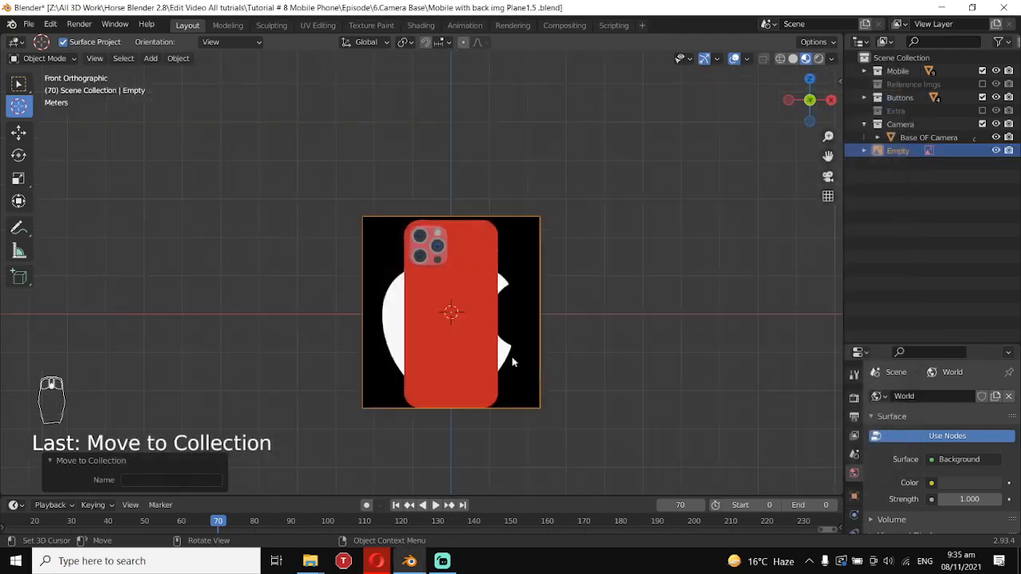
- In the right side view, move the logo reference image about -0.16 m along Y, clear of the phone's camera bump
{"action": "scroll", "coordinate": [506, 341], "scroll_direction": "up", "scroll_amount": 5}
{"action": "scroll", "coordinate": [506, 341], "scroll_direction": "down", "scroll_amount": 3}
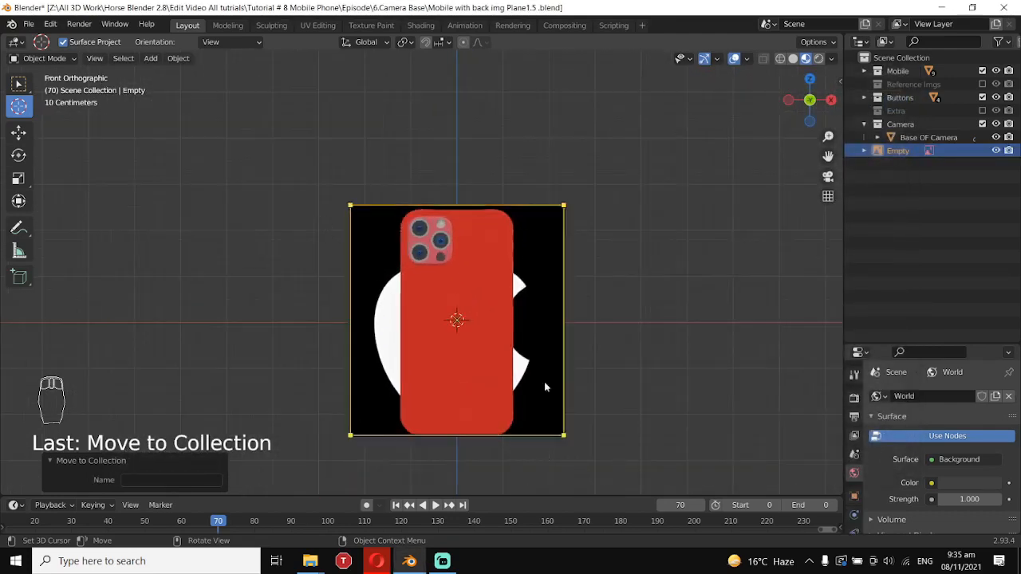
{"action": "scroll", "coordinate": [430, 430], "scroll_direction": "down", "scroll_amount": 1}
{"action": "scroll", "coordinate": [435, 430], "scroll_direction": "down", "scroll_amount": 2}
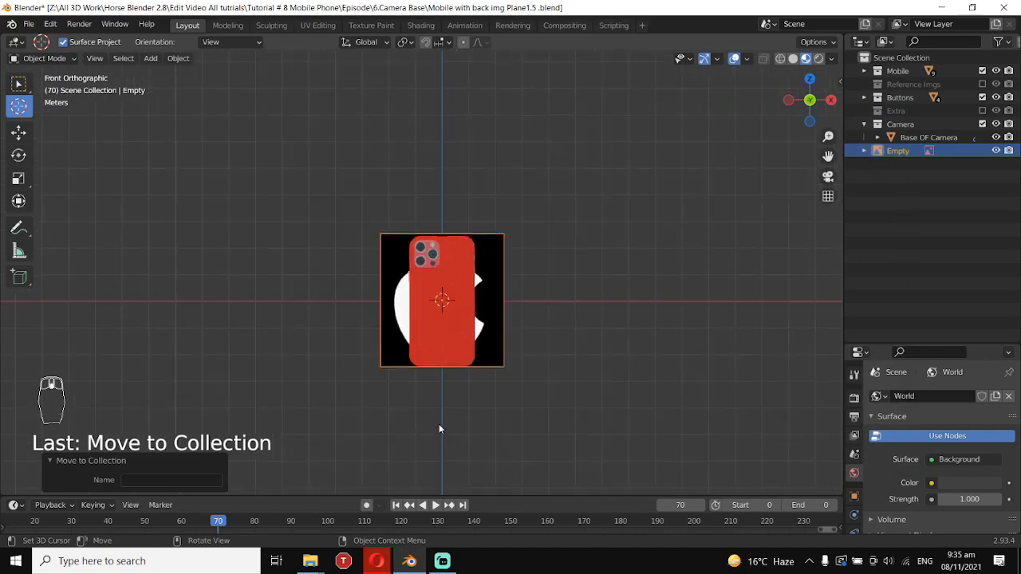
{"action": "key", "text": "KP_3"}
{"action": "scroll", "coordinate": [455, 416], "scroll_direction": "up", "scroll_amount": 2}
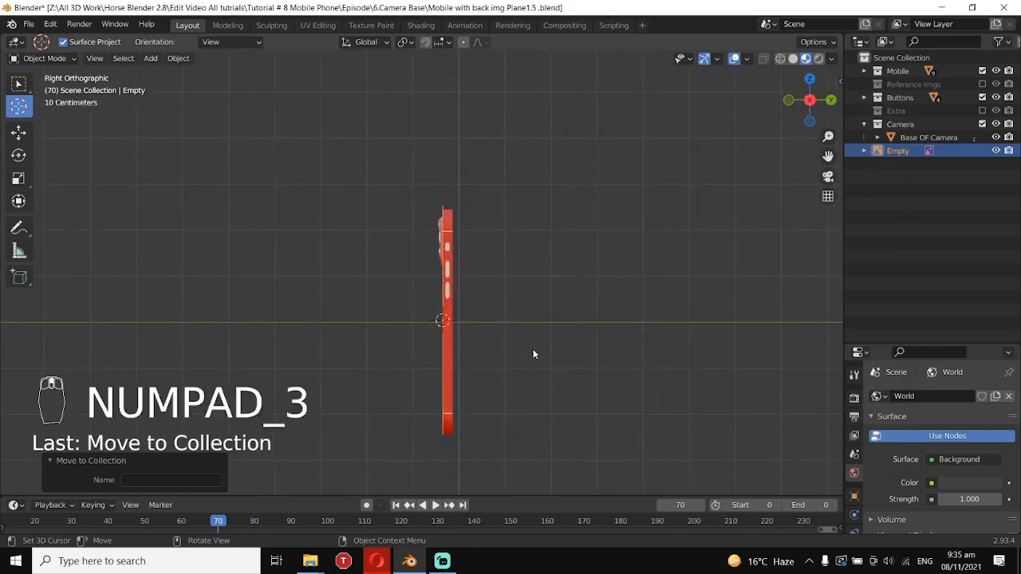
{"action": "key", "text": "g"}
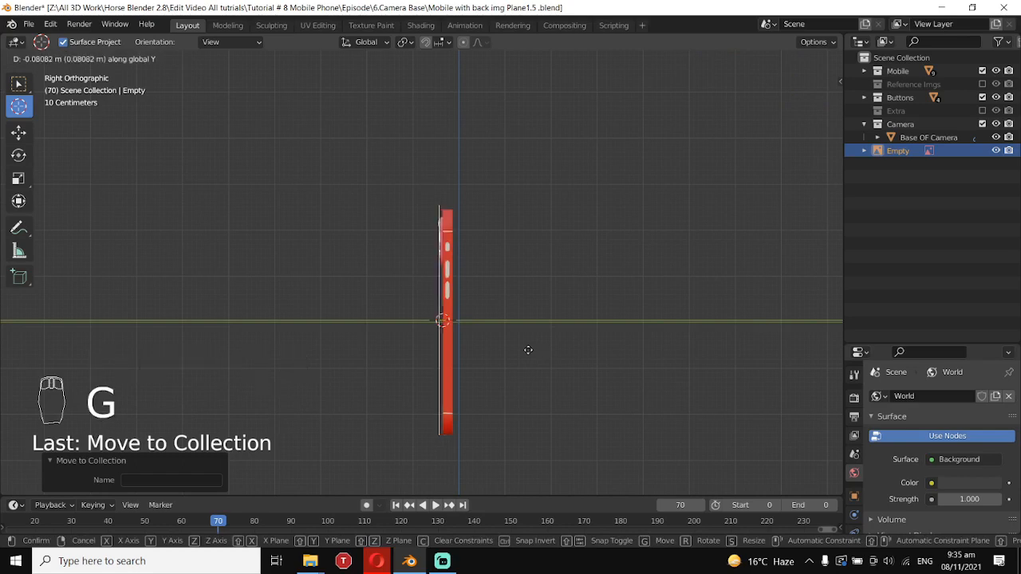
{"action": "left_click", "coordinate": [525, 351]}
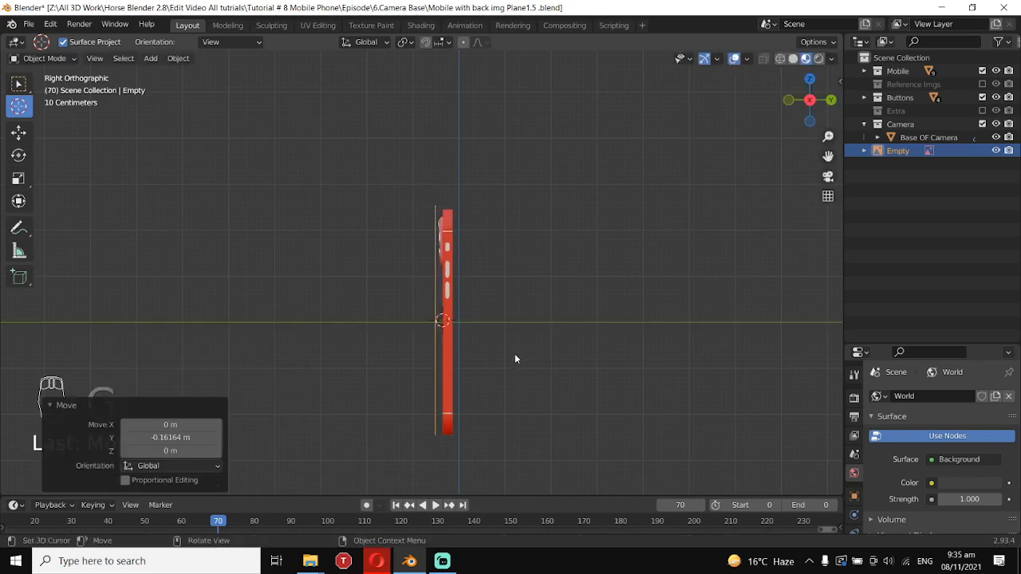
- In the front view, scale the logo reference image down to about 0.719 of its size
{"action": "key", "text": "KP_1"}
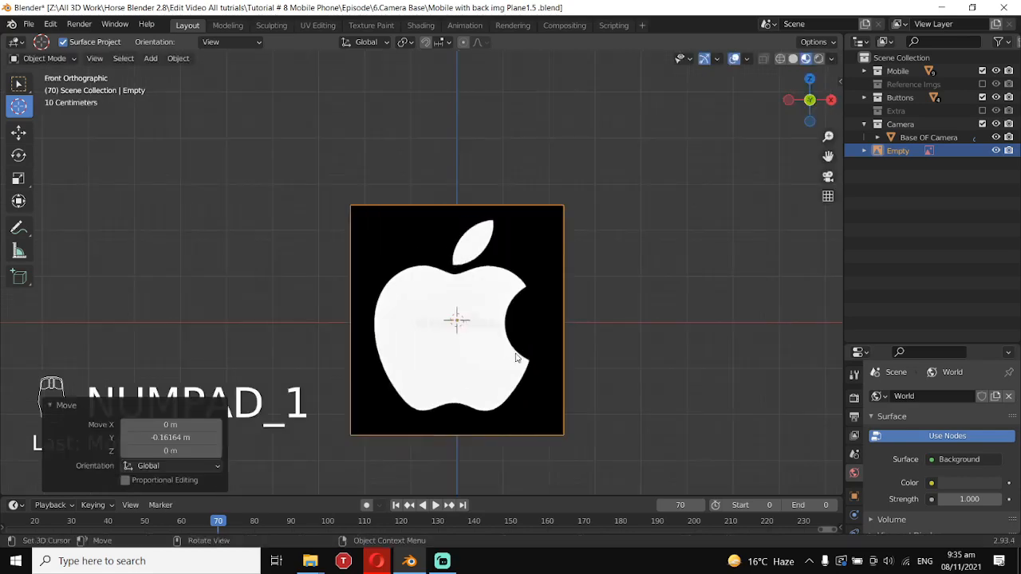
{"action": "key", "text": "s"}
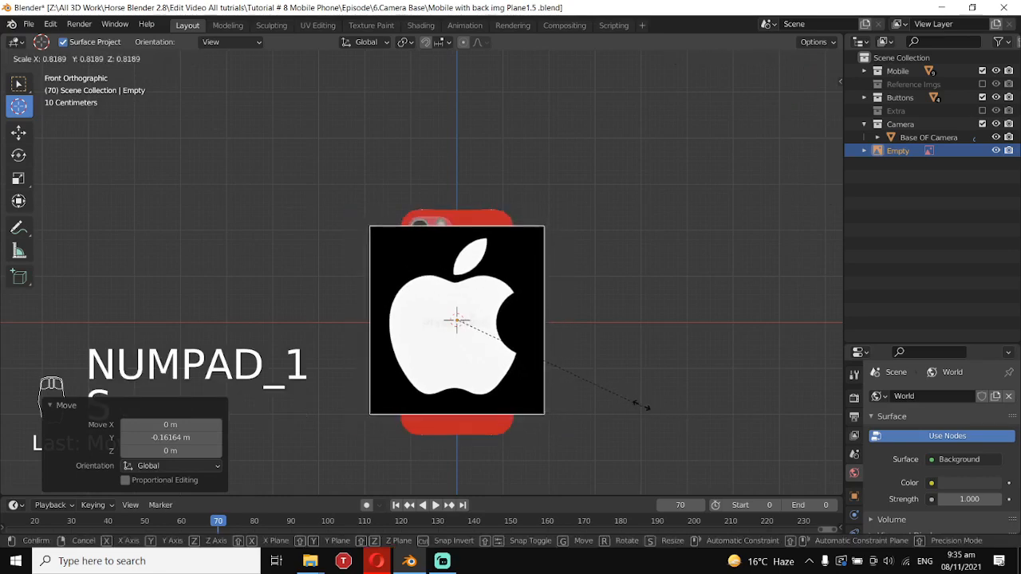
{"action": "left_click", "coordinate": [619, 401]}
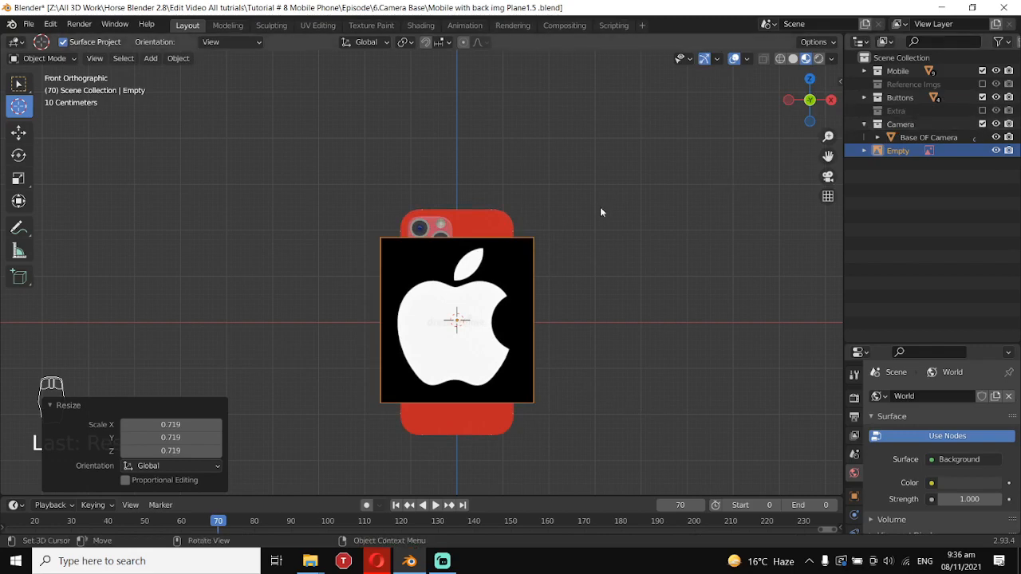
- Exclude the Mobile, Buttons and Camera collections from the view layer, leaving only the logo reference image showing
{"action": "left_click", "coordinate": [982, 71]}
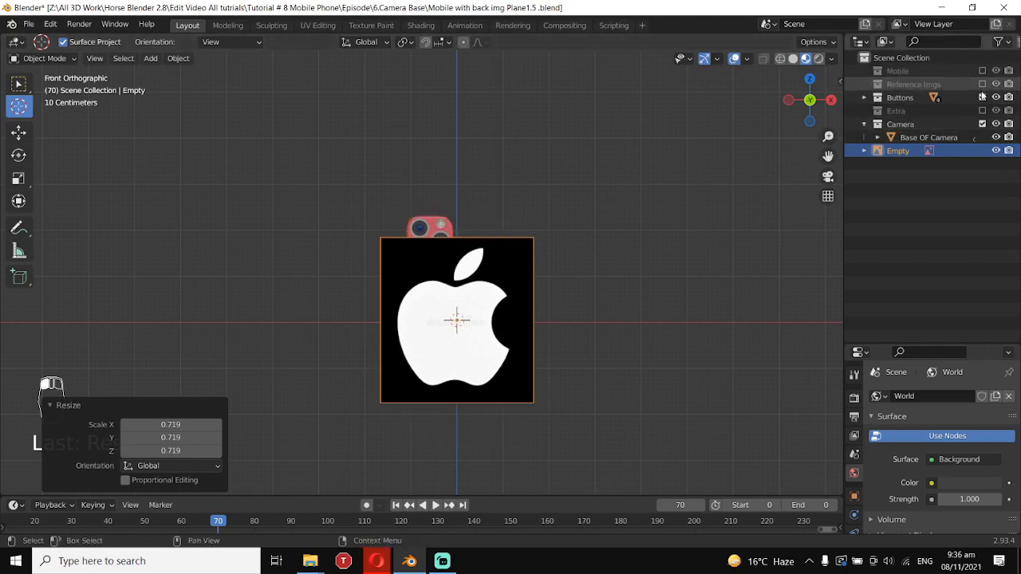
{"action": "left_click", "coordinate": [982, 97]}
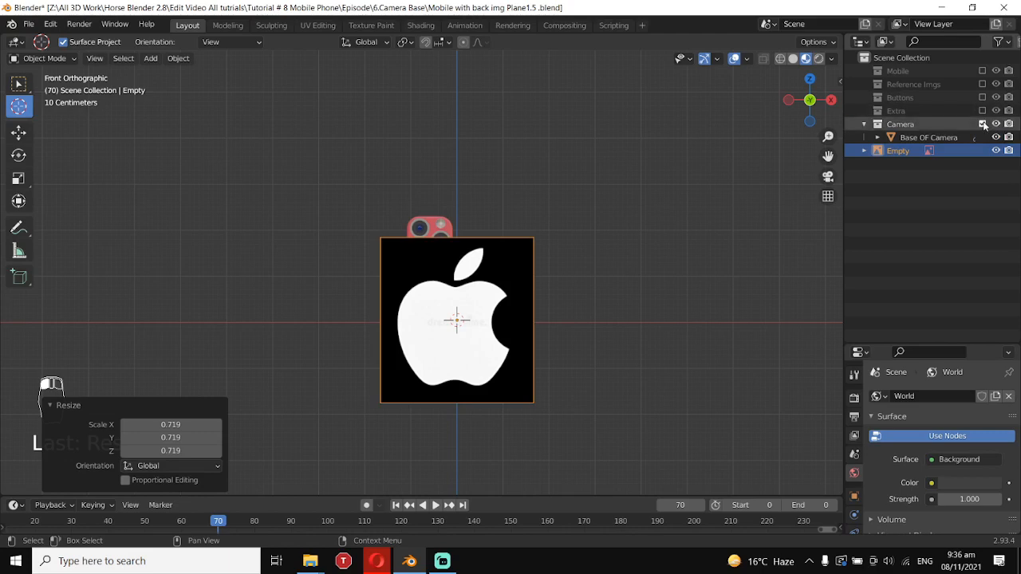
{"action": "left_click", "coordinate": [982, 123]}
- Examine the logo reference image at an angle, from the right side and from the front
{"action": "scroll", "coordinate": [524, 326], "scroll_direction": "down", "scroll_amount": 4}
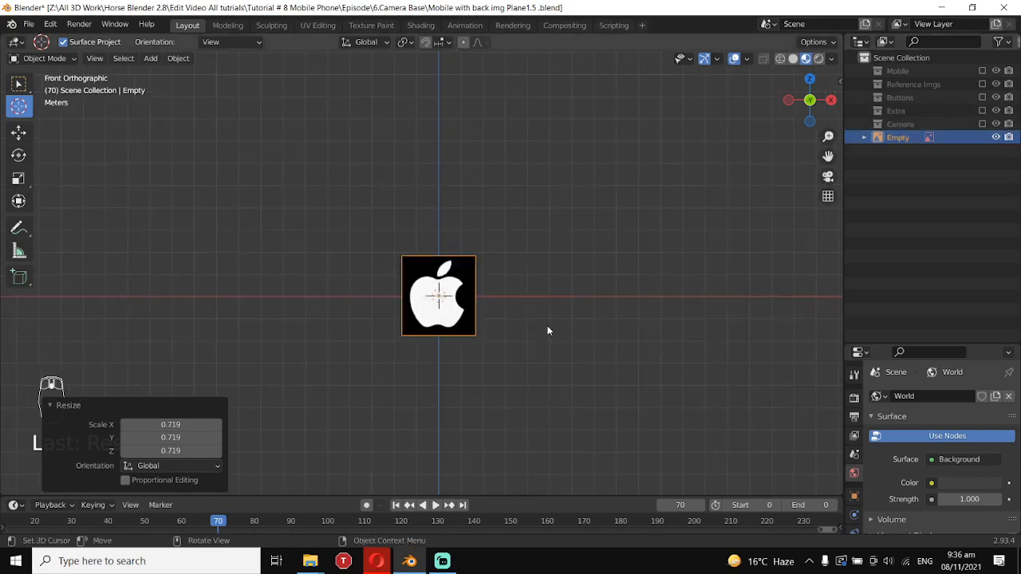
{"action": "scroll", "coordinate": [550, 325], "scroll_direction": "up", "scroll_amount": 2}
{"action": "middle_click_drag", "start_coordinate": [549, 324], "coordinate": [523, 322]}
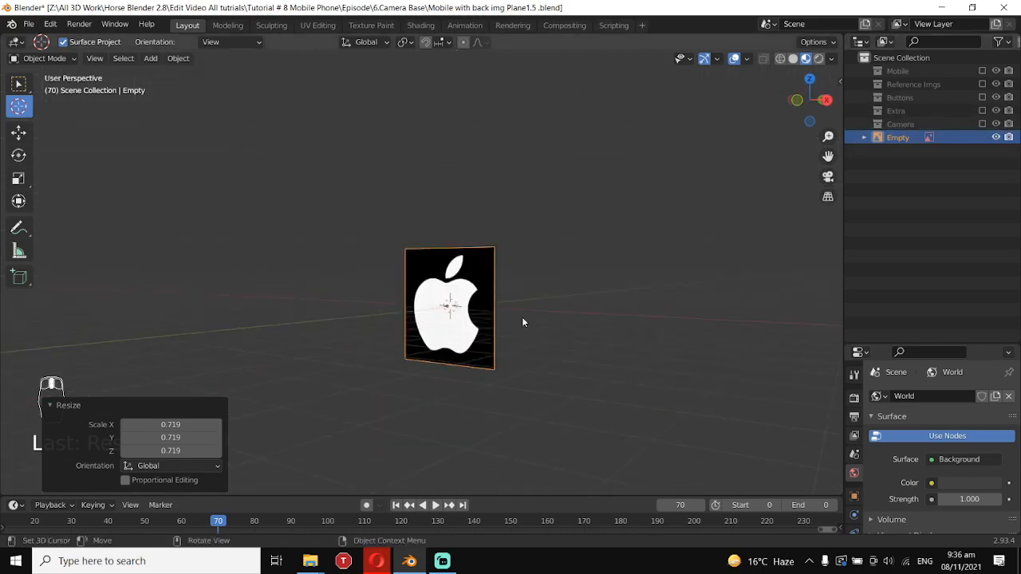
{"action": "key", "text": "KP_1"}
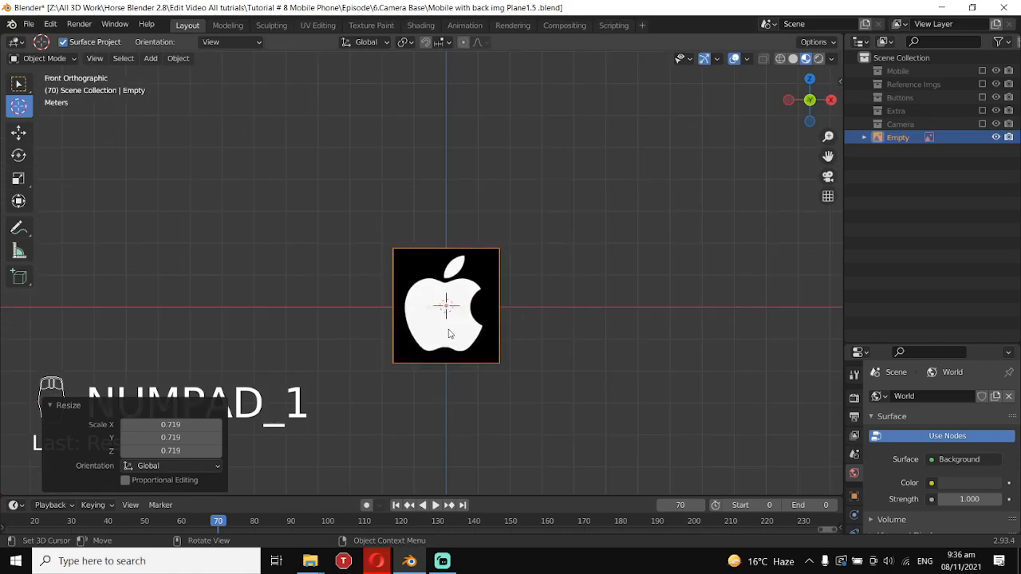
{"action": "scroll", "coordinate": [448, 334], "scroll_direction": "up", "scroll_amount": 1}
{"action": "scroll", "coordinate": [447, 332], "scroll_direction": "down", "scroll_amount": 4}
{"action": "scroll", "coordinate": [445, 330], "scroll_direction": "up", "scroll_amount": 4}
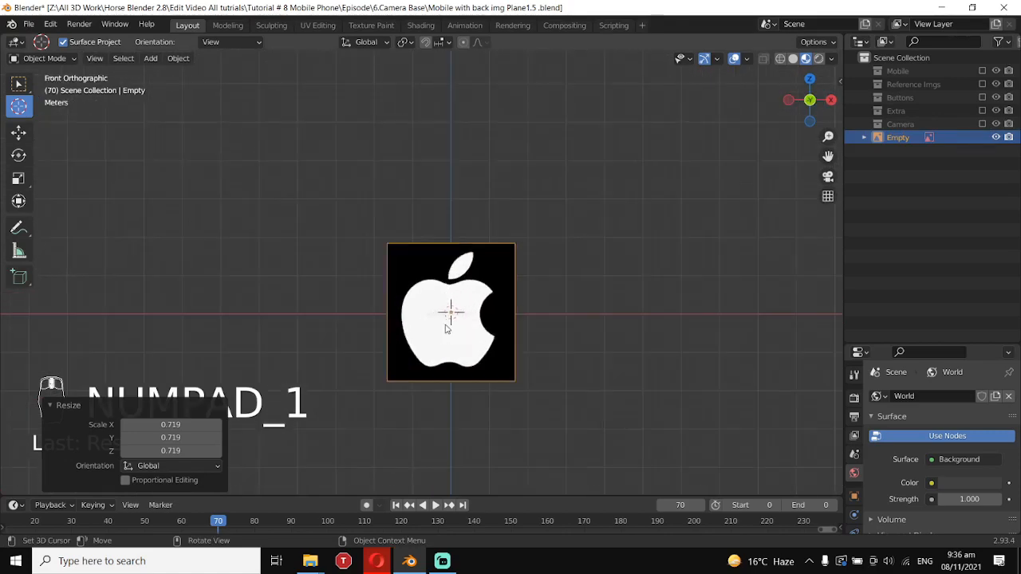
{"action": "scroll", "coordinate": [445, 322], "scroll_direction": "up", "scroll_amount": 3}
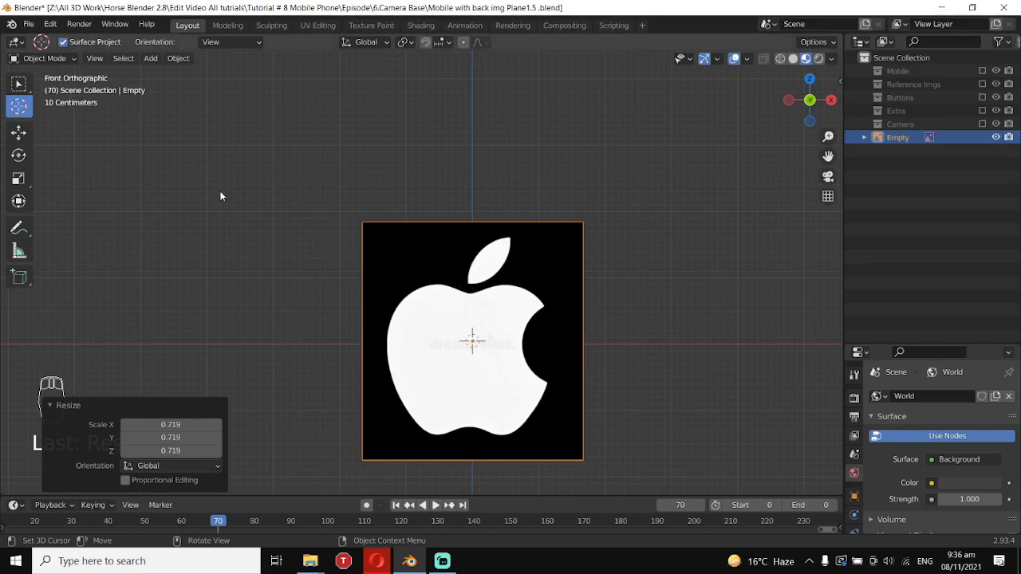
{"action": "key", "text": "KP_3"}
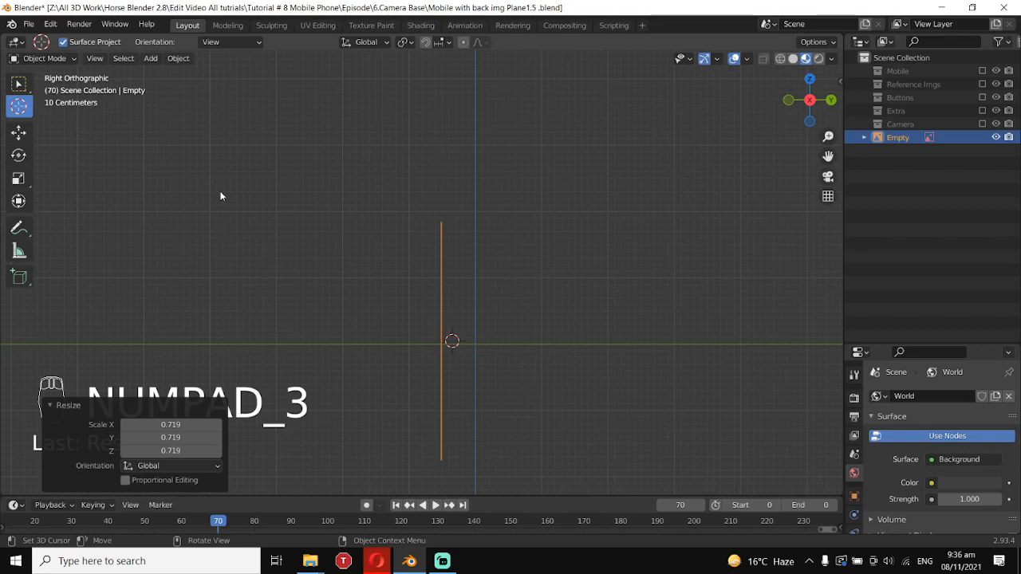
{"action": "key", "text": "KP_1"}
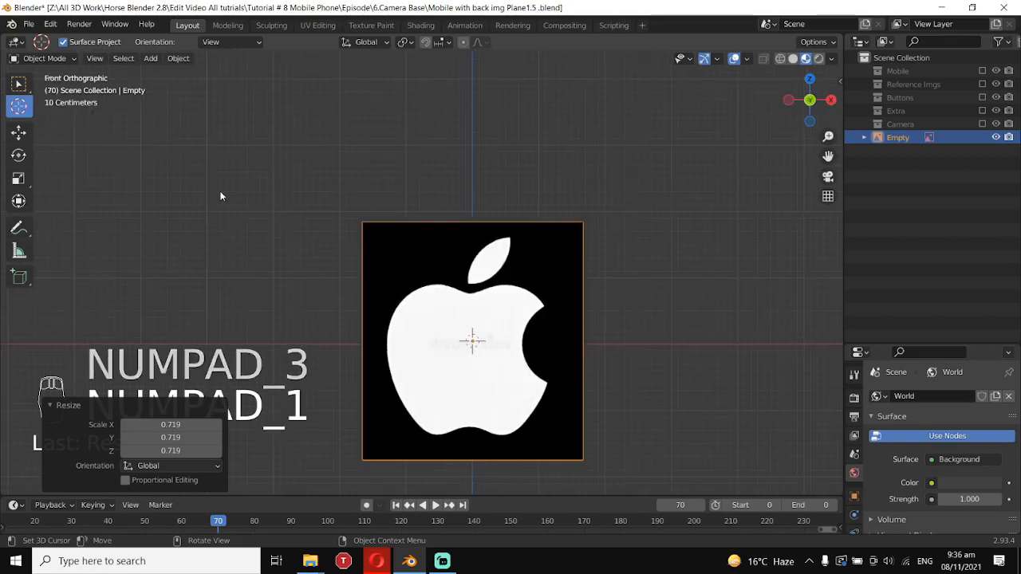
{"action": "scroll", "coordinate": [358, 269], "scroll_direction": "down", "scroll_amount": 1}
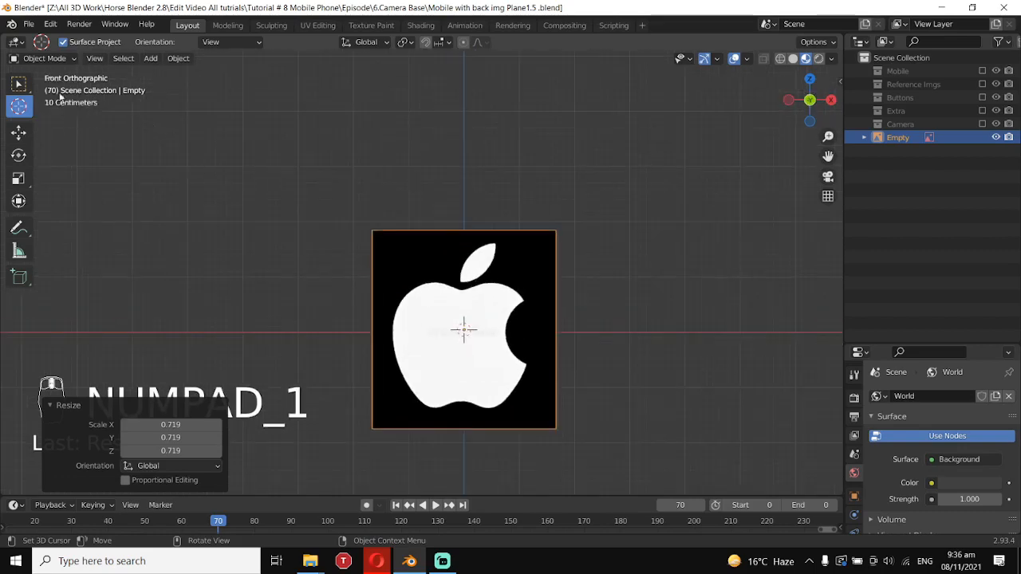
{"action": "scroll", "coordinate": [513, 325], "scroll_direction": "down", "scroll_amount": 1}
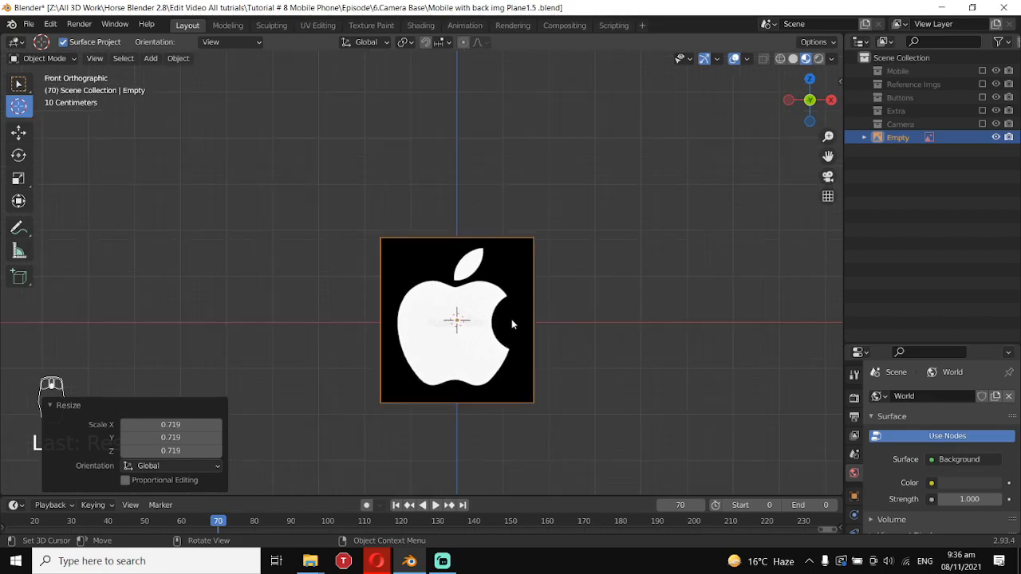
{"action": "scroll", "coordinate": [513, 324], "scroll_direction": "down", "scroll_amount": 1}
{"action": "key", "text": "KP_1"}
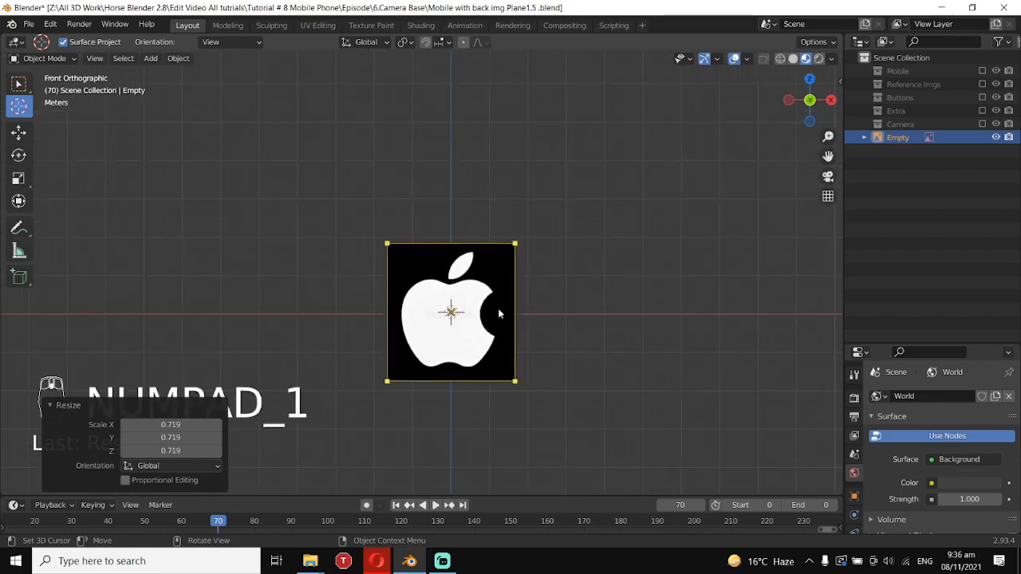
- Collapse the Resize operator settings and deselect the logo reference image
{"action": "left_click", "coordinate": [54, 408]}
{"action": "scroll", "coordinate": [588, 364], "scroll_direction": "up", "scroll_amount": 3}
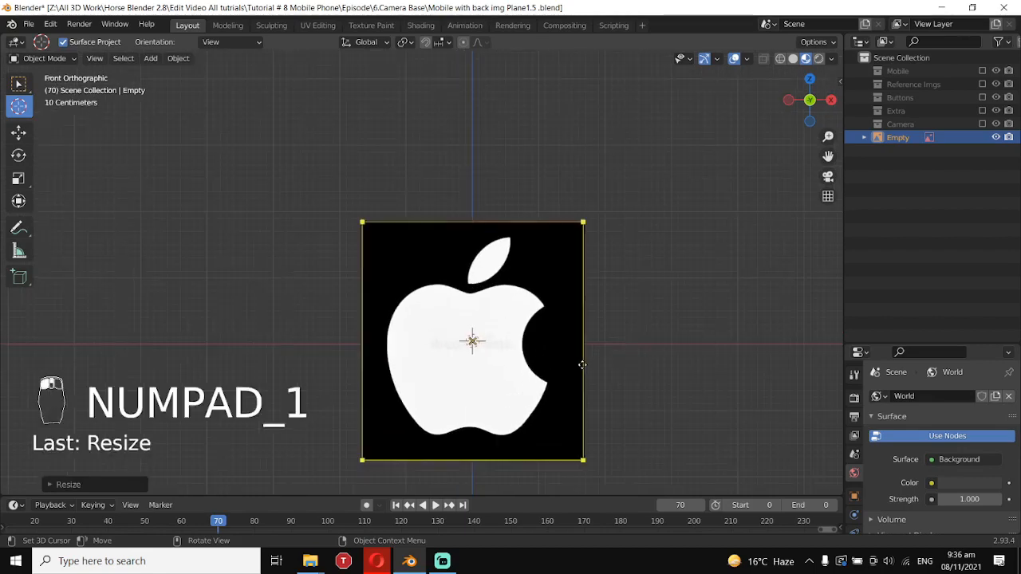
{"action": "scroll", "coordinate": [580, 364], "scroll_direction": "down", "scroll_amount": 2}
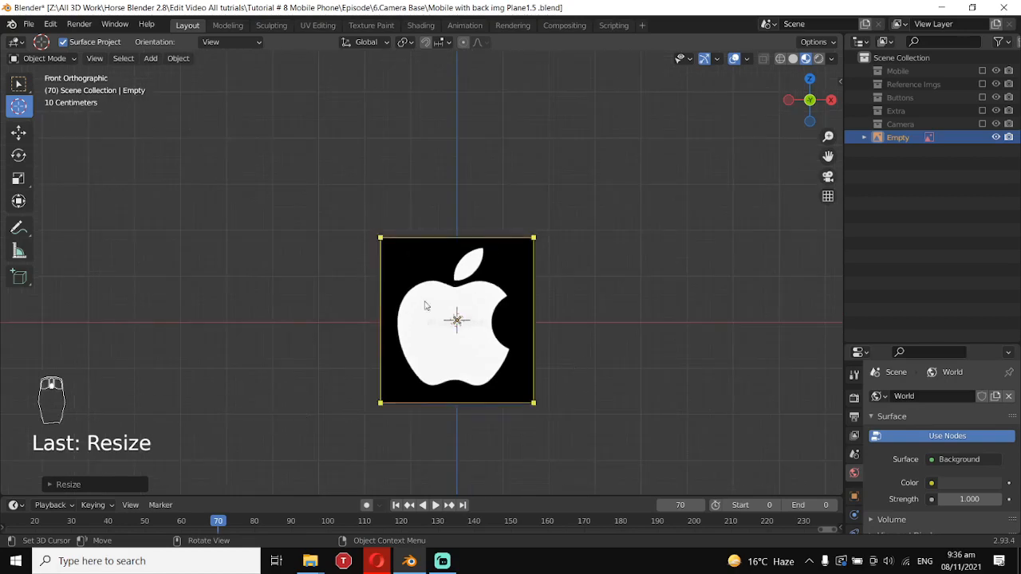
{"action": "scroll", "coordinate": [425, 301], "scroll_direction": "up", "scroll_amount": 1}
{"action": "middle_click_drag", "start_coordinate": [515, 398], "coordinate": [488, 349], "text": "shift"}
{"action": "scroll", "coordinate": [488, 354], "scroll_direction": "down", "scroll_amount": 1}
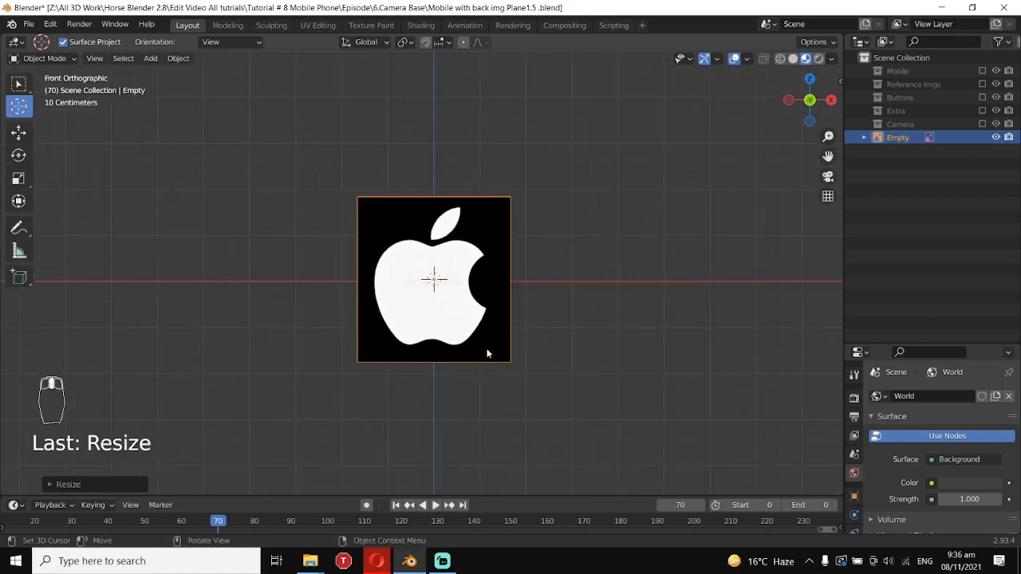
{"action": "key", "text": "alt+a"}
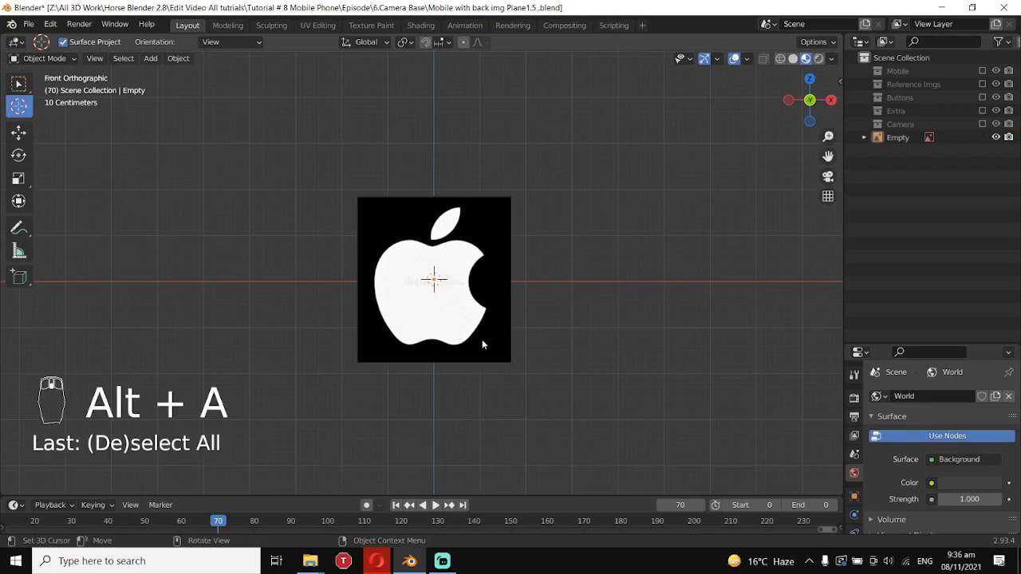
- Replace the active 3D Cursor tool with the Select Box tool, keeping every object deselected
{"action": "scroll", "coordinate": [481, 343], "scroll_direction": "down", "scroll_amount": 9}
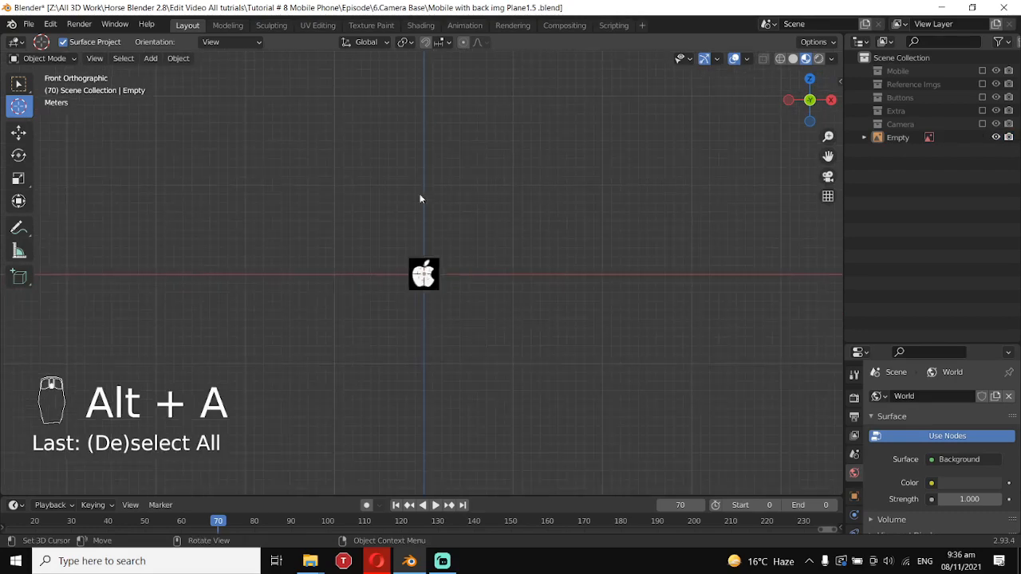
{"action": "scroll", "coordinate": [599, 285], "scroll_direction": "up", "scroll_amount": 3}
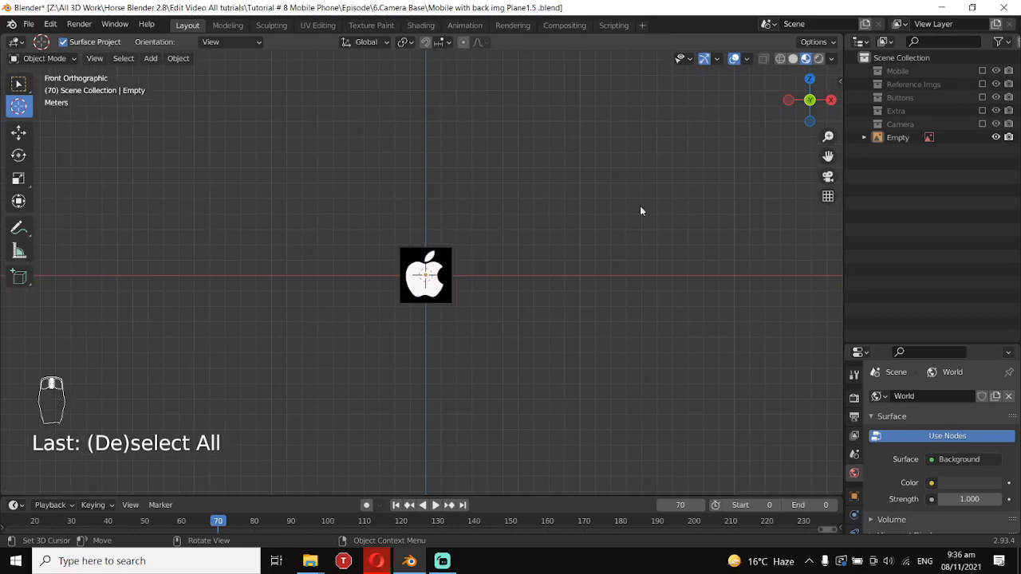
{"action": "scroll", "coordinate": [544, 360], "scroll_direction": "down", "scroll_amount": 1}
{"action": "scroll", "coordinate": [510, 343], "scroll_direction": "up", "scroll_amount": 5}
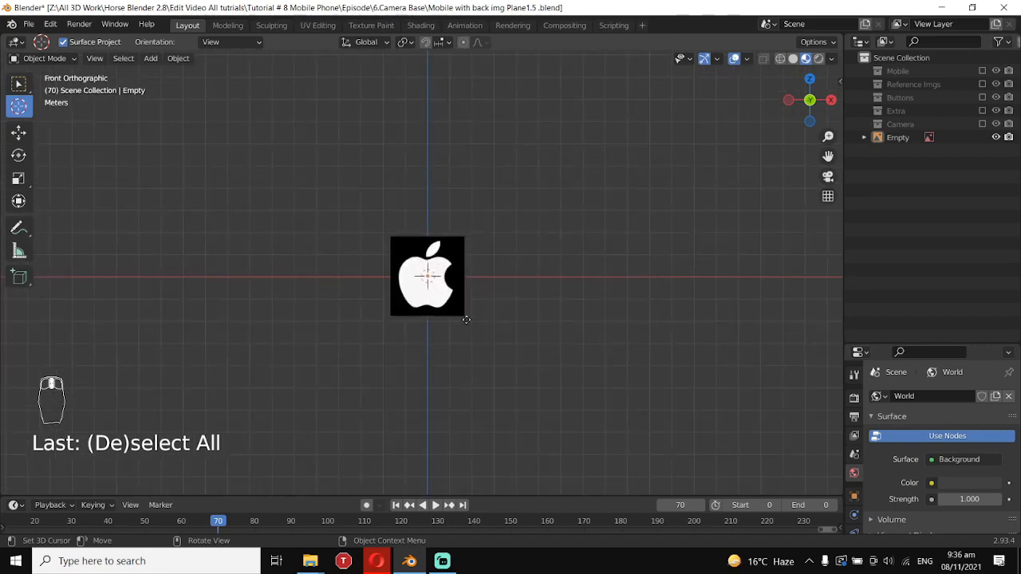
{"action": "scroll", "coordinate": [493, 346], "scroll_direction": "up", "scroll_amount": 4}
{"action": "scroll", "coordinate": [493, 343], "scroll_direction": "down", "scroll_amount": 2}
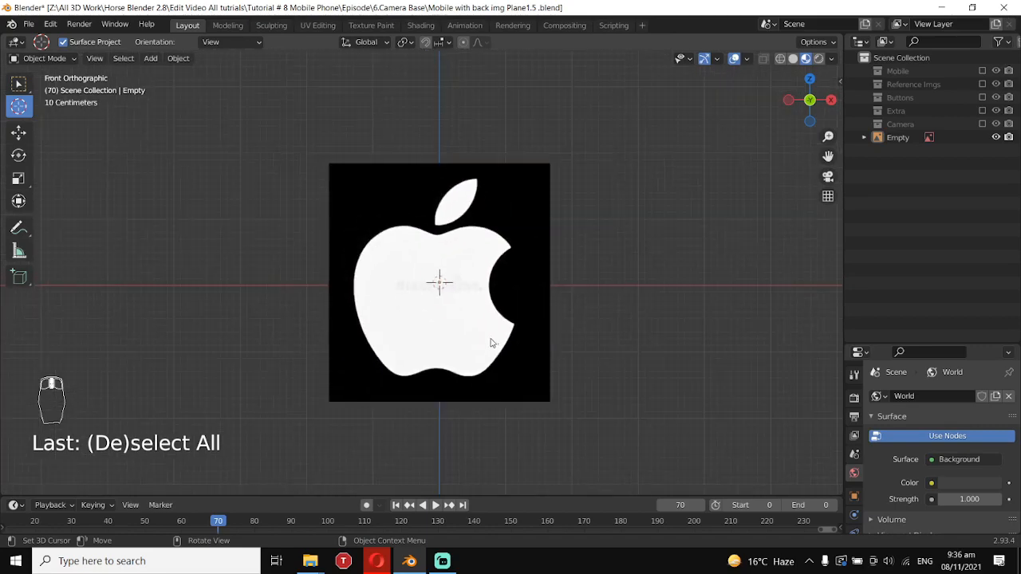
{"action": "key", "text": "a"}
{"action": "key", "text": "alt+a"}
{"action": "left_click", "coordinate": [17, 86]}
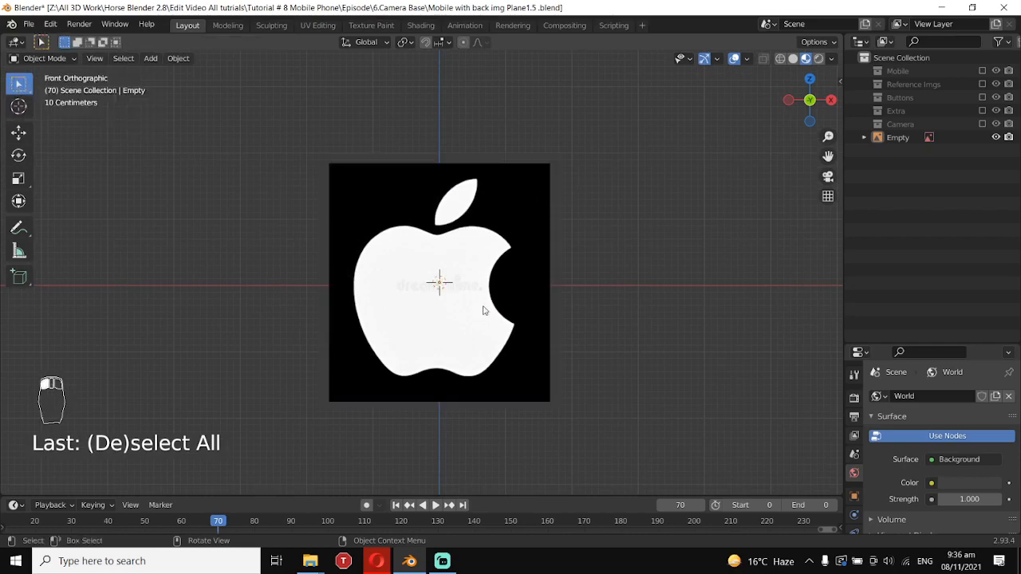
- Add a mesh plane at the 3D cursor and rotate it 90° about the global X axis
{"action": "key", "text": "shift+a"}
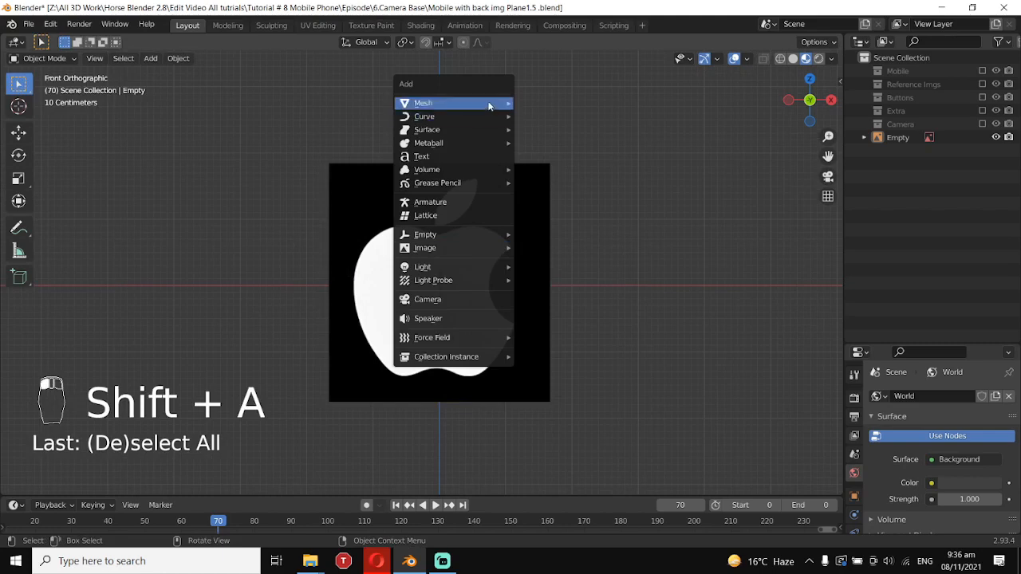
{"action": "mouse_move", "coordinate": [447, 102]}
{"action": "left_click", "coordinate": [589, 105]}
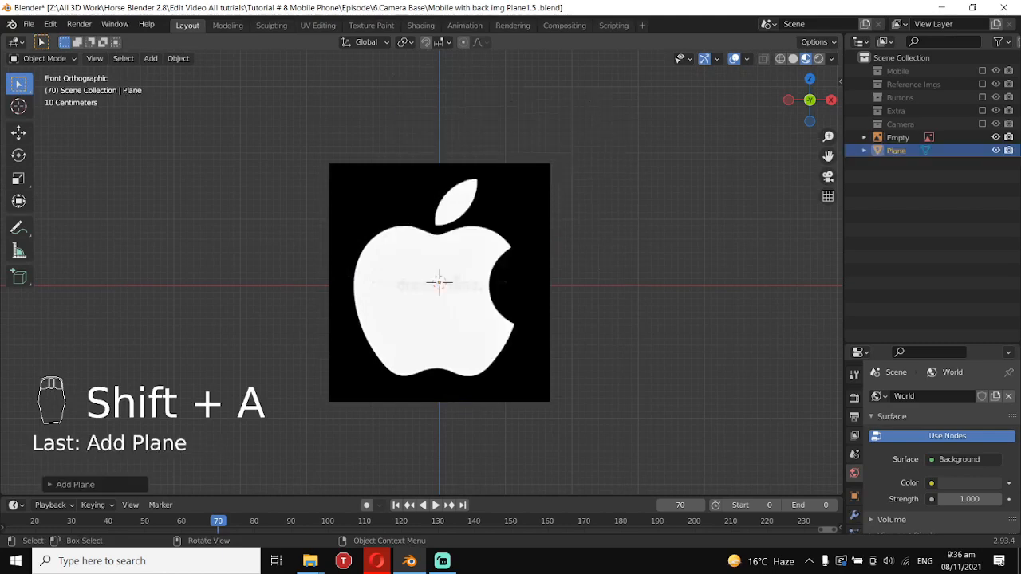
{"action": "key", "text": "r"}
{"action": "key", "text": "x"}
{"action": "key", "text": "9"}
{"action": "key", "text": "0"}
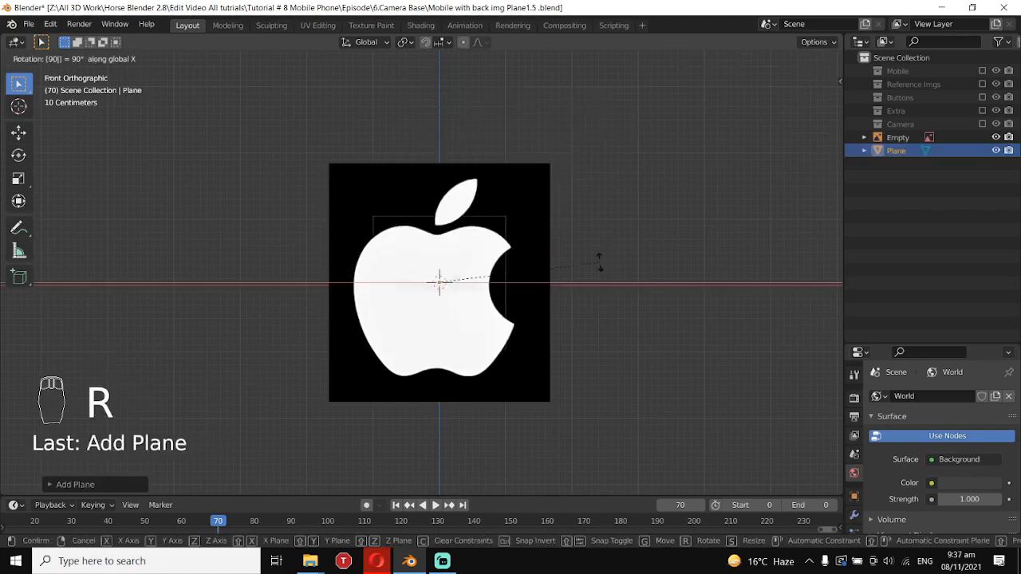
{"action": "left_click", "coordinate": [600, 263]}
{"action": "key", "text": "KP_3"}
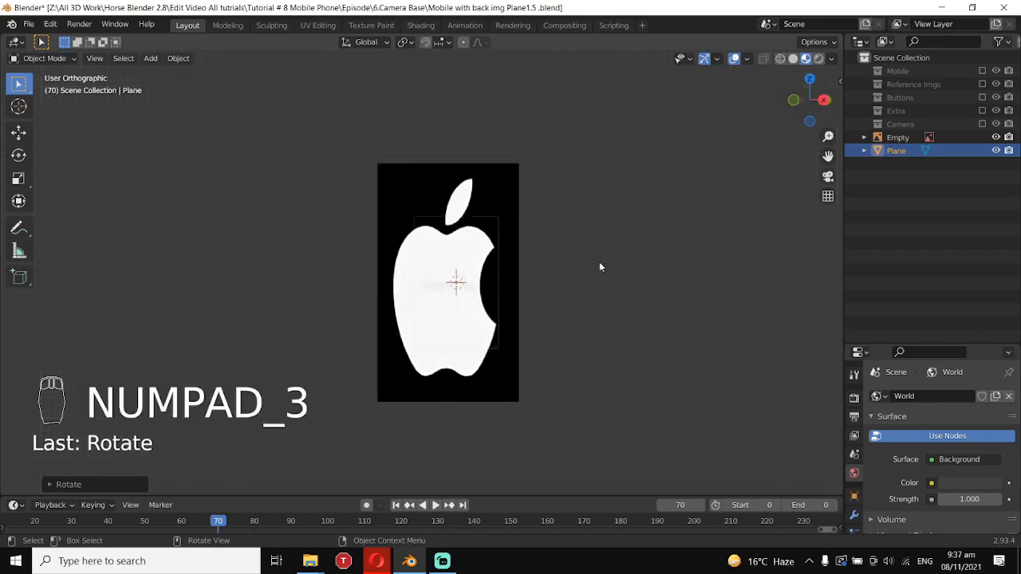
{"action": "scroll", "coordinate": [600, 262], "scroll_direction": "up", "scroll_amount": 2}
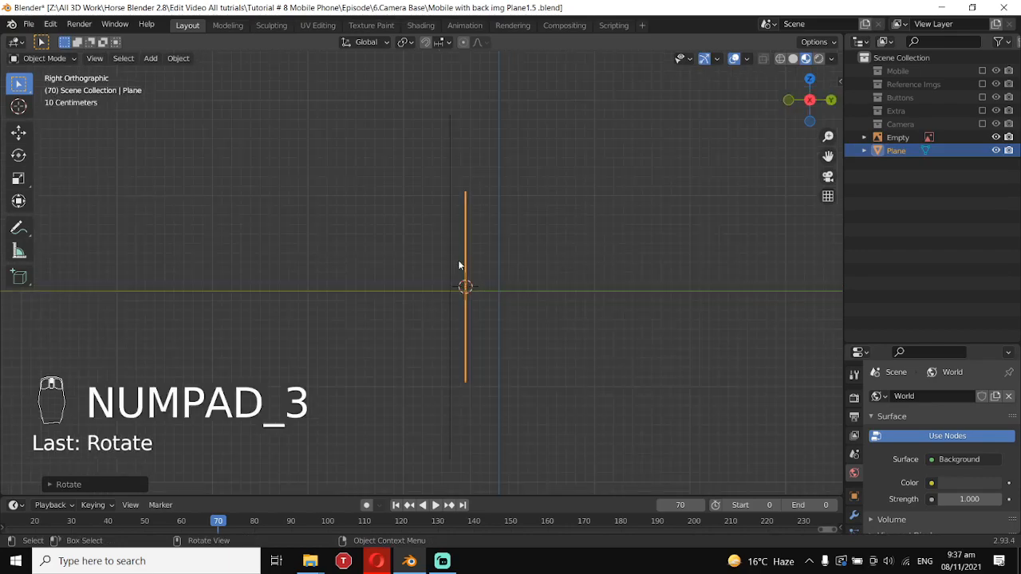
{"action": "key", "text": "g"}
{"action": "right_click", "coordinate": [508, 237]}
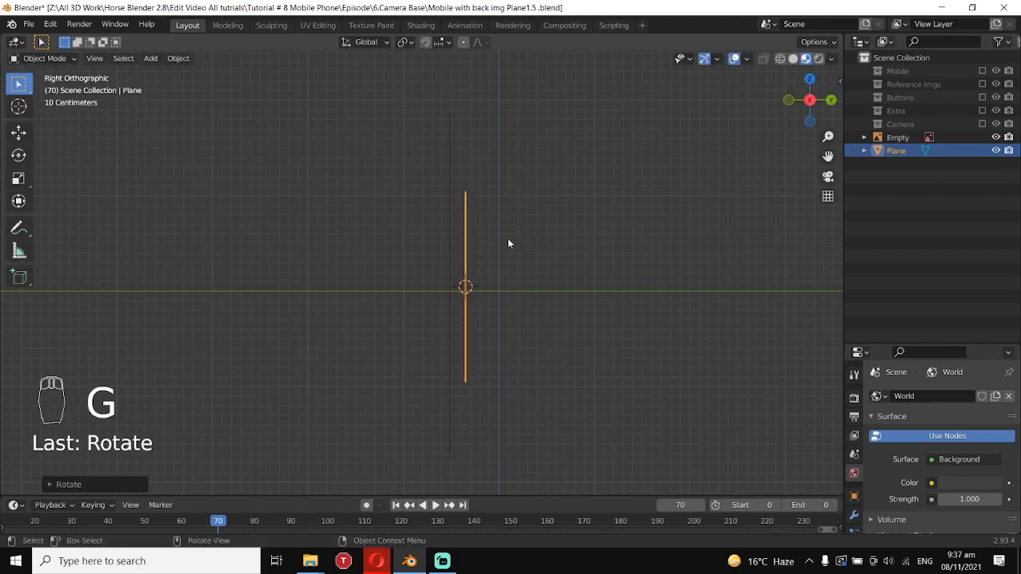
- Rename the new plane object as "Apple Logo 2D"
{"action": "double_click", "coordinate": [895, 153]}
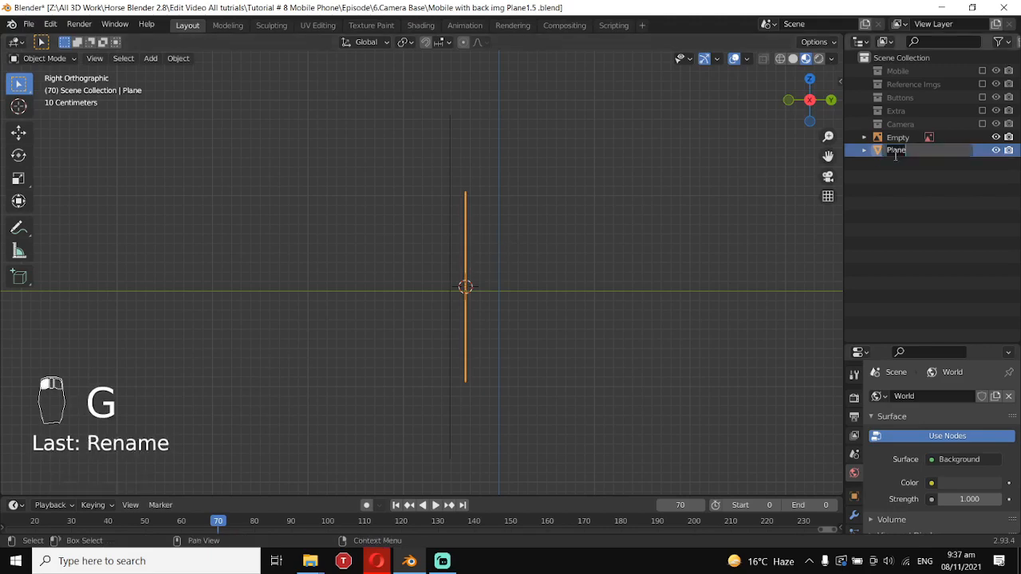
{"action": "type", "text": "Apple Logo"}
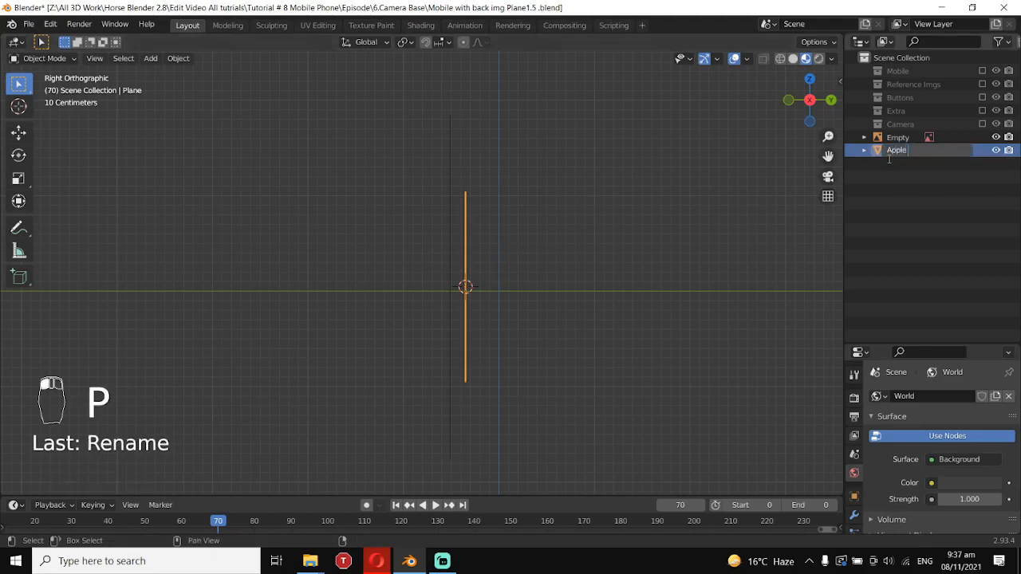
{"action": "type", "text": " 2D"}
{"action": "key", "text": "Return"}
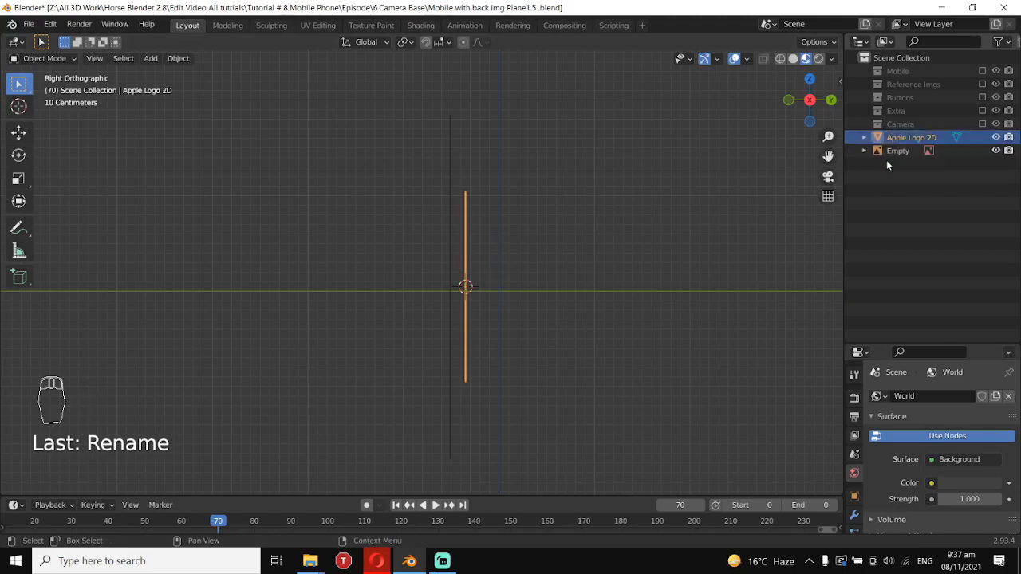
- Rename the Empty reference image object as "Apple Logo IMg"
{"action": "left_click", "coordinate": [893, 150]}
{"action": "double_click", "coordinate": [893, 150]}
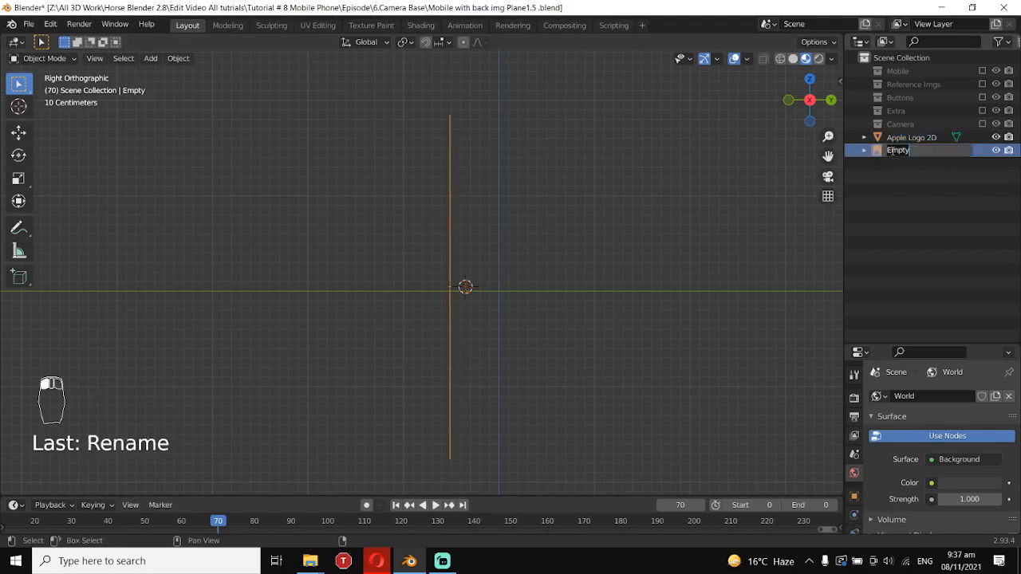
{"action": "type", "text": "Apple"}
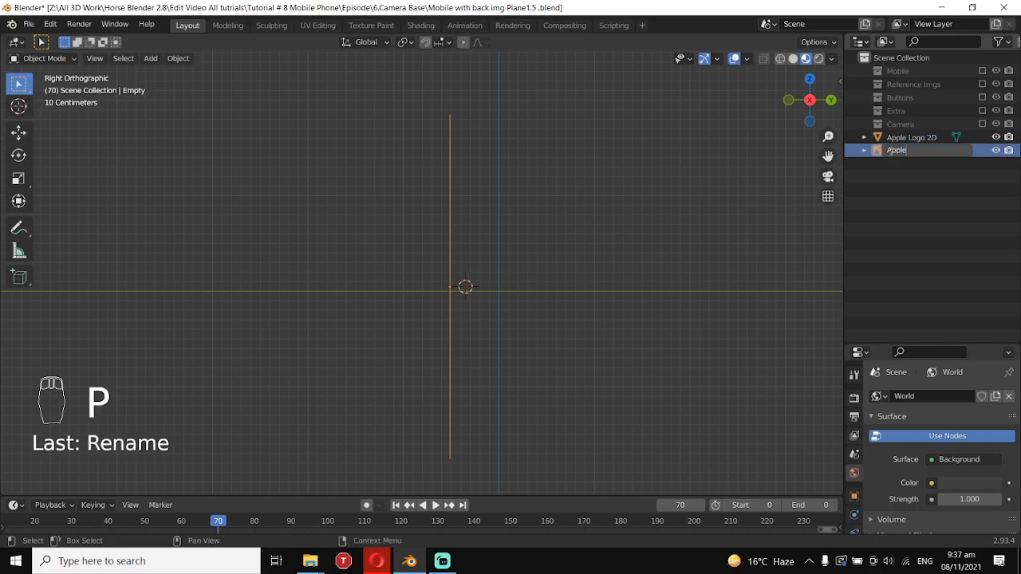
{"action": "type", "text": "Logo IMg"}
{"action": "key", "text": "Return"}
- Move the Apple Logo 2D plane along the Y axis to just in front of the logo reference image
{"action": "scroll", "coordinate": [490, 270], "scroll_direction": "down", "scroll_amount": 2}
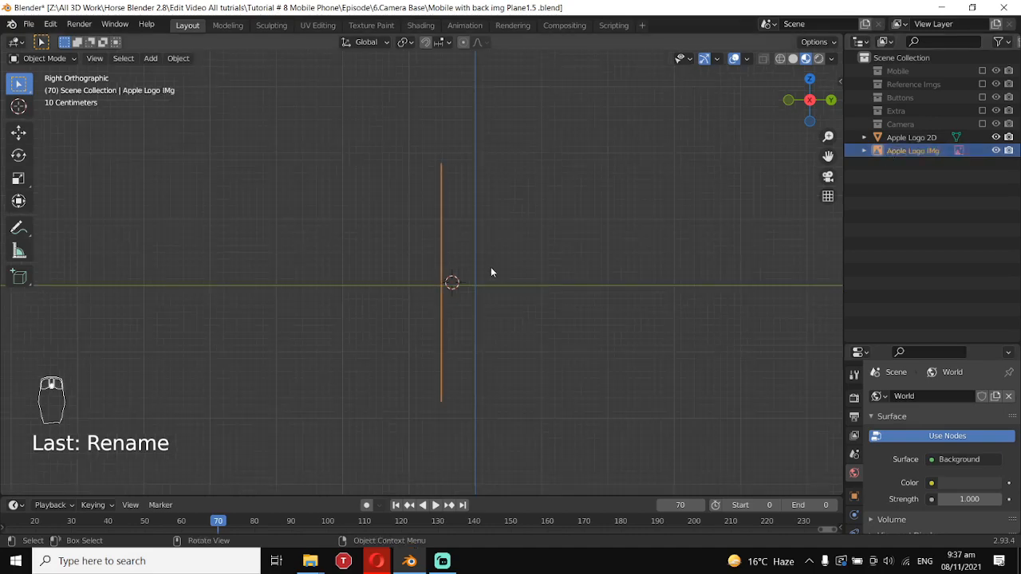
{"action": "left_click", "coordinate": [911, 137]}
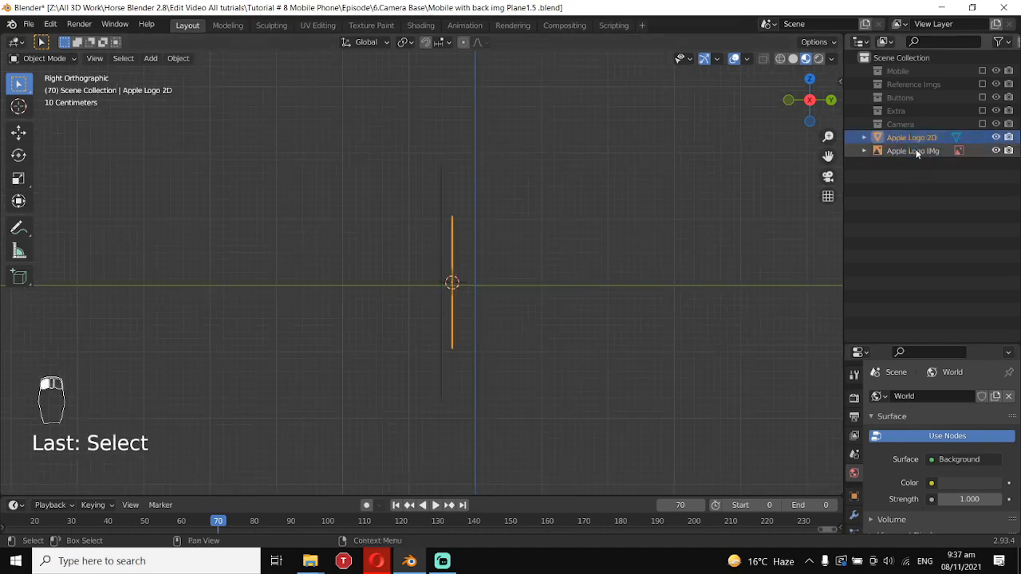
{"action": "left_click", "coordinate": [913, 152]}
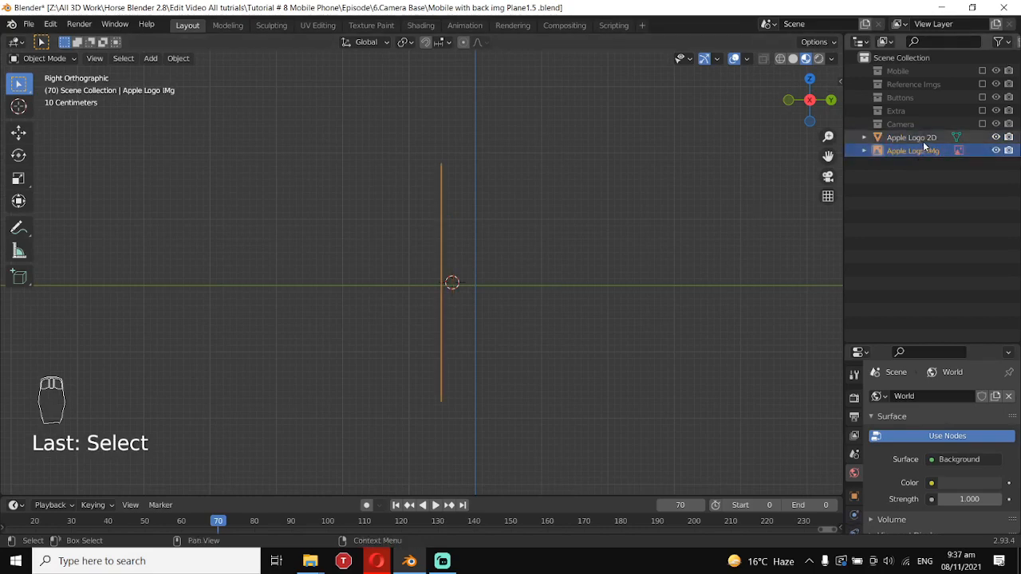
{"action": "left_click", "coordinate": [921, 138]}
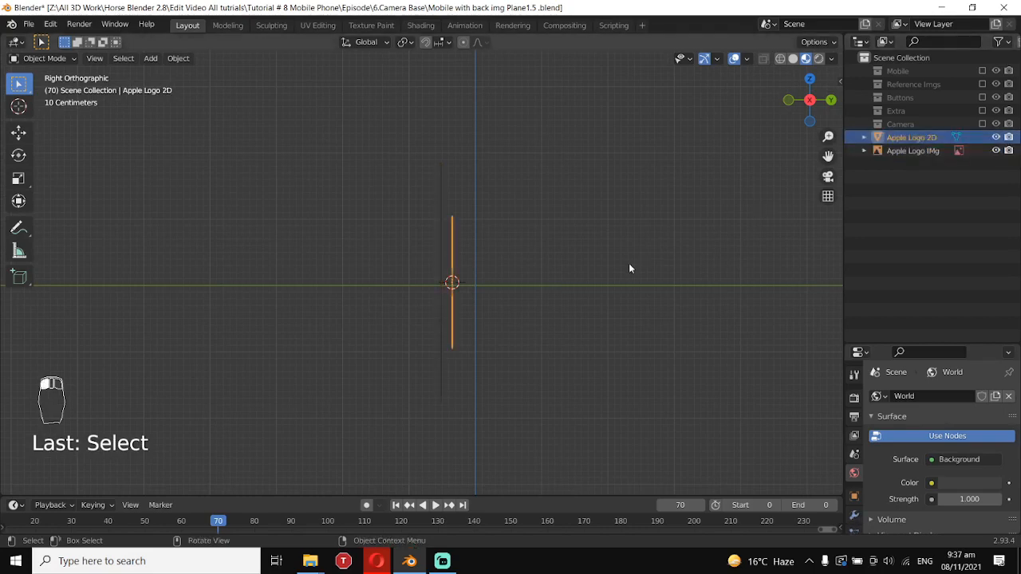
{"action": "key", "text": "g"}
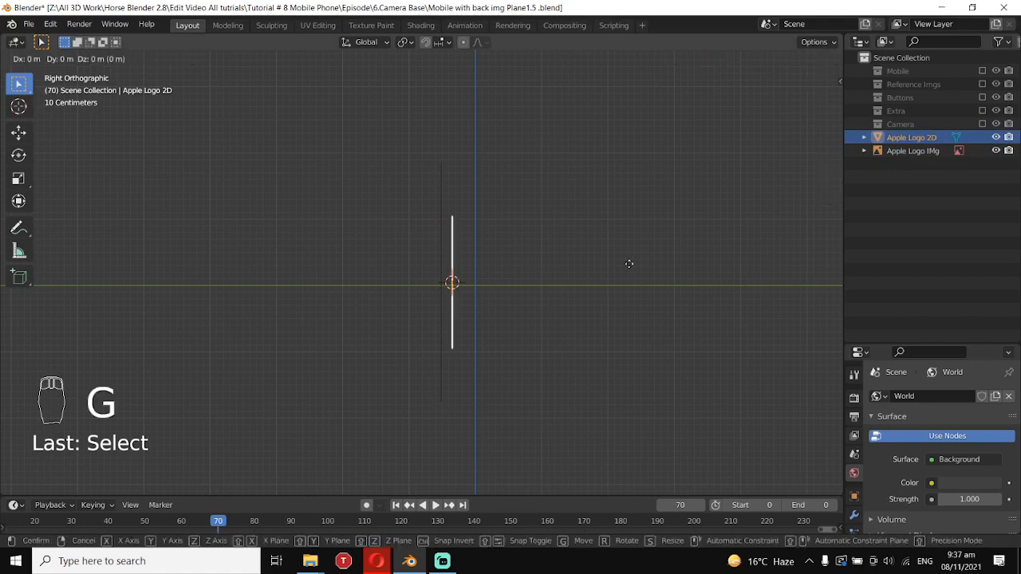
{"action": "key", "text": "y"}
{"action": "left_click", "coordinate": [611, 274]}
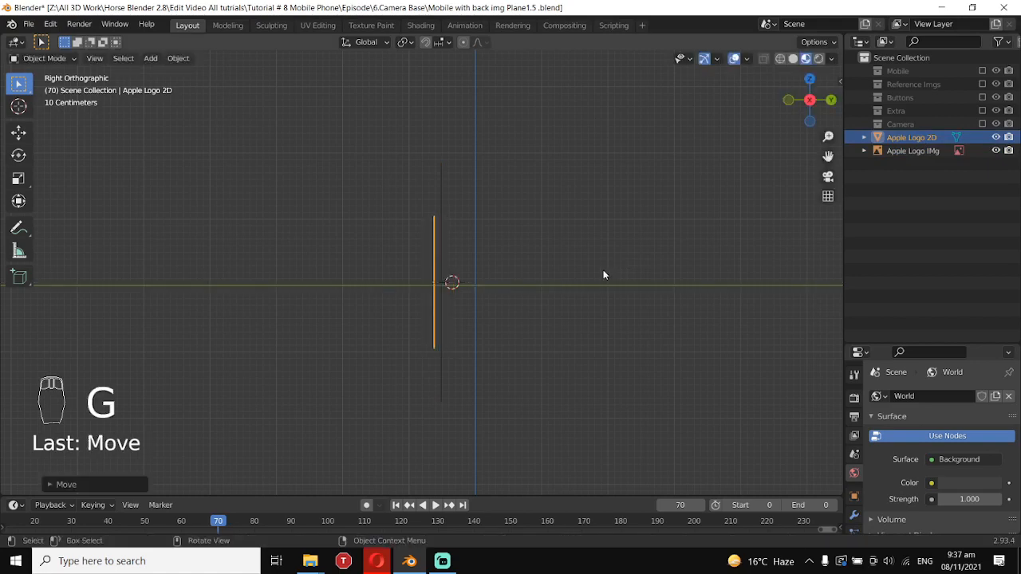
- In front view, put the Apple Logo 2D plane in Edit Mode with vertex selection and deselect all its geometry
{"action": "key", "text": "KP_1"}
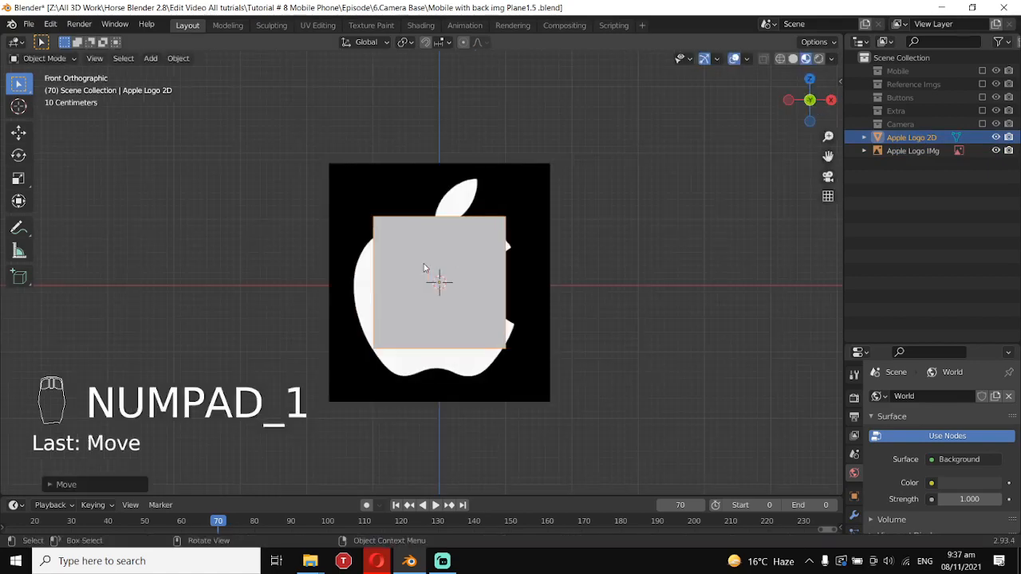
{"action": "scroll", "coordinate": [435, 267], "scroll_direction": "up", "scroll_amount": 1}
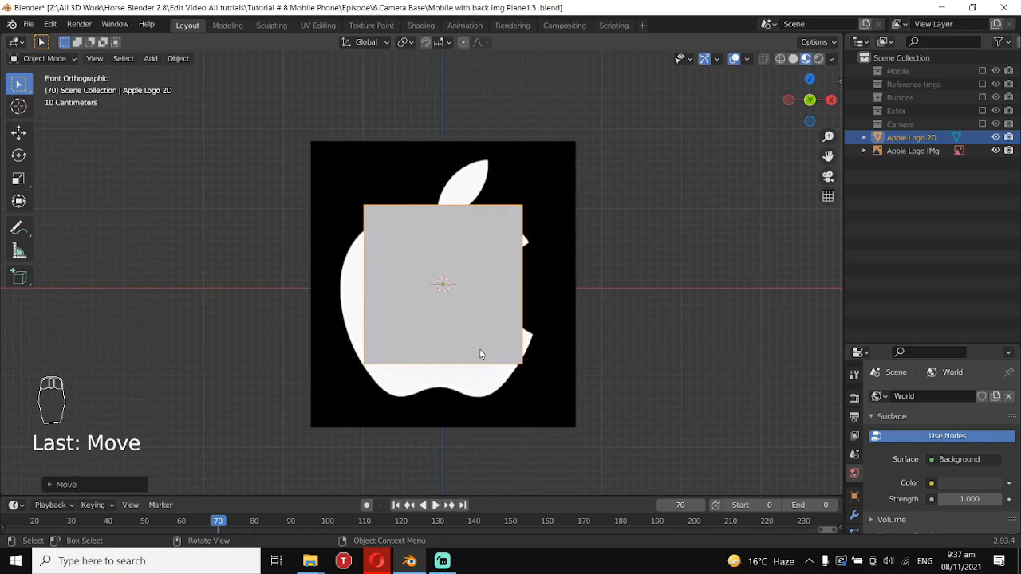
{"action": "key", "text": "Tab"}
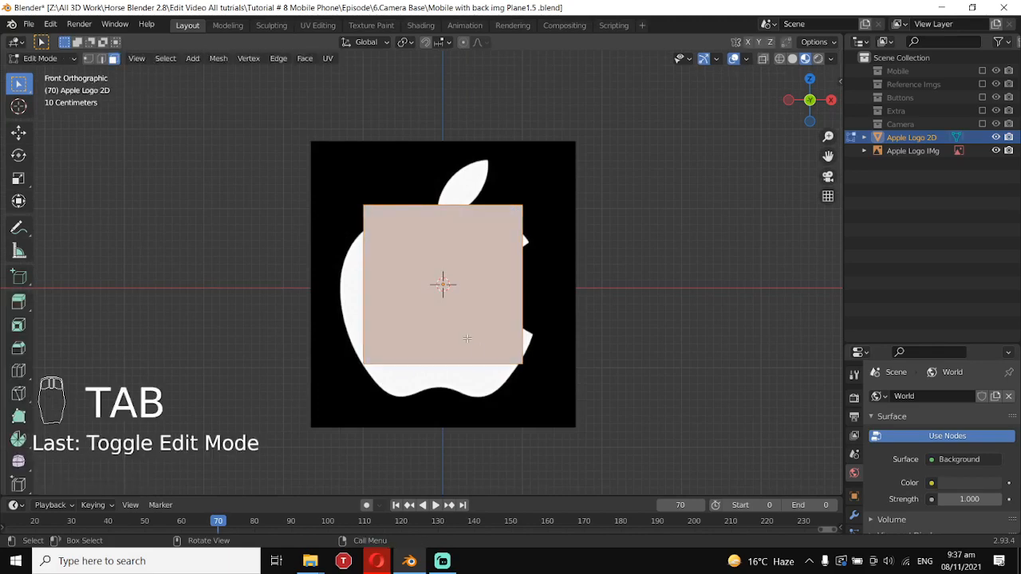
{"action": "left_click", "coordinate": [88, 59]}
{"action": "key", "text": "alt"}
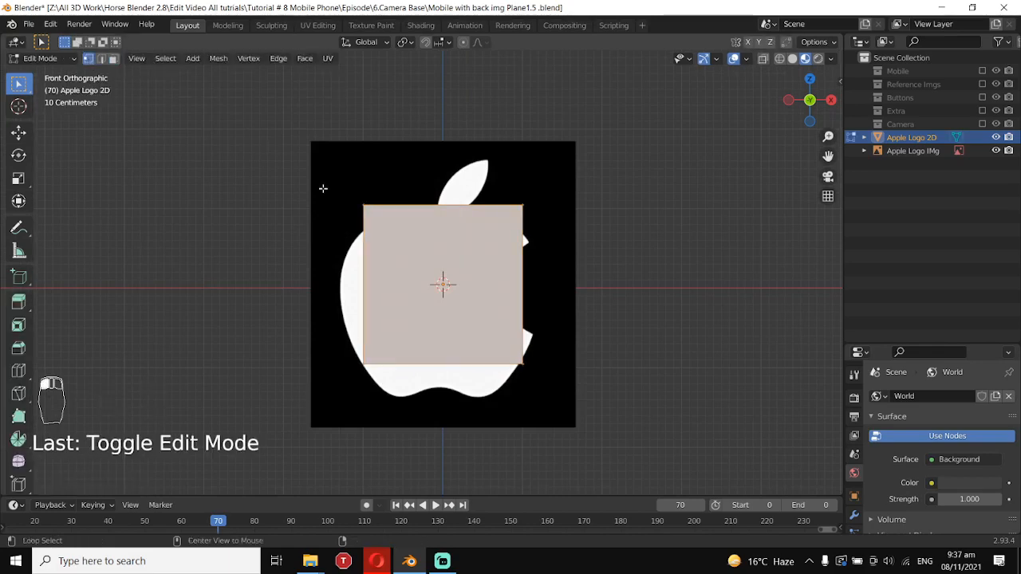
{"action": "key", "text": "alt+a"}
{"action": "scroll", "coordinate": [390, 205], "scroll_direction": "down", "scroll_amount": 6}
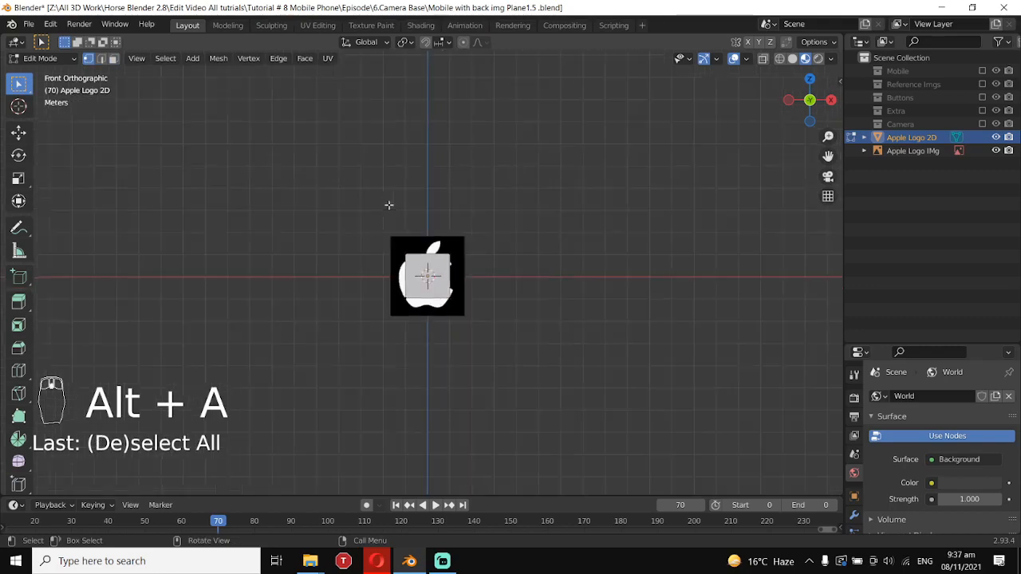
{"action": "scroll", "coordinate": [438, 204], "scroll_direction": "up", "scroll_amount": 2}
{"action": "scroll", "coordinate": [558, 311], "scroll_direction": "up", "scroll_amount": 4}
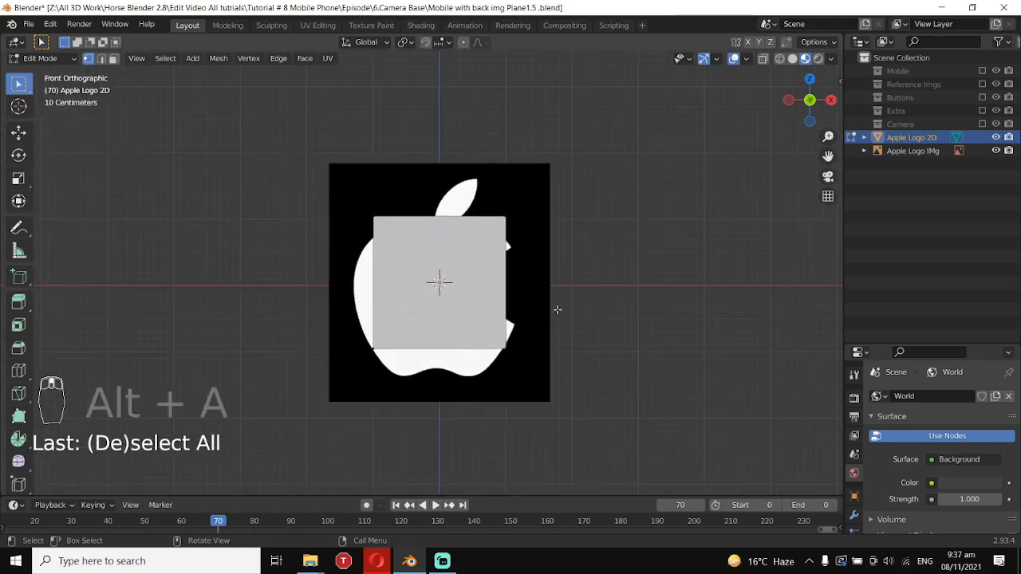
- Circle-select the plane's upper-left, lower-left and lower-right vertices and delete them, leaving only the upper-right one
{"action": "key", "text": "c"}
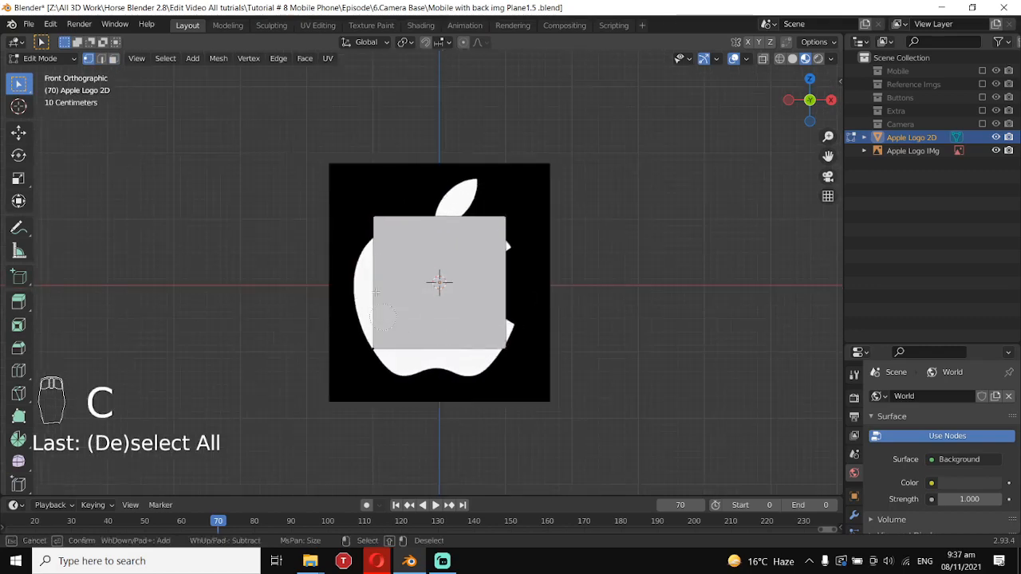
{"action": "left_click", "coordinate": [372, 216]}
{"action": "left_click", "coordinate": [374, 351]}
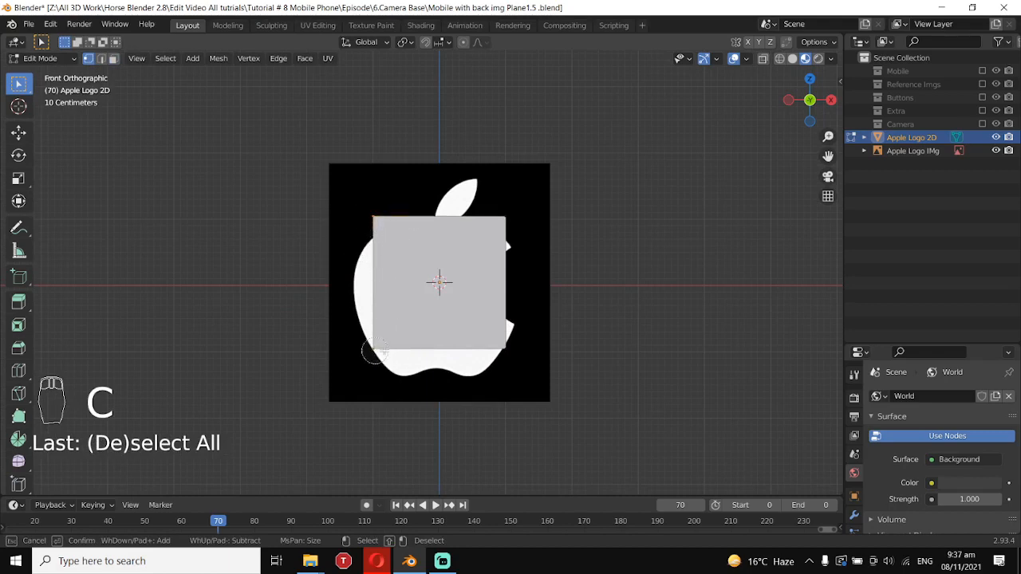
{"action": "left_click", "coordinate": [508, 344]}
{"action": "right_click", "coordinate": [507, 344]}
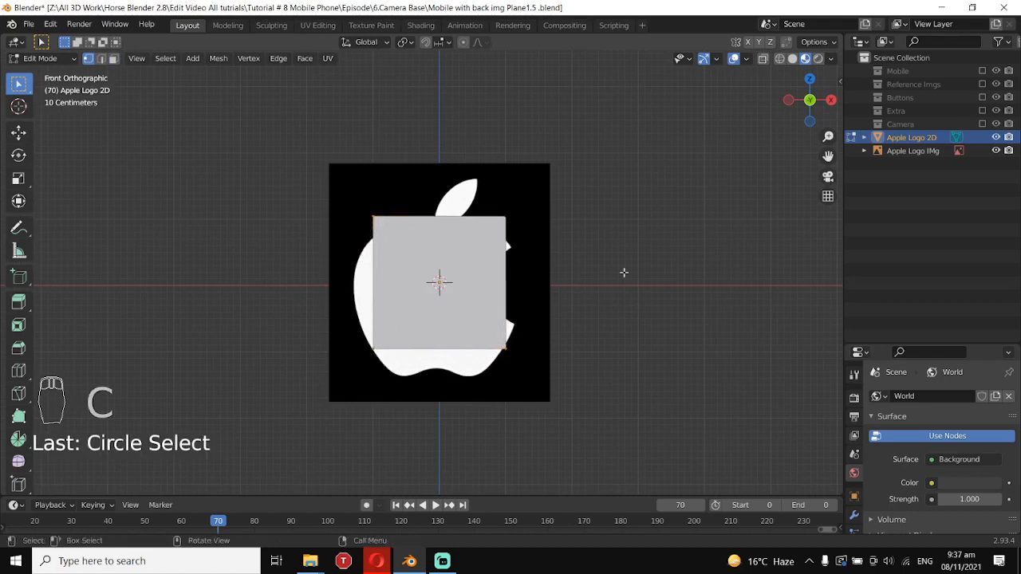
{"action": "key", "text": "Delete"}
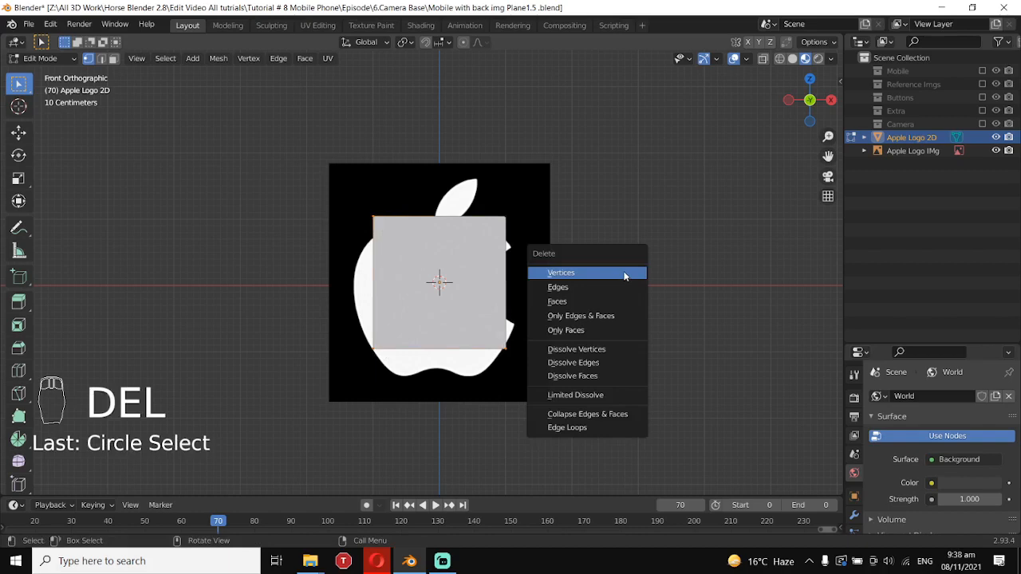
{"action": "left_click", "coordinate": [624, 273]}
- Return to Object Mode and move the single-vertex object about 0.07 m in X and -0.47 m in Z onto the bite's upper tip
{"action": "scroll", "coordinate": [477, 280], "scroll_direction": "up", "scroll_amount": 3}
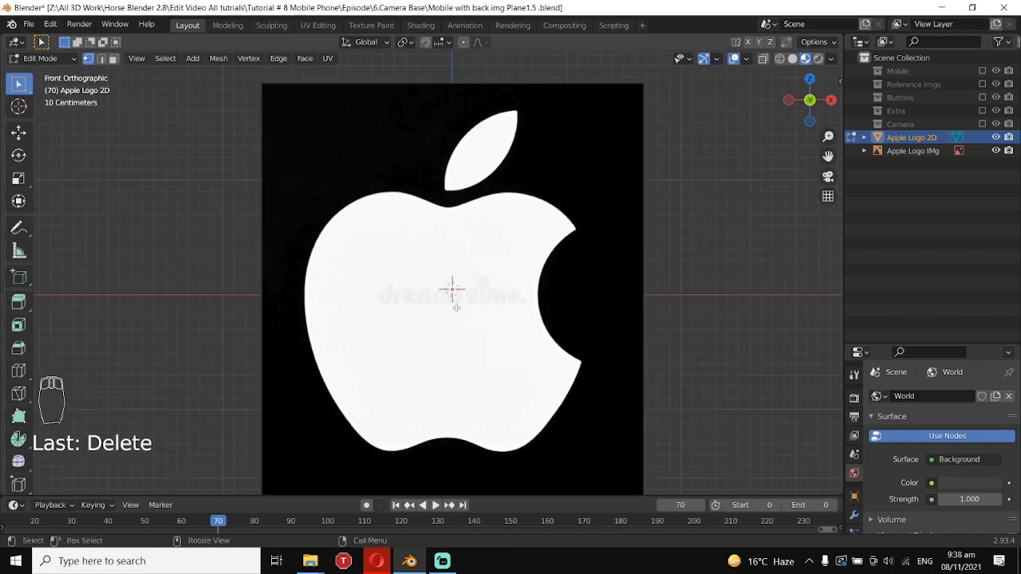
{"action": "key", "text": "Tab"}
{"action": "left_click", "coordinate": [607, 181]}
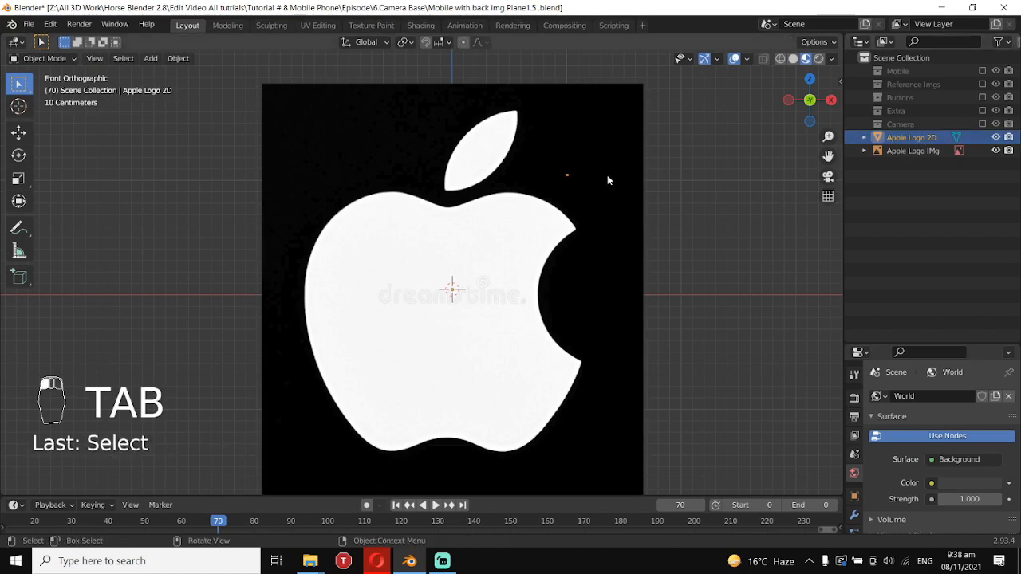
{"action": "left_click", "coordinate": [569, 173]}
{"action": "left_click", "coordinate": [567, 174]}
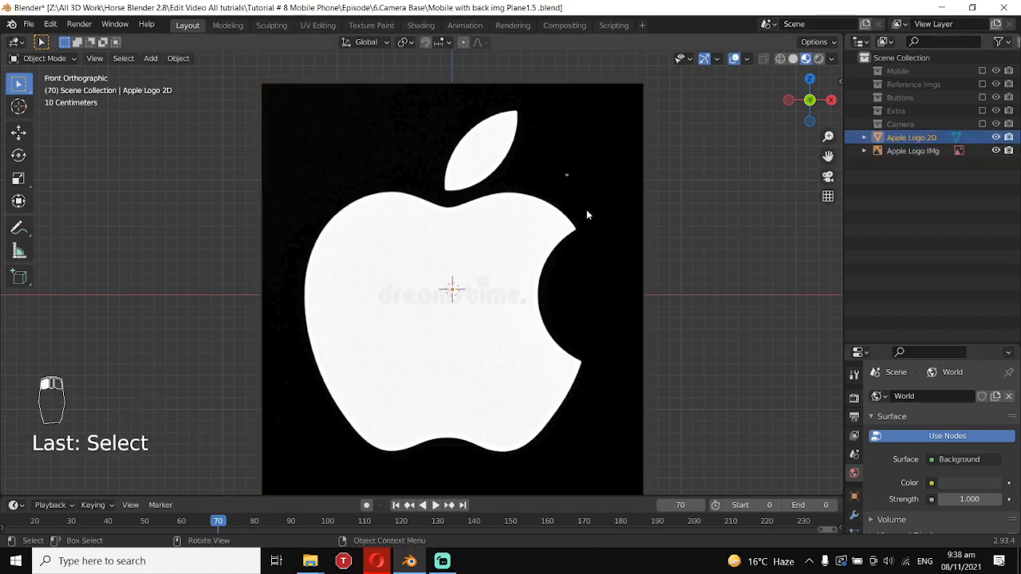
{"action": "key", "text": "g"}
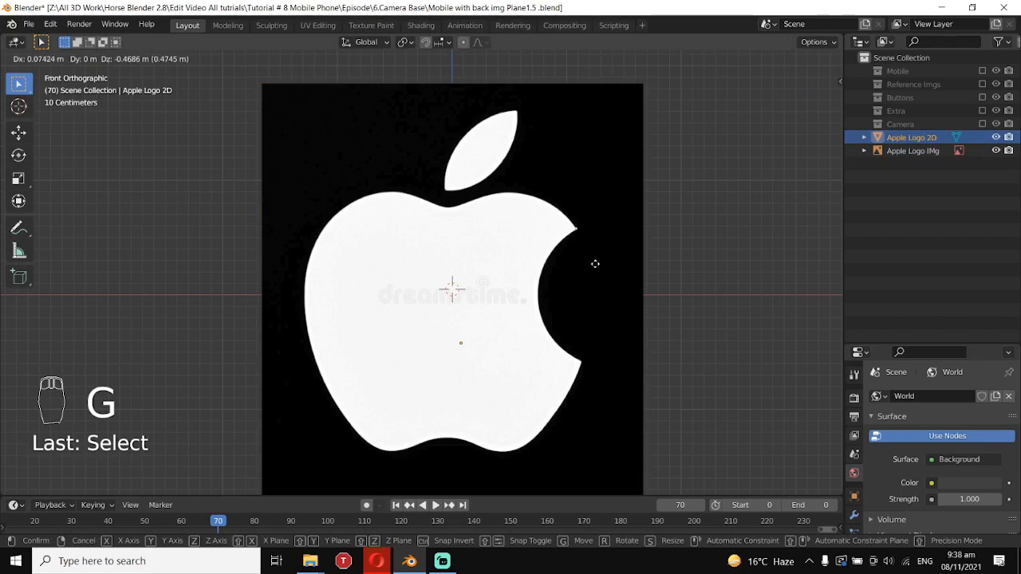
{"action": "left_click", "coordinate": [595, 265]}
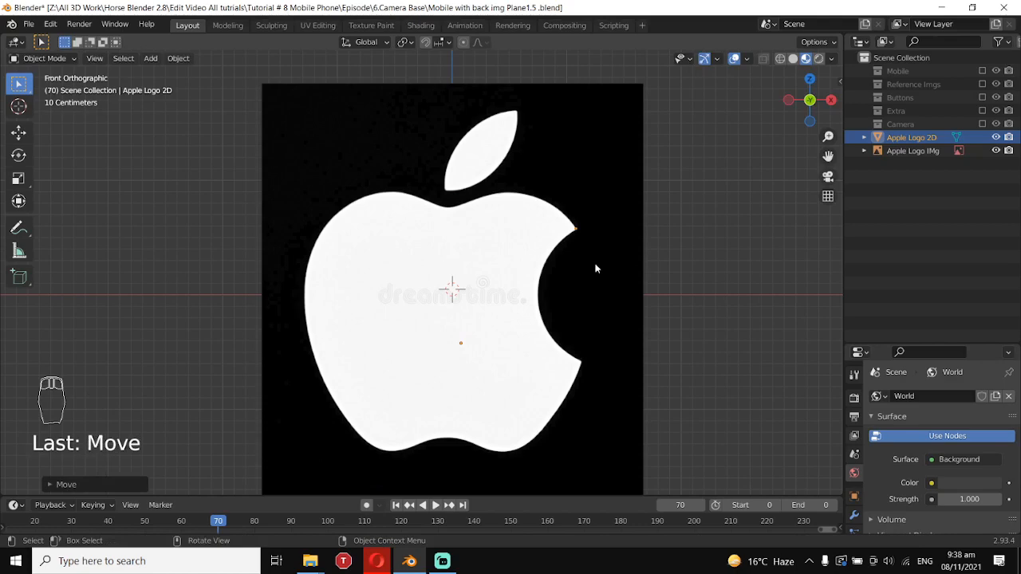
{"action": "scroll", "coordinate": [595, 268], "scroll_direction": "up", "scroll_amount": 1}
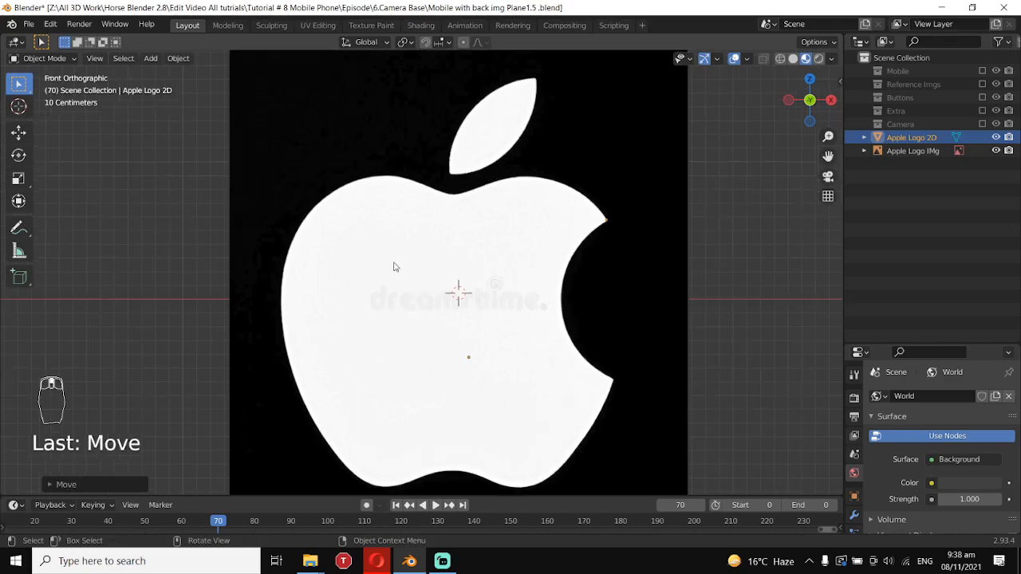
{"action": "key", "text": "g"}
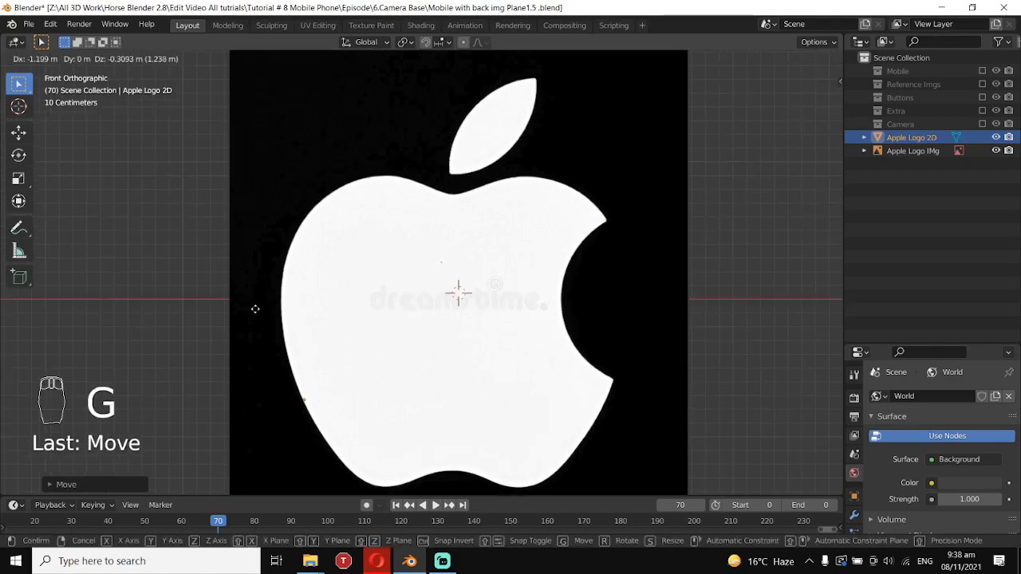
{"action": "right_click", "coordinate": [506, 202]}
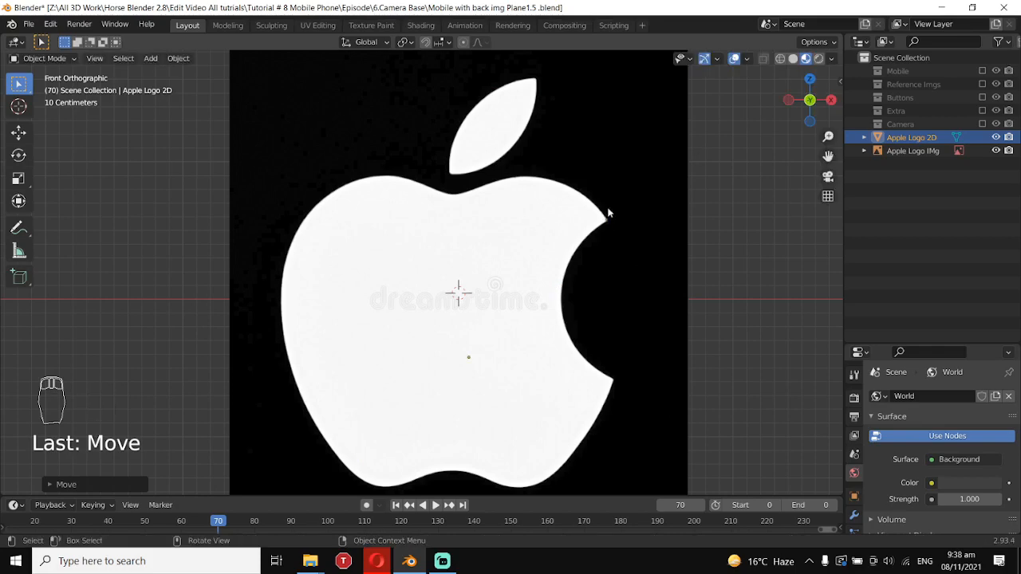
- Put the single vertex in Edit Mode, select it and extrude four vertices from the bite's upper tip to the crest of the apple's upper-right lobe
{"action": "key", "text": "Tab"}
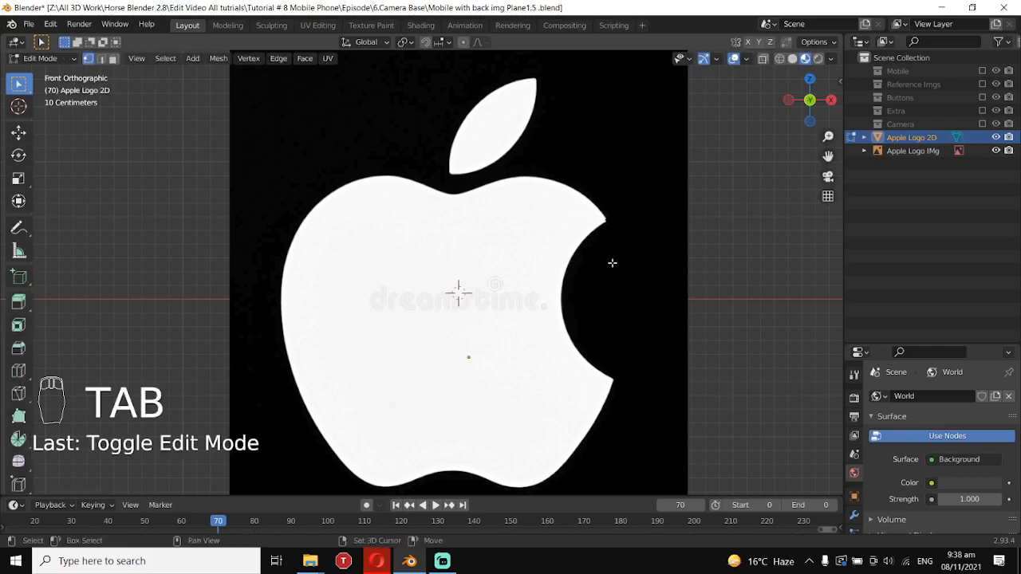
{"action": "middle_click_drag", "start_coordinate": [611, 263], "coordinate": [597, 244], "text": "shift"}
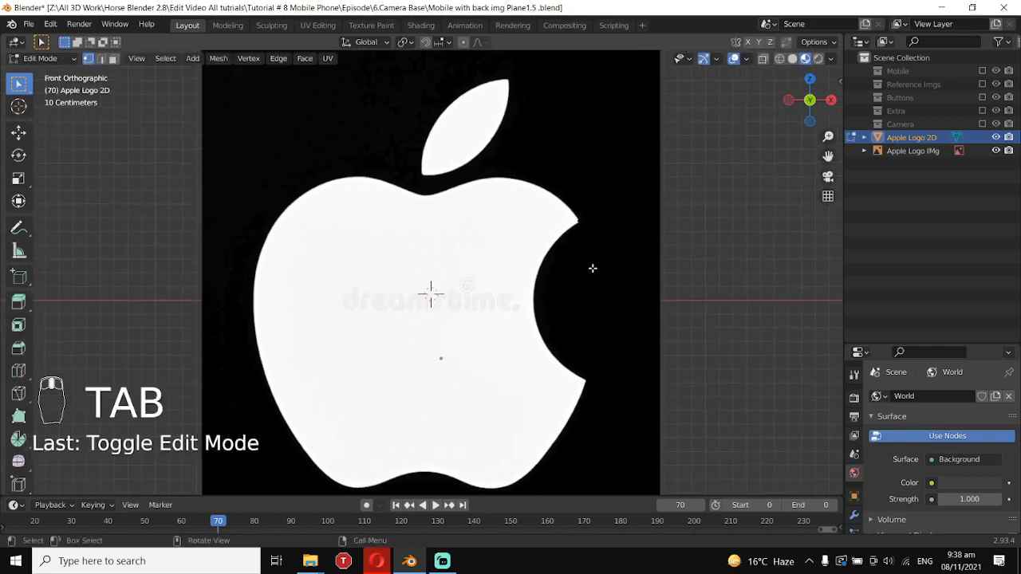
{"action": "scroll", "coordinate": [592, 268], "scroll_direction": "up", "scroll_amount": 1}
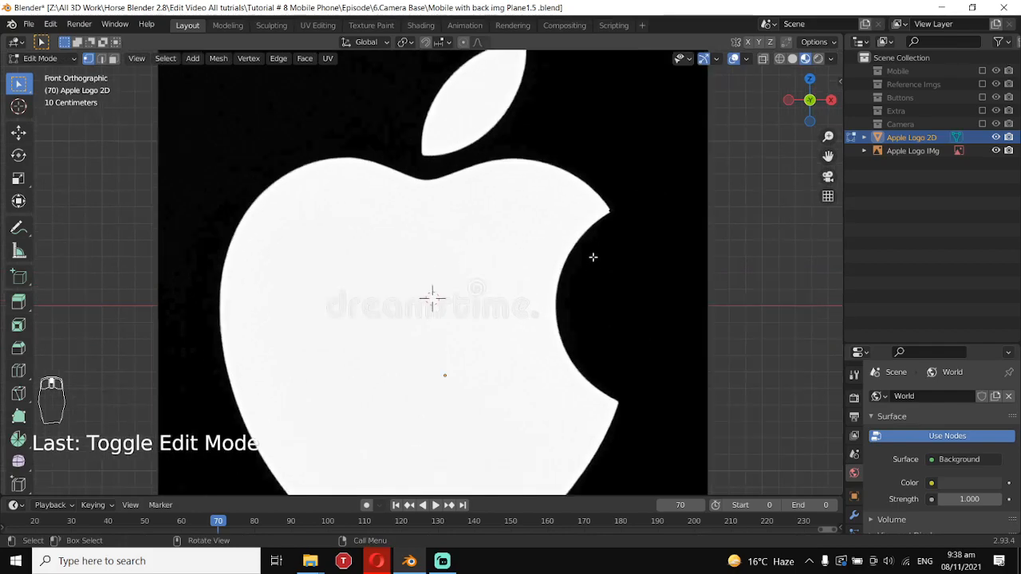
{"action": "key", "text": "a"}
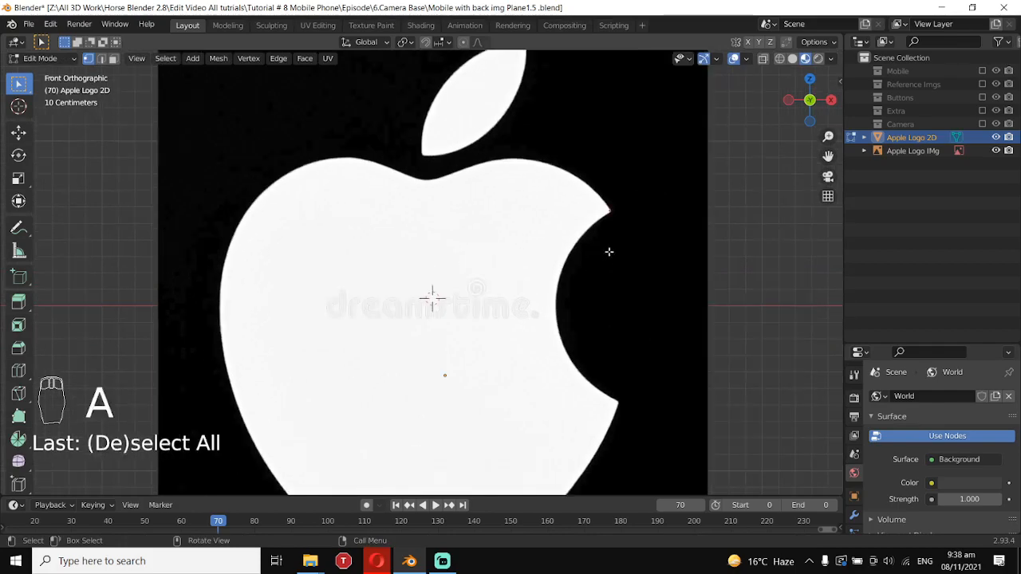
{"action": "key", "text": "e"}
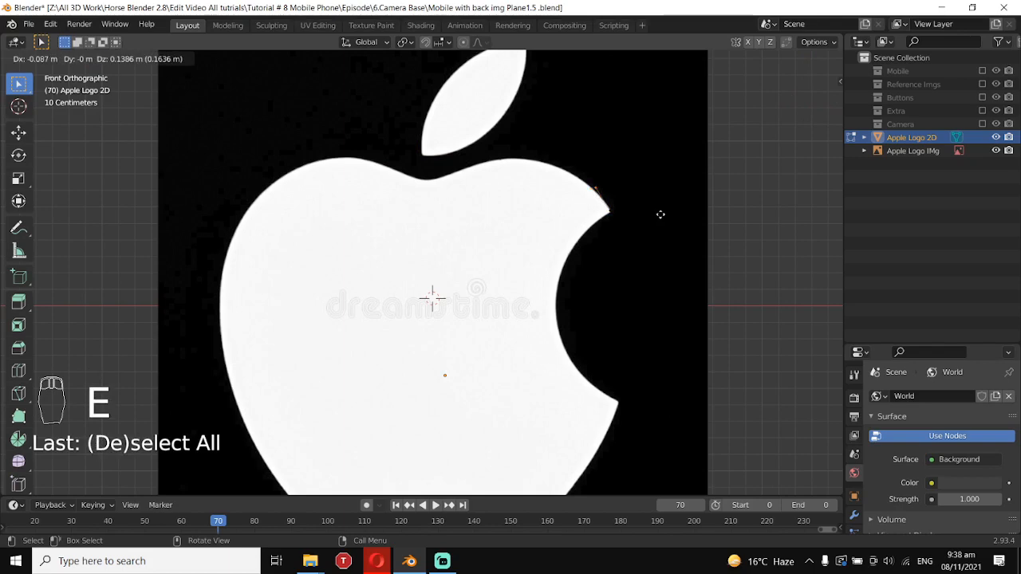
{"action": "left_click", "coordinate": [655, 216]}
{"action": "key", "text": "e"}
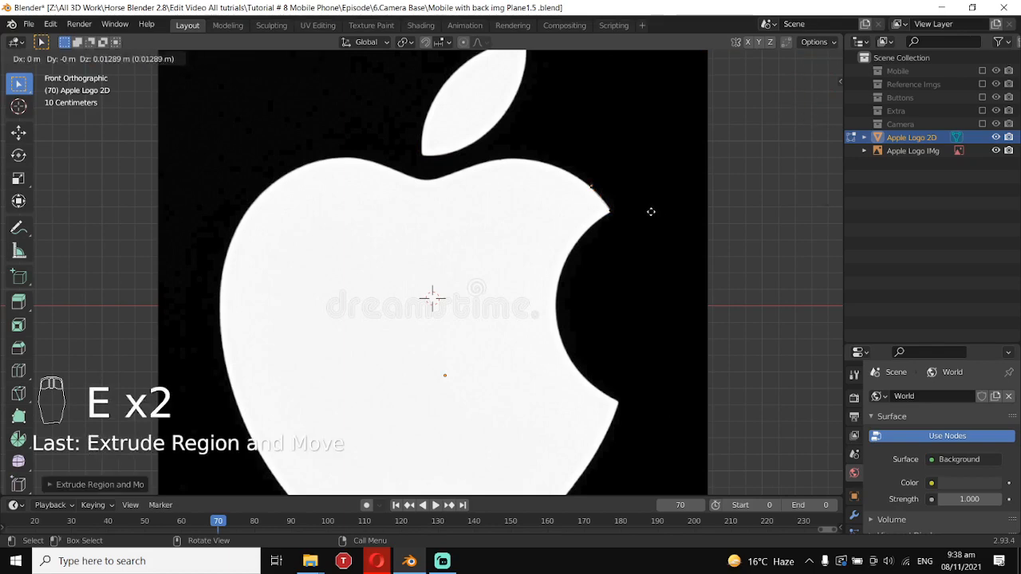
{"action": "left_click", "coordinate": [633, 202]}
{"action": "key", "text": "e"}
{"action": "left_click", "coordinate": [595, 190]}
{"action": "key", "text": "e"}
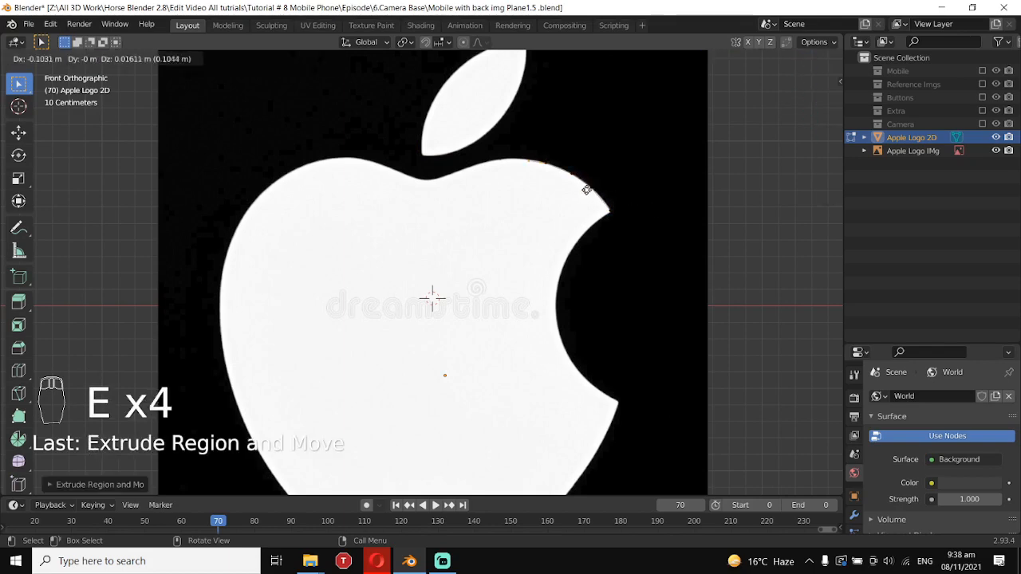
{"action": "left_click", "coordinate": [574, 186]}
- Extrude four vertices from the upper-right lobe's crest down along the edge to the dip below the leaf
{"action": "key", "text": "e"}
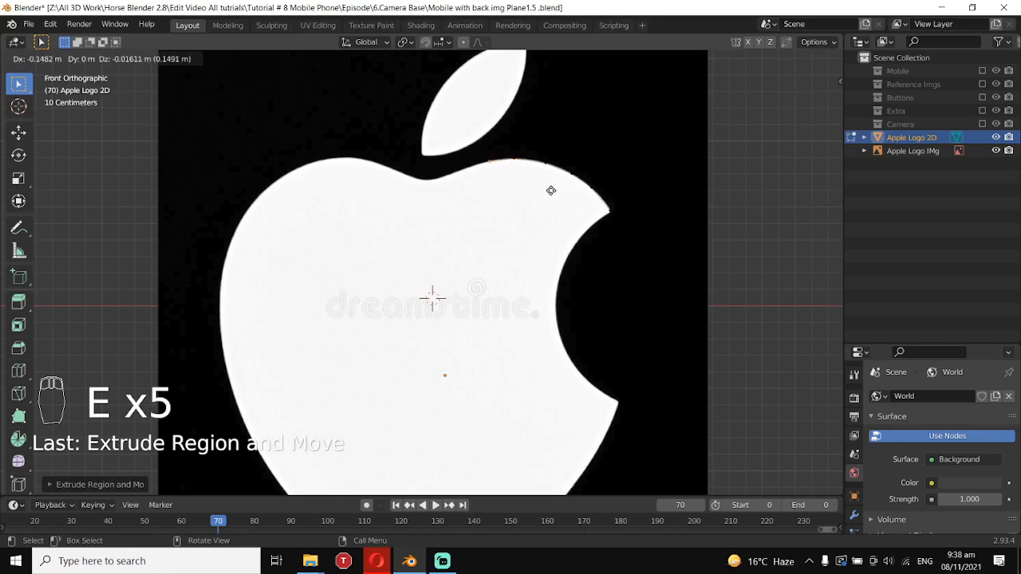
{"action": "left_click", "coordinate": [548, 192]}
{"action": "key", "text": "e"}
{"action": "left_click", "coordinate": [520, 200]}
{"action": "key", "text": "e"}
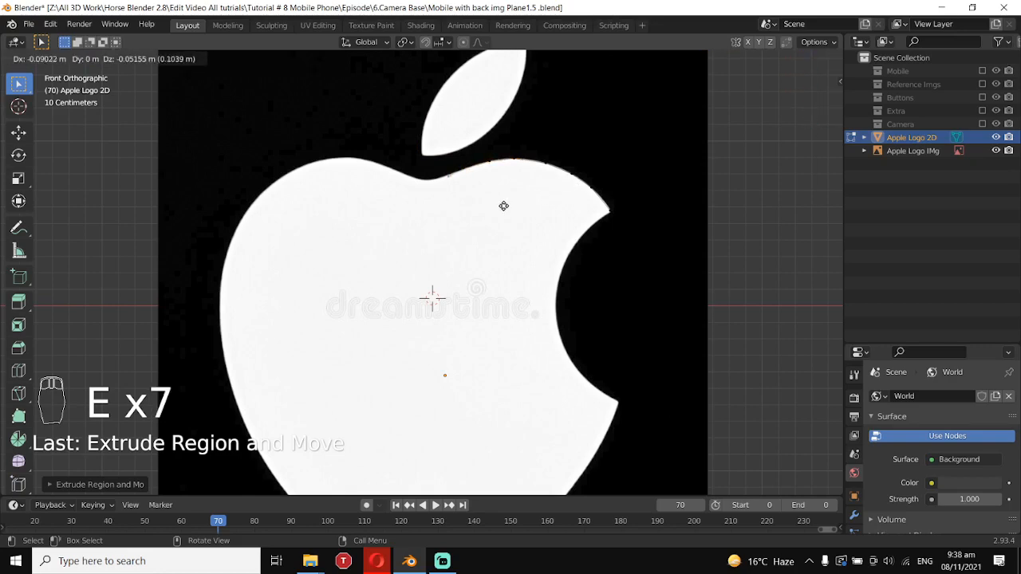
{"action": "left_click", "coordinate": [505, 205]}
{"action": "key", "text": "e"}
{"action": "left_click", "coordinate": [490, 210]}
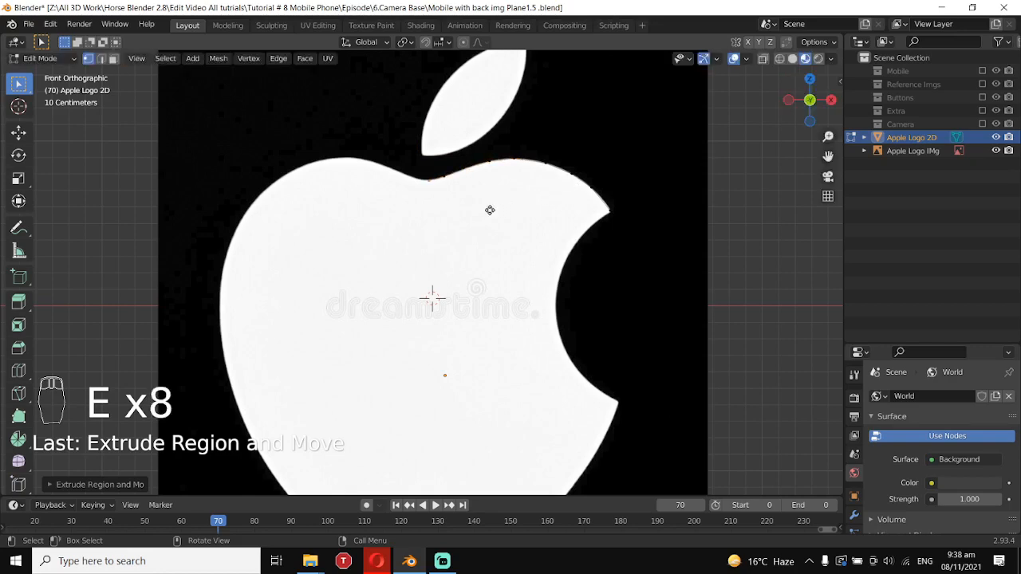
- Extrude four vertices from the dip below the leaf up to the crest of the apple's upper-left lobe
{"action": "key", "text": "e"}
{"action": "left_click", "coordinate": [471, 205]}
{"action": "key", "text": "e"}
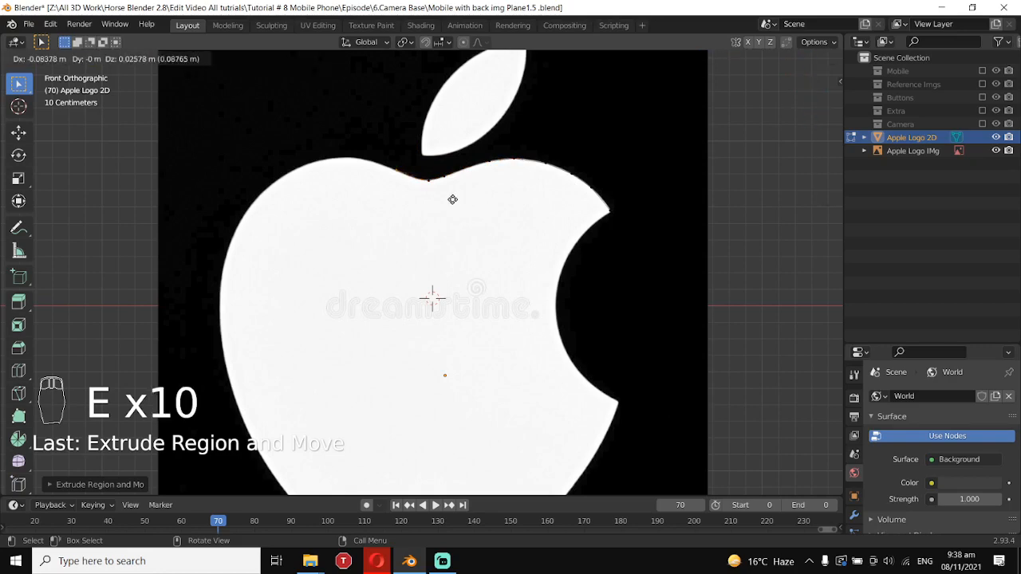
{"action": "left_click", "coordinate": [451, 199]}
{"action": "key", "text": "e"}
{"action": "left_click", "coordinate": [430, 191]}
{"action": "key", "text": "e"}
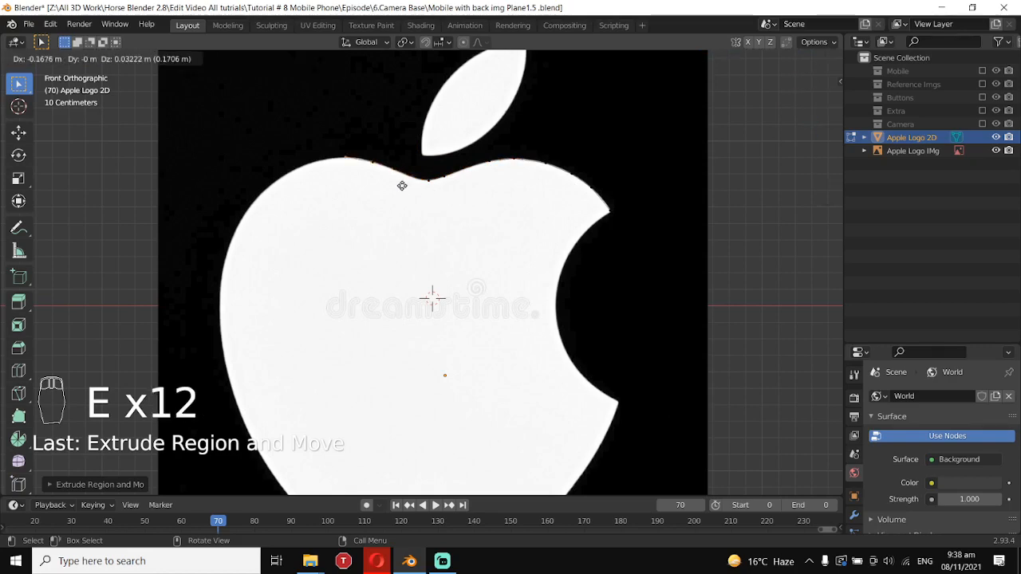
{"action": "left_click", "coordinate": [399, 186]}
- Extrude five vertices around the apple's upper-left shoulder, repositioning the last one onto the logo edge
{"action": "key", "text": "e"}
{"action": "left_click", "coordinate": [386, 188]}
{"action": "key", "text": "e"}
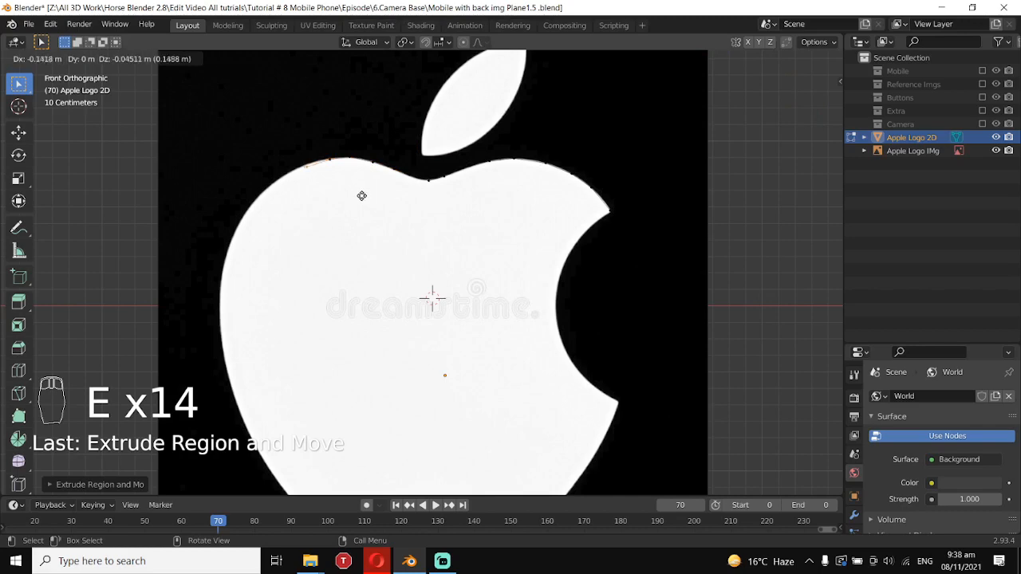
{"action": "left_click", "coordinate": [359, 194]}
{"action": "key", "text": "e"}
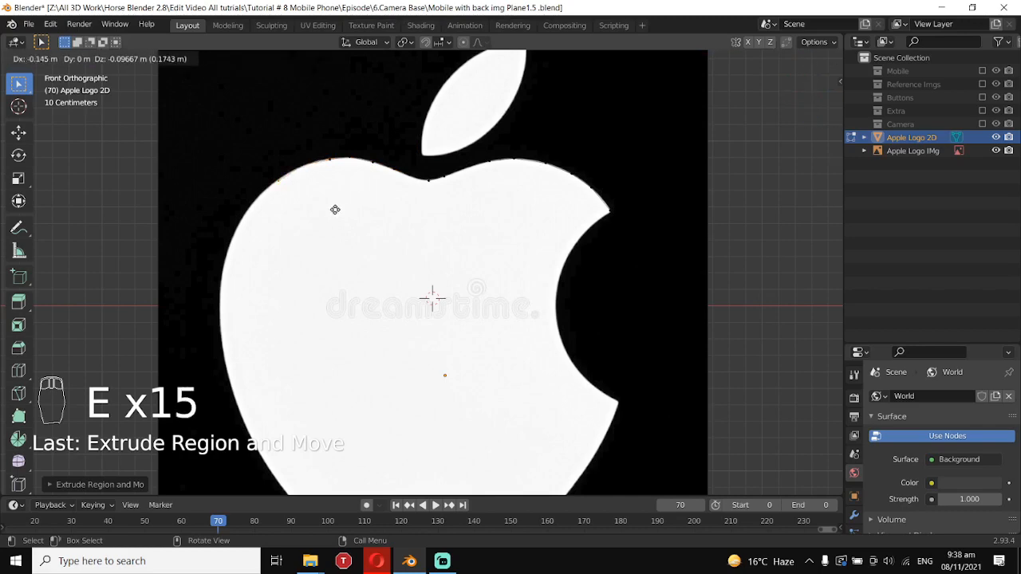
{"action": "left_click", "coordinate": [324, 215]}
{"action": "key", "text": "e"}
{"action": "left_click", "coordinate": [319, 224]}
{"action": "key", "text": "e"}
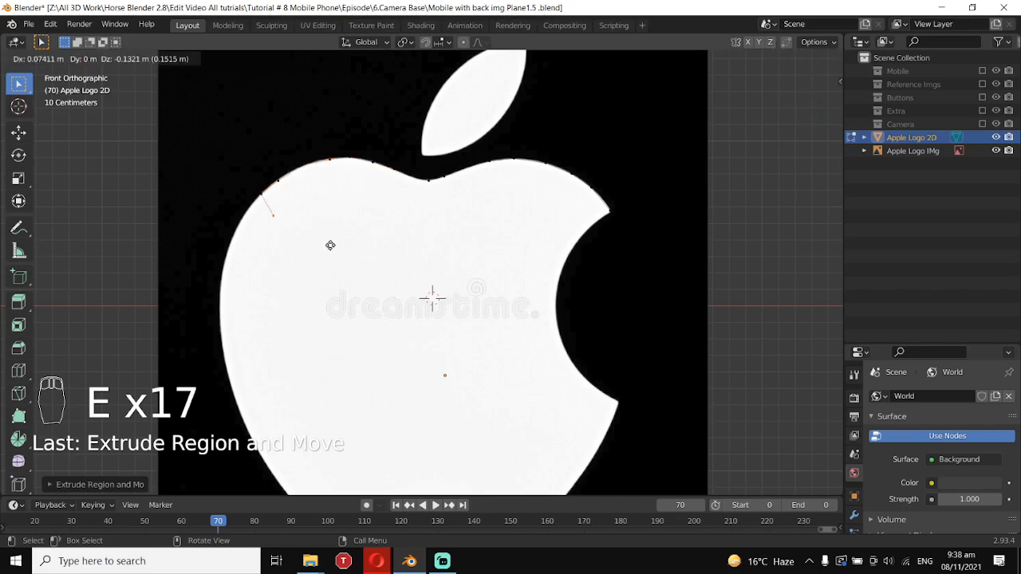
{"action": "right_click", "coordinate": [330, 245]}
{"action": "key", "text": "g"}
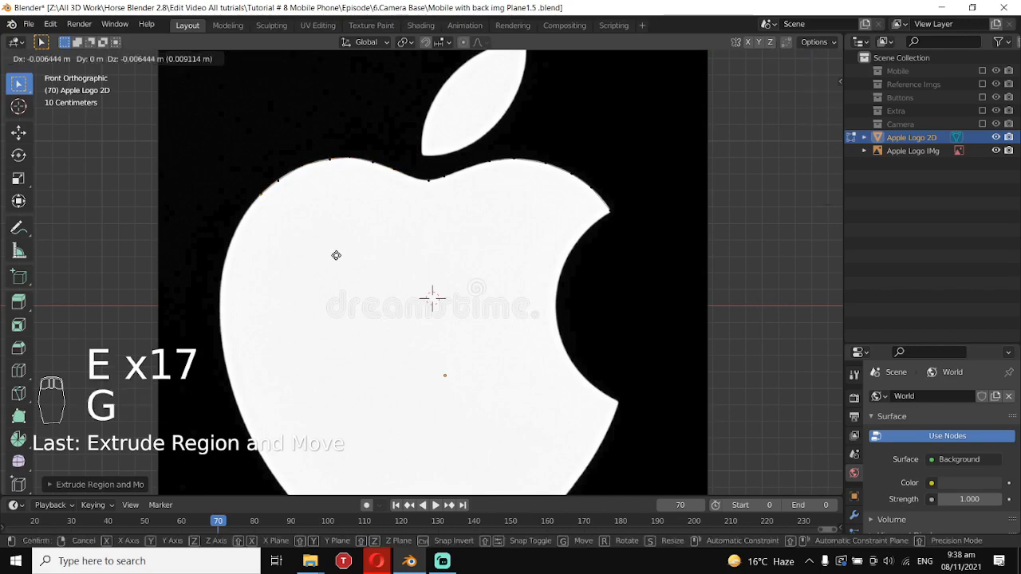
{"action": "left_click", "coordinate": [325, 269]}
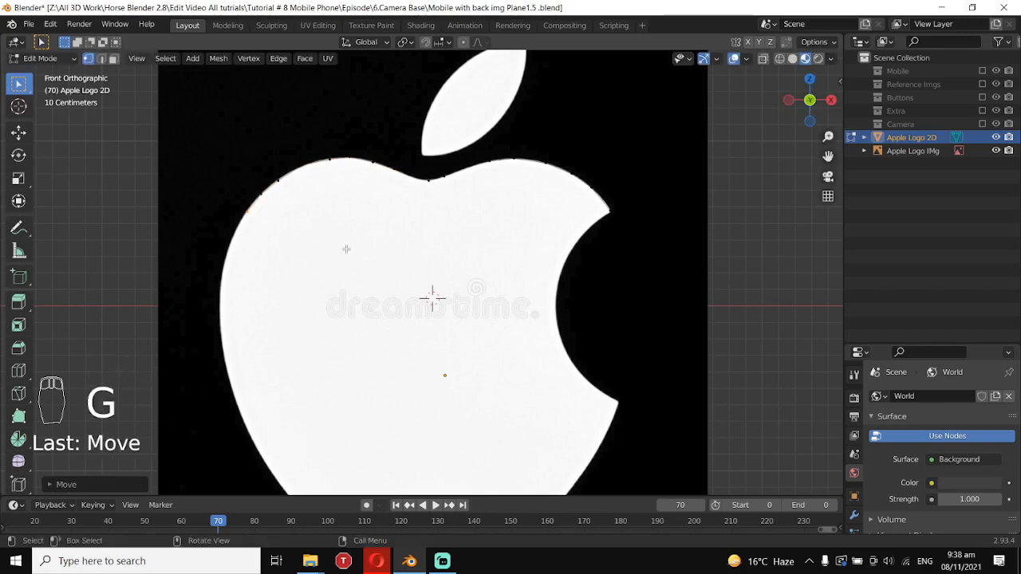
- Extrude four vertices from the upper-left shoulder down to just below the middle of the apple's left side
{"action": "key", "text": "e"}
{"action": "left_click", "coordinate": [334, 272]}
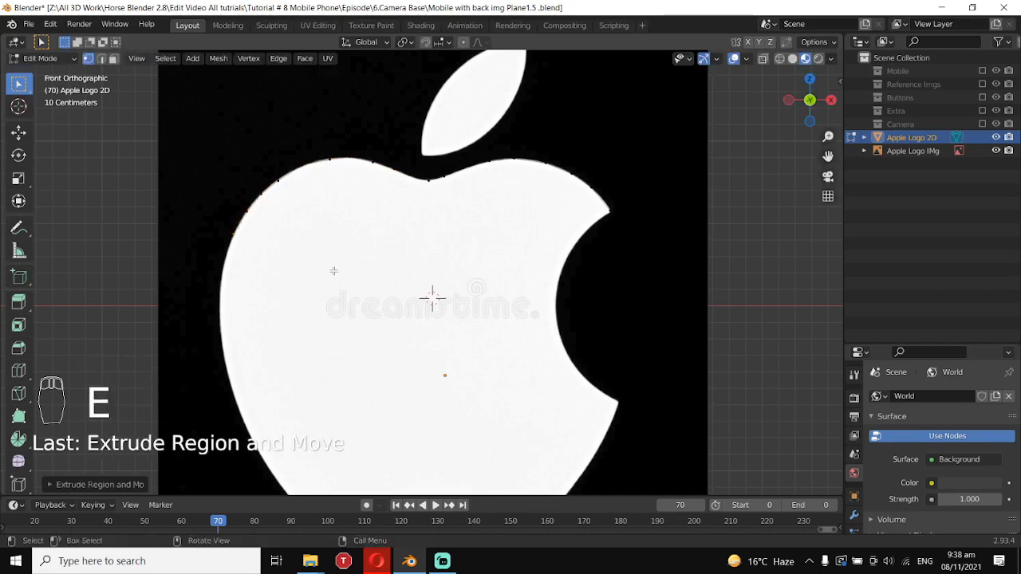
{"action": "scroll", "coordinate": [333, 271], "scroll_direction": "down", "scroll_amount": 2}
{"action": "key", "text": "e"}
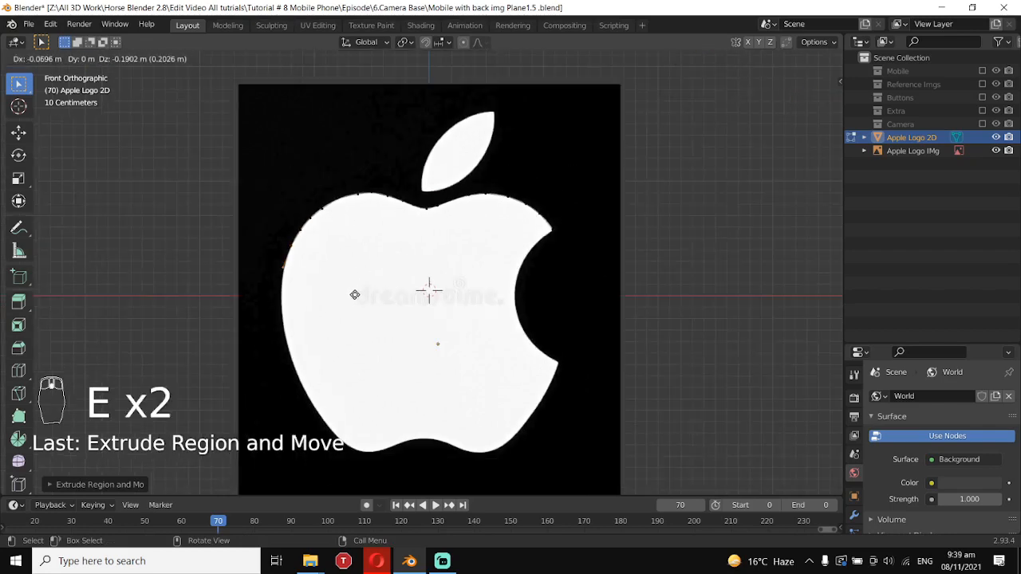
{"action": "left_click", "coordinate": [353, 294]}
{"action": "key", "text": "e"}
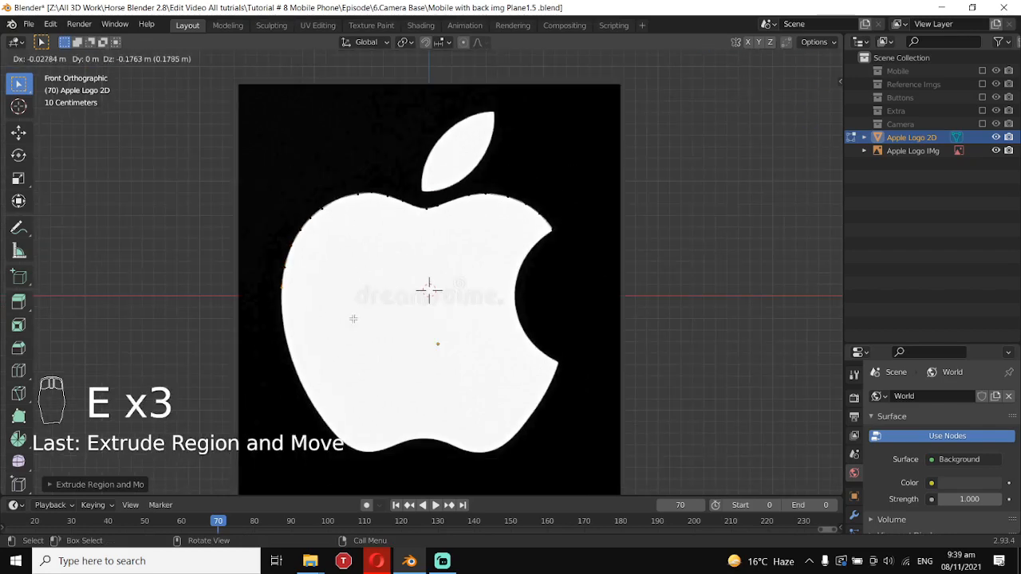
{"action": "left_click", "coordinate": [354, 327]}
{"action": "key", "text": "e"}
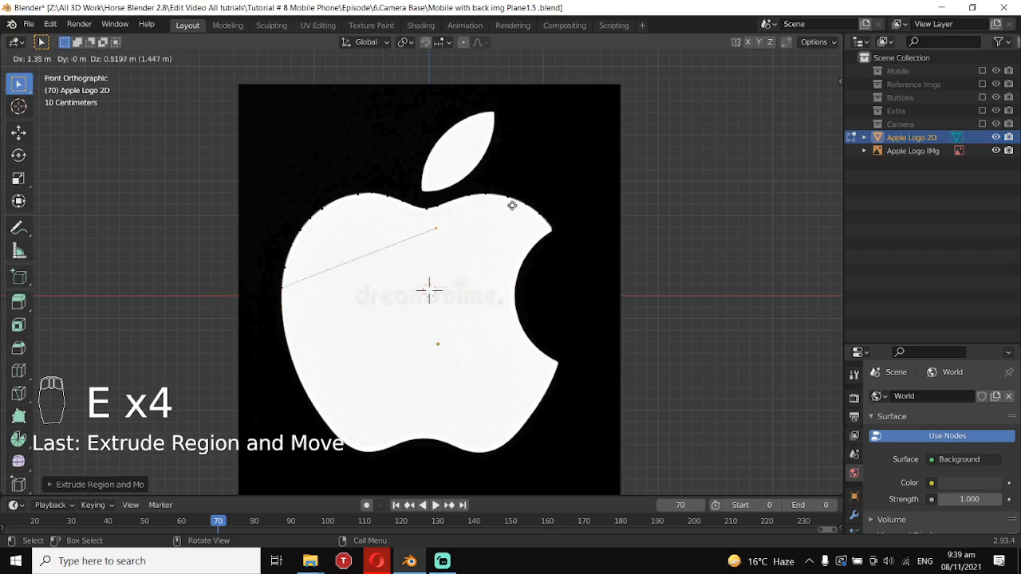
{"action": "left_click", "coordinate": [355, 367]}
- Extrude four vertices down the lower part of the apple's left side, following its inward curve
{"action": "key", "text": "e"}
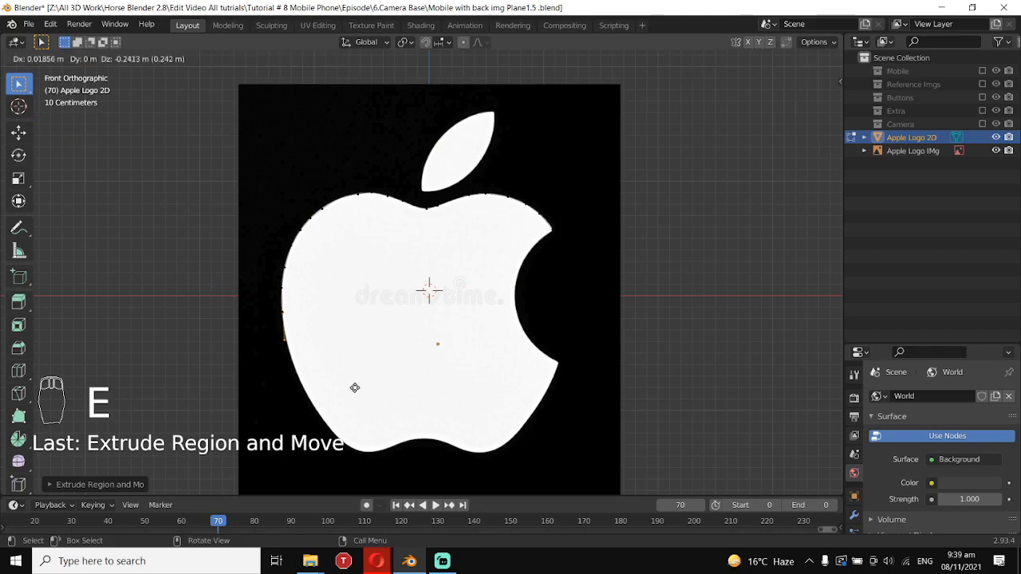
{"action": "left_click", "coordinate": [354, 391]}
{"action": "key", "text": "e"}
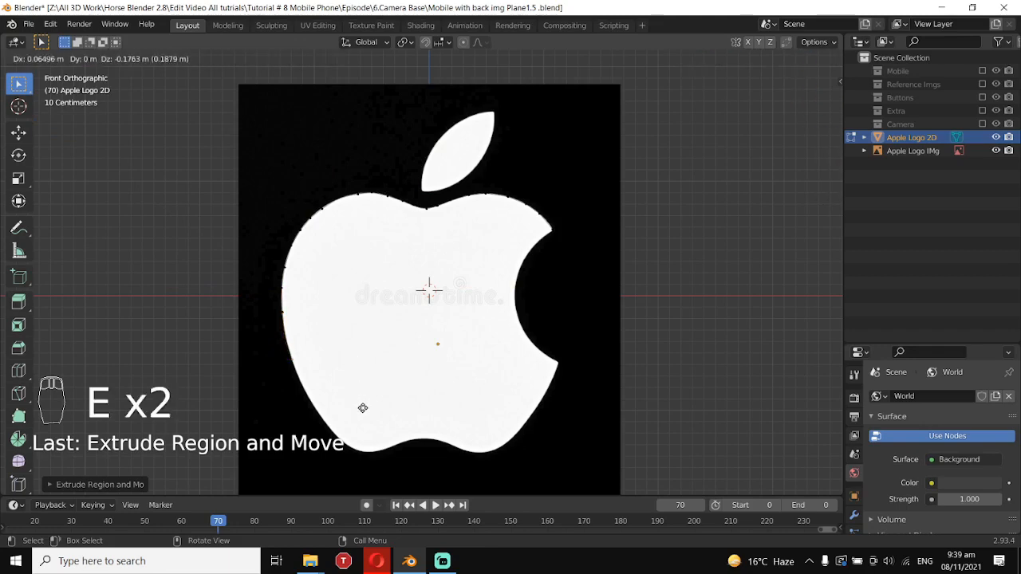
{"action": "left_click", "coordinate": [363, 409]}
{"action": "key", "text": "e"}
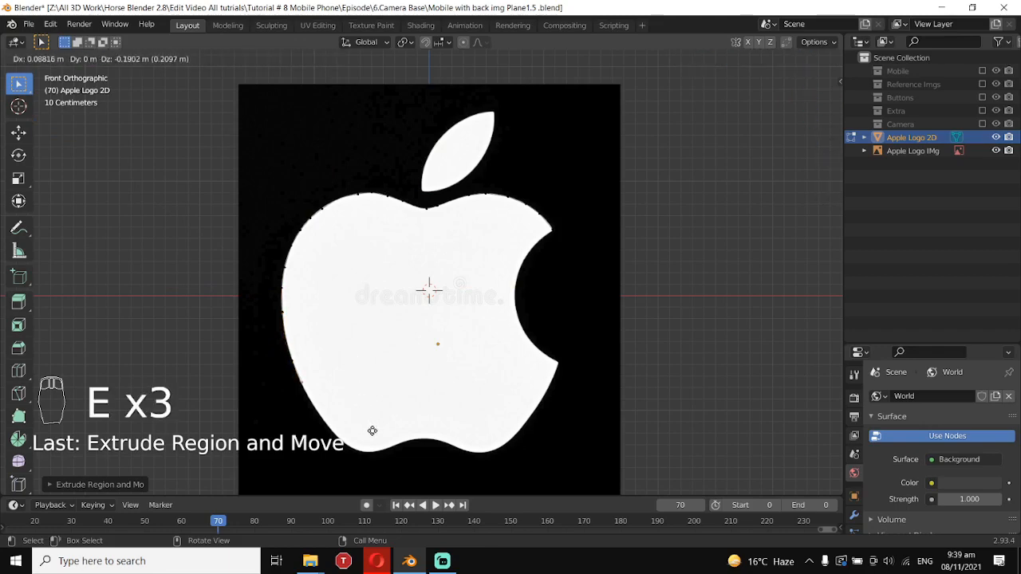
{"action": "left_click", "coordinate": [372, 435]}
{"action": "key", "text": "e"}
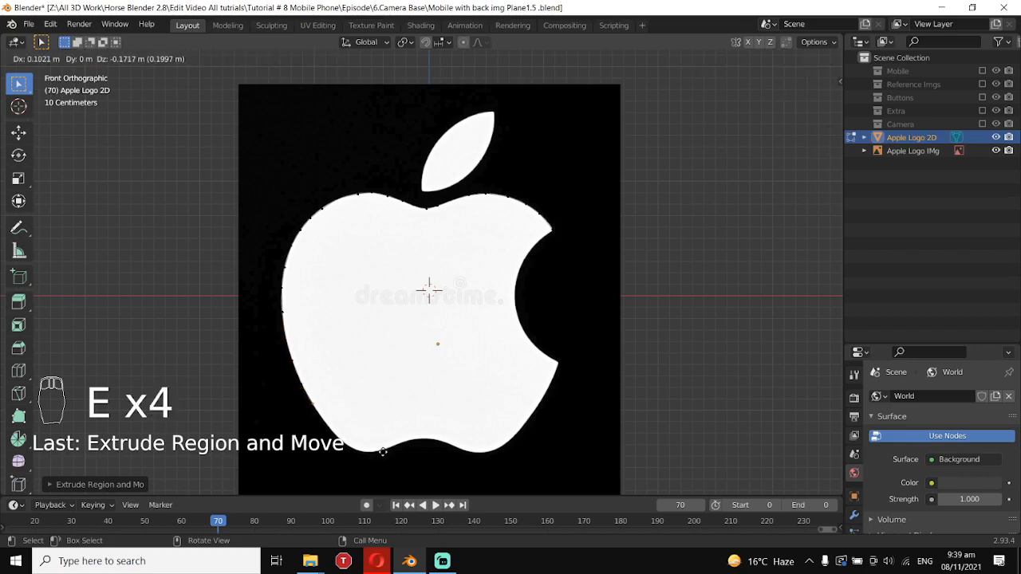
{"action": "left_click", "coordinate": [384, 453]}
- Extrude four vertices around the apple's lower-left corner to the base of the bottom-left lobe
{"action": "key", "text": "e"}
{"action": "left_click", "coordinate": [397, 476]}
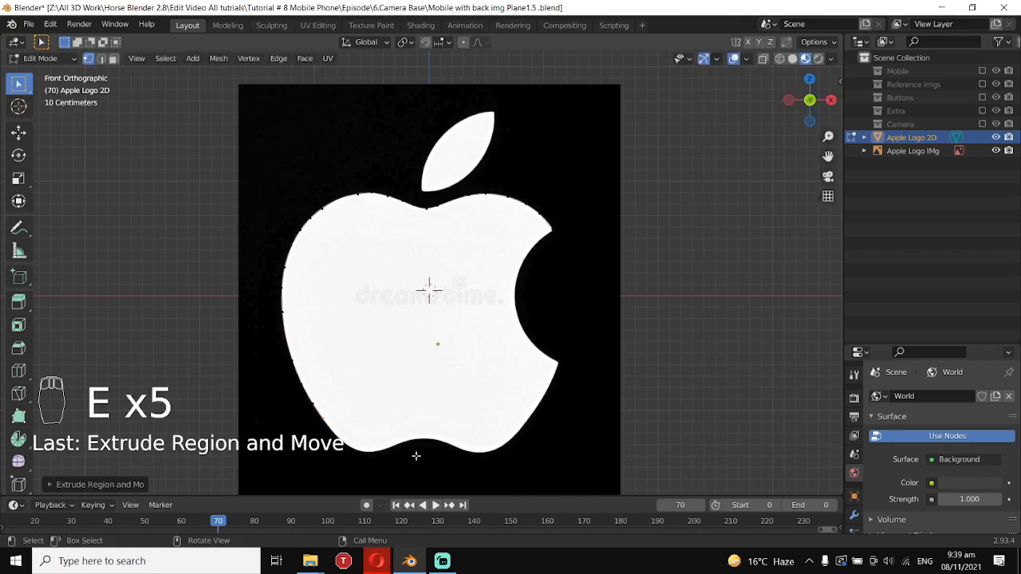
{"action": "key", "text": "e"}
{"action": "left_click", "coordinate": [426, 481]}
{"action": "key", "text": "e"}
{"action": "key", "text": "g"}
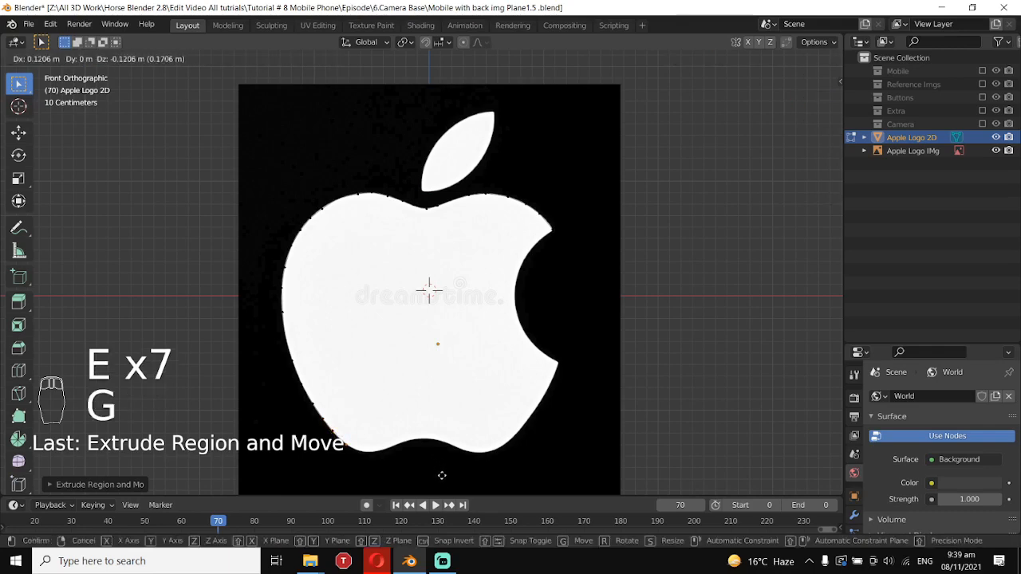
{"action": "left_click", "coordinate": [441, 475]}
{"action": "key", "text": "e"}
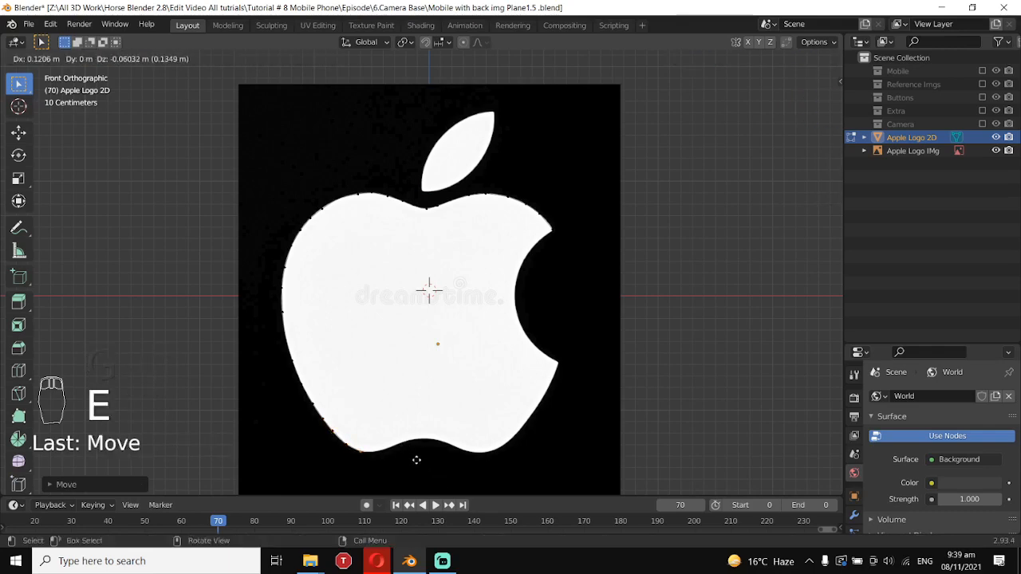
{"action": "left_click", "coordinate": [417, 461]}
- Extrude four vertices from the bottom-left lobe up to the centre of the notch in the apple's base
{"action": "key", "text": "e"}
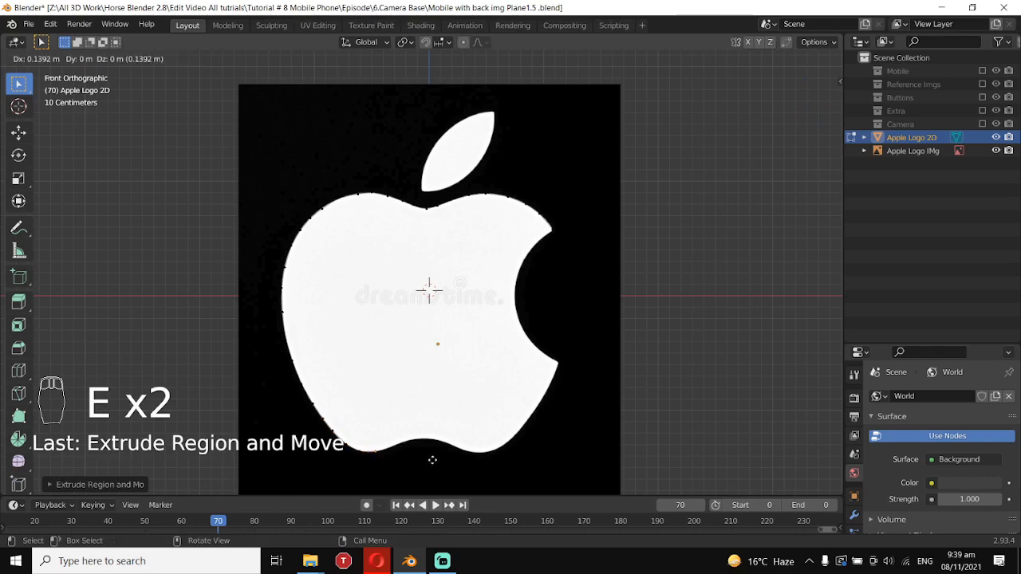
{"action": "left_click", "coordinate": [443, 457]}
{"action": "key", "text": "e"}
{"action": "left_click", "coordinate": [449, 456]}
{"action": "key", "text": "e"}
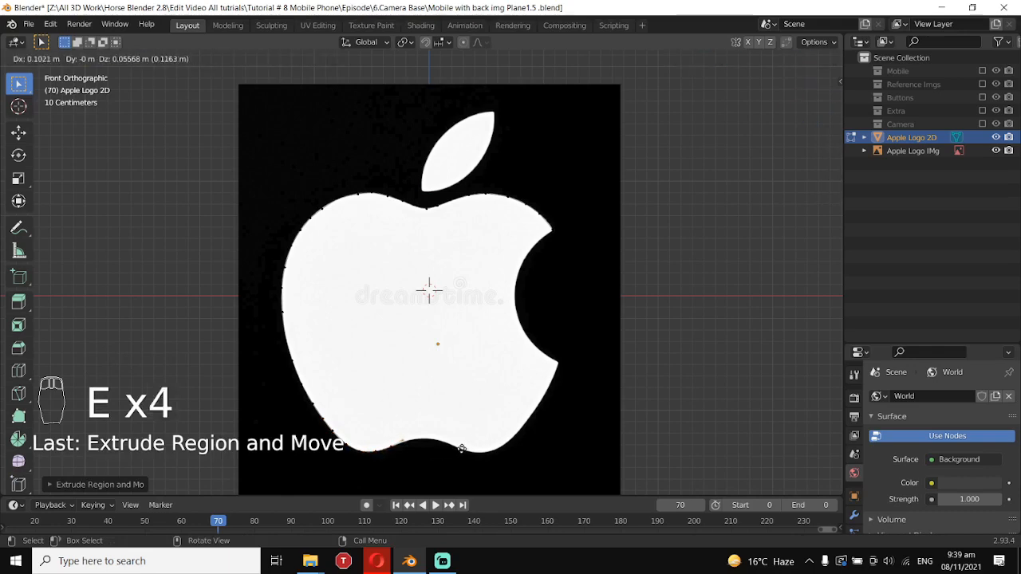
{"action": "left_click", "coordinate": [464, 449]}
{"action": "key", "text": "e"}
{"action": "left_click", "coordinate": [482, 447]}
- Extrude vertices from the centre of the base notch down to the lowest point of the bottom-right lobe
{"action": "key", "text": "e"}
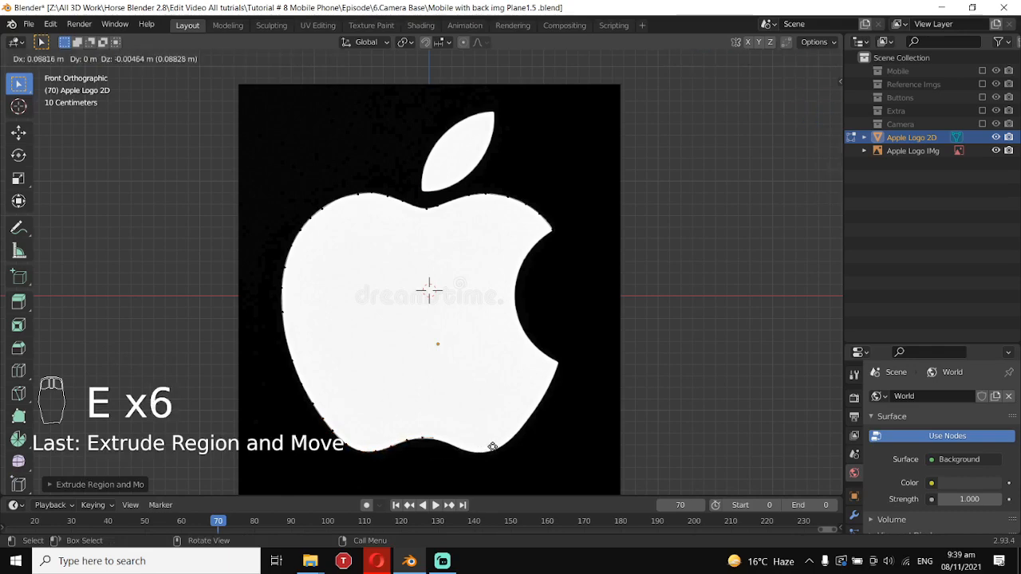
{"action": "left_click", "coordinate": [494, 449]}
{"action": "key", "text": "e"}
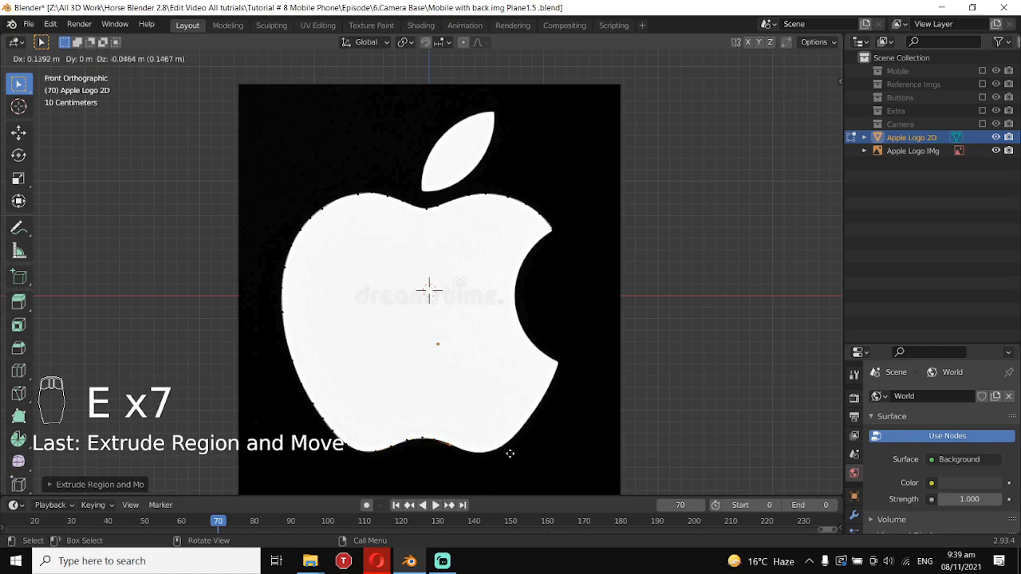
{"action": "left_click", "coordinate": [512, 454]}
{"action": "key", "text": "e"}
{"action": "key", "text": "e"}
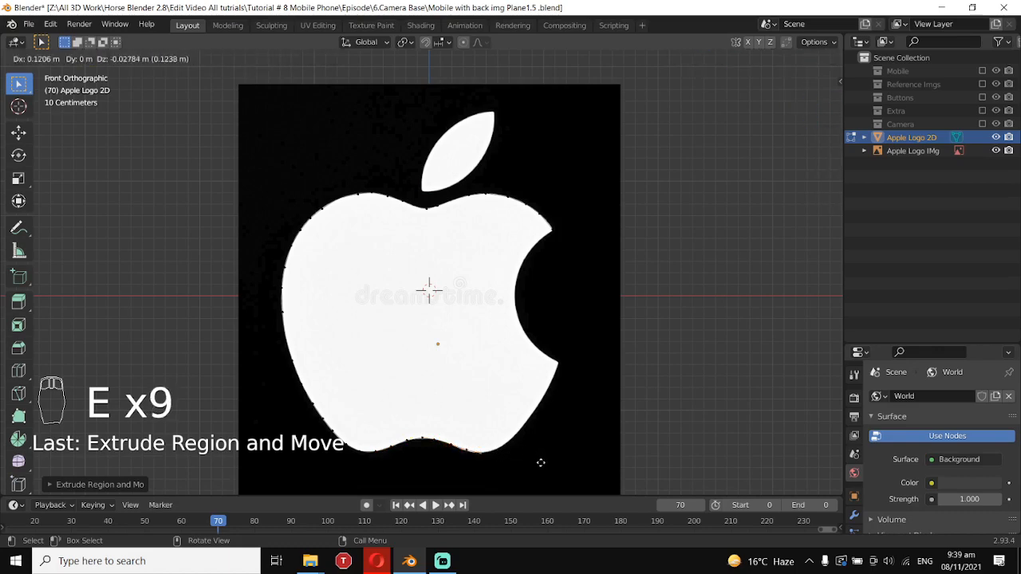
{"action": "left_click", "coordinate": [541, 463]}
- Extrude three vertices from the lowest point of the bottom-right lobe up around the apple's lower-right corner
{"action": "key", "text": "e"}
{"action": "left_click", "coordinate": [559, 458]}
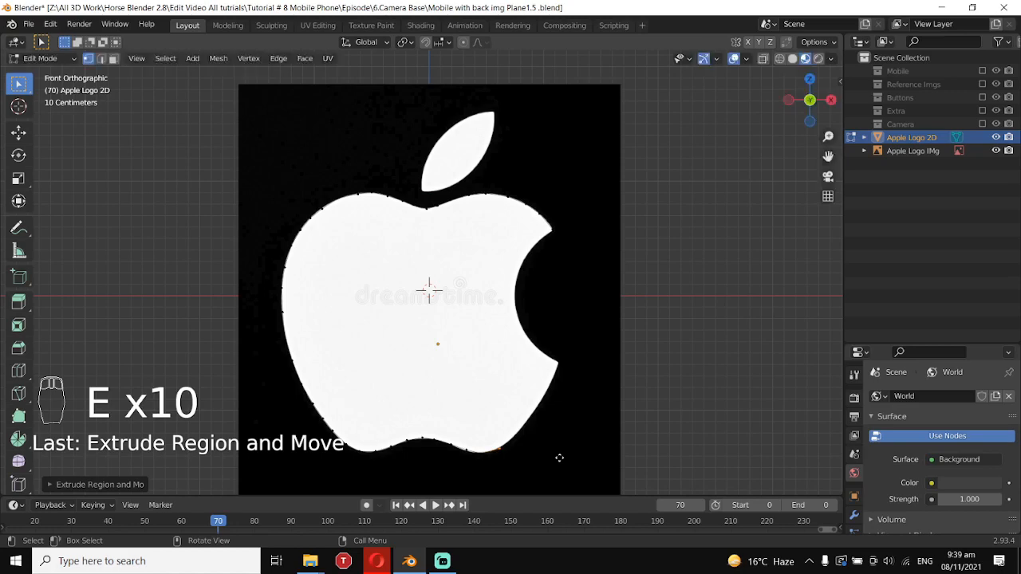
{"action": "key", "text": "e"}
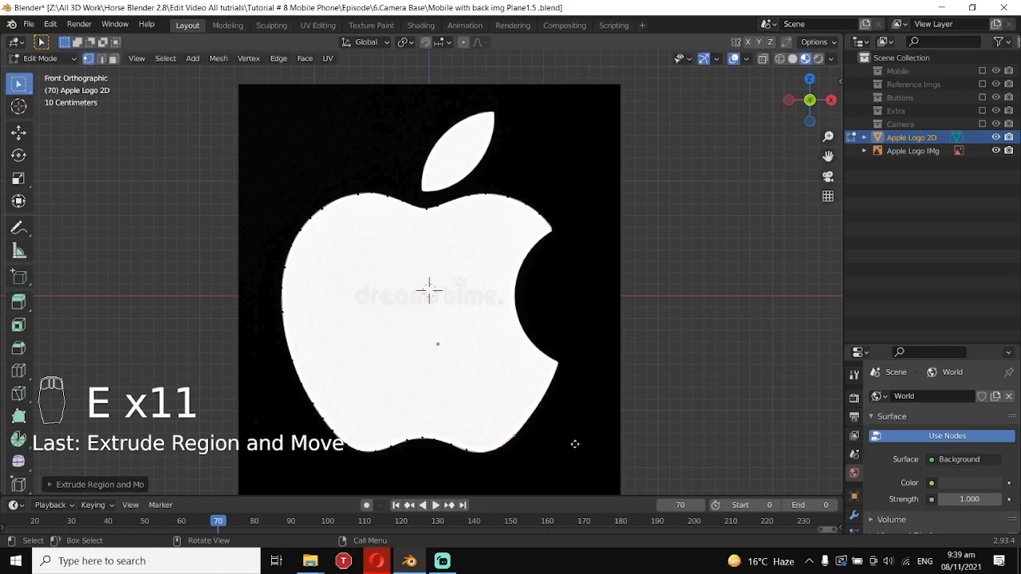
{"action": "left_click", "coordinate": [576, 444]}
{"action": "key", "text": "e"}
{"action": "left_click", "coordinate": [590, 427]}
- Extrude four vertices up the apple's lower-right side, ending at the lower tip of the bite
{"action": "key", "text": "e"}
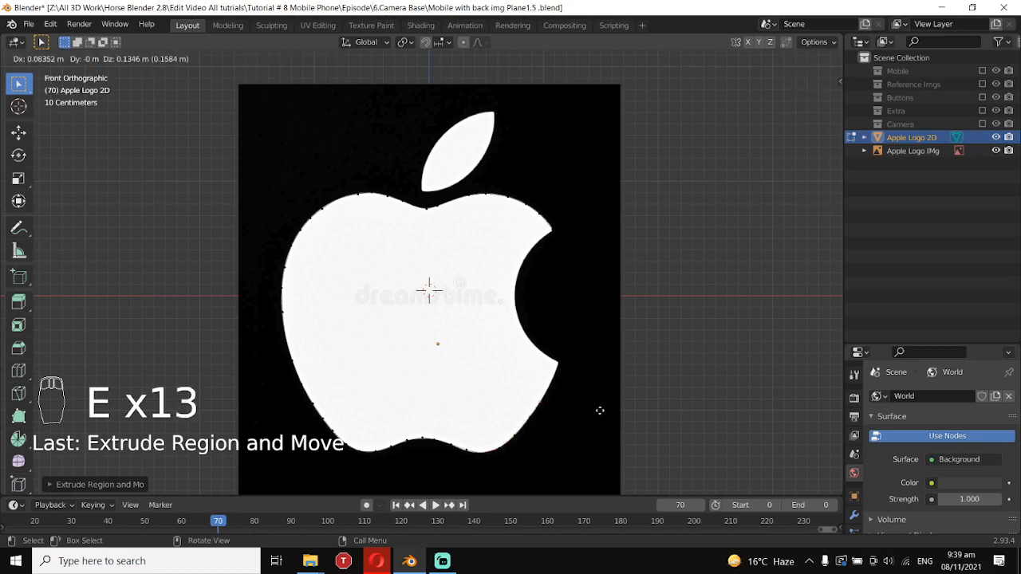
{"action": "left_click", "coordinate": [603, 406]}
{"action": "key", "text": "e"}
{"action": "left_click", "coordinate": [610, 390]}
{"action": "key", "text": "e"}
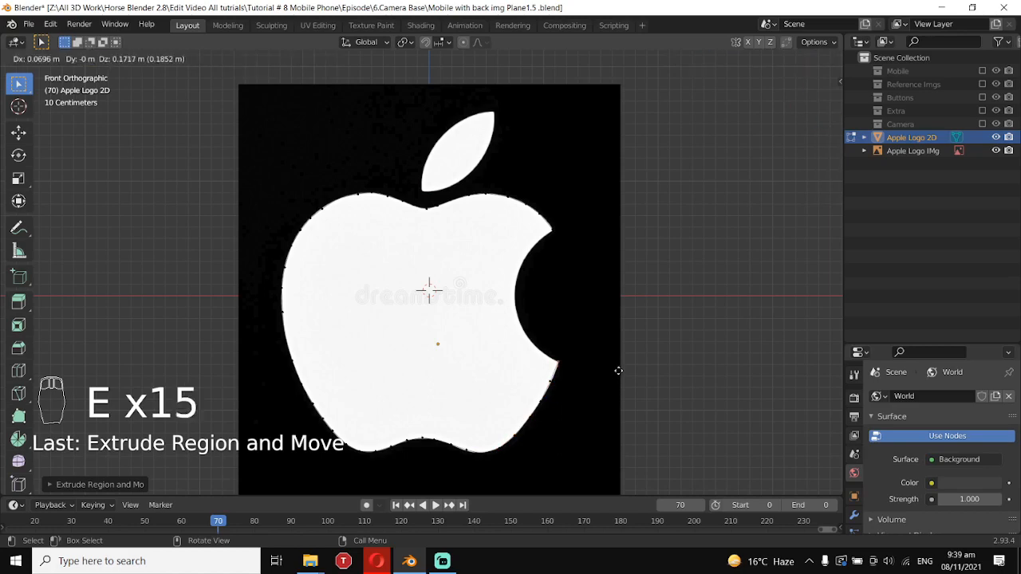
{"action": "left_click", "coordinate": [618, 372]}
{"action": "key", "text": "e"}
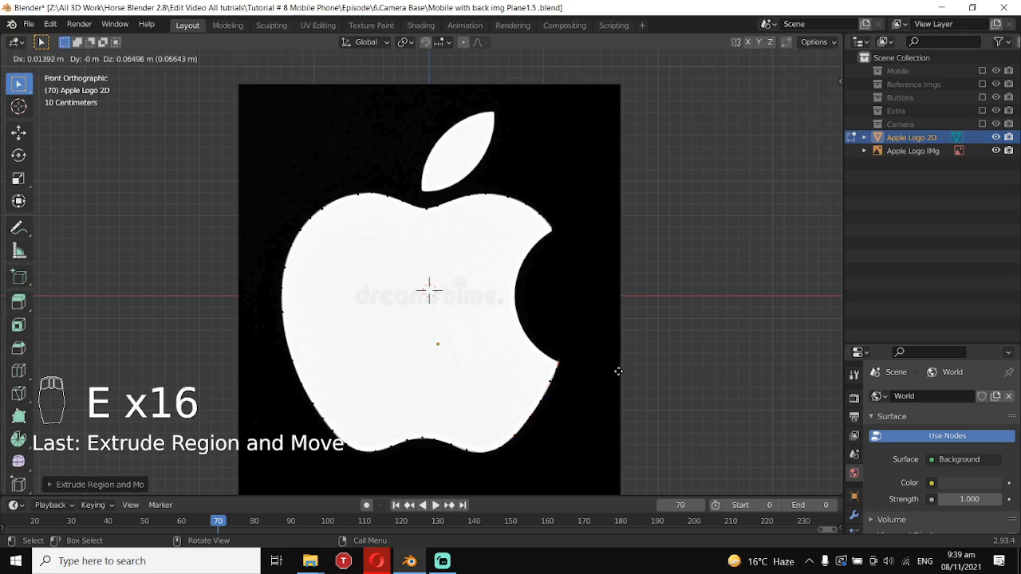
{"action": "left_click", "coordinate": [618, 369]}
- Extrude three vertices from the bite's lower tip inward along the lower half of the bite curve
{"action": "key", "text": "e"}
{"action": "right_click", "coordinate": [604, 363]}
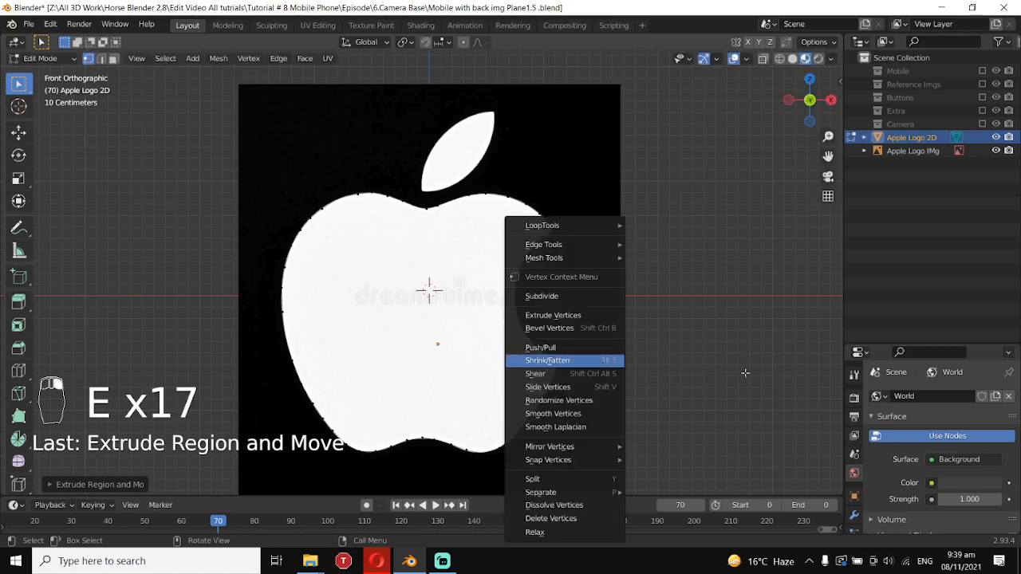
{"action": "key", "text": "g"}
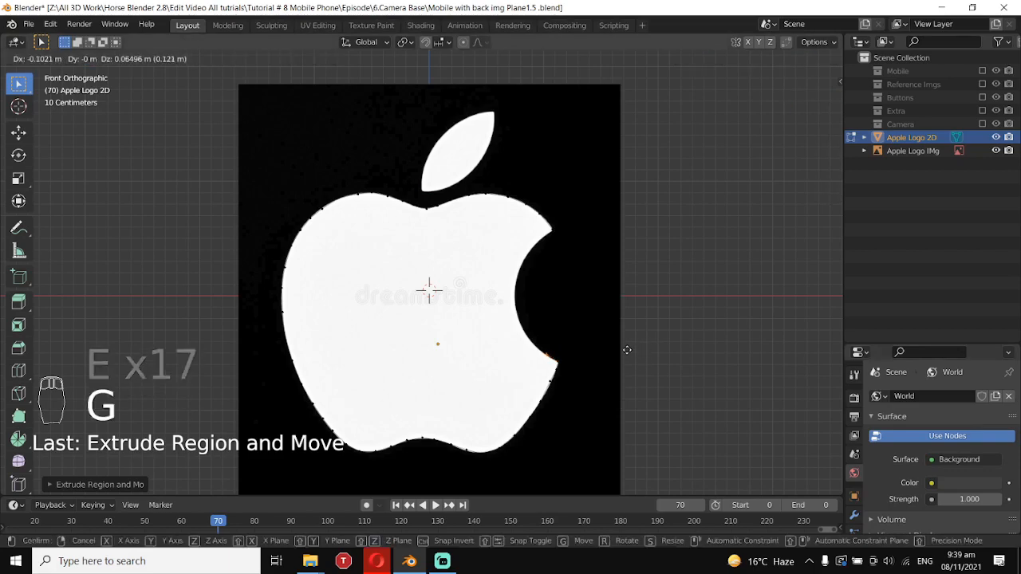
{"action": "left_click", "coordinate": [627, 353]}
{"action": "key", "text": "e"}
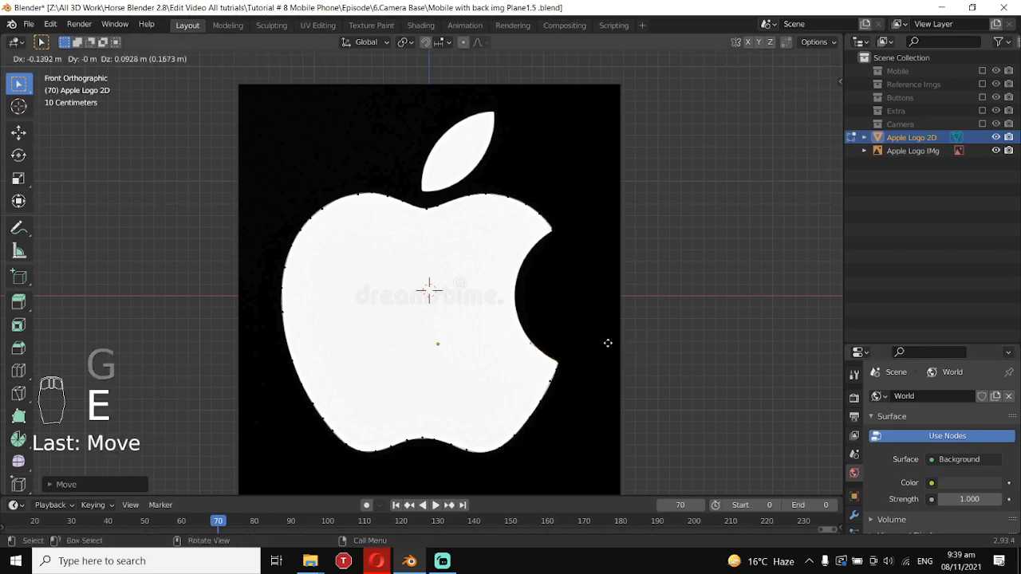
{"action": "left_click", "coordinate": [607, 343]}
{"action": "key", "text": "e"}
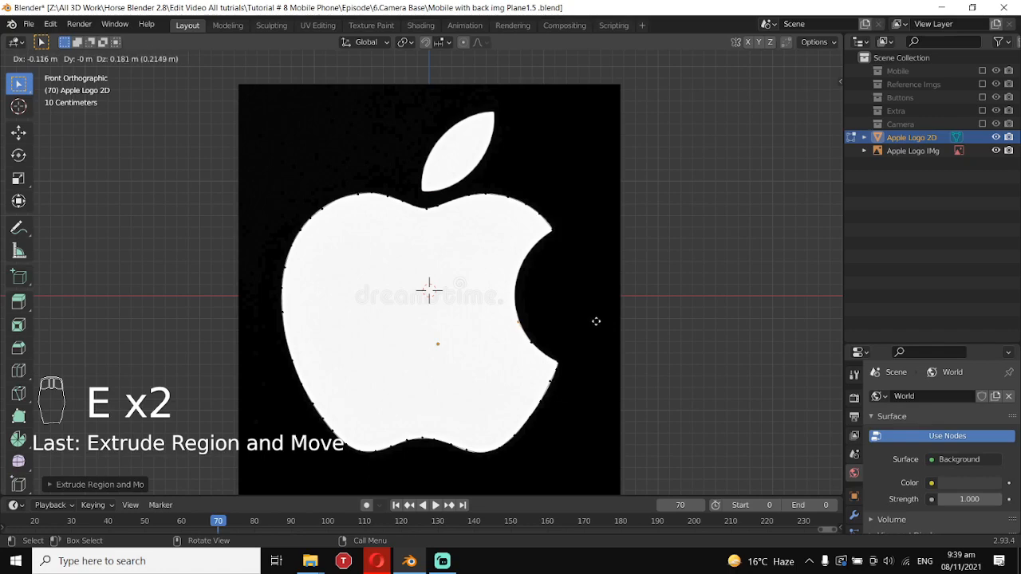
{"action": "left_click", "coordinate": [595, 317]}
- Extrude four vertices up through the middle of the bite and along its upper curve toward the upper tip
{"action": "key", "text": "e"}
{"action": "left_click", "coordinate": [593, 297]}
{"action": "key", "text": "e"}
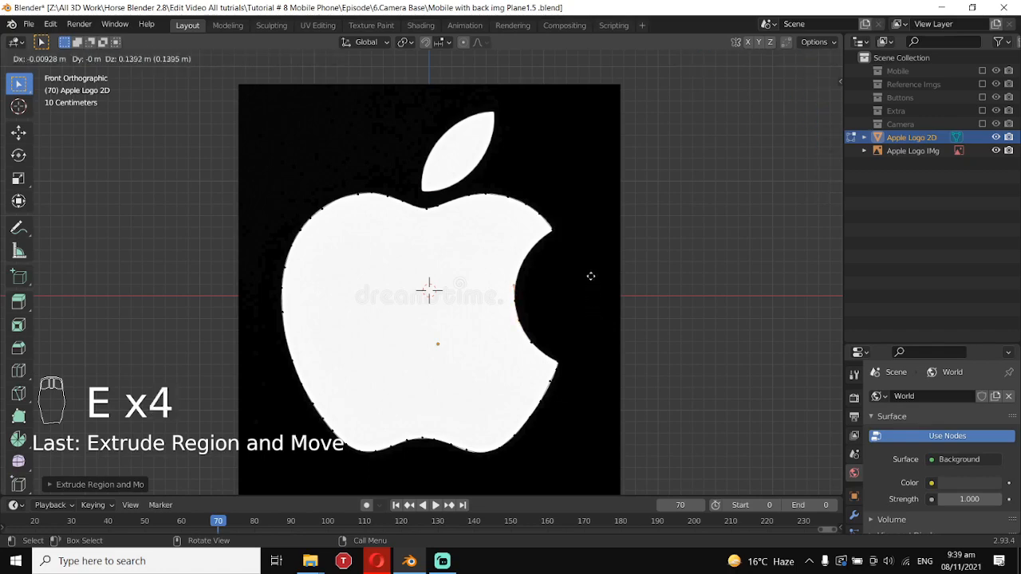
{"action": "left_click", "coordinate": [591, 273]}
{"action": "key", "text": "e"}
{"action": "left_click", "coordinate": [596, 257]}
{"action": "key", "text": "e"}
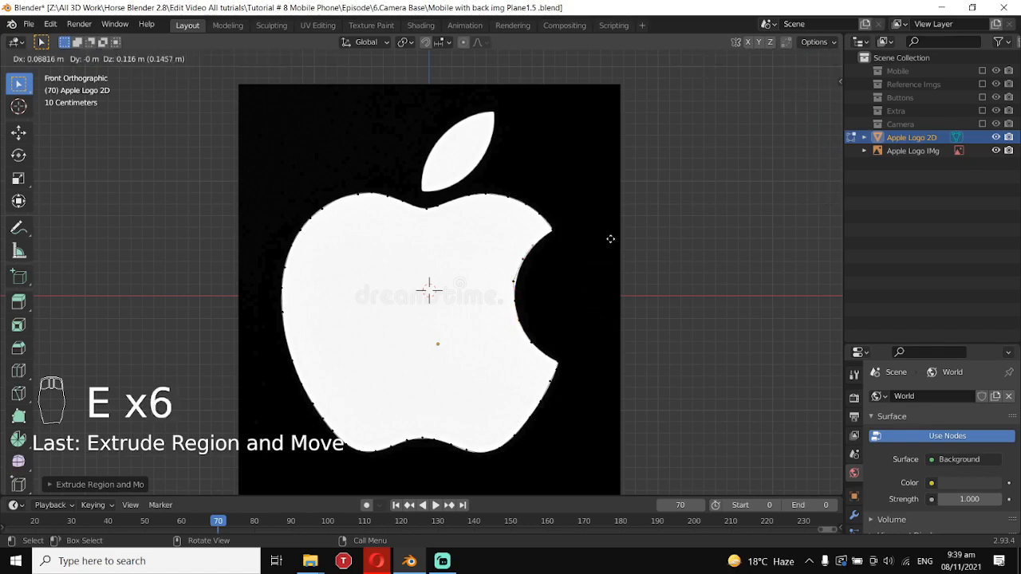
{"action": "left_click", "coordinate": [611, 238]}
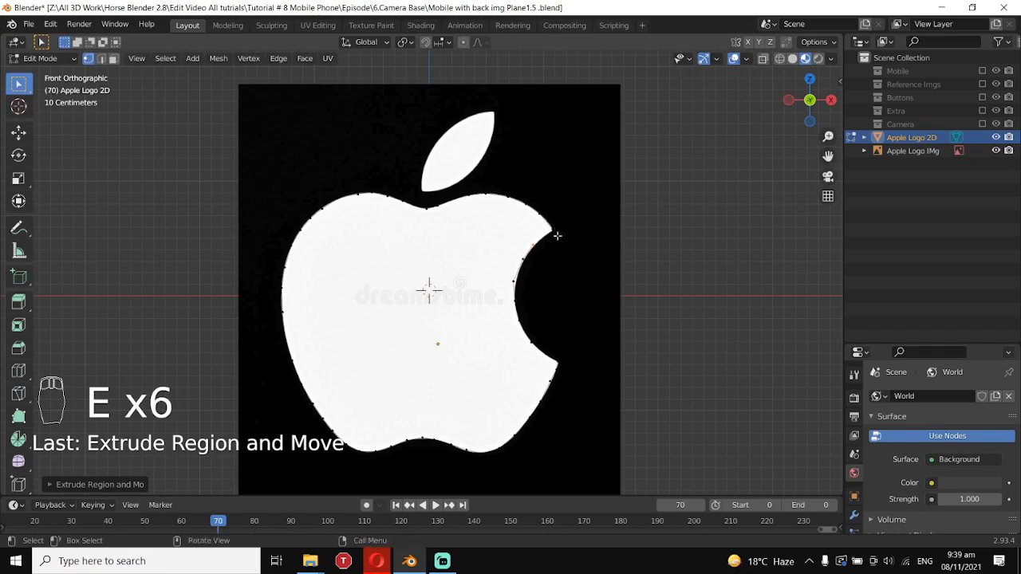
- Close the apple outline by joining the last extruded vertex to the vertex at the bite's upper tip with an edge
{"action": "scroll", "coordinate": [559, 238], "scroll_direction": "up", "scroll_amount": 2}
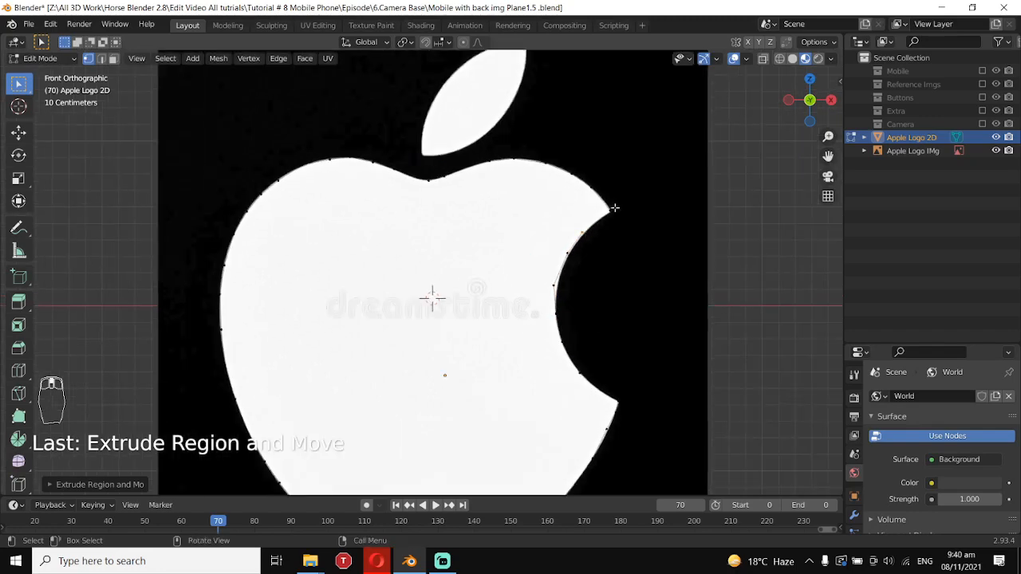
{"action": "key", "text": "c"}
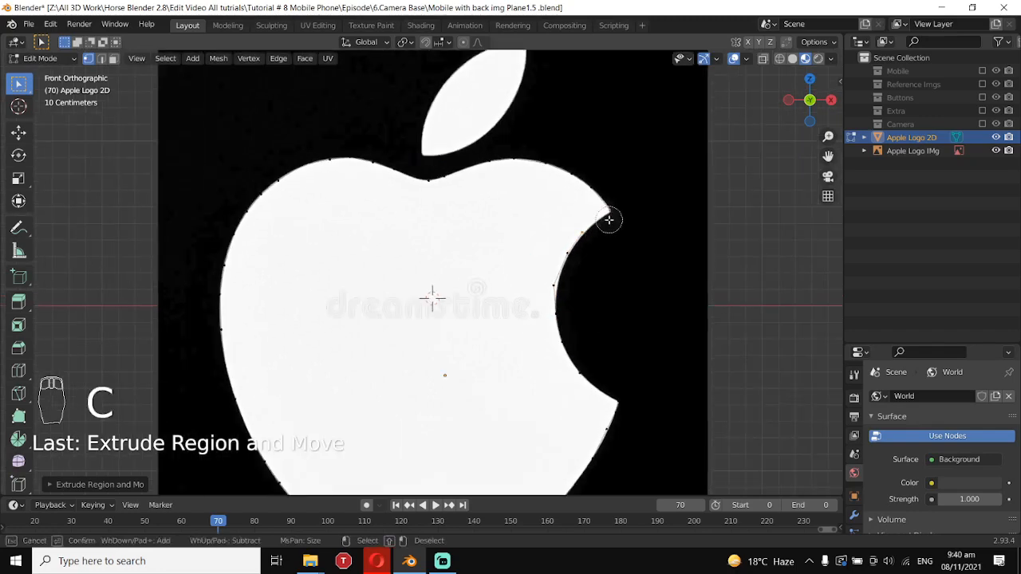
{"action": "left_click_drag", "start_coordinate": [609, 219], "coordinate": [599, 231]}
{"action": "right_click", "coordinate": [599, 231]}
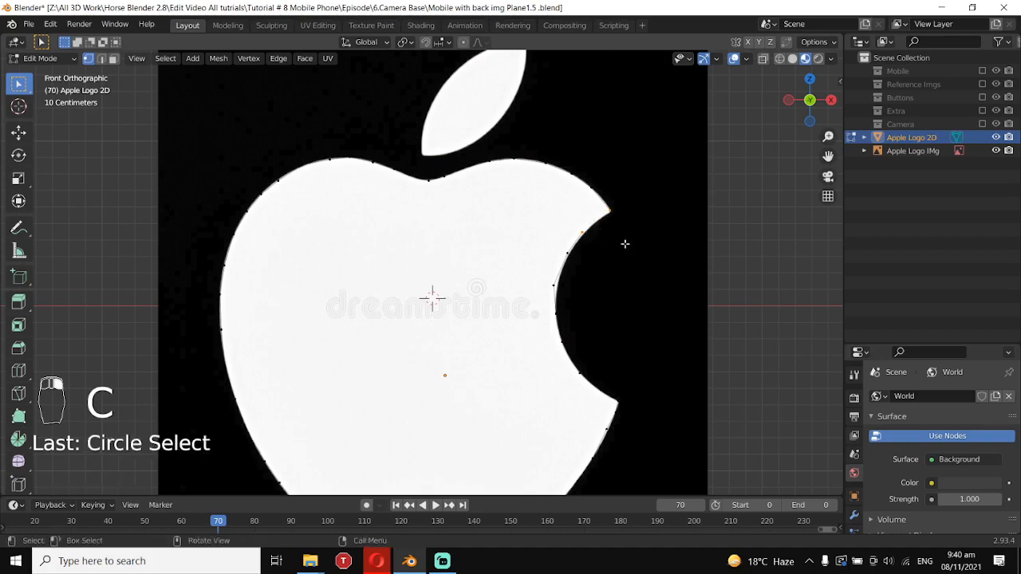
{"action": "key", "text": "c"}
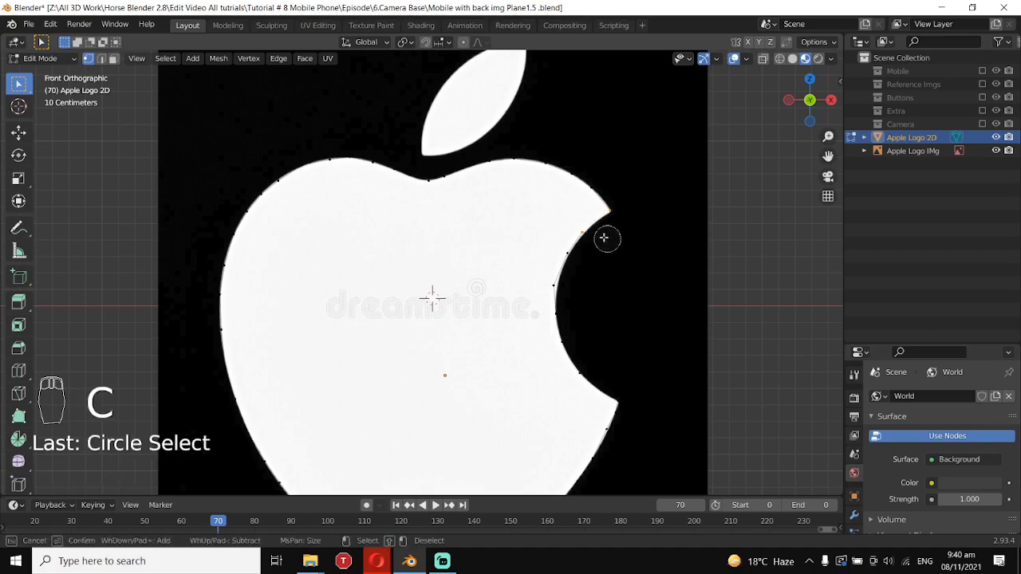
{"action": "right_click", "coordinate": [611, 224]}
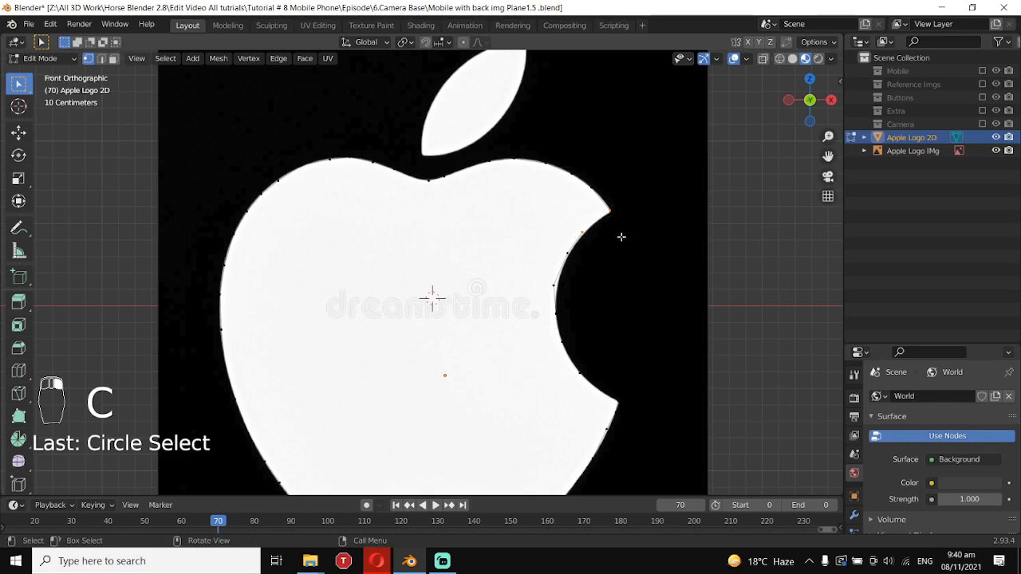
{"action": "key", "text": "f"}
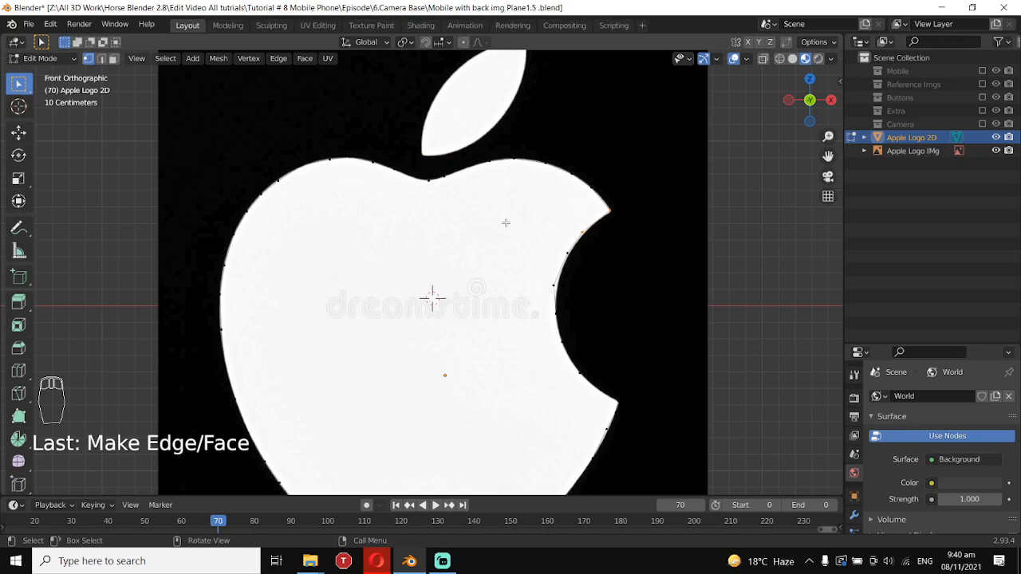
{"action": "scroll", "coordinate": [505, 223], "scroll_direction": "up", "scroll_amount": 3}
{"action": "scroll", "coordinate": [504, 223], "scroll_direction": "down", "scroll_amount": 3}
{"action": "scroll", "coordinate": [509, 232], "scroll_direction": "up", "scroll_amount": 3}
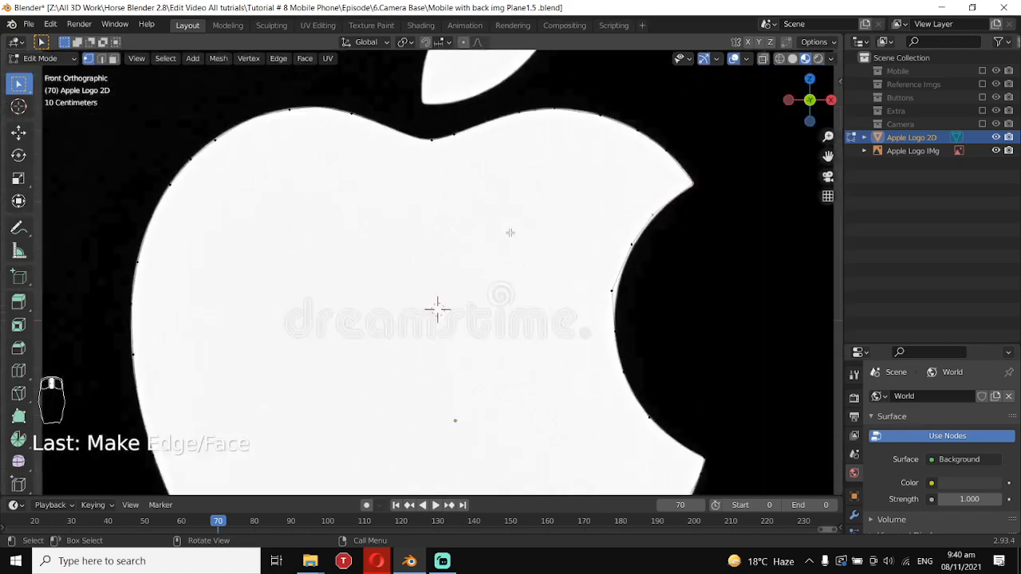
{"action": "scroll", "coordinate": [509, 232], "scroll_direction": "down", "scroll_amount": 4}
{"action": "scroll", "coordinate": [510, 233], "scroll_direction": "up", "scroll_amount": 3}
{"action": "scroll", "coordinate": [511, 233], "scroll_direction": "down", "scroll_amount": 4}
{"action": "scroll", "coordinate": [510, 233], "scroll_direction": "up", "scroll_amount": 4}
{"action": "scroll", "coordinate": [510, 233], "scroll_direction": "up", "scroll_amount": 1}
- Subdivide the outline edge just above the bite's upper tip with one cut
{"action": "middle_click_drag", "start_coordinate": [560, 210], "coordinate": [349, 350], "text": "shift"}
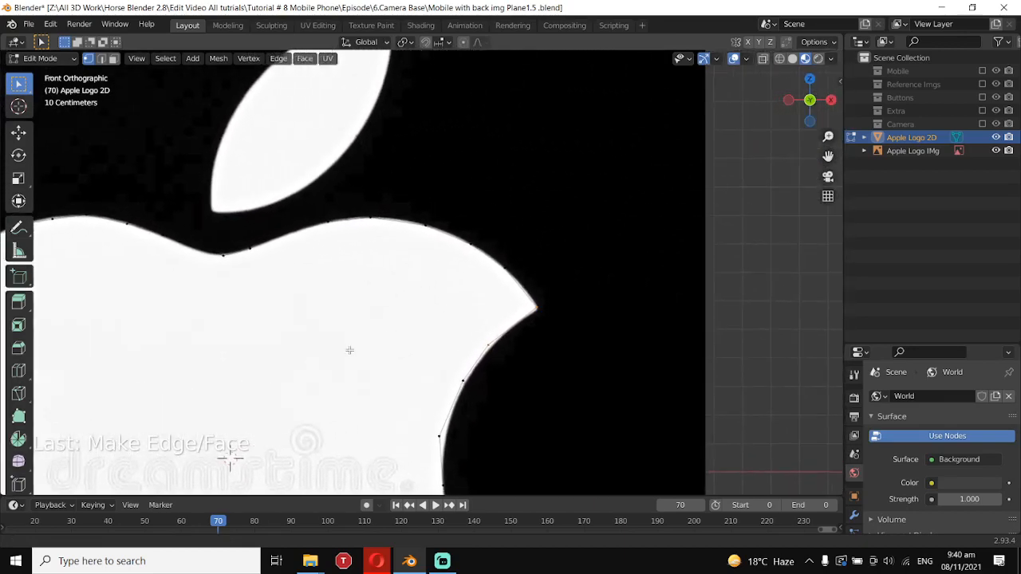
{"action": "scroll", "coordinate": [349, 351], "scroll_direction": "up", "scroll_amount": 2}
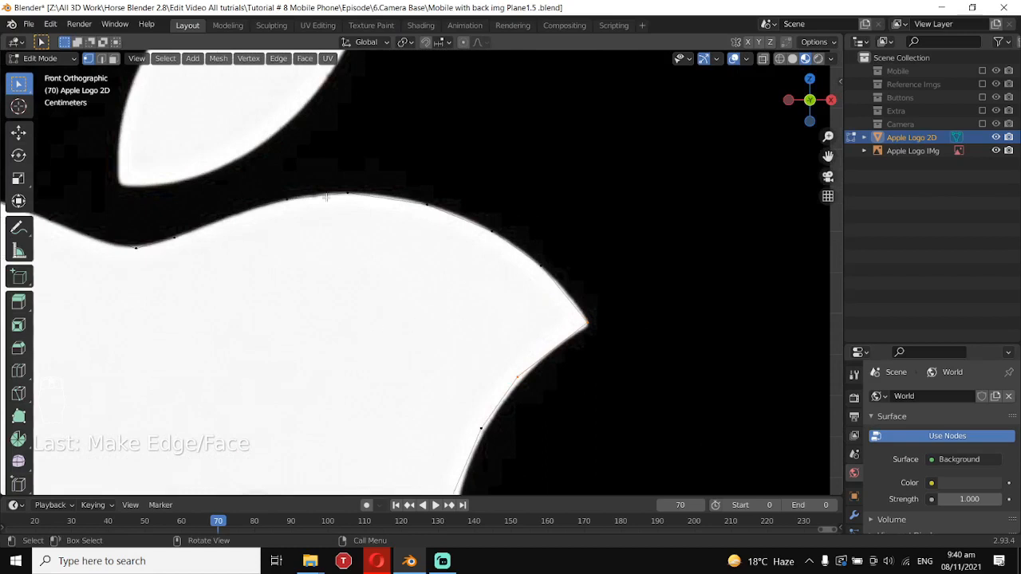
{"action": "scroll", "coordinate": [565, 302], "scroll_direction": "up", "scroll_amount": 1}
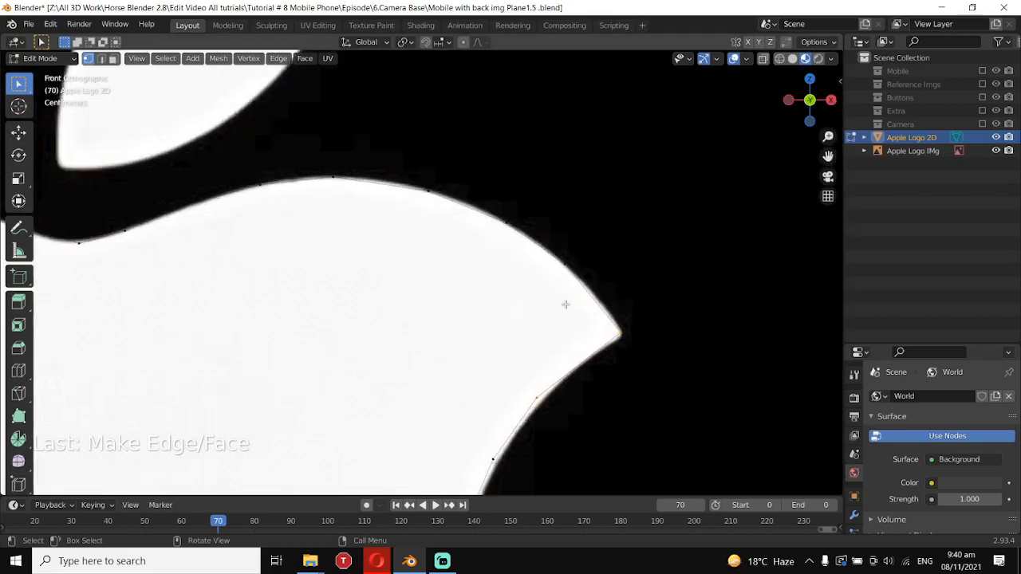
{"action": "left_click", "coordinate": [576, 278]}
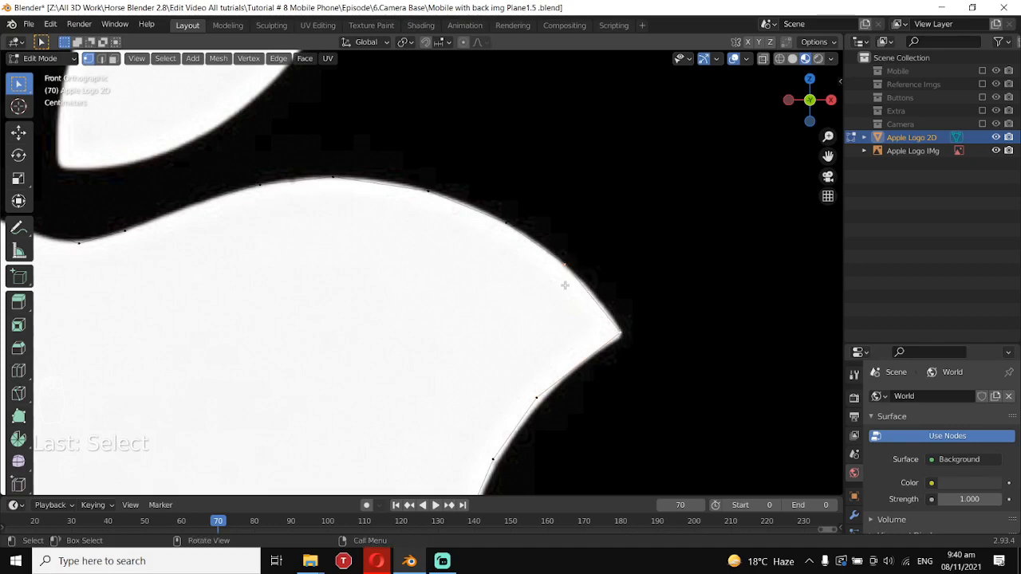
{"action": "left_click", "coordinate": [102, 62]}
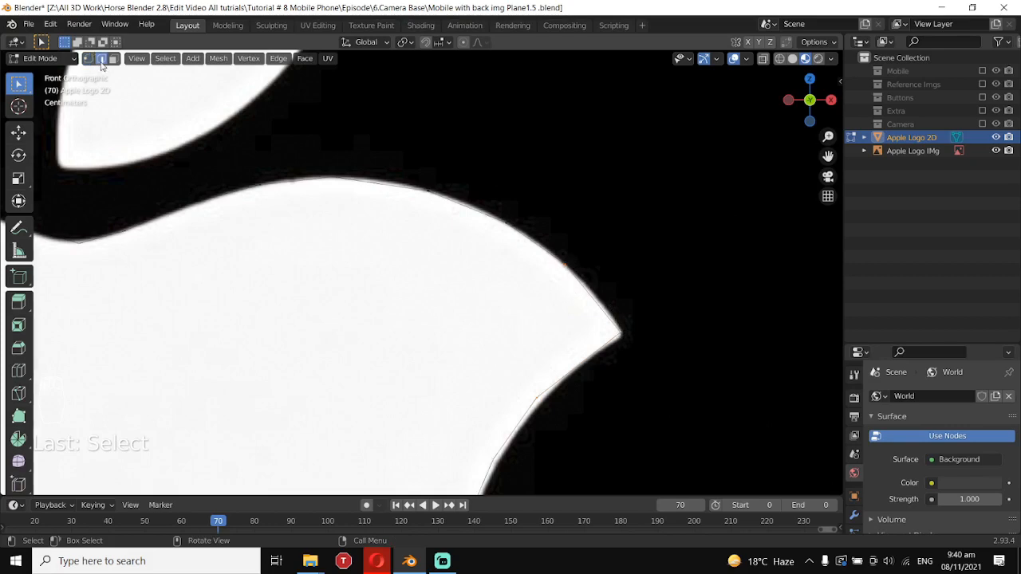
{"action": "right_click", "coordinate": [593, 299]}
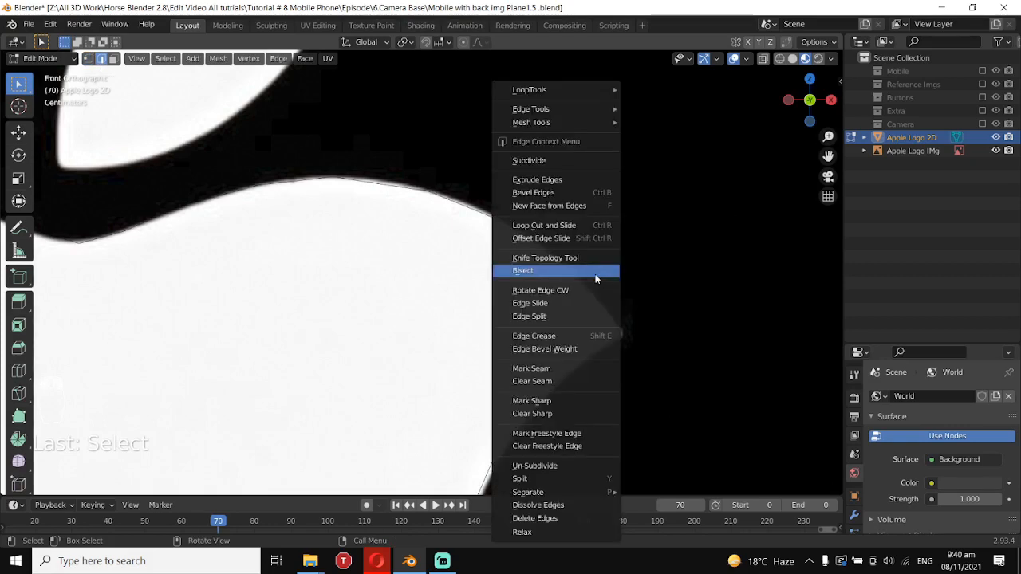
{"action": "left_click", "coordinate": [567, 157]}
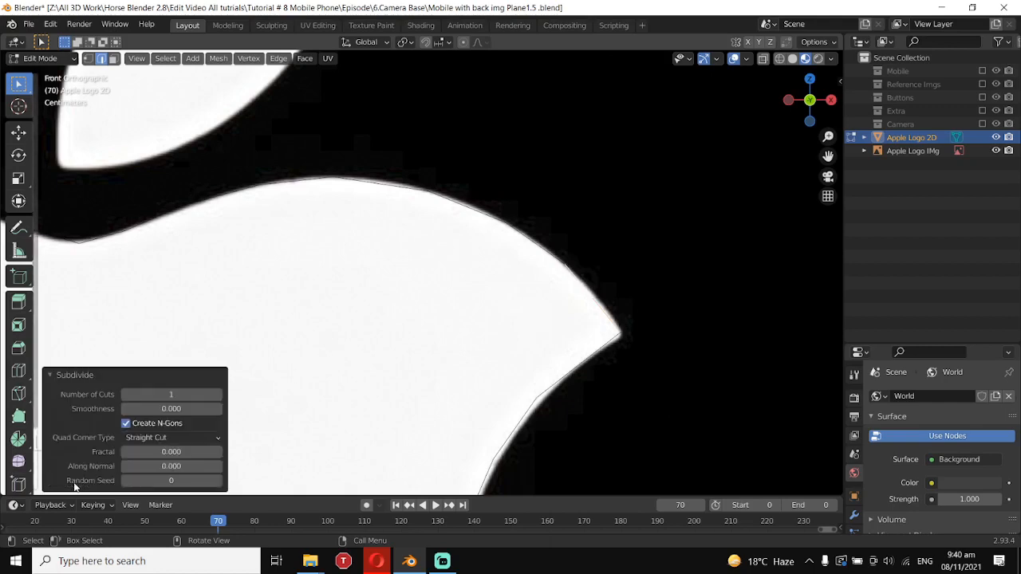
{"action": "left_click", "coordinate": [75, 484]}
{"action": "left_click", "coordinate": [87, 374]}
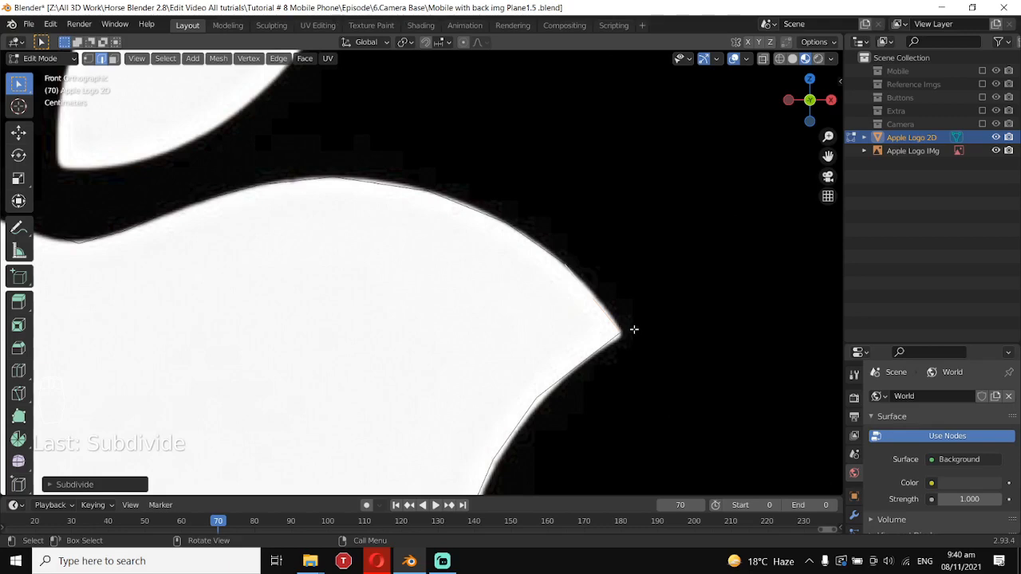
- Move the new midpoint vertex above the bite's upper tip onto the edge of the logo image
{"action": "key", "text": "1"}
{"action": "left_click", "coordinate": [612, 312]}
{"action": "key", "text": "g"}
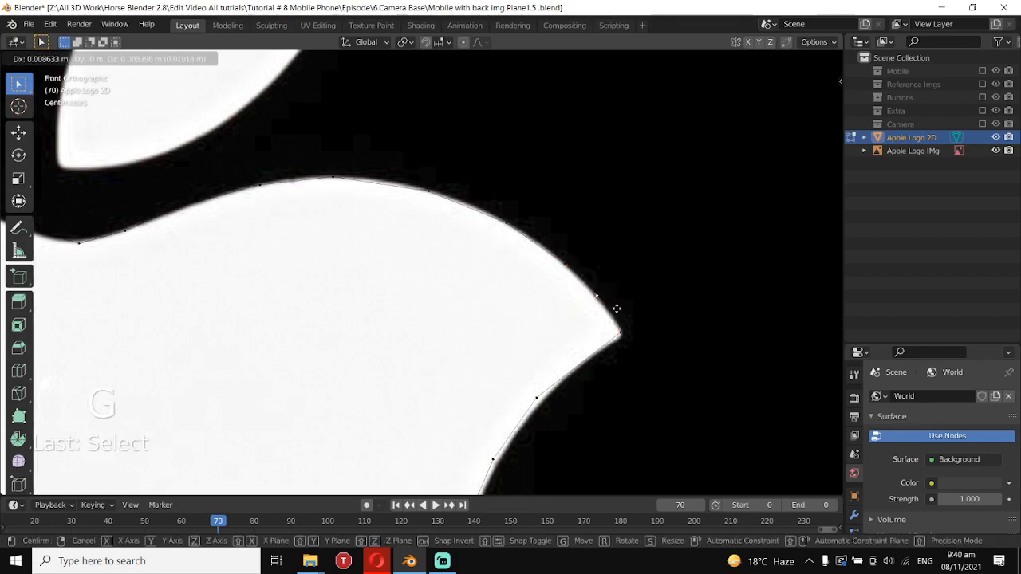
{"action": "left_click", "coordinate": [616, 309]}
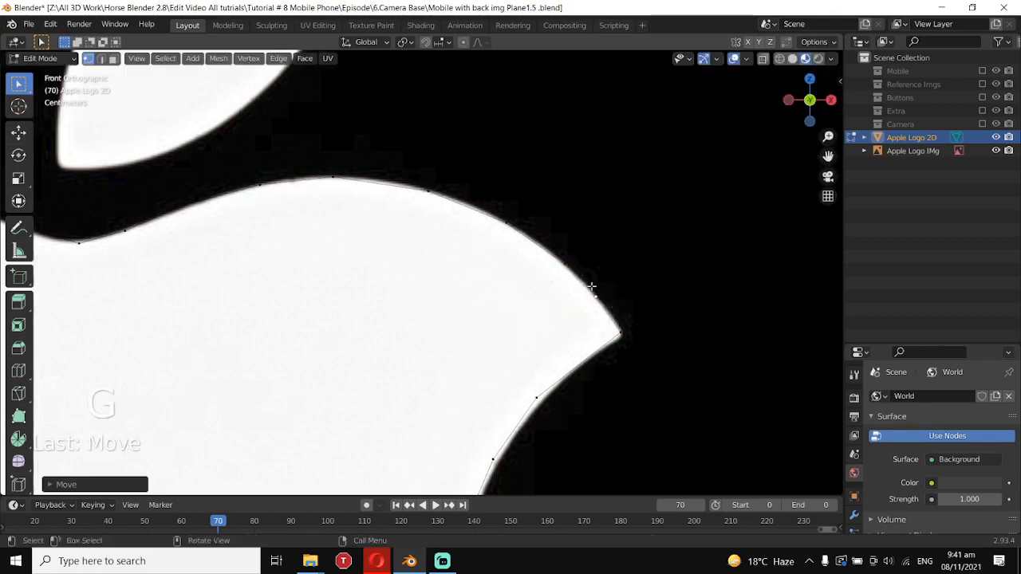
- Subdivide the second outline segment above the bite's upper tip and align its new midpoint vertex with the logo's curve
{"action": "scroll", "coordinate": [592, 279], "scroll_direction": "up", "scroll_amount": 2}
{"action": "left_click", "coordinate": [548, 202]}
{"action": "left_click", "coordinate": [627, 261], "text": "shift"}
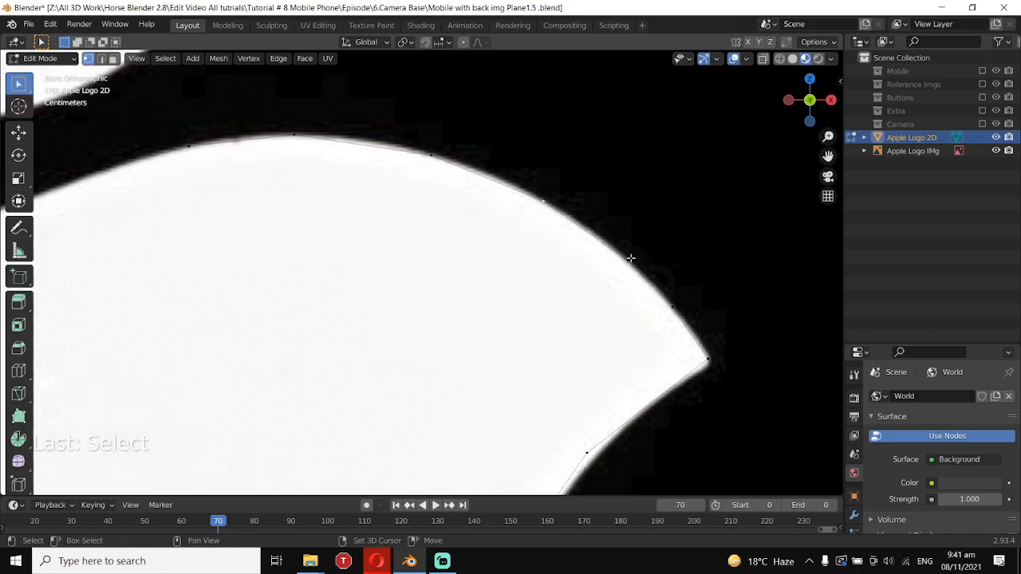
{"action": "right_click", "coordinate": [558, 183]}
{"action": "left_click", "coordinate": [553, 184]}
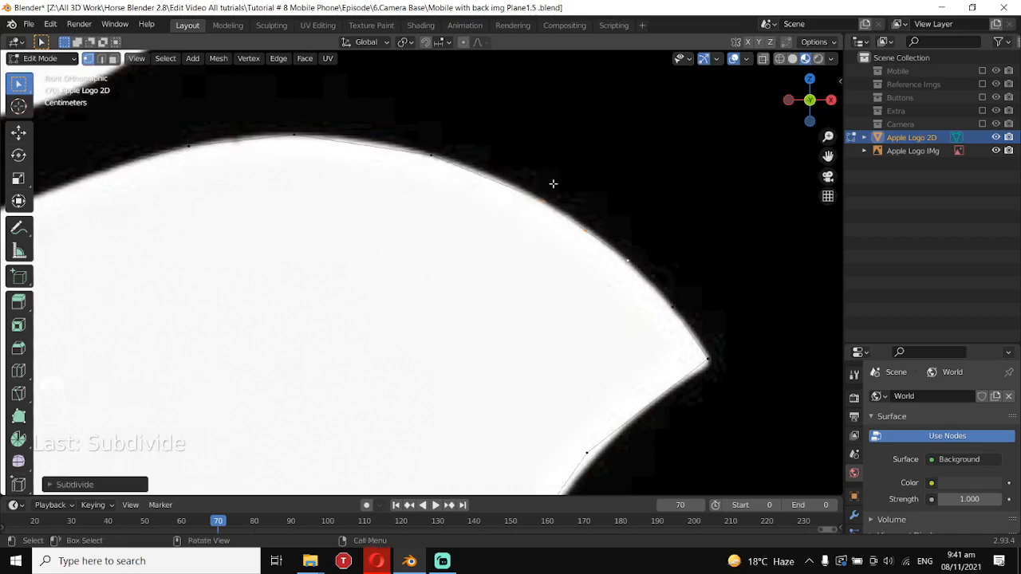
{"action": "left_click", "coordinate": [589, 238]}
{"action": "key", "text": "g"}
{"action": "left_click", "coordinate": [590, 239]}
- Subdivide the third segment up from the bite's upper tip and move its new midpoint vertex outward onto the curve
{"action": "left_click", "coordinate": [462, 179]}
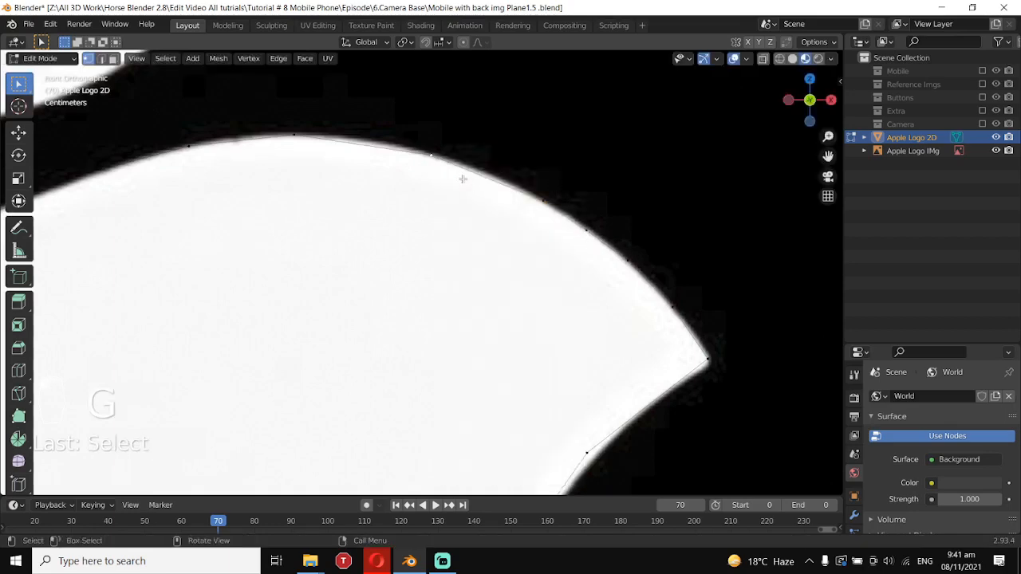
{"action": "left_click", "coordinate": [544, 200], "text": "shift"}
{"action": "right_click", "coordinate": [545, 197]}
{"action": "left_click", "coordinate": [546, 194]}
{"action": "left_click", "coordinate": [493, 189]}
{"action": "key", "text": "g"}
{"action": "left_click", "coordinate": [497, 182]}
{"action": "middle_click_drag", "start_coordinate": [496, 248], "coordinate": [464, 257]}
{"action": "scroll", "coordinate": [462, 243], "scroll_direction": "down", "scroll_amount": 6}
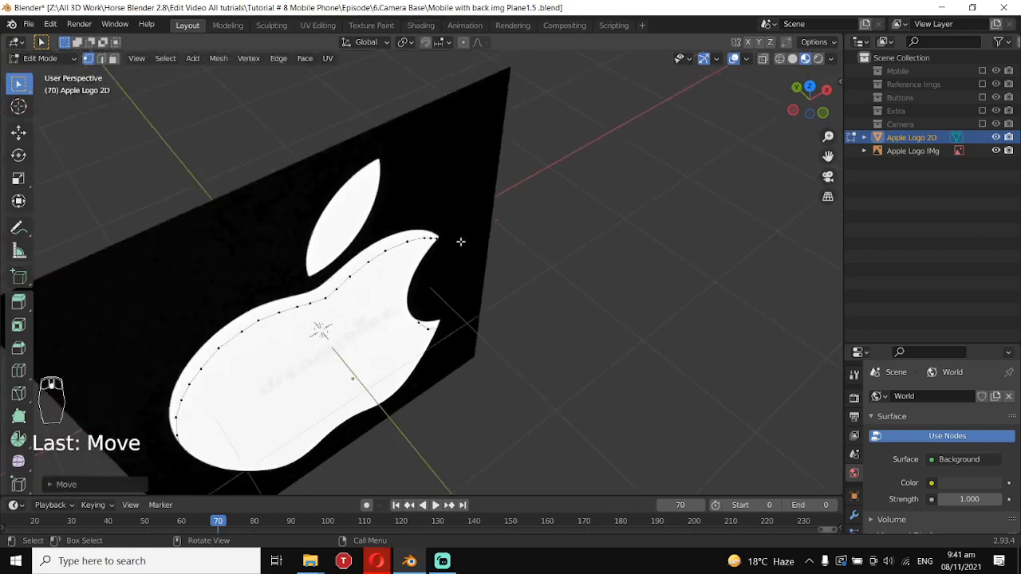
{"action": "key", "text": "KP_1"}
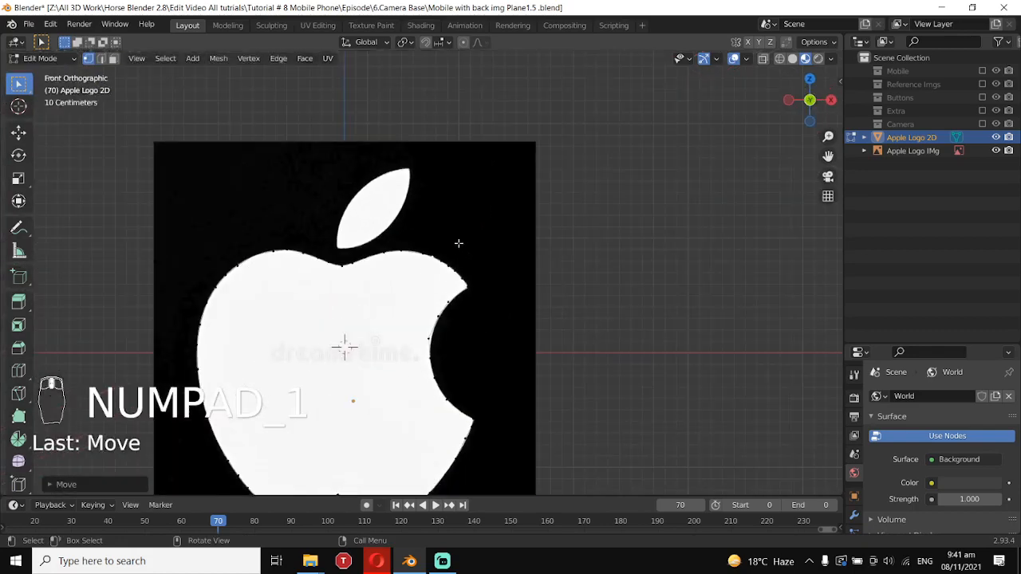
{"action": "scroll", "coordinate": [457, 291], "scroll_direction": "up", "scroll_amount": 5}
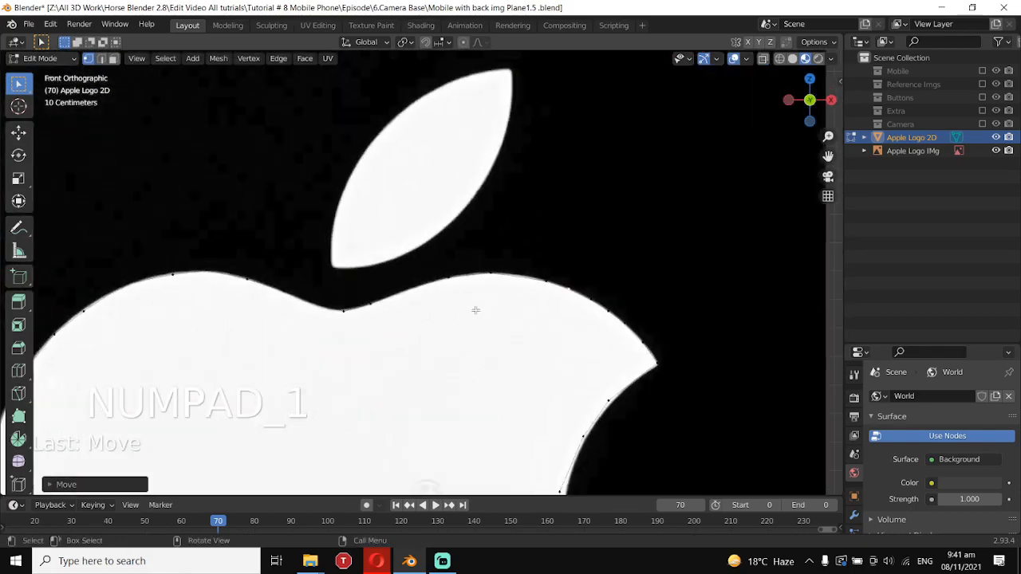
- Slide the outline vertex on the right hump, just right of its crest, leftward along the logo's edge
{"action": "scroll", "coordinate": [476, 304], "scroll_direction": "down", "scroll_amount": 3}
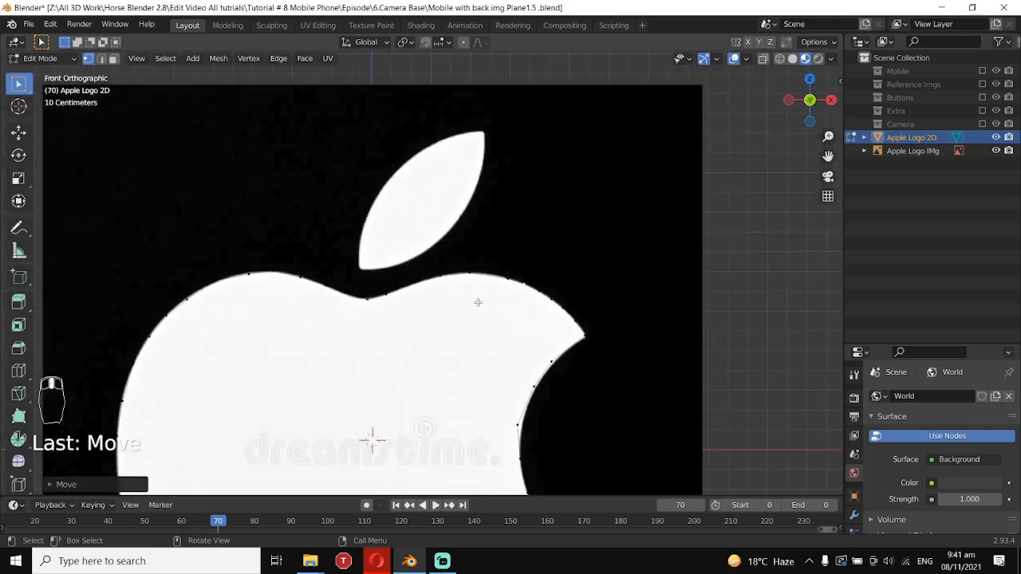
{"action": "scroll", "coordinate": [478, 303], "scroll_direction": "up", "scroll_amount": 3}
{"action": "scroll", "coordinate": [478, 302], "scroll_direction": "down", "scroll_amount": 3}
{"action": "scroll", "coordinate": [478, 302], "scroll_direction": "up", "scroll_amount": 3}
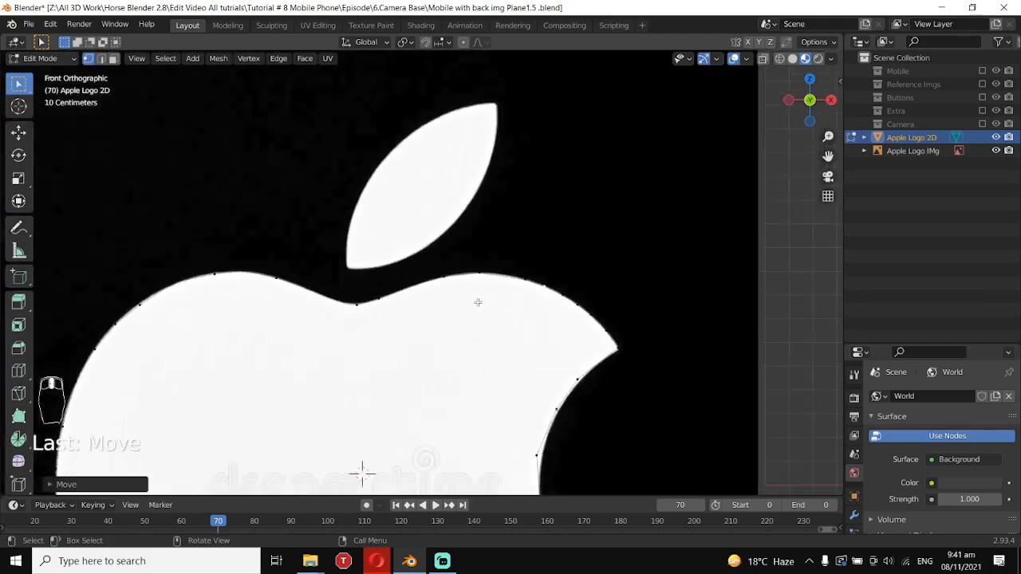
{"action": "scroll", "coordinate": [478, 301], "scroll_direction": "up", "scroll_amount": 2}
{"action": "left_click", "coordinate": [642, 306]}
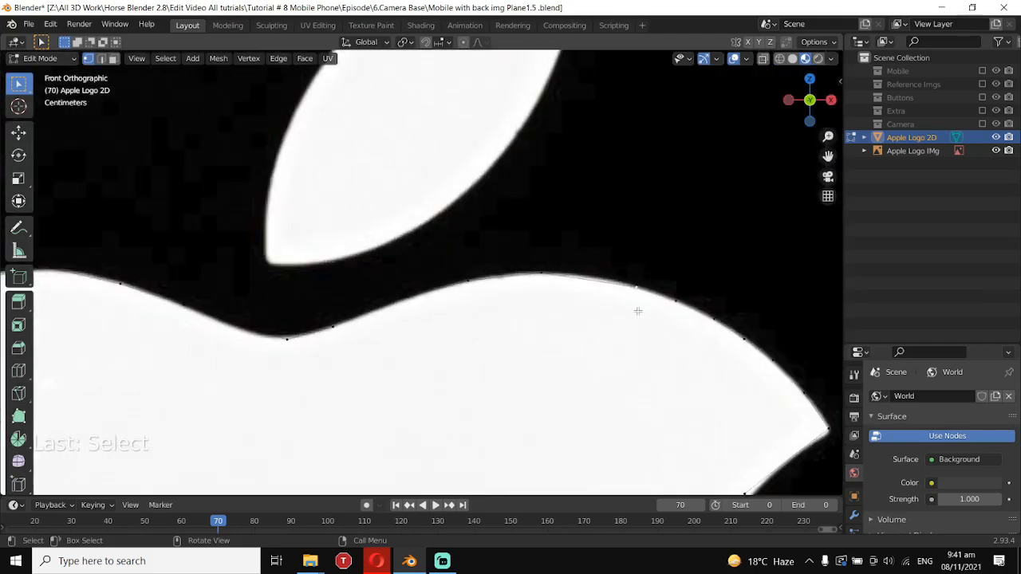
{"action": "key", "text": "g"}
{"action": "left_click", "coordinate": [620, 308]}
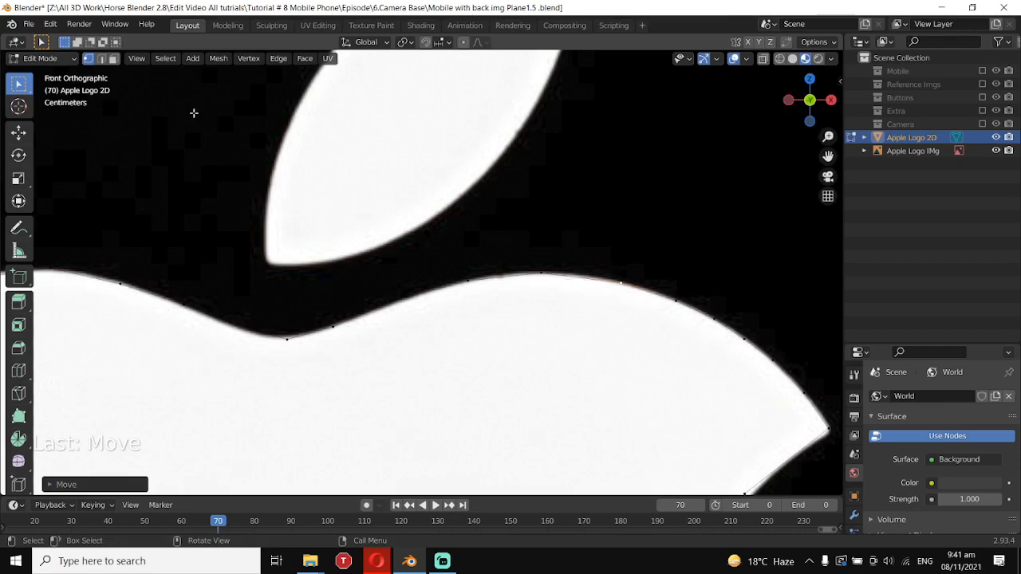
- Subdivide the segment directly right of the right hump's crest and move its midpoint vertex up onto the logo's curve
{"action": "right_click", "coordinate": [579, 278]}
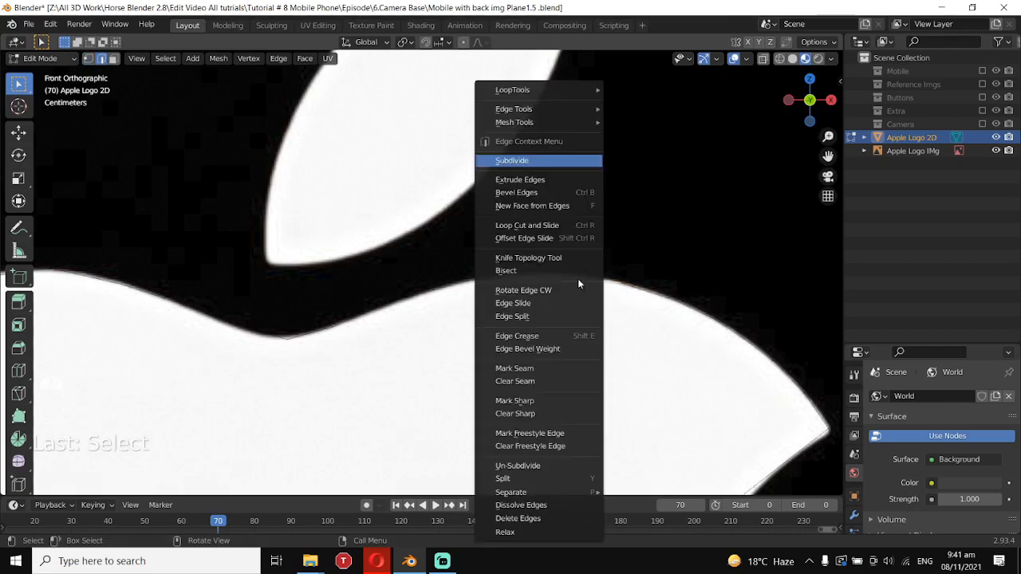
{"action": "left_click", "coordinate": [552, 162]}
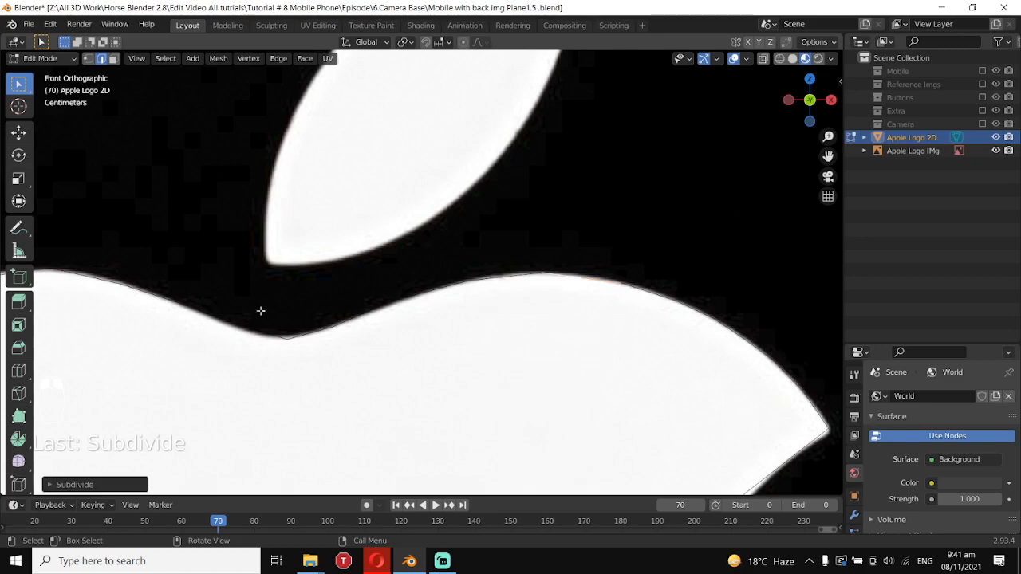
{"action": "left_click", "coordinate": [88, 58]}
{"action": "scroll", "coordinate": [516, 351], "scroll_direction": "up", "scroll_amount": 2}
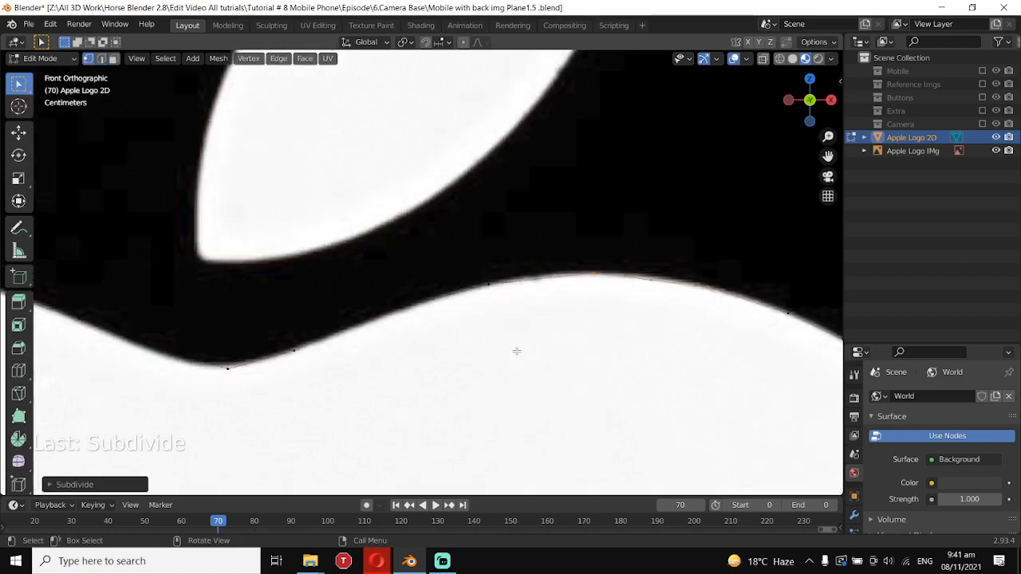
{"action": "left_click", "coordinate": [665, 292]}
{"action": "key", "text": "g"}
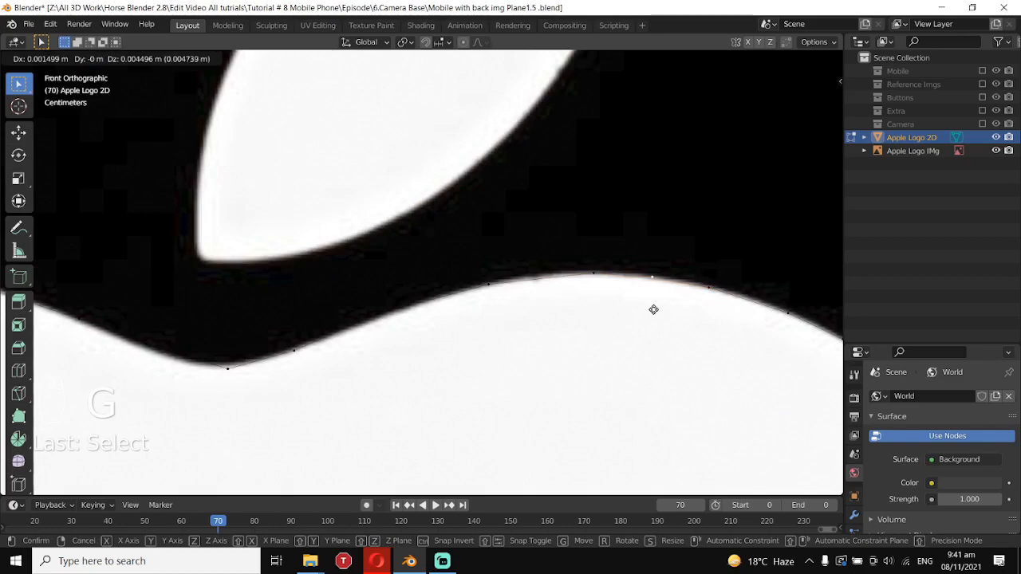
{"action": "left_click", "coordinate": [654, 310]}
- Subdivide the segment directly left of the right hump's crest and raise its midpoint vertex onto the logo's edge
{"action": "left_click", "coordinate": [493, 283]}
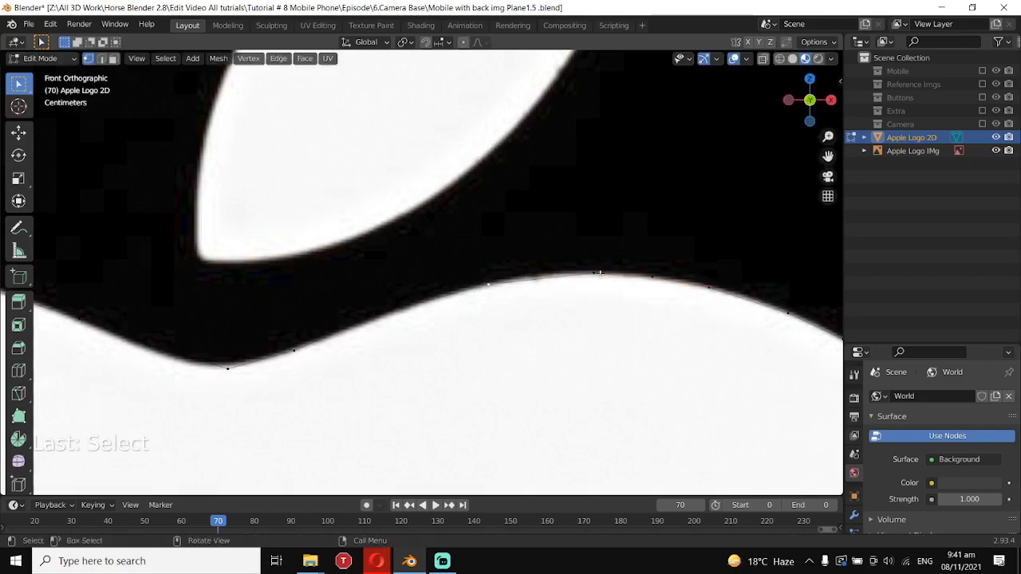
{"action": "left_click", "coordinate": [494, 284], "text": "shift"}
{"action": "left_click", "coordinate": [101, 60]}
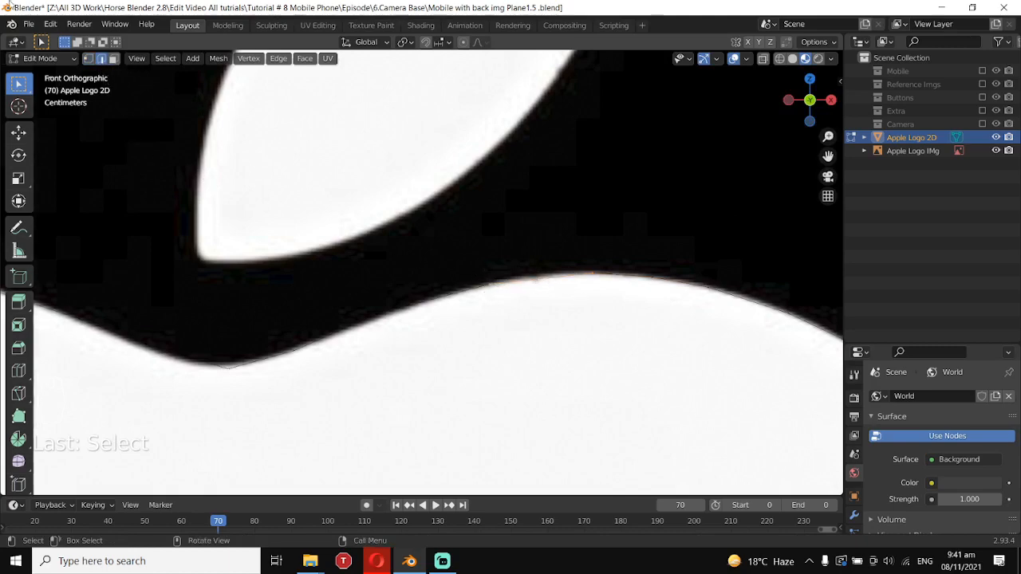
{"action": "right_click", "coordinate": [550, 144]}
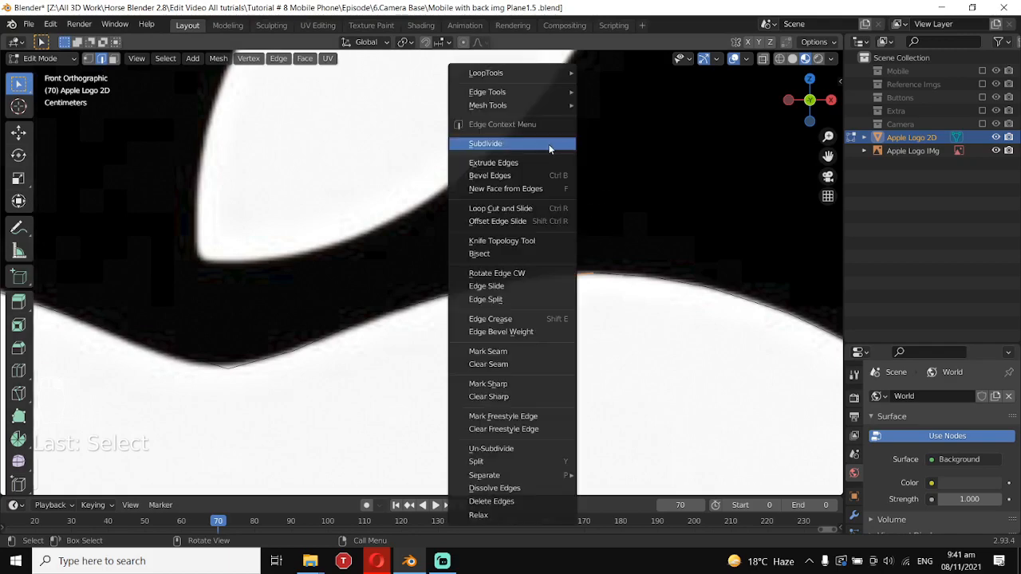
{"action": "left_click", "coordinate": [550, 145]}
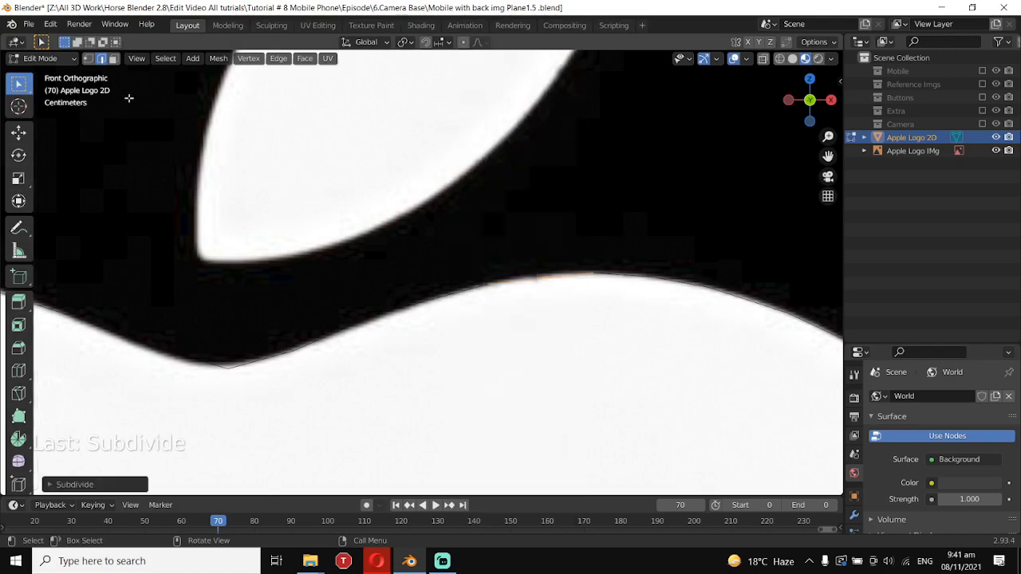
{"action": "key", "text": "1"}
{"action": "left_click", "coordinate": [543, 288]}
{"action": "key", "text": "g"}
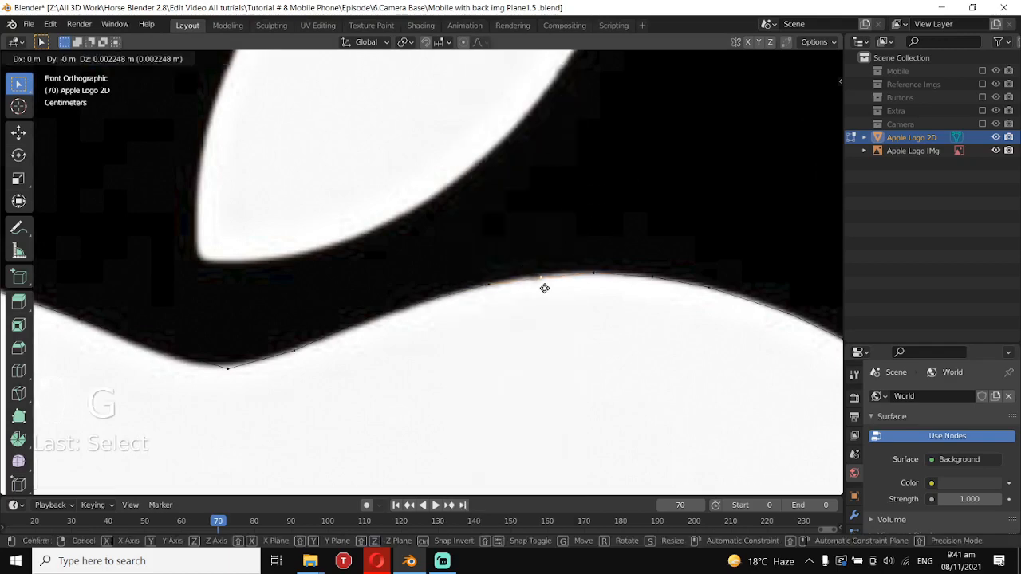
{"action": "left_click", "coordinate": [544, 287]}
- Move the first vertex right of the top notch up along the slope onto the logo's edge
{"action": "left_click", "coordinate": [472, 291]}
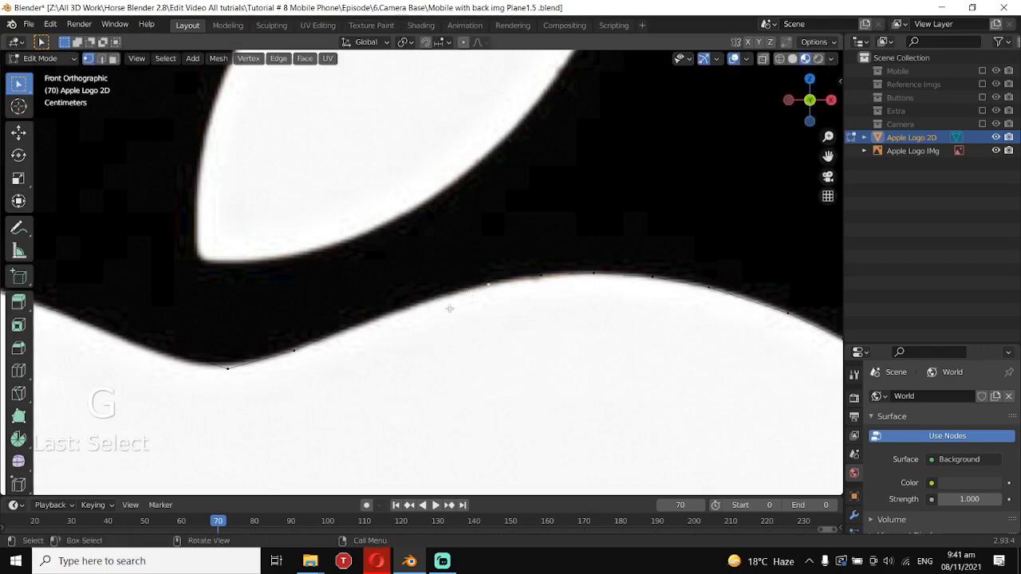
{"action": "left_click", "coordinate": [300, 348]}
{"action": "key", "text": "g"}
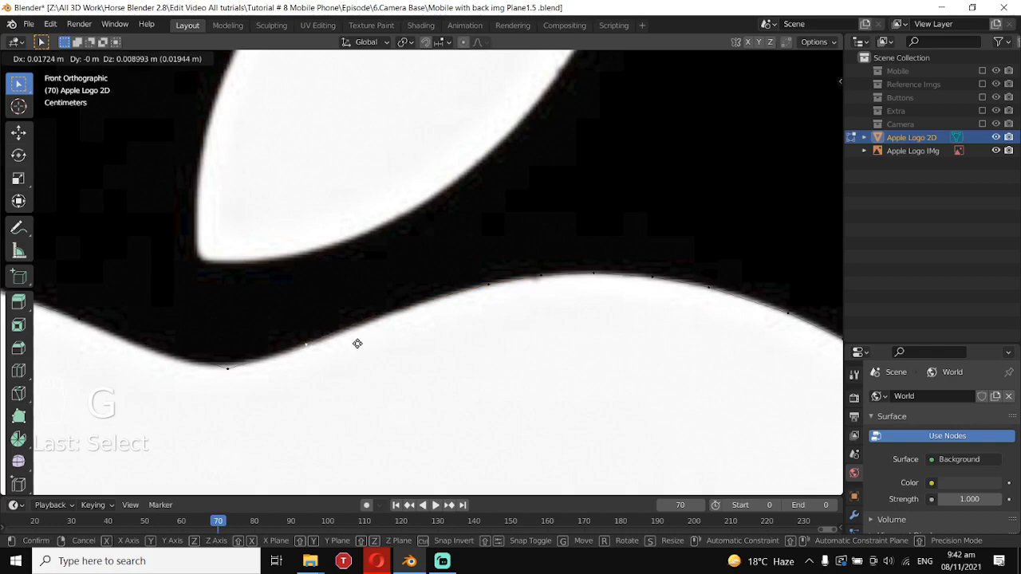
{"action": "left_click", "coordinate": [357, 344]}
- Align the mid-slope vertex and the next vertex up toward the right hump with the logo's edge
{"action": "left_click", "coordinate": [409, 303]}
{"action": "left_click_drag", "start_coordinate": [409, 303], "coordinate": [452, 305]}
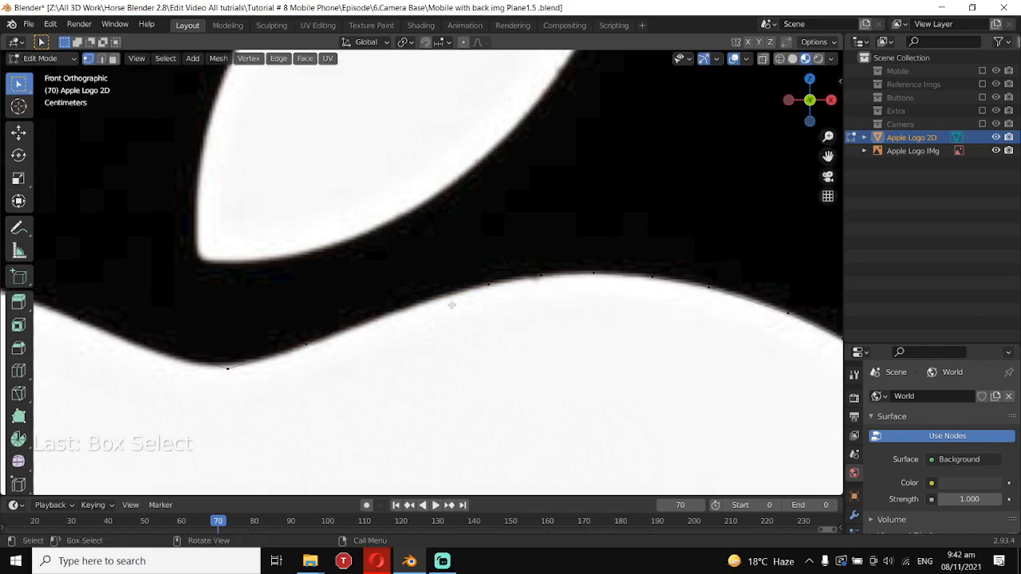
{"action": "key", "text": "a"}
{"action": "key", "text": "a"}
{"action": "left_click", "coordinate": [377, 314]}
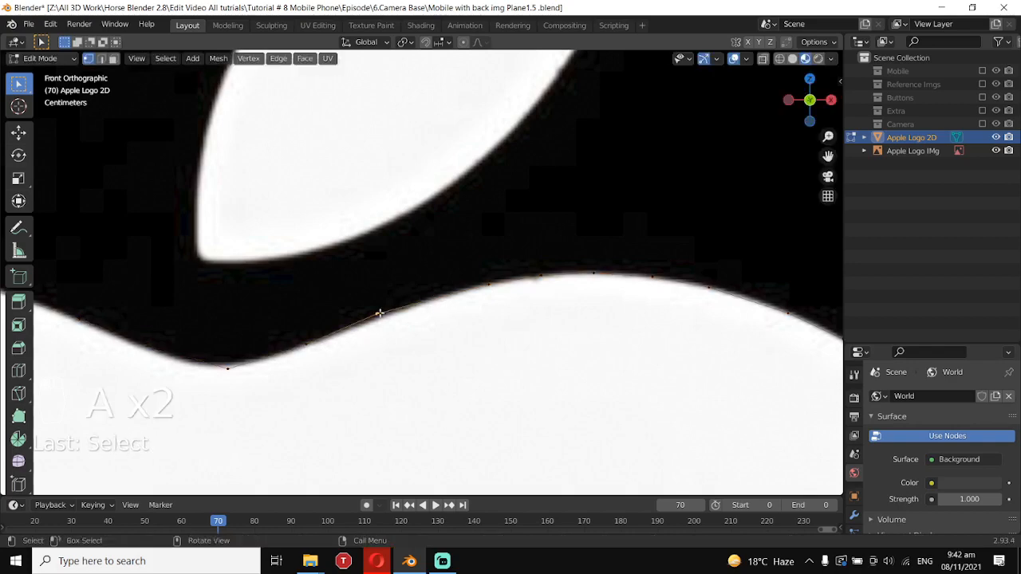
{"action": "key", "text": "g"}
{"action": "left_click", "coordinate": [398, 324]}
{"action": "left_click", "coordinate": [487, 295]}
{"action": "key", "text": "g"}
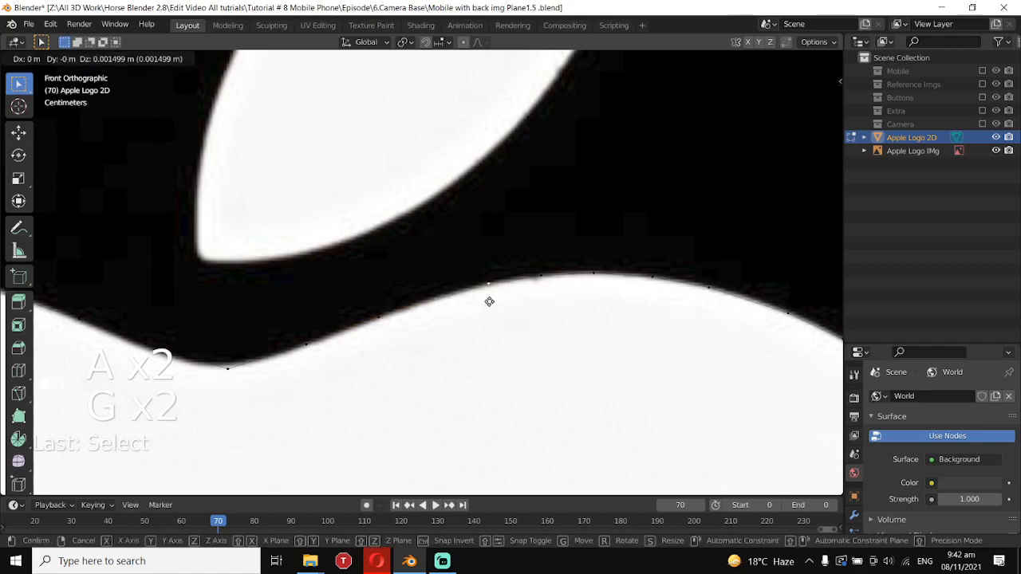
{"action": "left_click", "coordinate": [488, 300]}
- Subdivide the upper slope segment between the notch and the right hump and place its midpoint vertex on the curve
{"action": "left_click", "coordinate": [104, 60]}
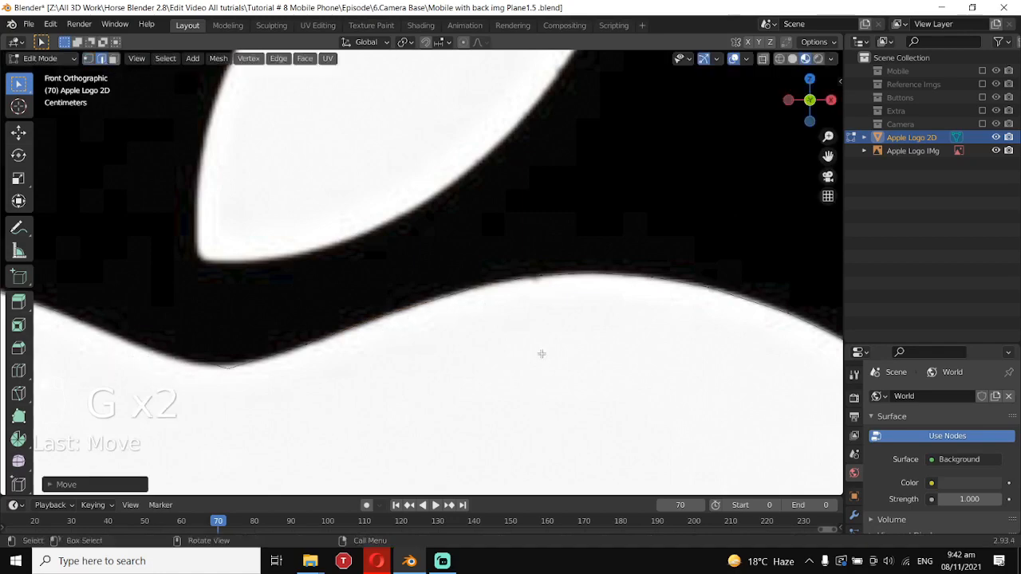
{"action": "left_click", "coordinate": [459, 295]}
{"action": "right_click", "coordinate": [457, 294]}
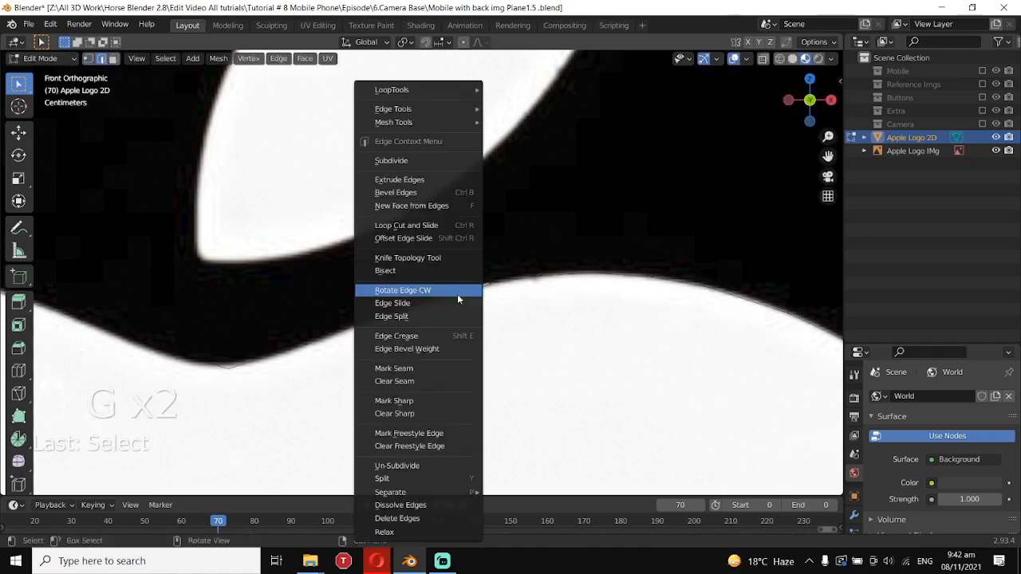
{"action": "left_click", "coordinate": [452, 162]}
{"action": "left_click", "coordinate": [89, 58]}
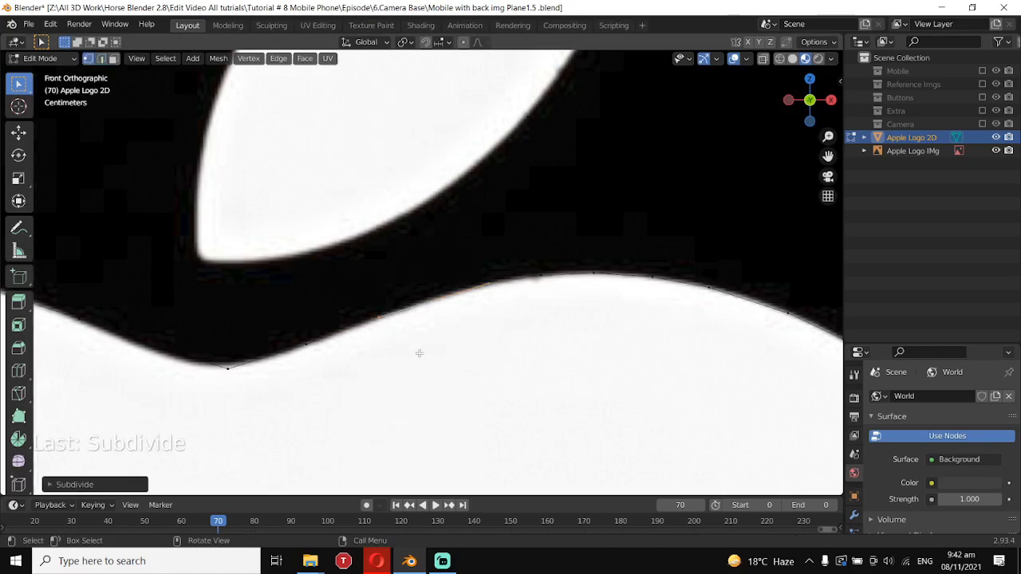
{"action": "scroll", "coordinate": [423, 352], "scroll_direction": "up", "scroll_amount": 2}
{"action": "left_click", "coordinate": [455, 324]}
{"action": "key", "text": "g"}
{"action": "left_click", "coordinate": [331, 364]}
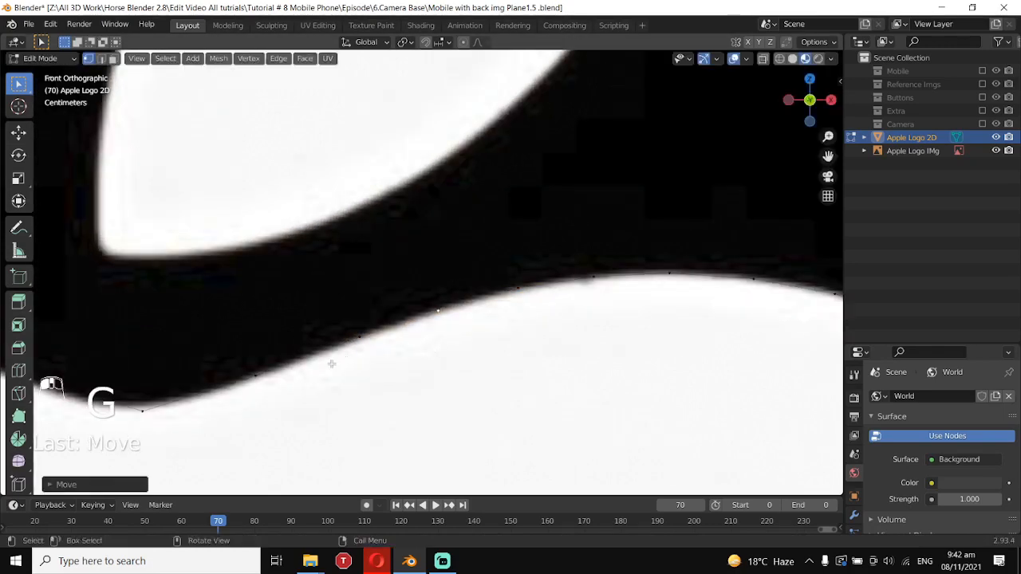
- Adjust the vertex just left of the right hump's crest to sit on the logo's edge
{"action": "scroll", "coordinate": [410, 358], "scroll_direction": "down", "scroll_amount": 2}
{"action": "scroll", "coordinate": [449, 358], "scroll_direction": "up", "scroll_amount": 2}
{"action": "left_click", "coordinate": [598, 281]}
{"action": "key", "text": "g"}
{"action": "left_click", "coordinate": [602, 297]}
{"action": "left_click", "coordinate": [751, 281]}
- Raise the vertex at the bottom of the top notch onto the logo's edge and fine-tune its position
{"action": "scroll", "coordinate": [510, 377], "scroll_direction": "down", "scroll_amount": 3}
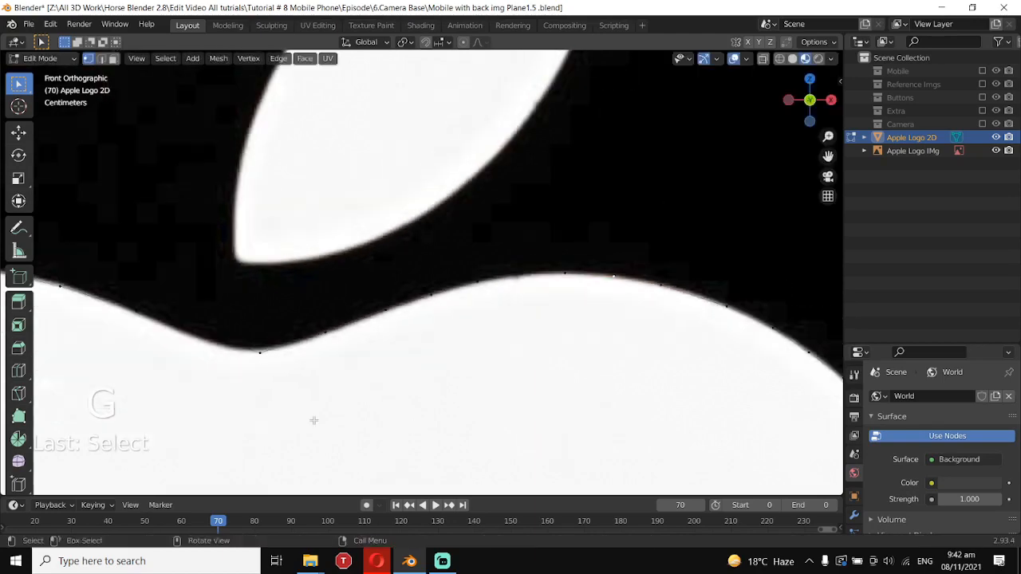
{"action": "middle_click_drag", "start_coordinate": [324, 419], "coordinate": [528, 400], "text": "shift"}
{"action": "scroll", "coordinate": [502, 375], "scroll_direction": "up", "scroll_amount": 2}
{"action": "key", "text": "g"}
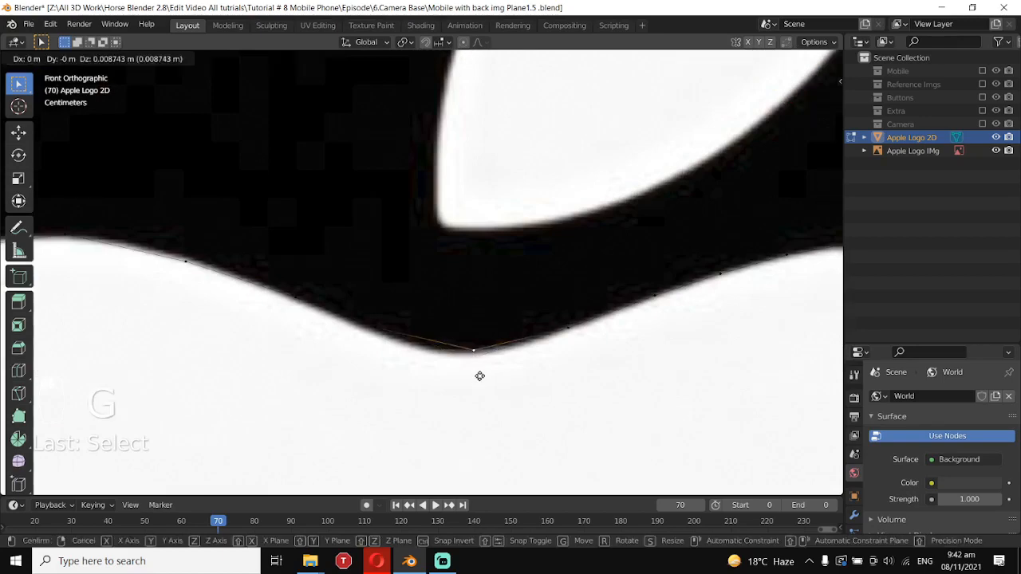
{"action": "left_click", "coordinate": [479, 379]}
{"action": "key", "text": "g"}
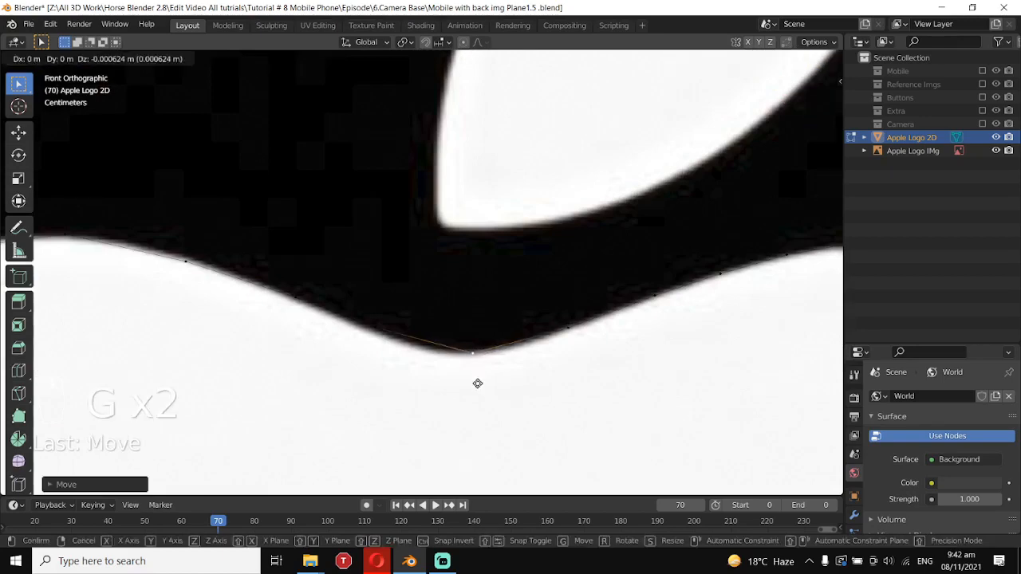
{"action": "left_click", "coordinate": [484, 385]}
{"action": "key", "text": "g"}
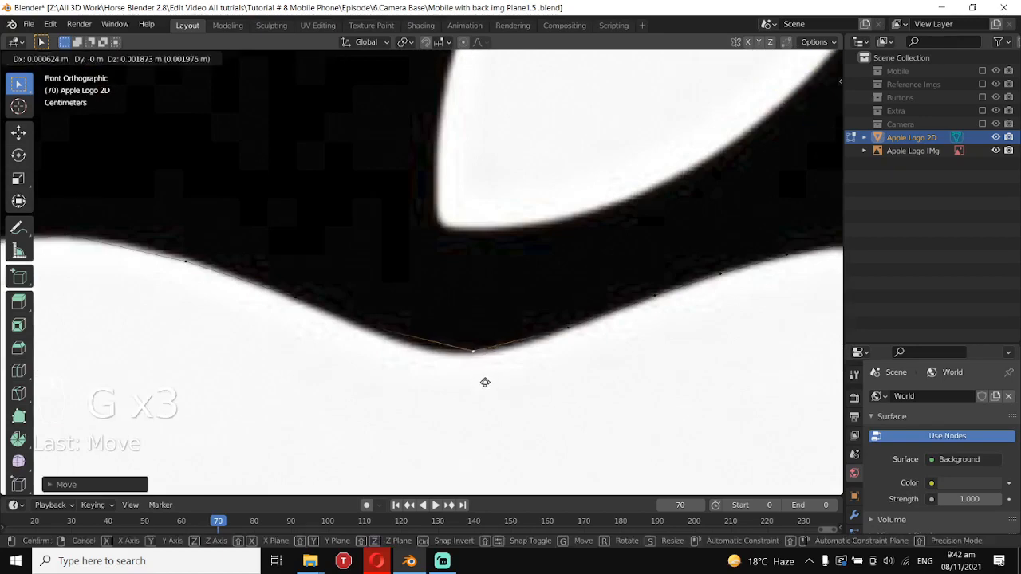
{"action": "left_click", "coordinate": [485, 385]}
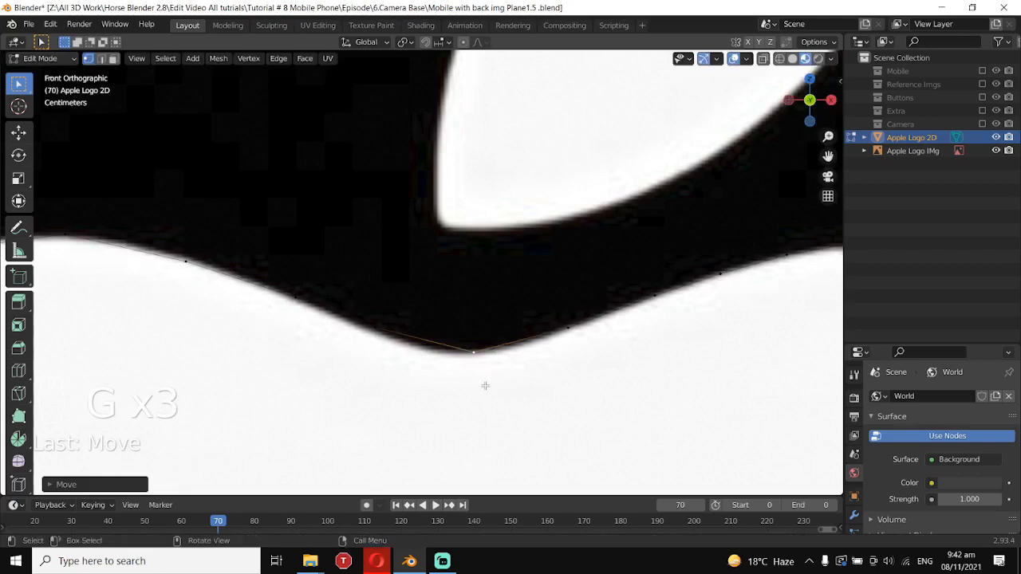
- Subdivide the segment right of the notch's lowest vertex and lower its midpoint vertex onto the logo's curve
{"action": "left_click", "coordinate": [101, 58]}
{"action": "left_click", "coordinate": [514, 339]}
{"action": "right_click", "coordinate": [512, 339]}
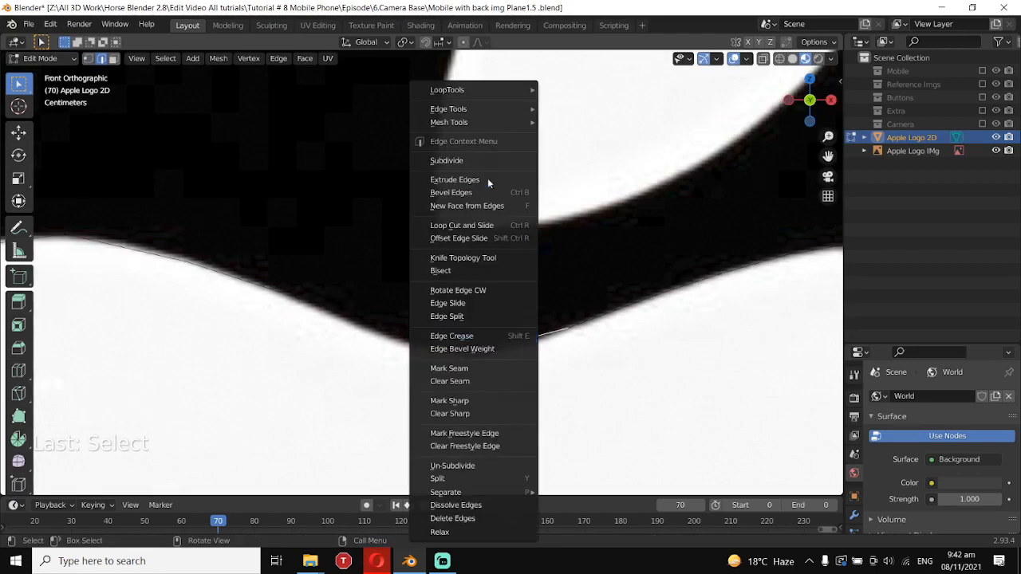
{"action": "left_click", "coordinate": [479, 160]}
{"action": "key", "text": "1"}
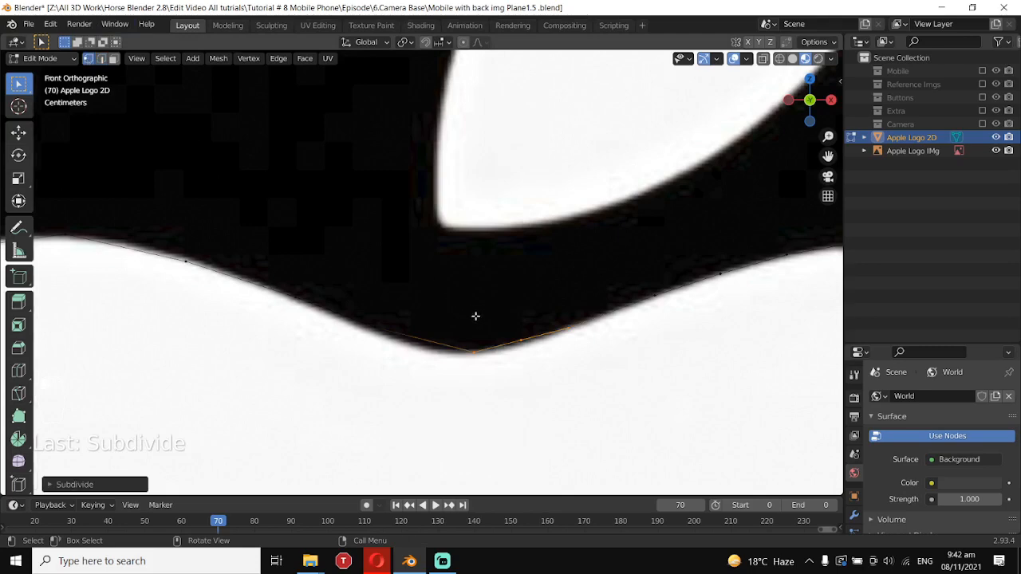
{"action": "left_click", "coordinate": [525, 343]}
{"action": "key", "text": "g"}
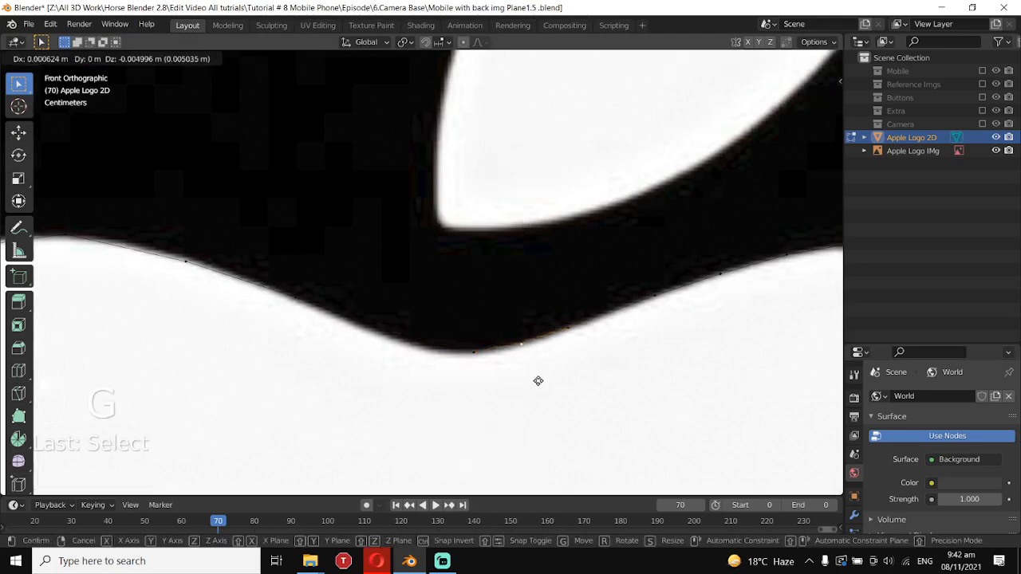
{"action": "left_click", "coordinate": [498, 376]}
- Move the first vertex left of the notch's lowest point slightly down onto the logo's edge
{"action": "left_click", "coordinate": [375, 330]}
{"action": "key", "text": "g"}
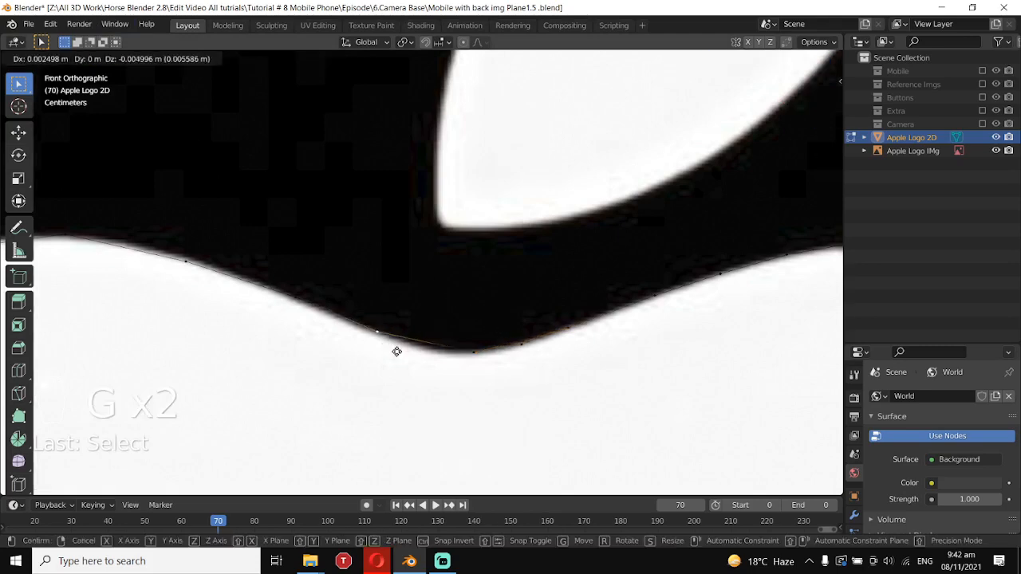
{"action": "left_click", "coordinate": [396, 351]}
- Subdivide the segment left of the notch's lowest vertex and lower its midpoint vertex onto the logo's curve
{"action": "left_click", "coordinate": [481, 358]}
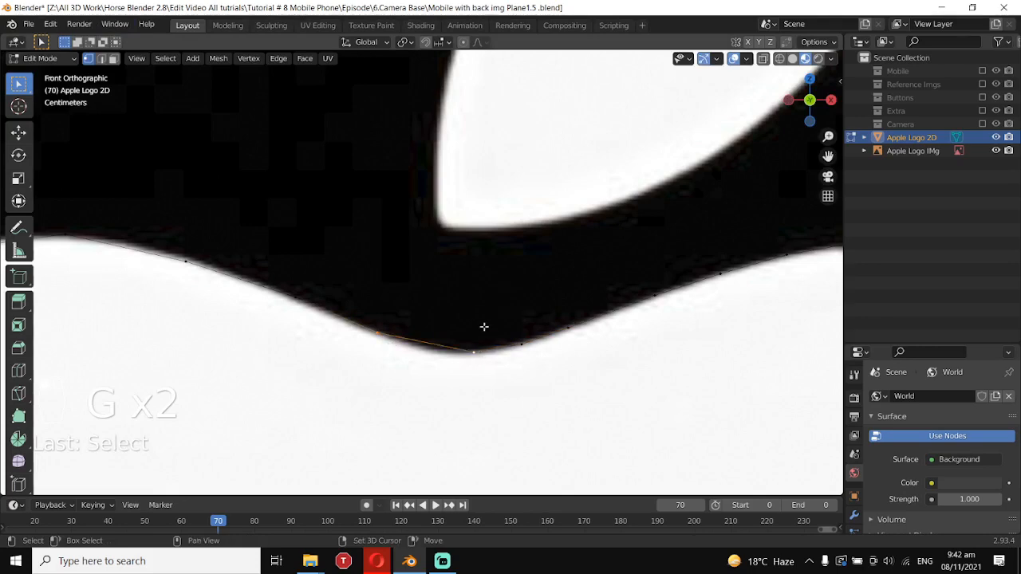
{"action": "right_click", "coordinate": [483, 326]}
{"action": "left_click", "coordinate": [485, 238]}
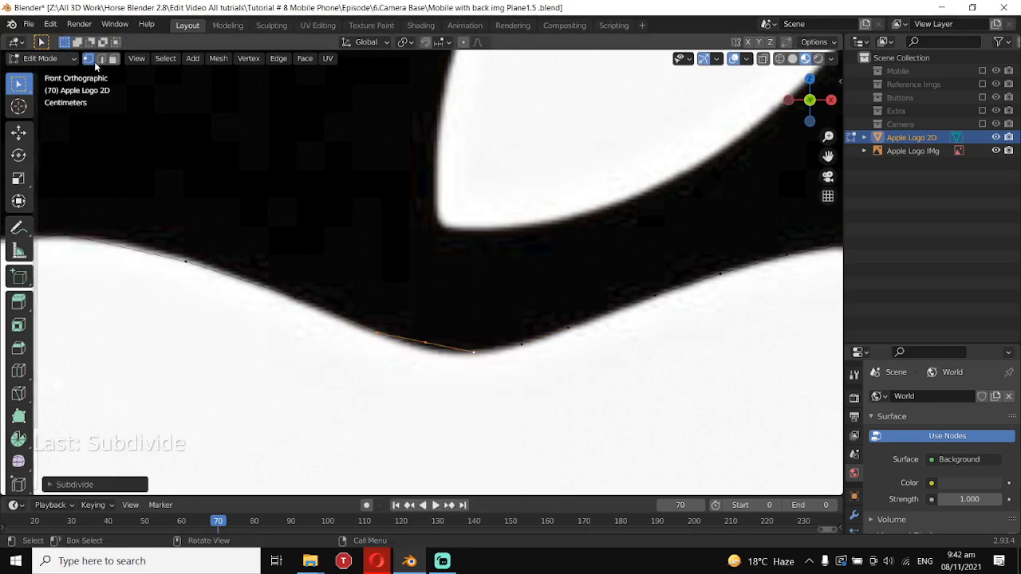
{"action": "left_click", "coordinate": [430, 345]}
{"action": "key", "text": "g"}
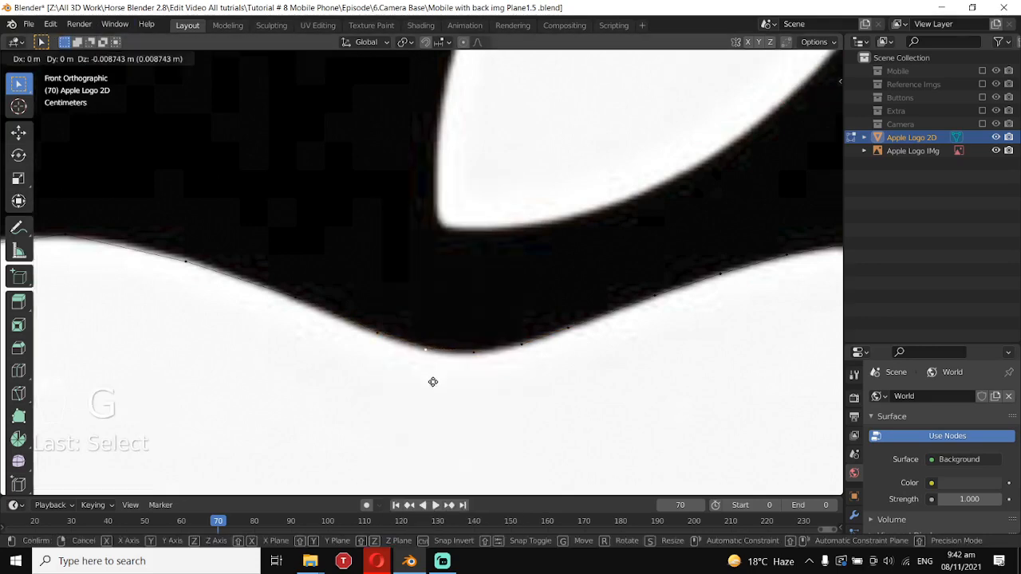
{"action": "left_click", "coordinate": [433, 379]}
- Nudge the outline vertices along the left slope of the top notch onto the logo's edge
{"action": "scroll", "coordinate": [367, 345], "scroll_direction": "down", "scroll_amount": 1}
{"action": "left_click", "coordinate": [311, 306]}
{"action": "key", "text": "g"}
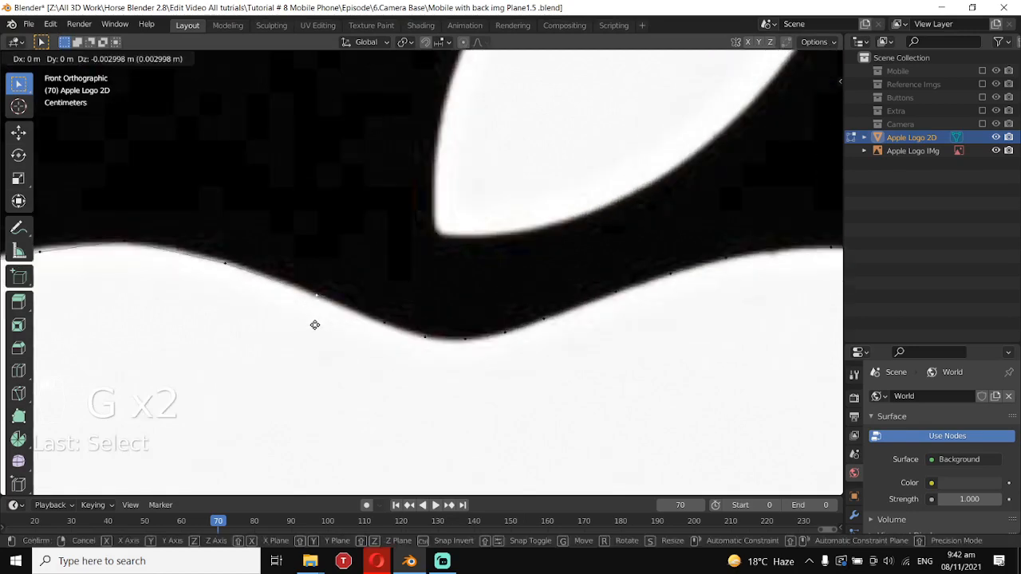
{"action": "right_click", "coordinate": [314, 324]}
{"action": "middle_click_drag", "start_coordinate": [281, 349], "coordinate": [493, 379], "text": "shift"}
{"action": "scroll", "coordinate": [493, 379], "scroll_direction": "up", "scroll_amount": 1}
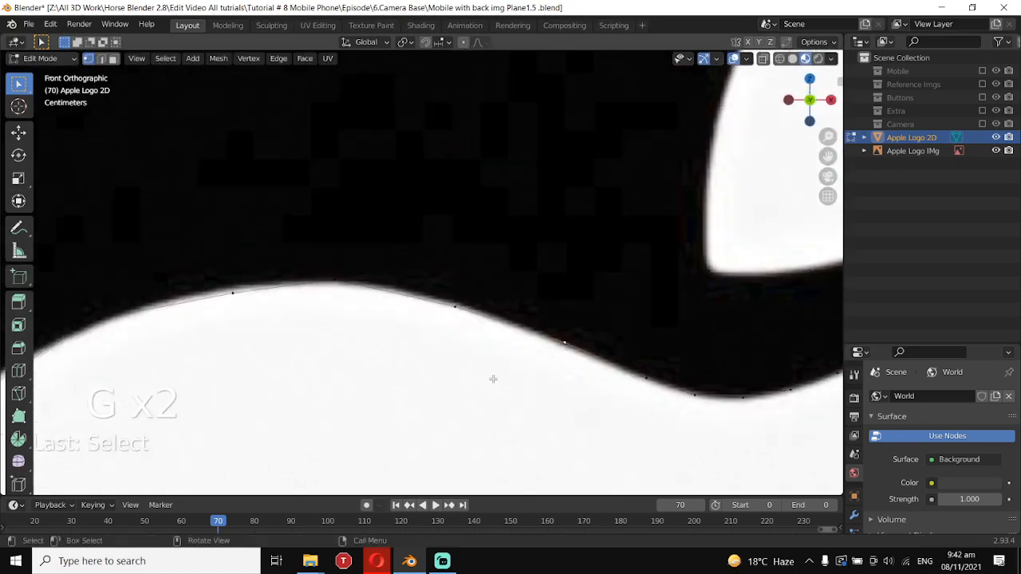
{"action": "key", "text": "g"}
{"action": "left_click", "coordinate": [473, 331]}
- Move the vertices on the upper half of the bite slightly so they sit on the logo's curved edge
{"action": "scroll", "coordinate": [496, 363], "scroll_direction": "down", "scroll_amount": 6}
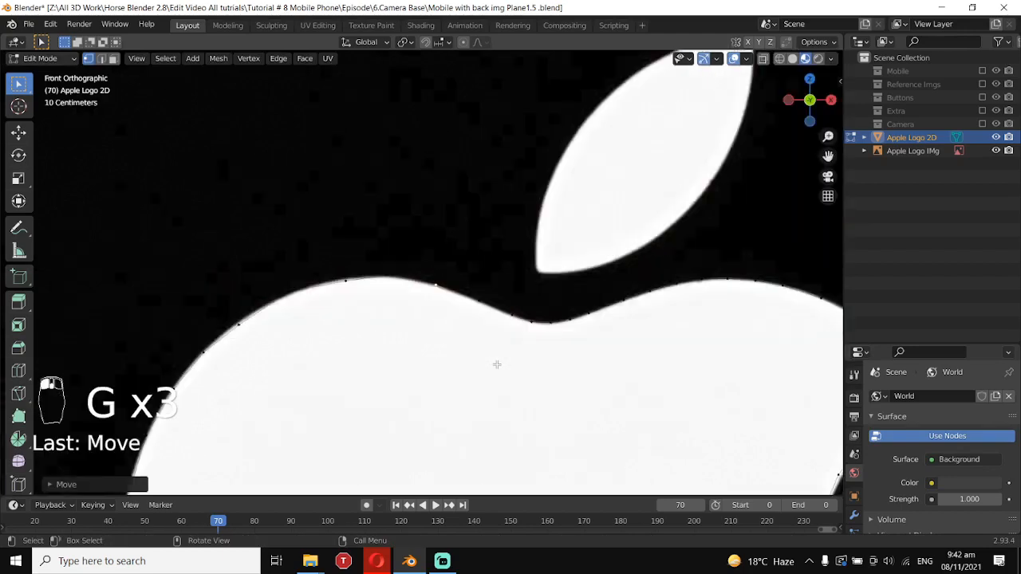
{"action": "scroll", "coordinate": [497, 365], "scroll_direction": "down", "scroll_amount": 3}
{"action": "scroll", "coordinate": [479, 391], "scroll_direction": "up", "scroll_amount": 5}
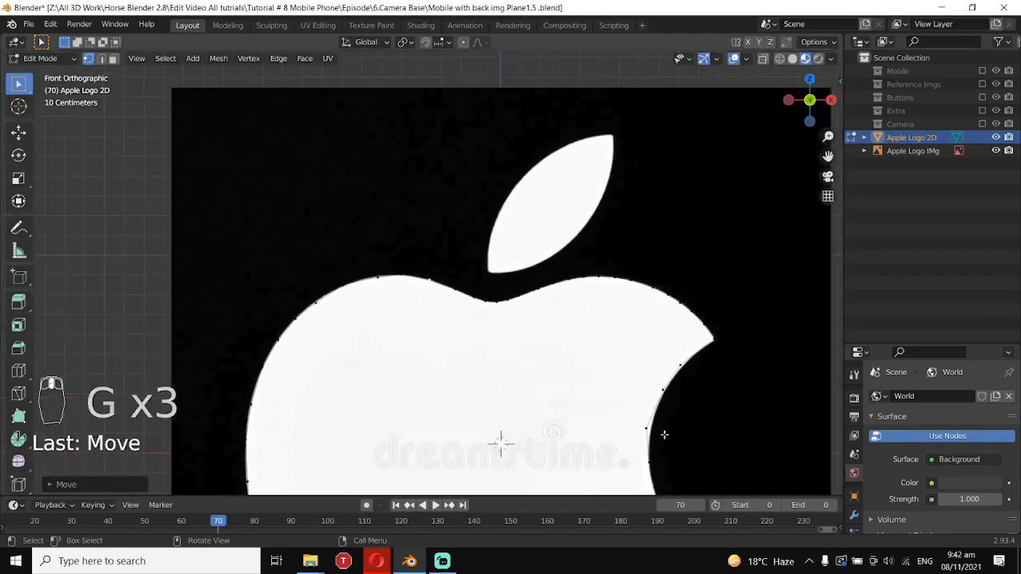
{"action": "left_click", "coordinate": [646, 432]}
{"action": "key", "text": "g"}
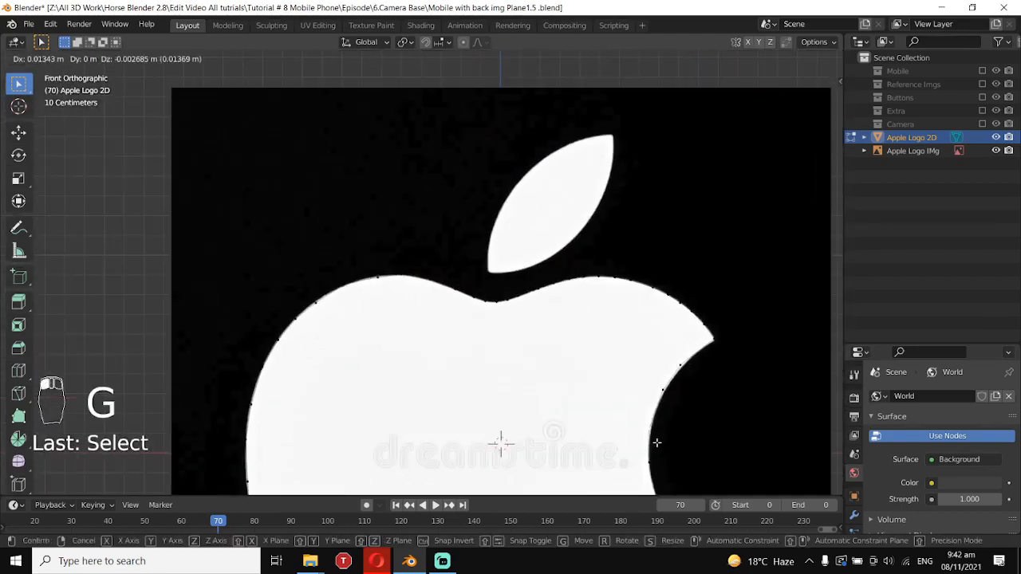
{"action": "left_click", "coordinate": [682, 366]}
{"action": "left_click", "coordinate": [684, 392]}
{"action": "key", "text": "g"}
{"action": "left_click", "coordinate": [683, 392]}
{"action": "left_click", "coordinate": [666, 406]}
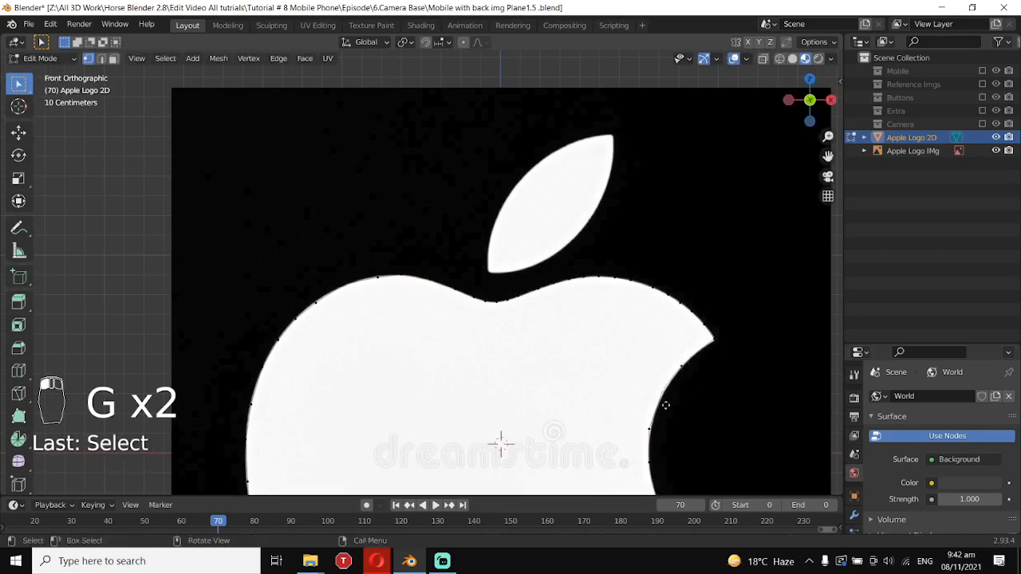
{"action": "key", "text": "g"}
{"action": "left_click", "coordinate": [666, 406]}
- Align the vertices just left of the left lobe's crest with the top edge of the logo
{"action": "scroll", "coordinate": [474, 383], "scroll_direction": "up", "scroll_amount": 5}
{"action": "middle_click_drag", "start_coordinate": [383, 391], "coordinate": [508, 353], "text": "shift"}
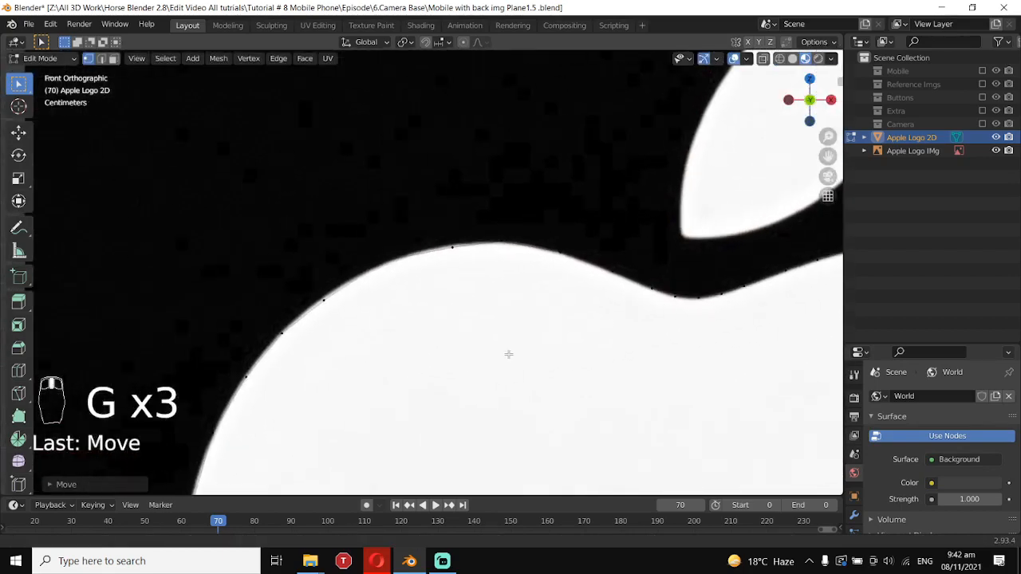
{"action": "left_click", "coordinate": [460, 252]}
{"action": "key", "text": "g"}
{"action": "left_click", "coordinate": [467, 278]}
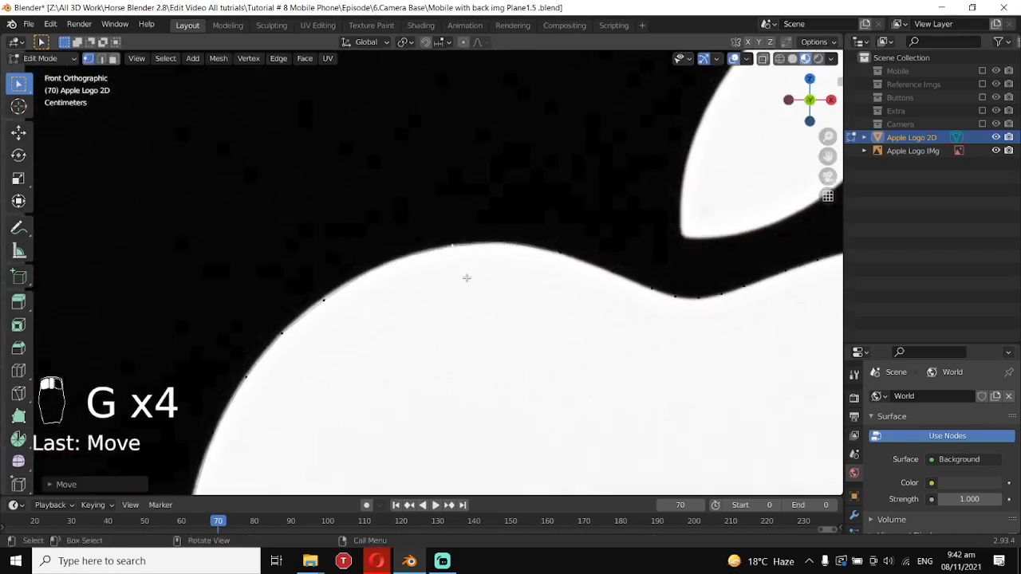
{"action": "left_click", "coordinate": [335, 315]}
{"action": "key", "text": "g"}
{"action": "left_click", "coordinate": [346, 324]}
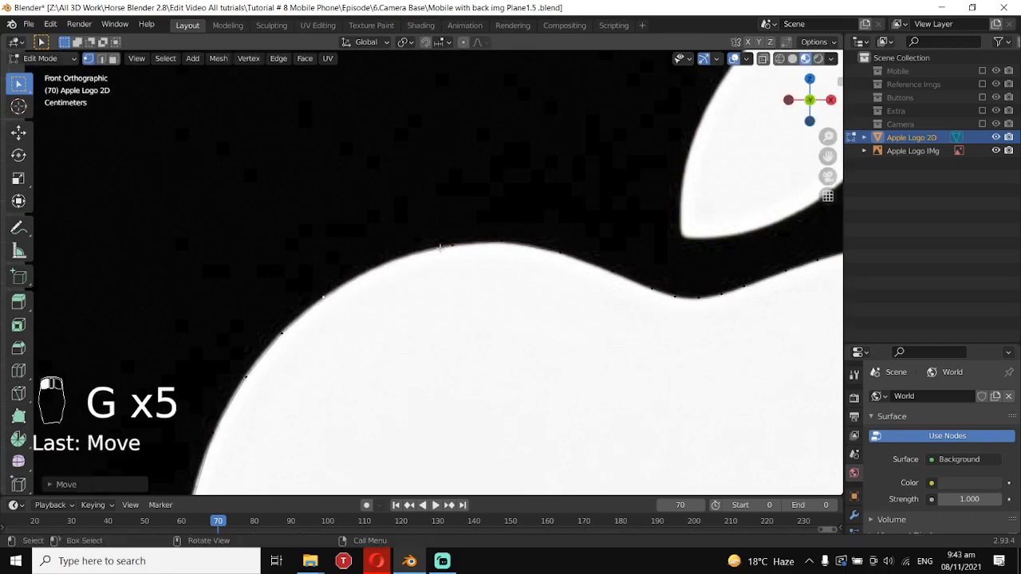
{"action": "left_click", "coordinate": [440, 248]}
{"action": "key", "text": "g"}
{"action": "left_click", "coordinate": [454, 279]}
- Move the next two vertices down the logo's upper-left shoulder onto its edge
{"action": "middle_click_drag", "start_coordinate": [351, 333], "coordinate": [452, 333], "text": "shift"}
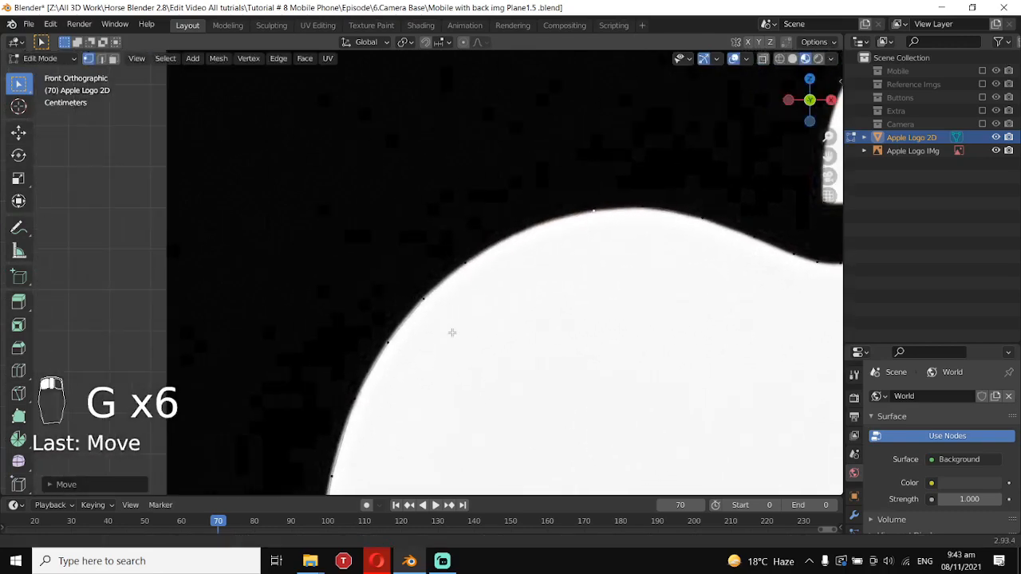
{"action": "scroll", "coordinate": [451, 332], "scroll_direction": "up", "scroll_amount": 1}
{"action": "left_click", "coordinate": [445, 290]}
{"action": "key", "text": "g"}
{"action": "left_click", "coordinate": [445, 342]}
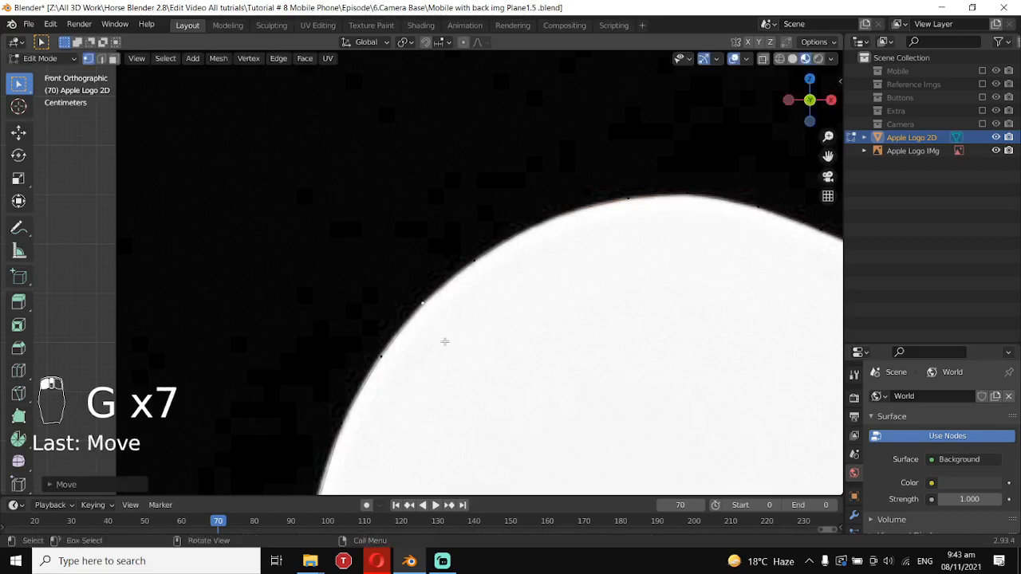
{"action": "left_click", "coordinate": [387, 371]}
{"action": "key", "text": "g"}
{"action": "left_click", "coordinate": [390, 377]}
- Shift two vertices on the left side of the apple body outward onto the logo's edge
{"action": "scroll", "coordinate": [412, 322], "scroll_direction": "up", "scroll_amount": 2}
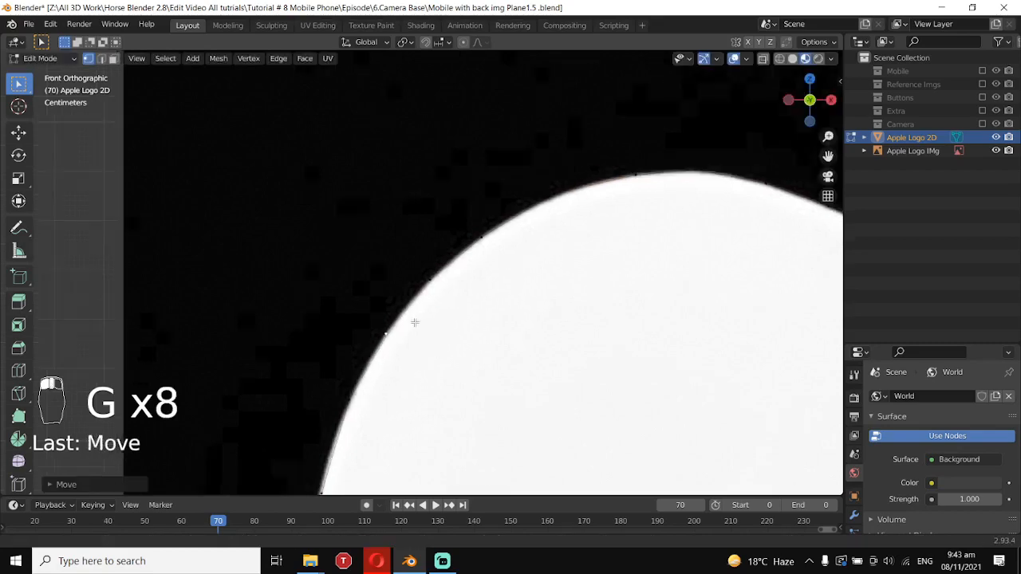
{"action": "left_click", "coordinate": [332, 367]}
{"action": "key", "text": "g"}
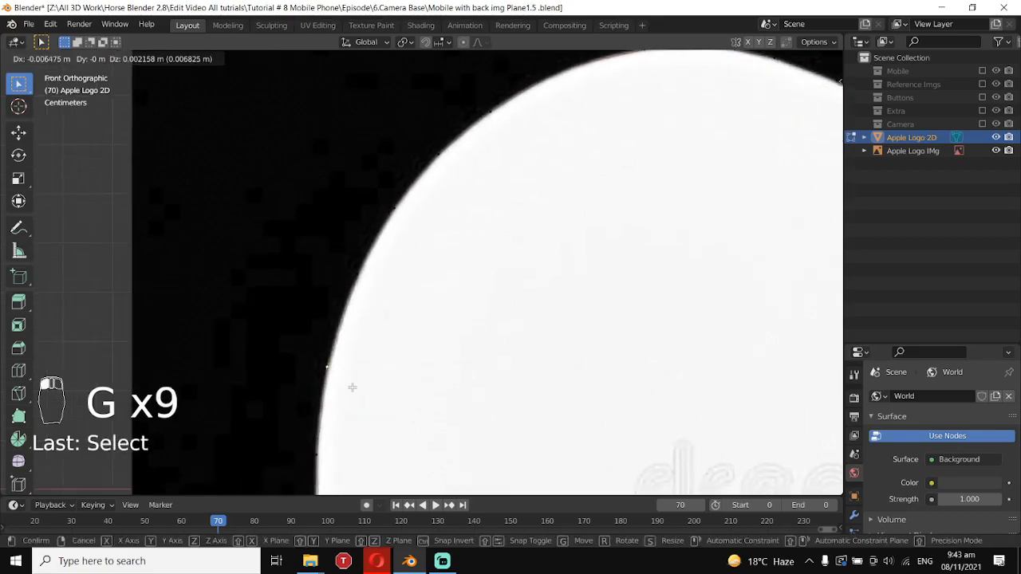
{"action": "left_click", "coordinate": [354, 388]}
{"action": "scroll", "coordinate": [371, 383], "scroll_direction": "up", "scroll_amount": 2}
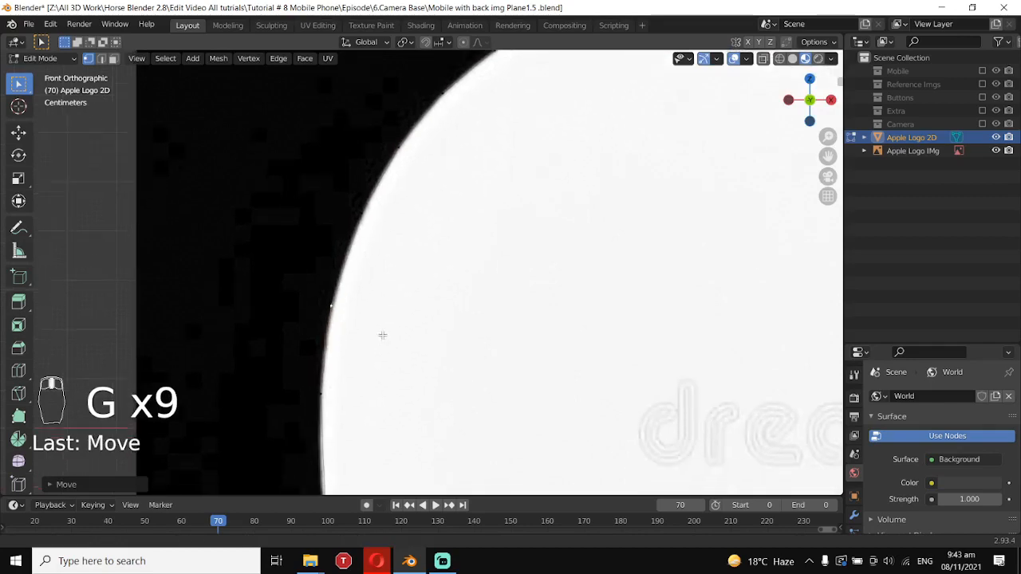
{"action": "left_click", "coordinate": [349, 370]}
{"action": "key", "text": "g"}
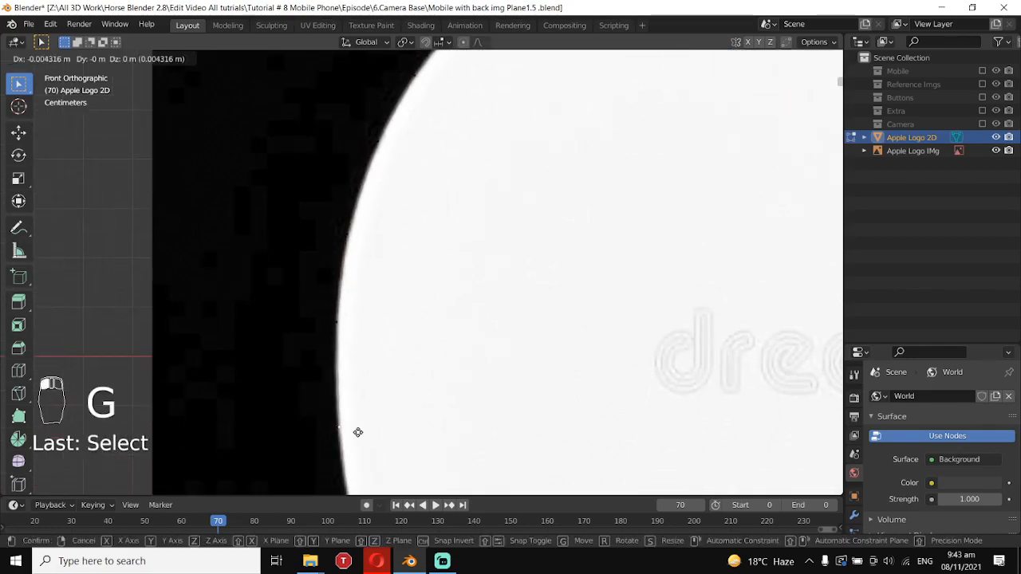
{"action": "left_click", "coordinate": [357, 431]}
- Move the next vertex below on the apple's lower-left side onto the logo's edge
{"action": "scroll", "coordinate": [386, 276], "scroll_direction": "down", "scroll_amount": 5, "text": "shift"}
{"action": "scroll", "coordinate": [387, 294], "scroll_direction": "down", "scroll_amount": 2}
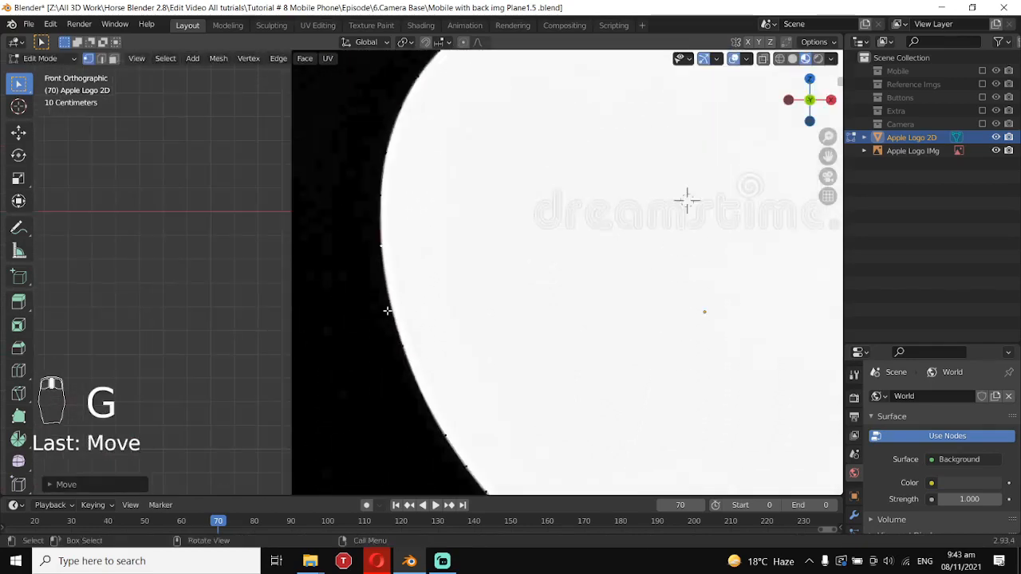
{"action": "key", "text": "a"}
{"action": "left_click", "coordinate": [383, 314]}
{"action": "key", "text": "g"}
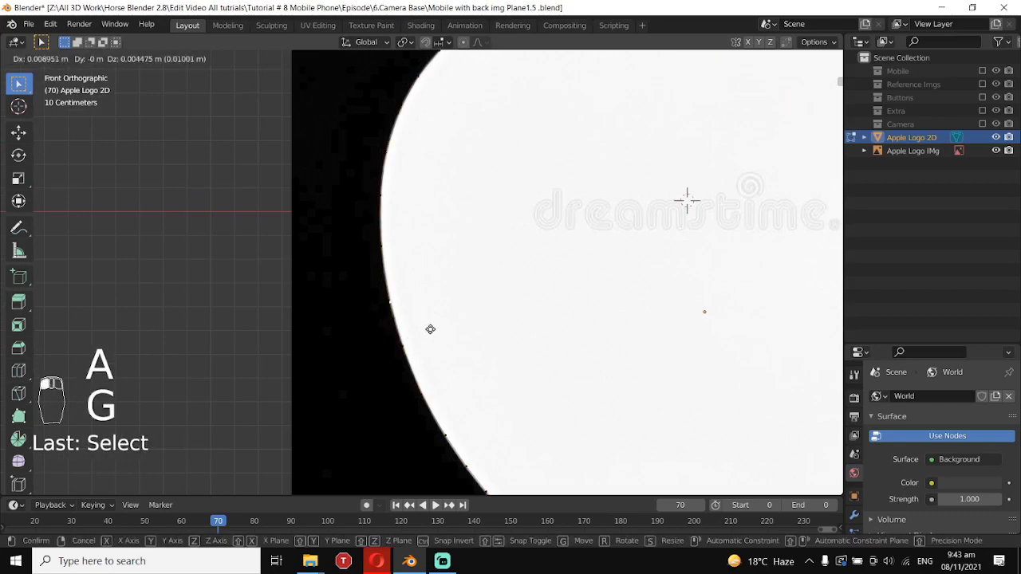
{"action": "left_click", "coordinate": [428, 329]}
- Check the full outline, and move two vertices on the right slope of the bottom notch onto the logo's edge
{"action": "scroll", "coordinate": [464, 318], "scroll_direction": "down", "scroll_amount": 5}
{"action": "key", "text": "a"}
{"action": "scroll", "coordinate": [464, 317], "scroll_direction": "up", "scroll_amount": 3}
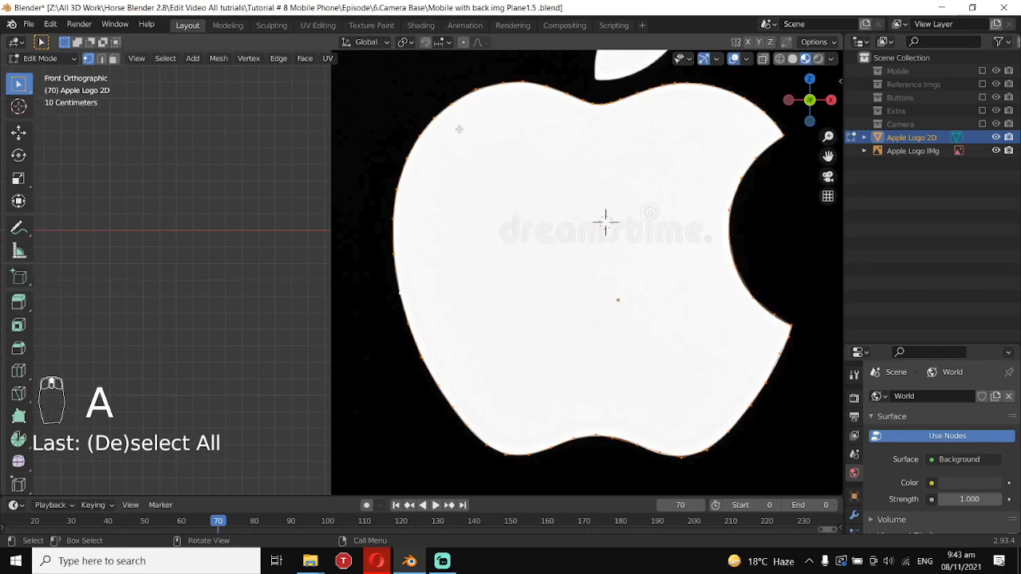
{"action": "left_click", "coordinate": [624, 449]}
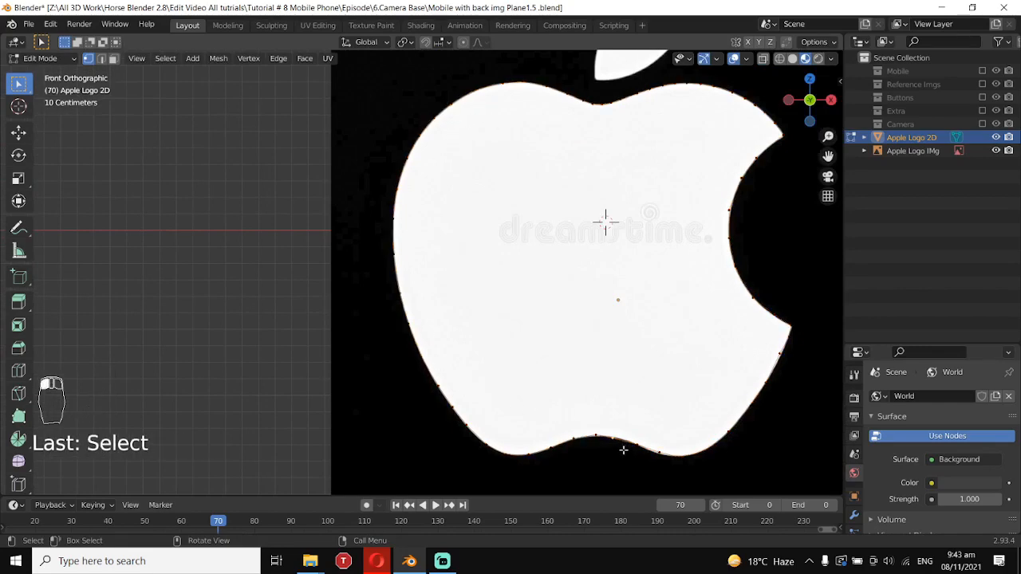
{"action": "key", "text": "g"}
{"action": "left_click", "coordinate": [691, 458]}
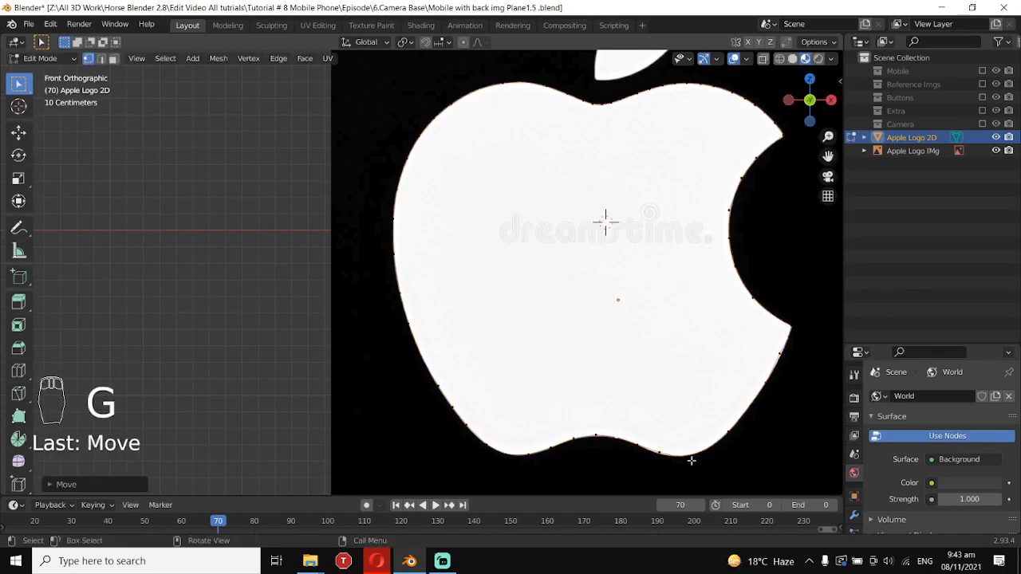
{"action": "left_click", "coordinate": [667, 455]}
{"action": "key", "text": "g"}
{"action": "left_click", "coordinate": [668, 471]}
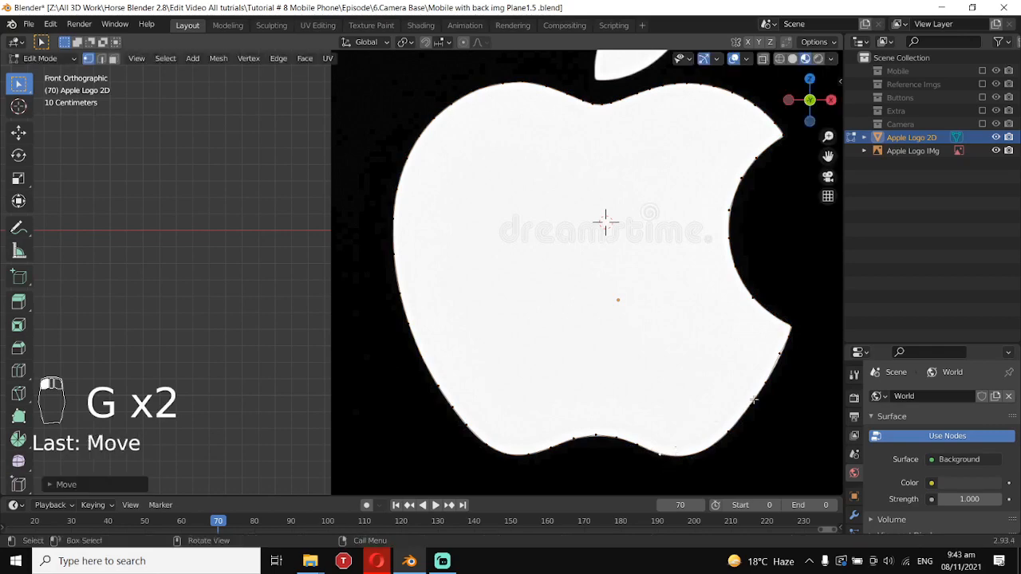
- Align the two vertices on the lower-right side, just below the bite's lower corner, with the logo's edge
{"action": "left_click", "coordinate": [776, 355]}
{"action": "key", "text": "g"}
{"action": "left_click", "coordinate": [770, 385]}
{"action": "left_click", "coordinate": [775, 391]}
{"action": "key", "text": "g"}
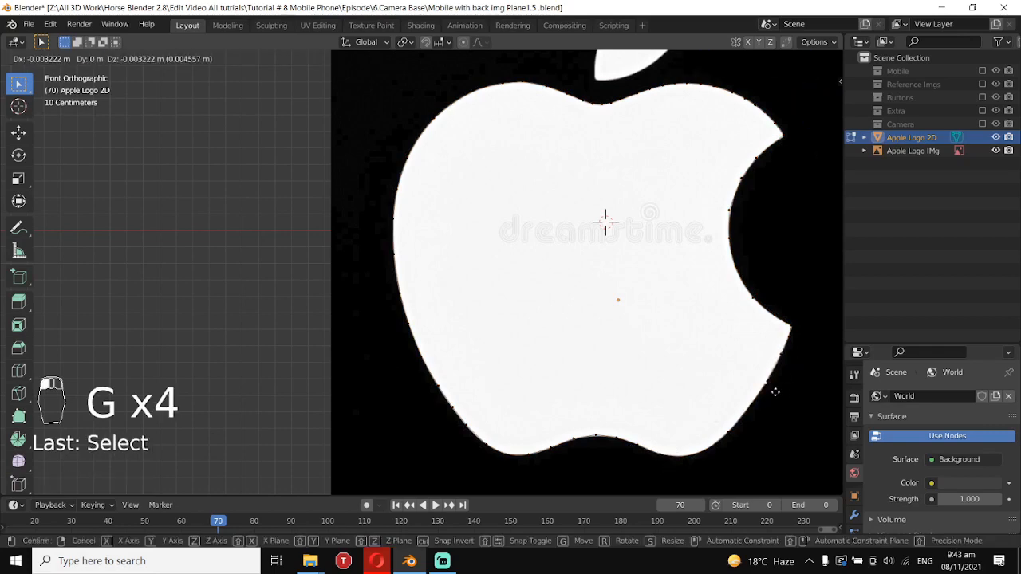
{"action": "left_click", "coordinate": [776, 392]}
- Move the vertex just above the middle of the bite right onto the edge and select the whole outline to check it
{"action": "middle_click_drag", "start_coordinate": [733, 289], "coordinate": [587, 348], "text": "shift"}
{"action": "scroll", "coordinate": [587, 349], "scroll_direction": "up", "scroll_amount": 2}
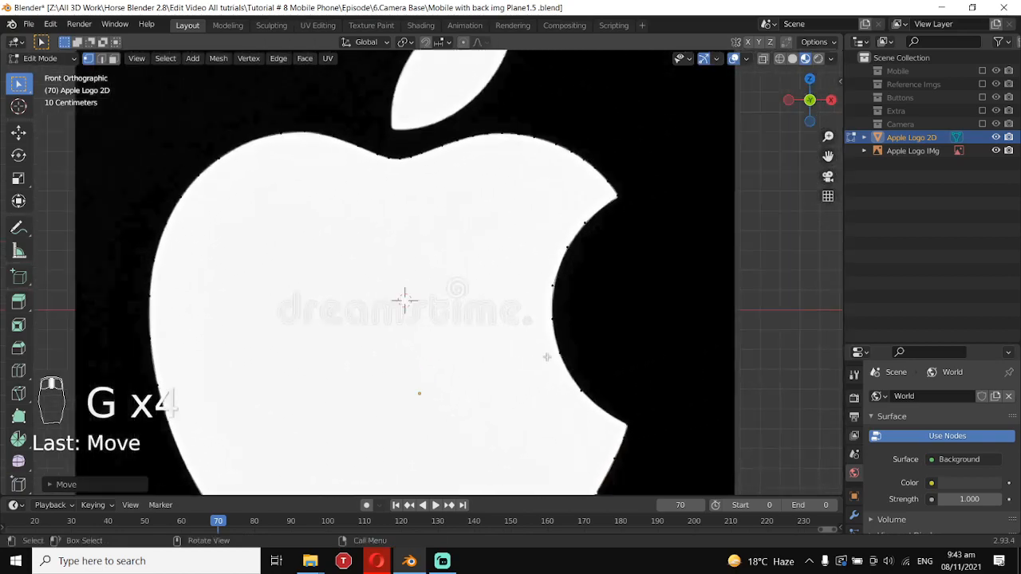
{"action": "left_click", "coordinate": [569, 287]}
{"action": "key", "text": "g"}
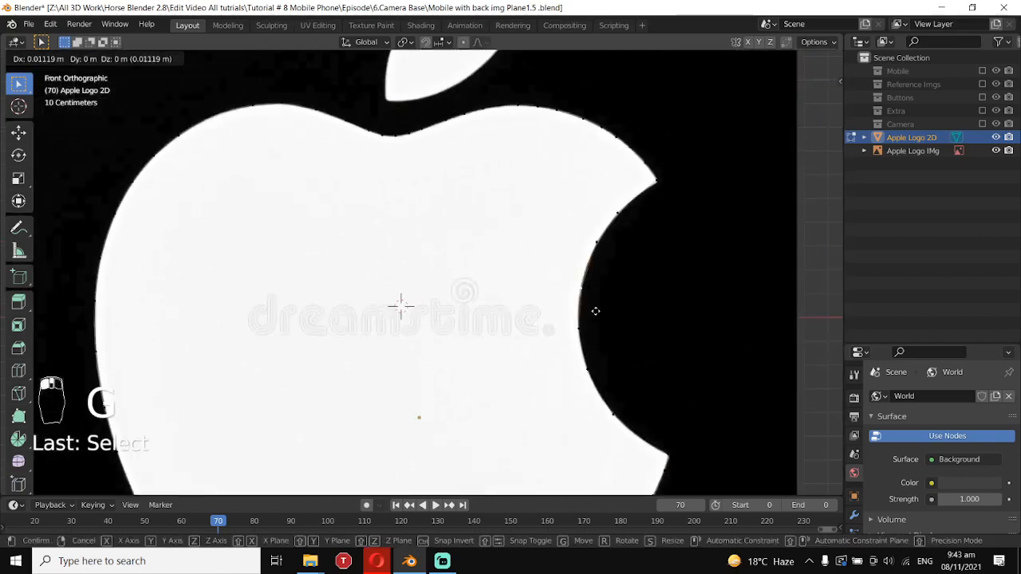
{"action": "left_click", "coordinate": [595, 320]}
{"action": "scroll", "coordinate": [598, 323], "scroll_direction": "down", "scroll_amount": 5}
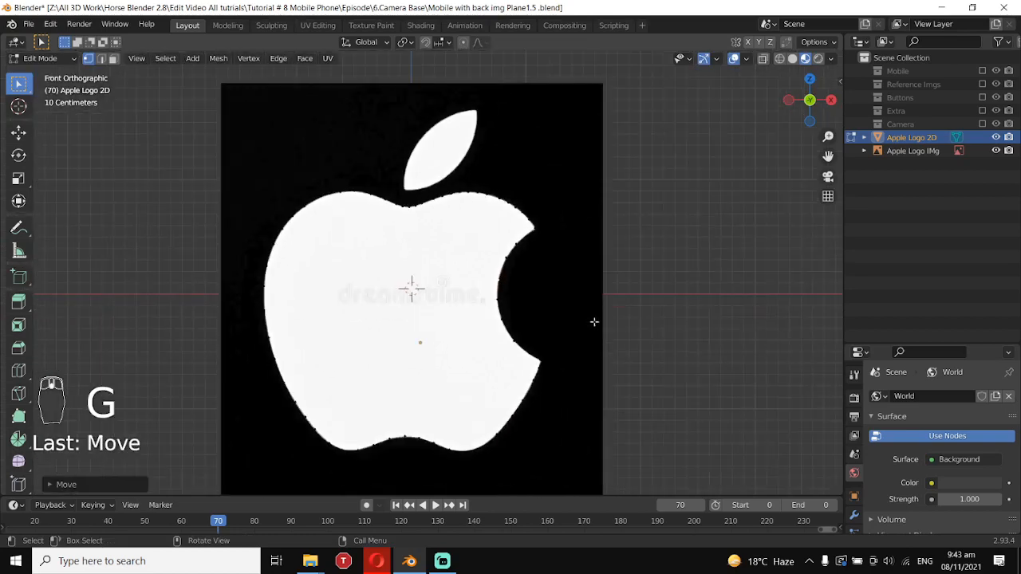
{"action": "scroll", "coordinate": [591, 320], "scroll_direction": "up", "scroll_amount": 1}
{"action": "scroll", "coordinate": [583, 315], "scroll_direction": "down", "scroll_amount": 2}
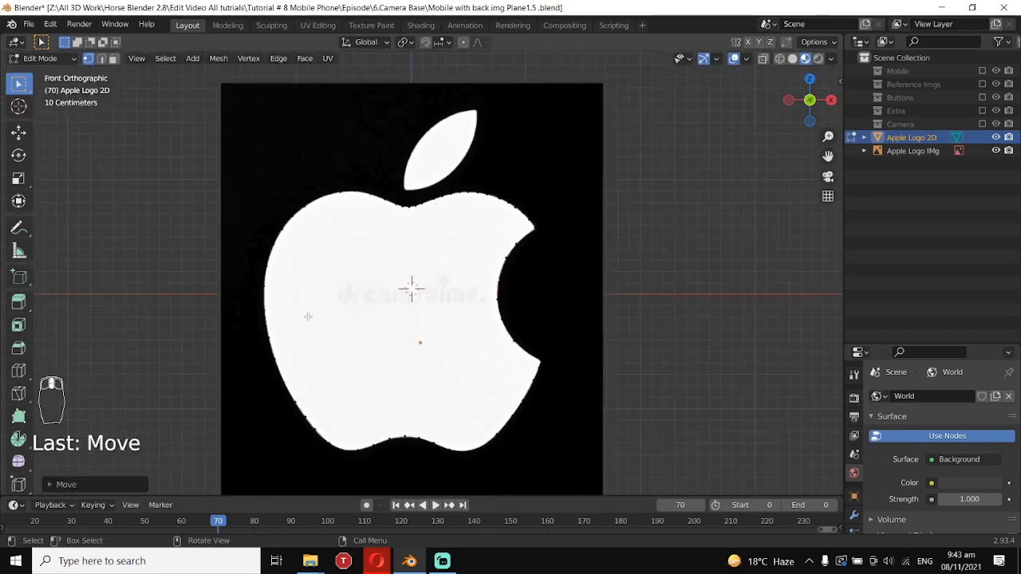
{"action": "key", "text": "a"}
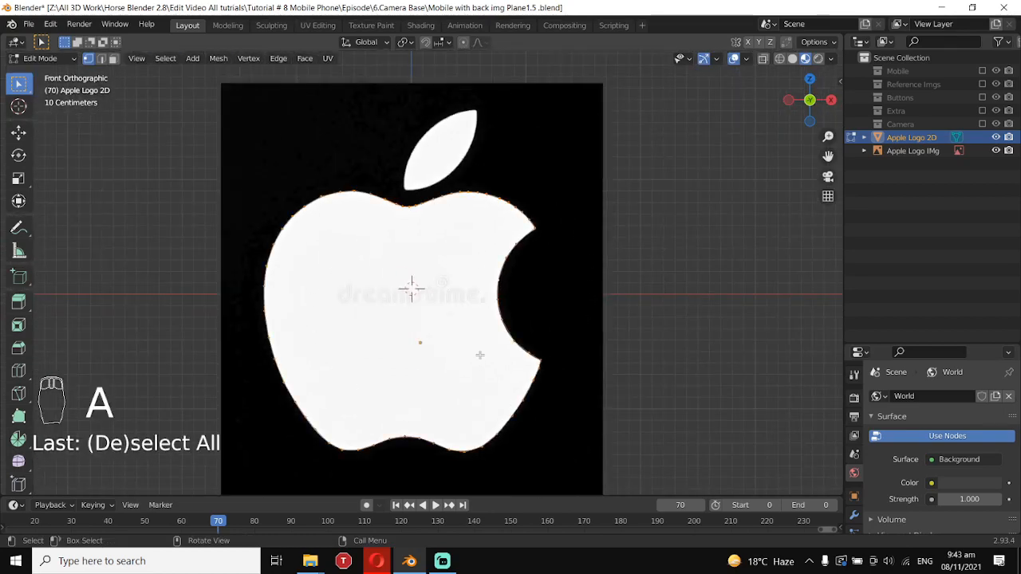
- Duplicate the vertex on the top notch's right slope and move the copy up about 0.123 m along Z onto the leaf's lower edge
{"action": "scroll", "coordinate": [473, 341], "scroll_direction": "down", "scroll_amount": 3}
{"action": "scroll", "coordinate": [465, 329], "scroll_direction": "up", "scroll_amount": 3}
{"action": "middle_click_drag", "start_coordinate": [428, 200], "coordinate": [424, 373], "text": "shift"}
{"action": "scroll", "coordinate": [436, 228], "scroll_direction": "up", "scroll_amount": 3}
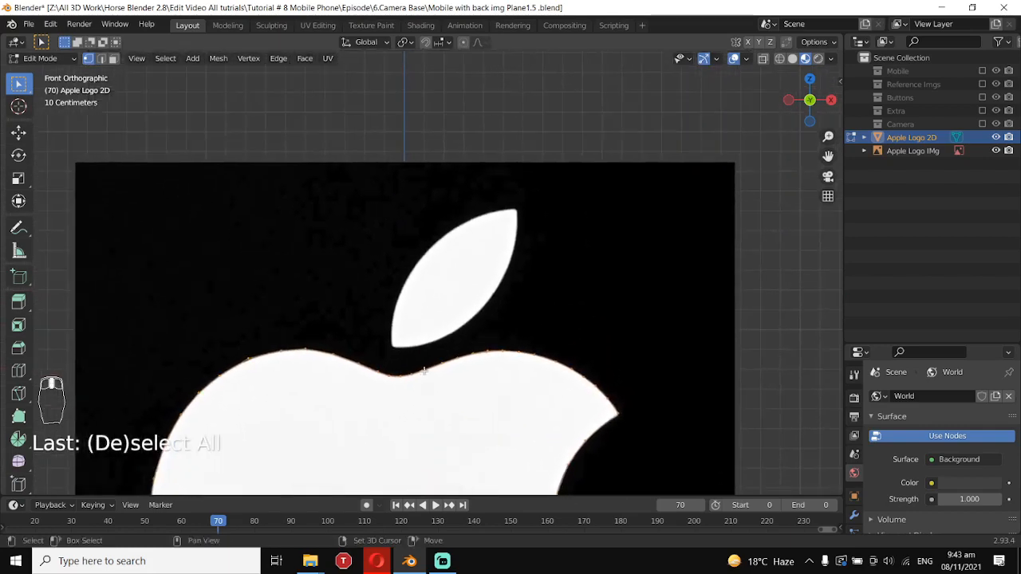
{"action": "scroll", "coordinate": [424, 371], "scroll_direction": "up", "scroll_amount": 1}
{"action": "left_click", "coordinate": [459, 396]}
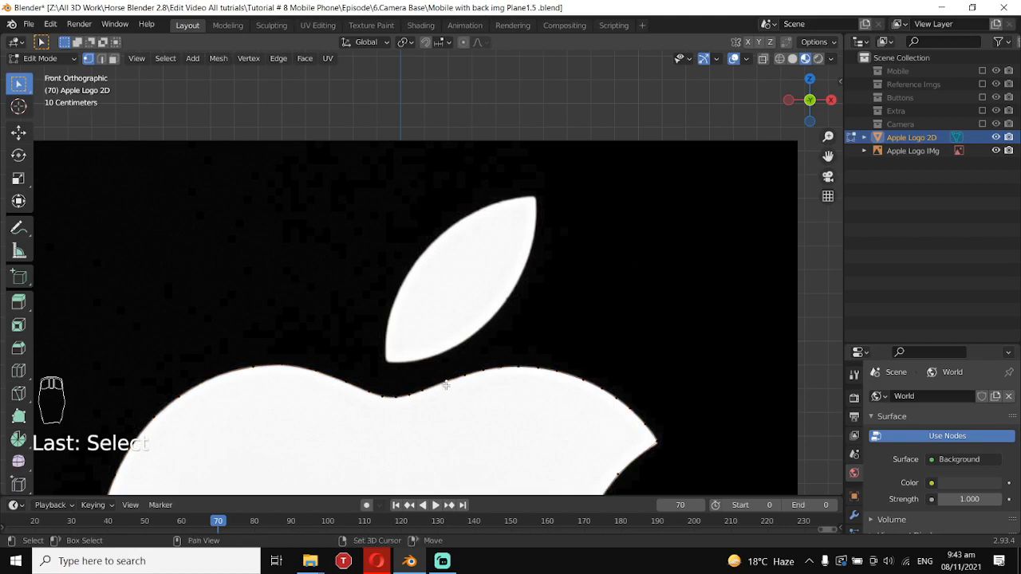
{"action": "key", "text": "shift+d"}
{"action": "left_click", "coordinate": [455, 348]}
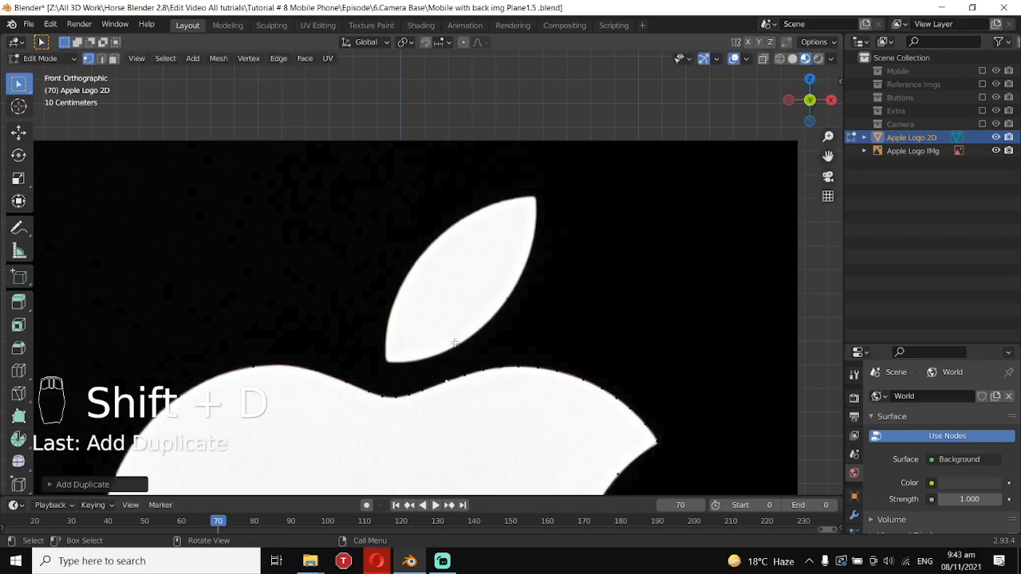
{"action": "key", "text": "g"}
{"action": "key", "text": "z"}
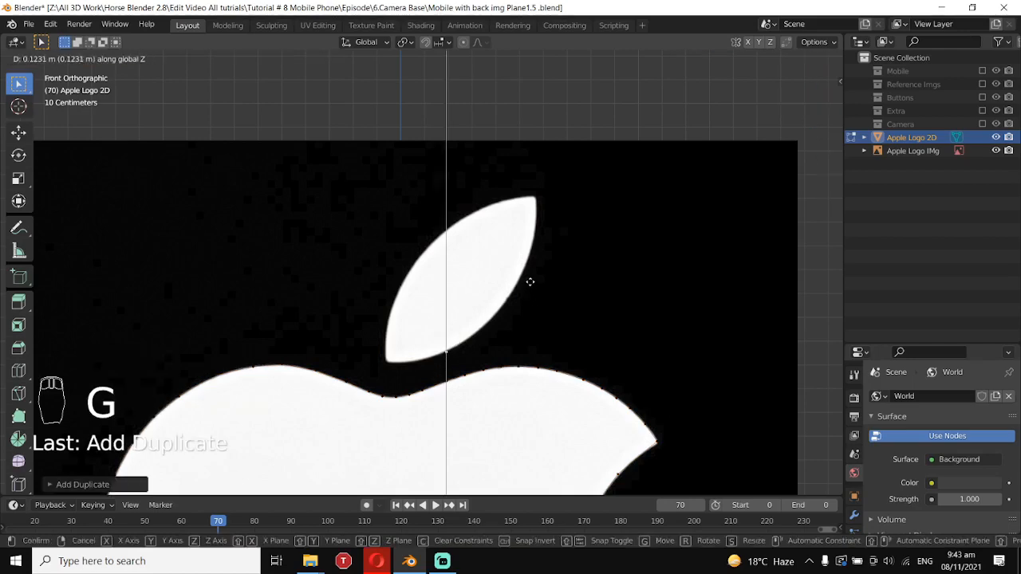
{"action": "left_click", "coordinate": [530, 281]}
- Extrude a chain of vertices from the leaf's lower edge up along its right curve to the upper tip
{"action": "key", "text": "e"}
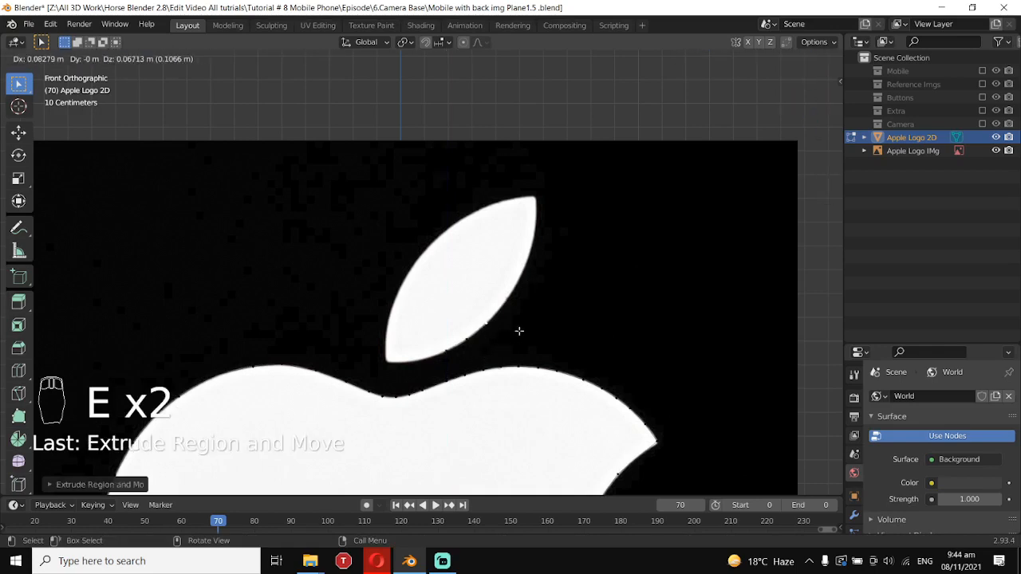
{"action": "left_click", "coordinate": [540, 310]}
{"action": "key", "text": "e"}
{"action": "left_click", "coordinate": [555, 284]}
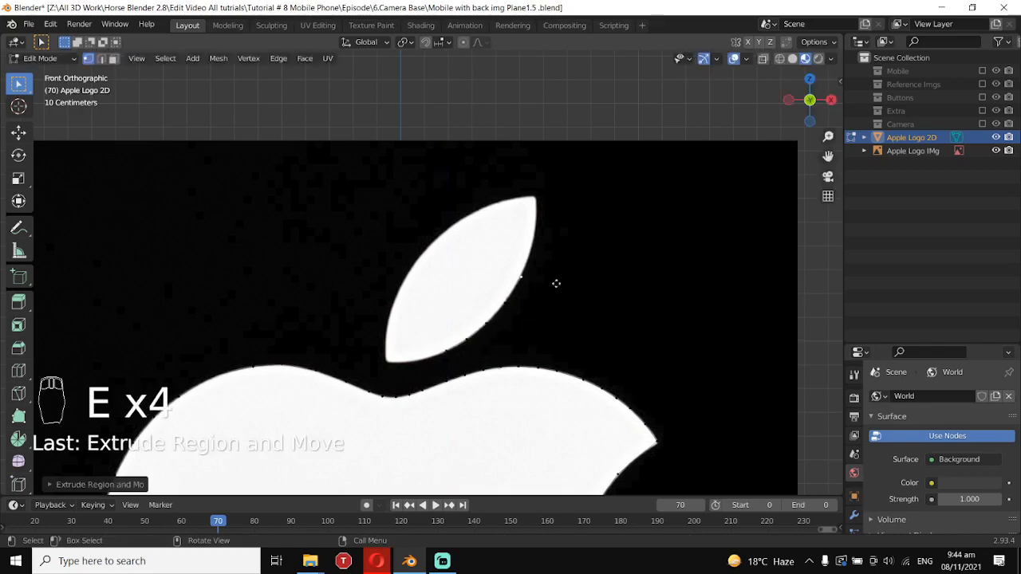
{"action": "key", "text": "e"}
{"action": "left_click", "coordinate": [565, 256]}
{"action": "key", "text": "e"}
{"action": "left_click", "coordinate": [567, 223]}
{"action": "key", "text": "e"}
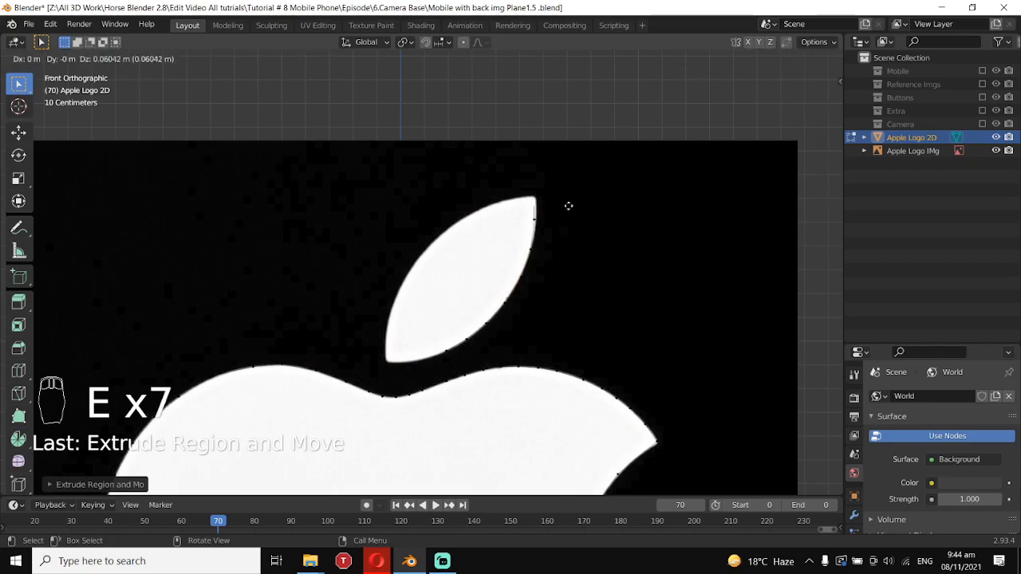
{"action": "left_click", "coordinate": [569, 199]}
- Continue extruding vertices from the leaf's upper tip down along the upper part of its left curve
{"action": "key", "text": "e"}
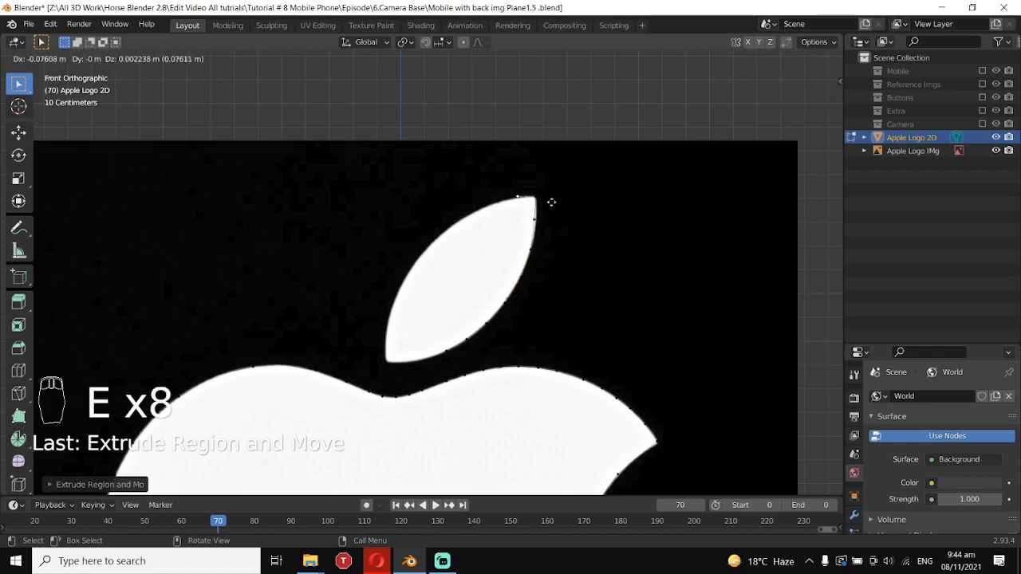
{"action": "left_click", "coordinate": [534, 207]}
{"action": "key", "text": "e"}
{"action": "left_click", "coordinate": [525, 211]}
{"action": "key", "text": "e"}
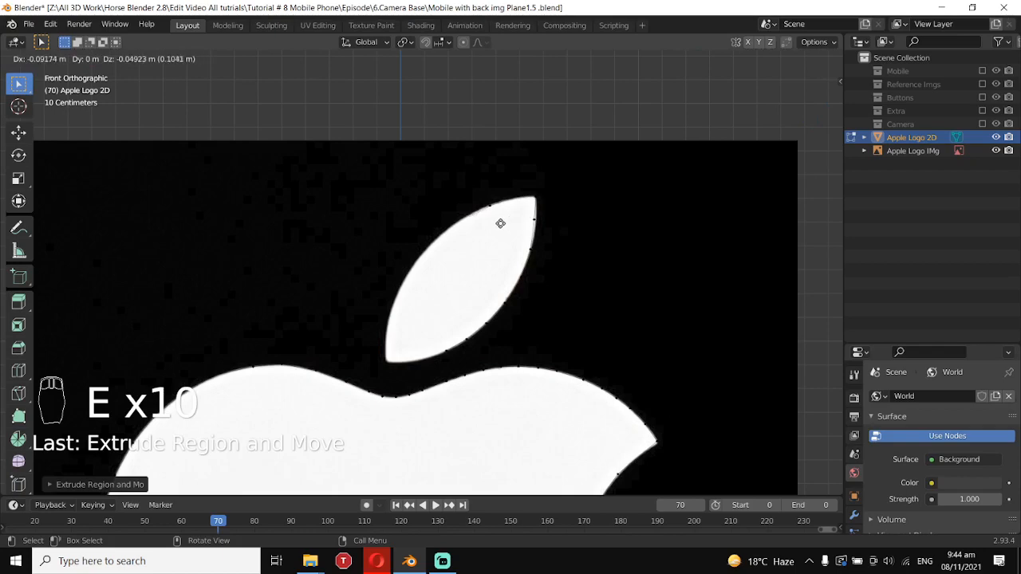
{"action": "left_click", "coordinate": [499, 221]}
{"action": "key", "text": "e"}
{"action": "left_click", "coordinate": [474, 243]}
- Extrude four more vertices down the leaf's left curve to just above the lower tip
{"action": "key", "text": "e"}
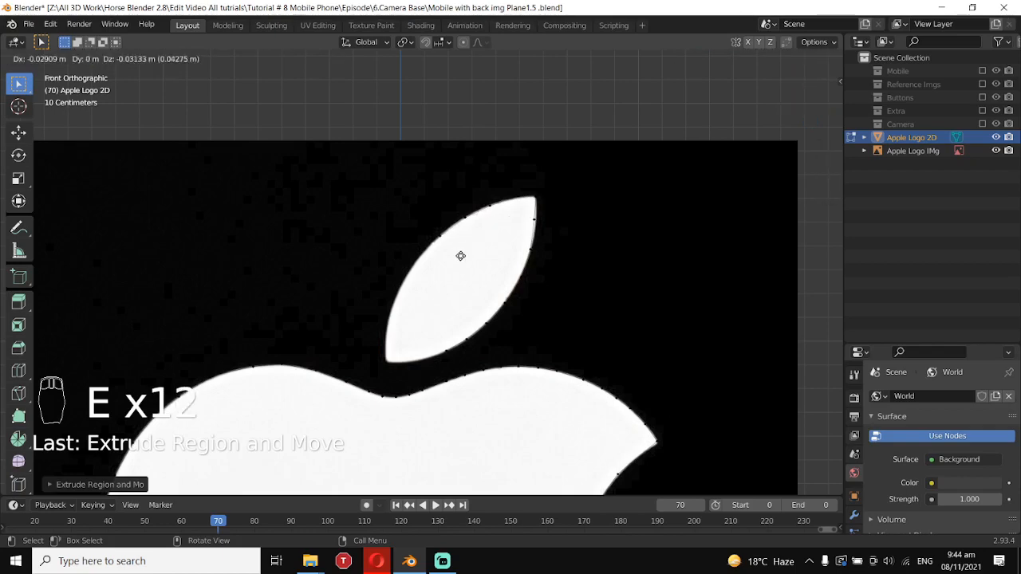
{"action": "left_click", "coordinate": [452, 271]}
{"action": "key", "text": "e"}
{"action": "left_click", "coordinate": [434, 297]}
{"action": "key", "text": "e"}
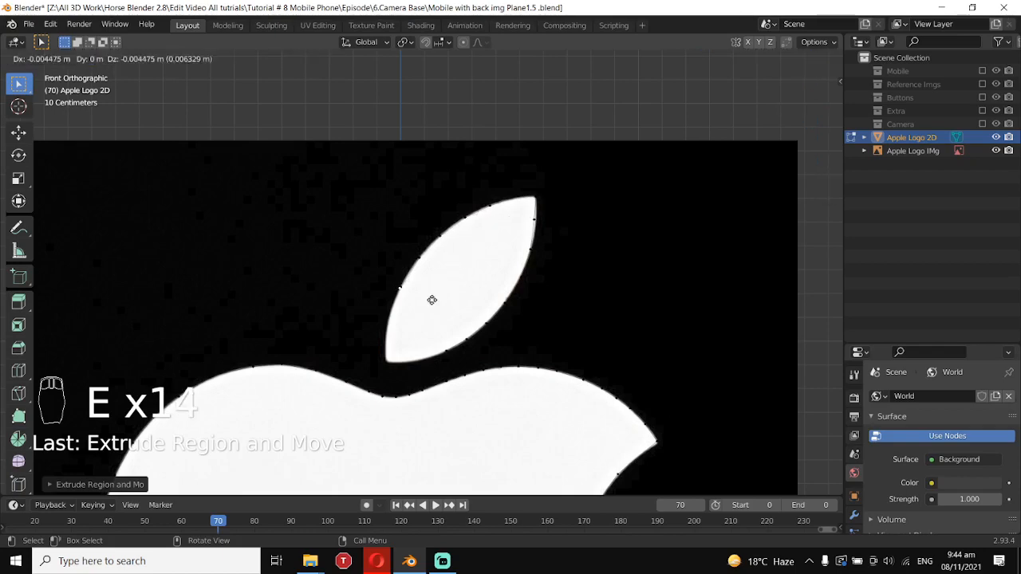
{"action": "left_click", "coordinate": [419, 327]}
{"action": "key", "text": "e"}
{"action": "left_click", "coordinate": [418, 347]}
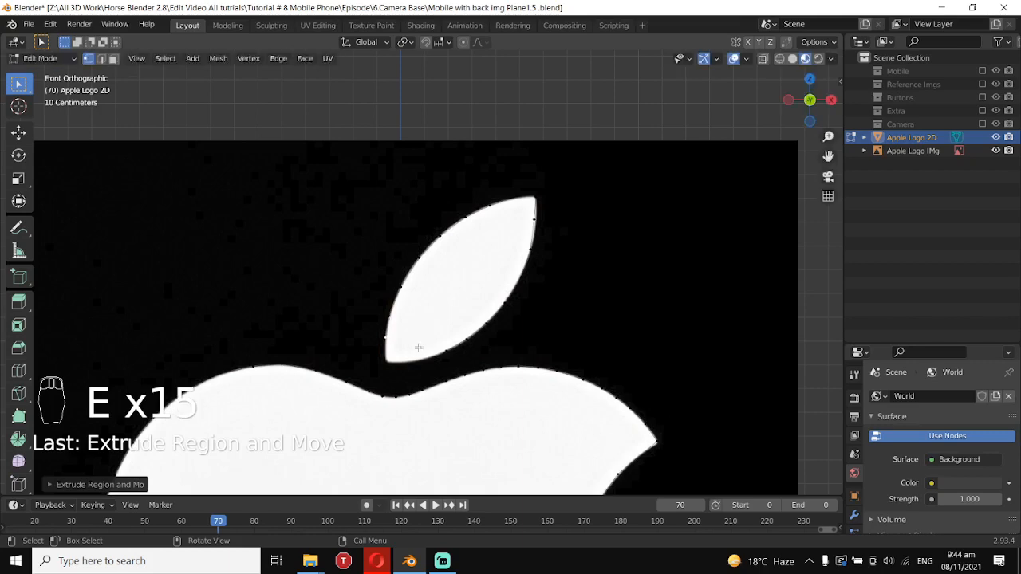
- Inspect the traced outline from an angle and from the side to check that all vertices lie in one plane
{"action": "scroll", "coordinate": [420, 355], "scroll_direction": "down", "scroll_amount": 8}
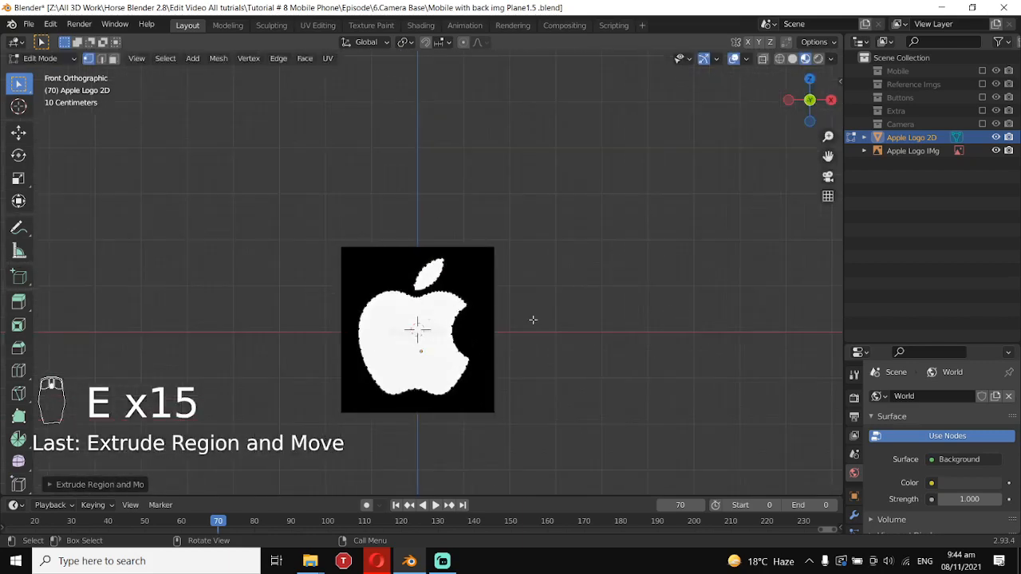
{"action": "middle_click_drag", "start_coordinate": [534, 321], "coordinate": [466, 230]}
{"action": "scroll", "coordinate": [437, 282], "scroll_direction": "up", "scroll_amount": 5}
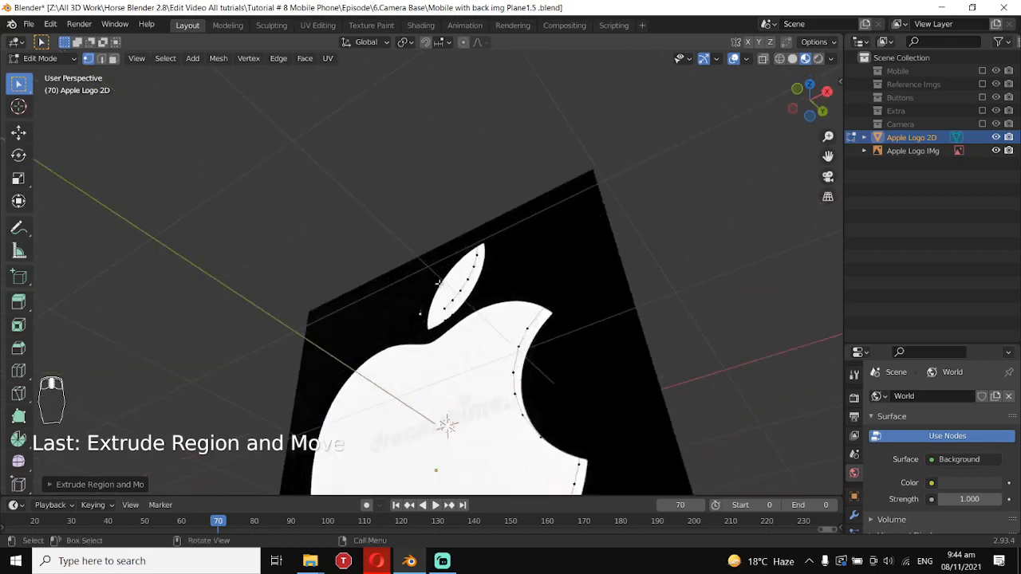
{"action": "key", "text": "KP_1"}
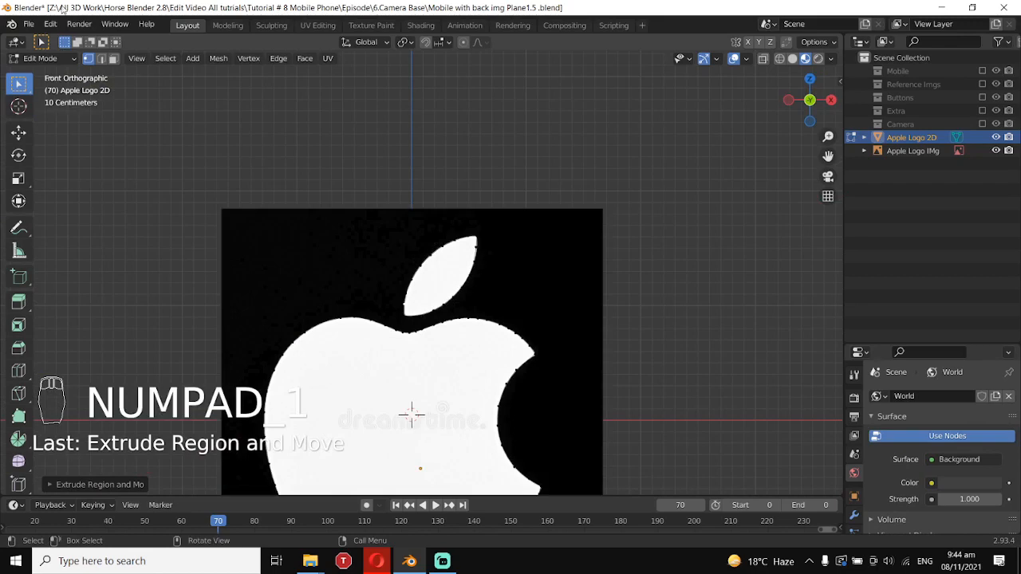
{"action": "key", "text": "KP_3"}
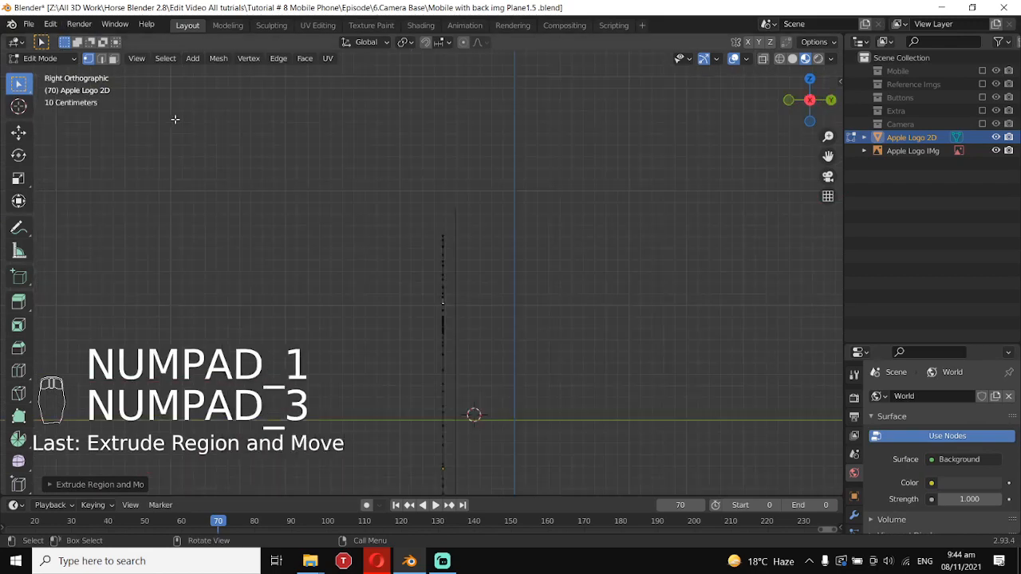
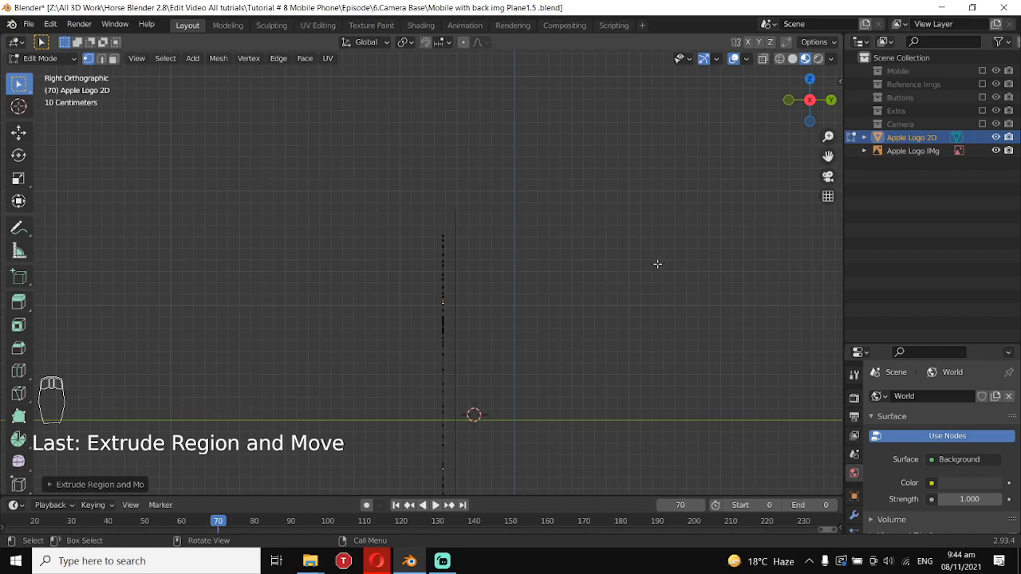
{"action": "key", "text": "KP_1"}
- Extrude vertices around the leaf's lower tip and join the last one to the leaf's first vertex with an edge
{"action": "scroll", "coordinate": [556, 360], "scroll_direction": "up", "scroll_amount": 3}
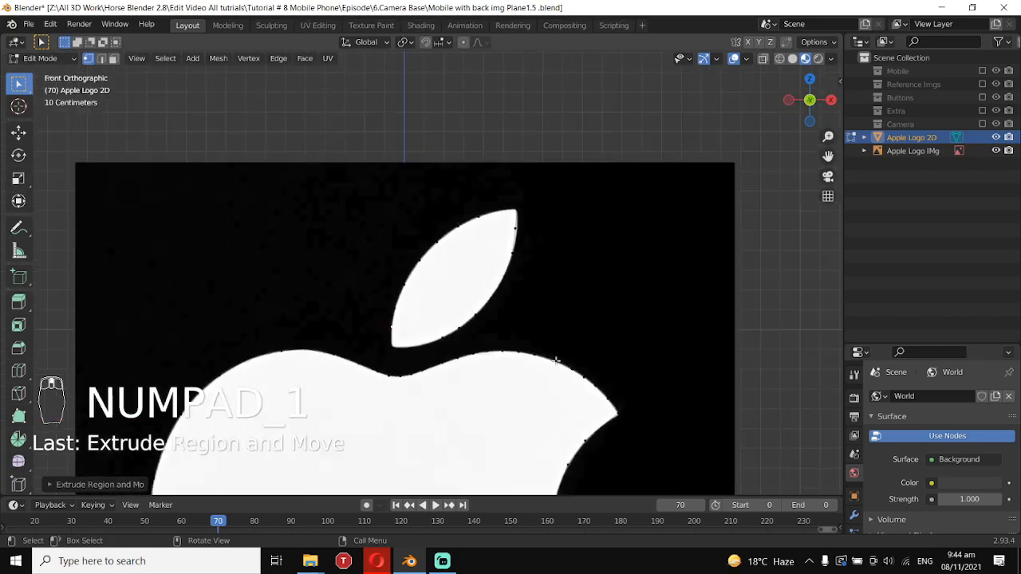
{"action": "scroll", "coordinate": [556, 361], "scroll_direction": "up", "scroll_amount": 3}
{"action": "key", "text": "e"}
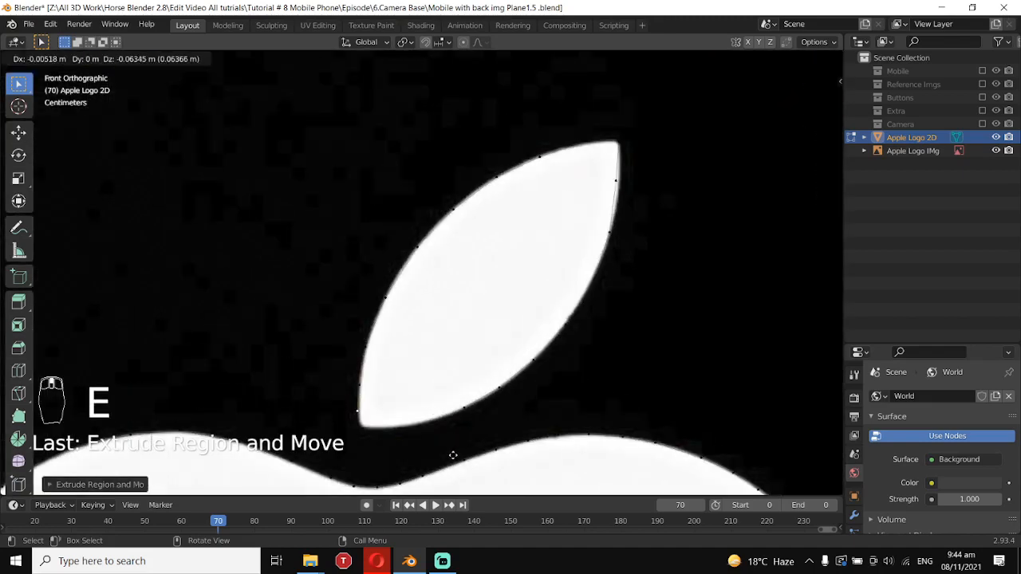
{"action": "key", "text": "e"}
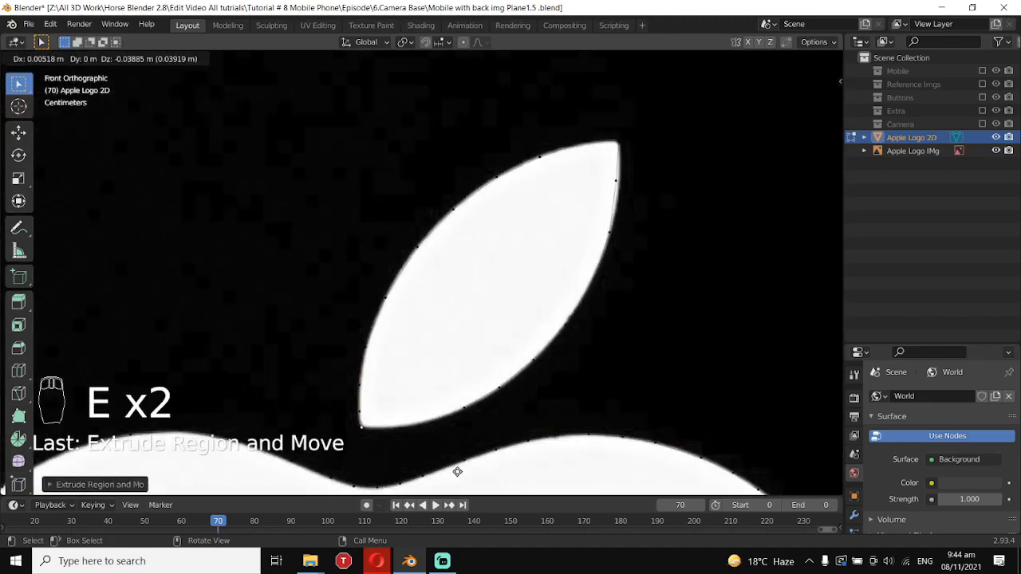
{"action": "key", "text": "e"}
{"action": "key", "text": "e"}
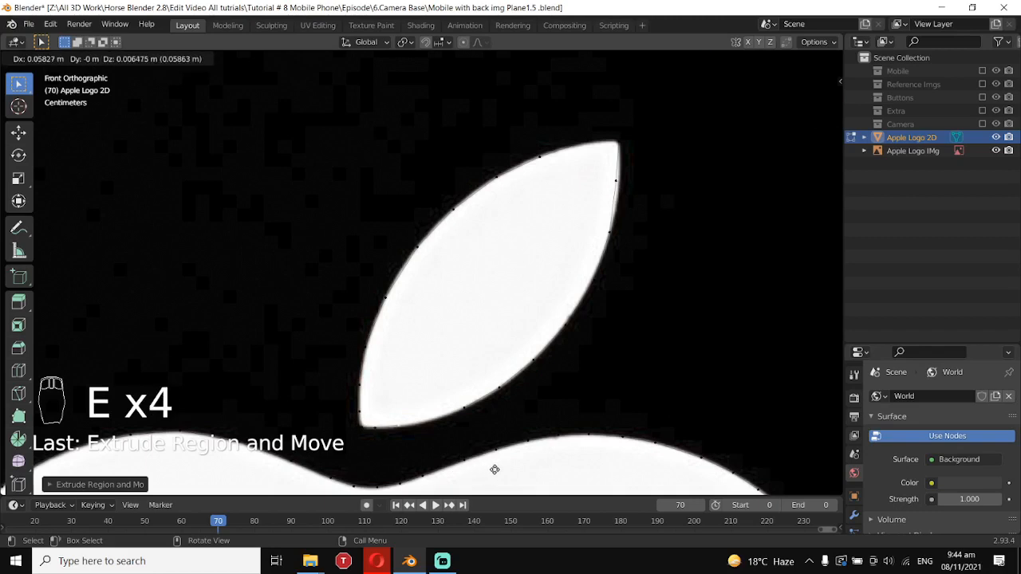
{"action": "key", "text": "e"}
{"action": "key", "text": "e"}
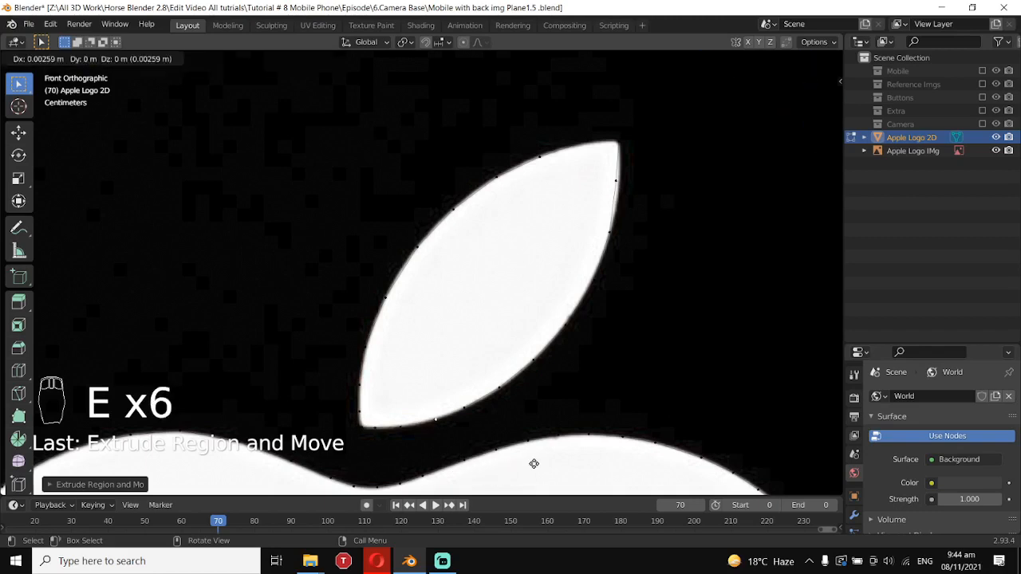
{"action": "left_click", "coordinate": [545, 461]}
{"action": "left_click", "coordinate": [473, 415], "text": "shift"}
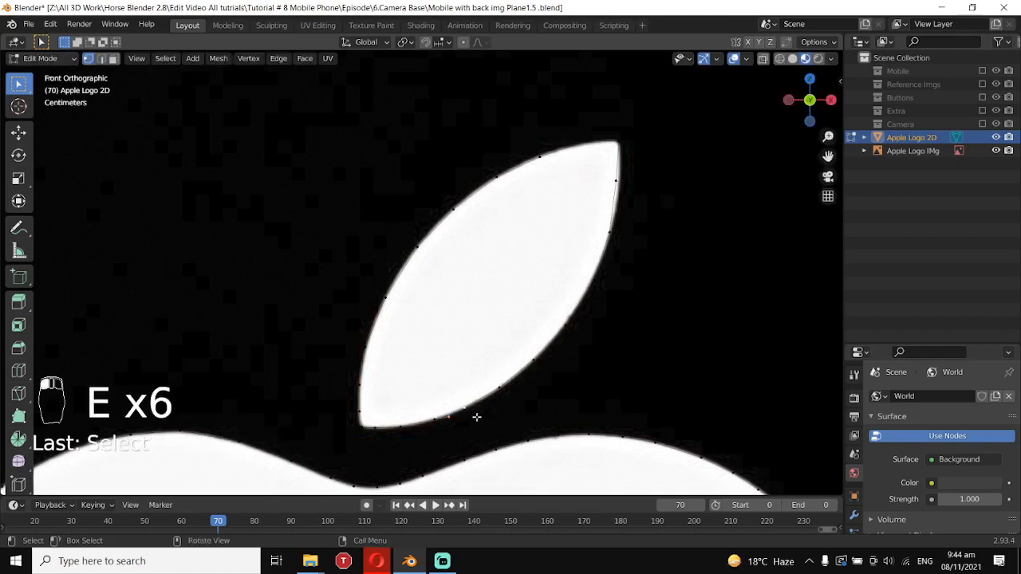
{"action": "key", "text": "f"}
- Move the vertex just below the leaf's upper tip and the tip vertex onto the leaf's edge
{"action": "scroll", "coordinate": [618, 224], "scroll_direction": "up", "scroll_amount": 2}
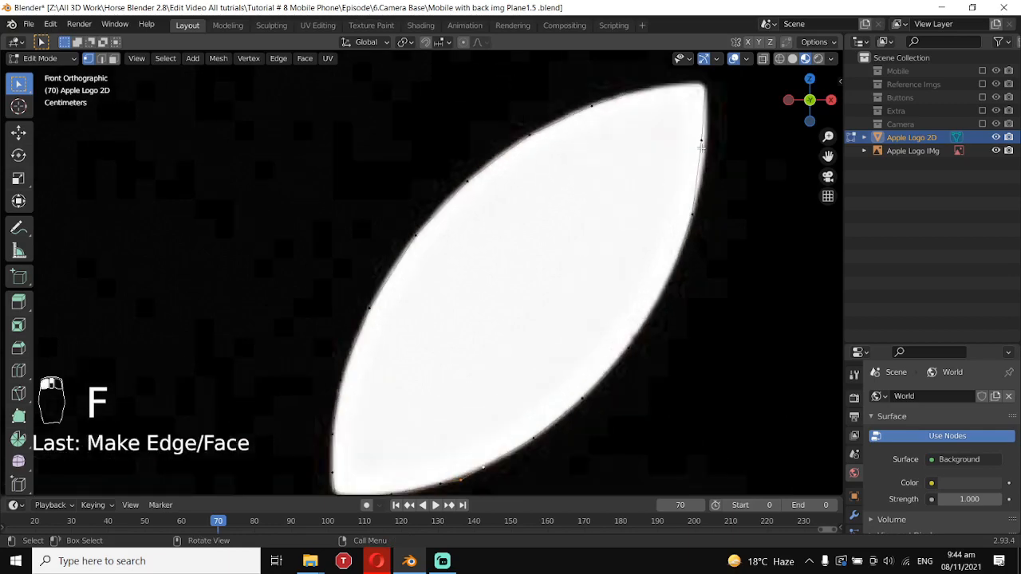
{"action": "left_click", "coordinate": [702, 147]}
{"action": "key", "text": "g"}
{"action": "left_click", "coordinate": [716, 161]}
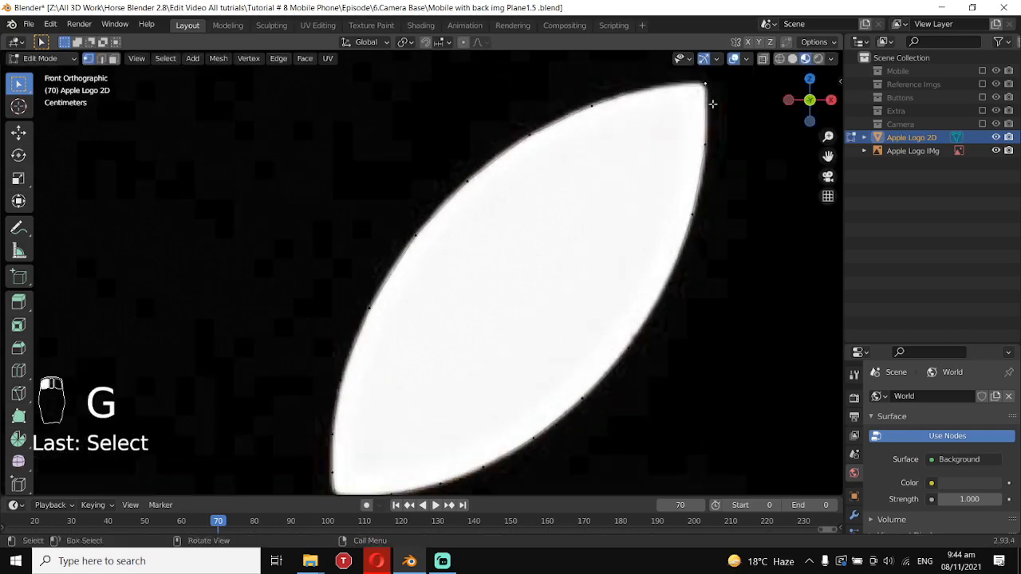
{"action": "key", "text": "g"}
{"action": "left_click", "coordinate": [707, 98]}
- Align three vertices along the upper half of the leaf's left curve with its edge
{"action": "left_click", "coordinate": [608, 102]}
{"action": "key", "text": "g"}
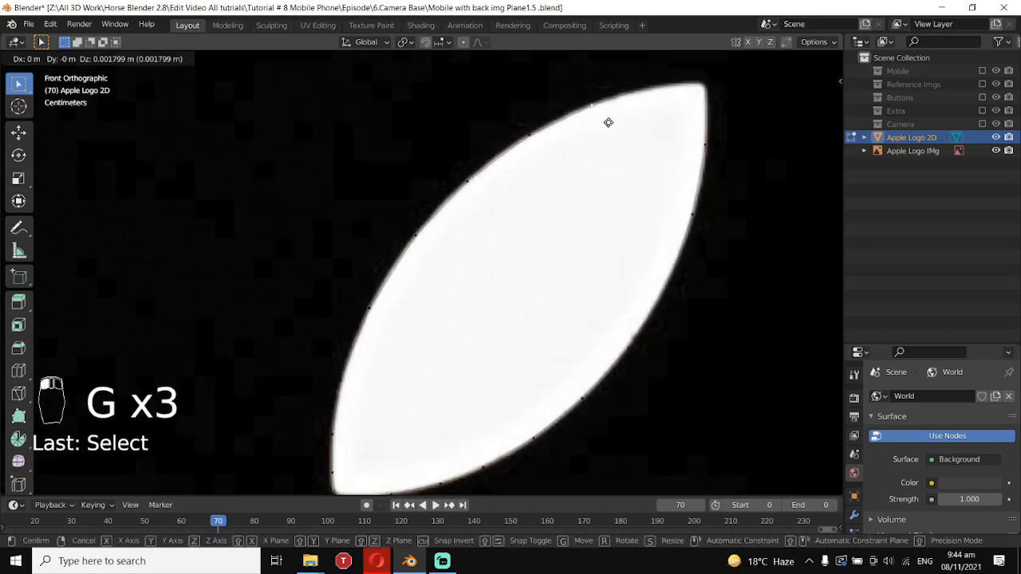
{"action": "left_click", "coordinate": [595, 137]}
{"action": "left_click", "coordinate": [477, 206]}
{"action": "key", "text": "g"}
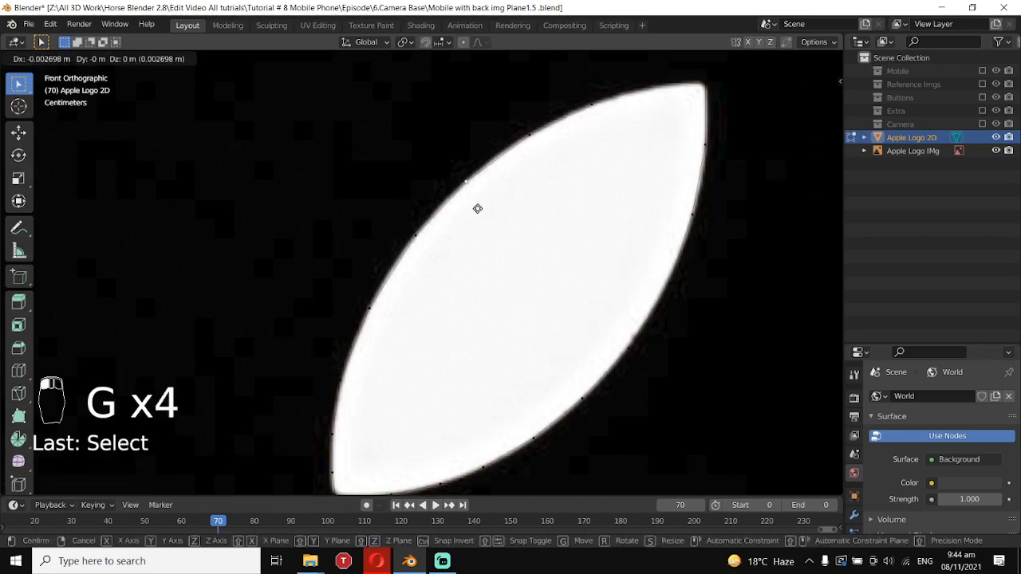
{"action": "left_click", "coordinate": [469, 215]}
{"action": "left_click", "coordinate": [421, 257]}
{"action": "key", "text": "g"}
{"action": "left_click", "coordinate": [407, 268]}
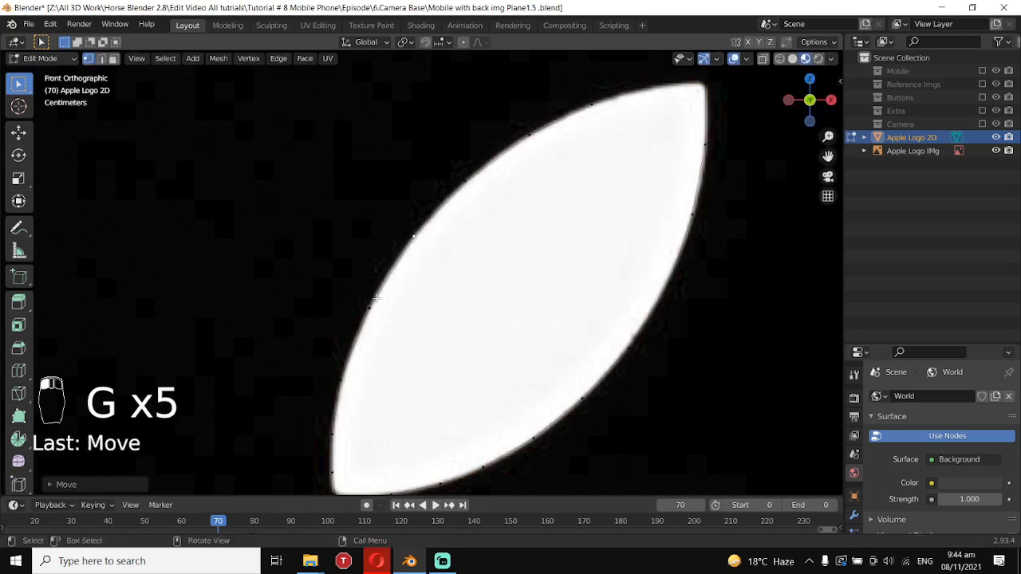
- Subdivide the segment midway down the leaf's left curve and move the new vertex out onto the leaf's edge
{"action": "left_click", "coordinate": [381, 300]}
{"action": "right_click", "coordinate": [426, 208]}
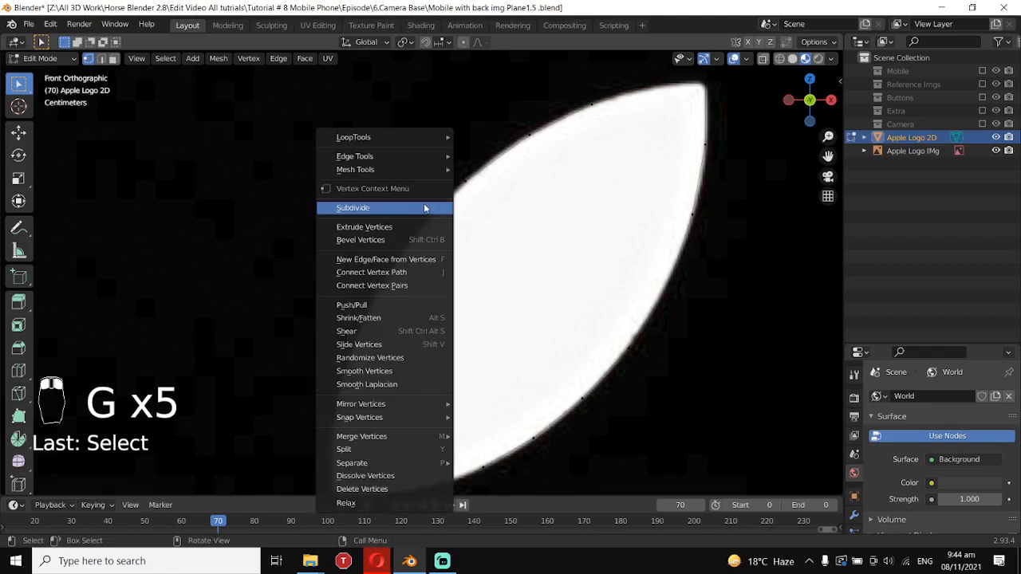
{"action": "left_click", "coordinate": [428, 210]}
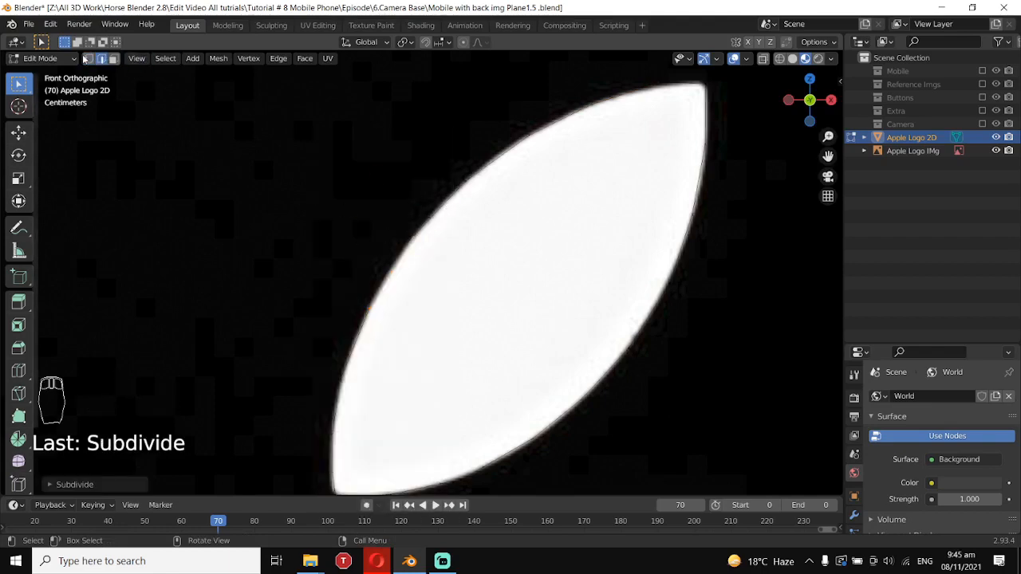
{"action": "left_click", "coordinate": [84, 58]}
{"action": "left_click", "coordinate": [89, 59]}
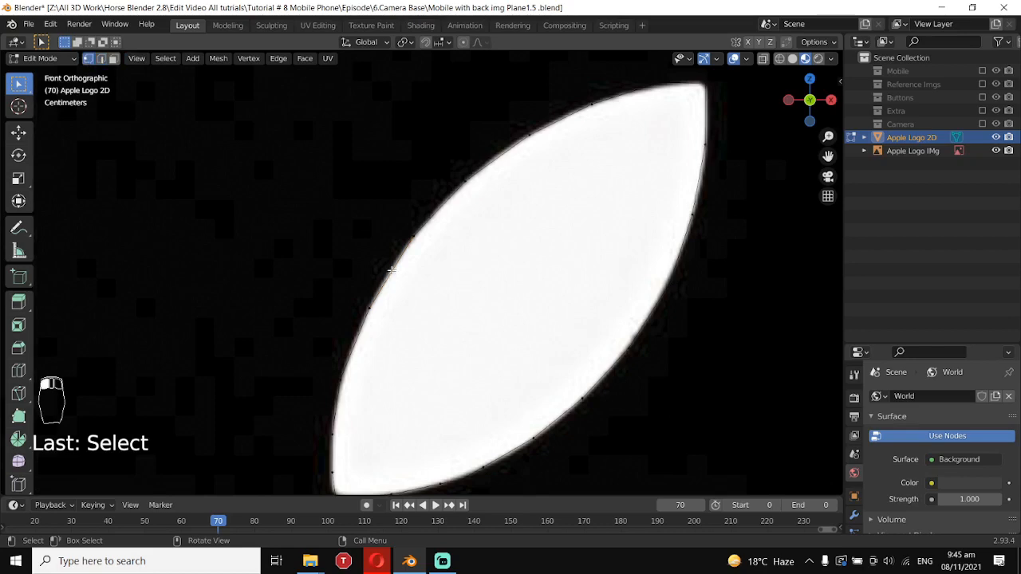
{"action": "key", "text": "g"}
{"action": "left_click", "coordinate": [372, 334]}
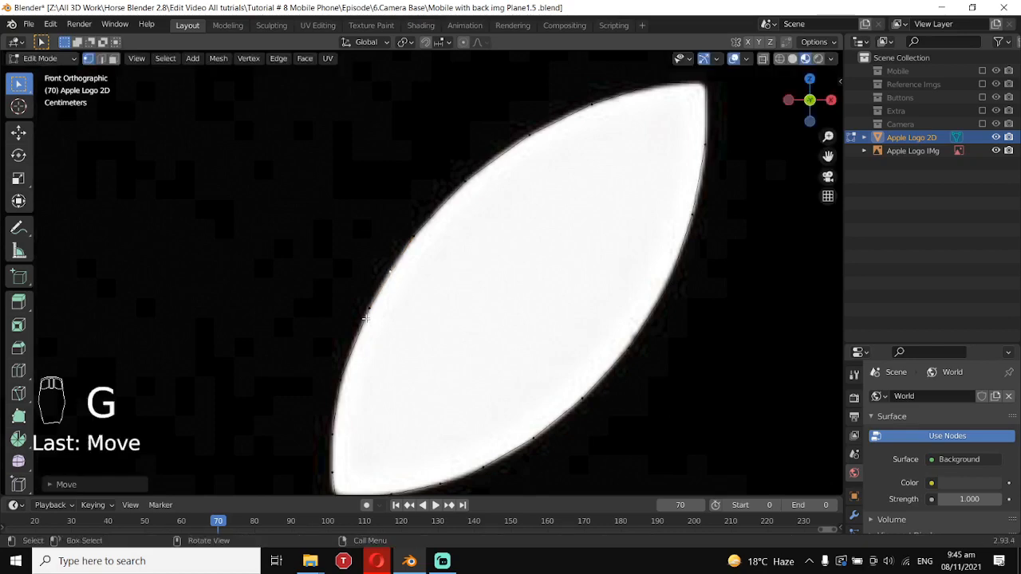
- Subdivide the next segment down the leaf's left curve and align the new vertex and the one below it with the edge
{"action": "left_click", "coordinate": [366, 317]}
{"action": "left_click", "coordinate": [346, 384], "text": "shift"}
{"action": "right_click", "coordinate": [498, 202]}
{"action": "left_click", "coordinate": [488, 194]}
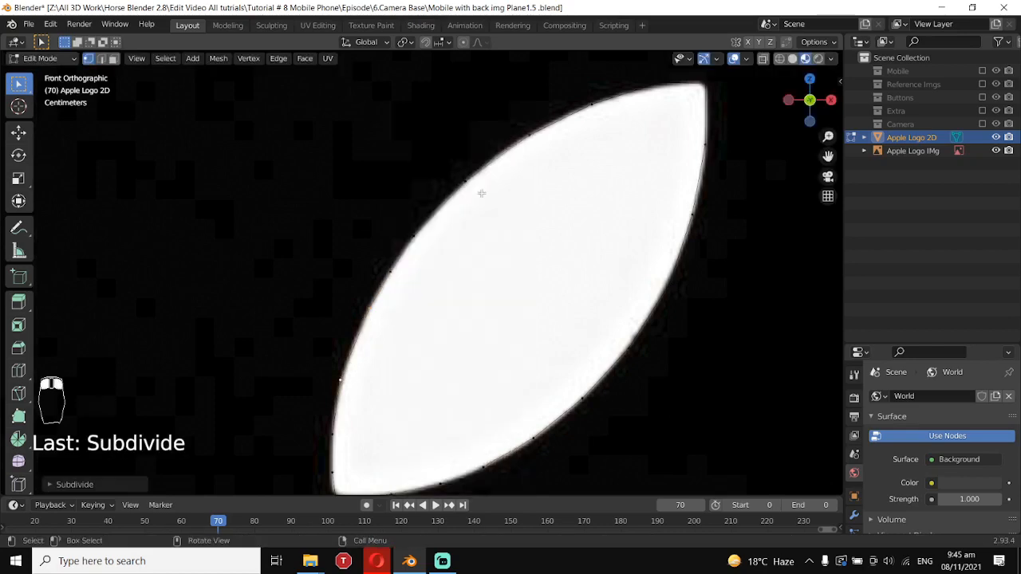
{"action": "left_click", "coordinate": [361, 341]}
{"action": "key", "text": "g"}
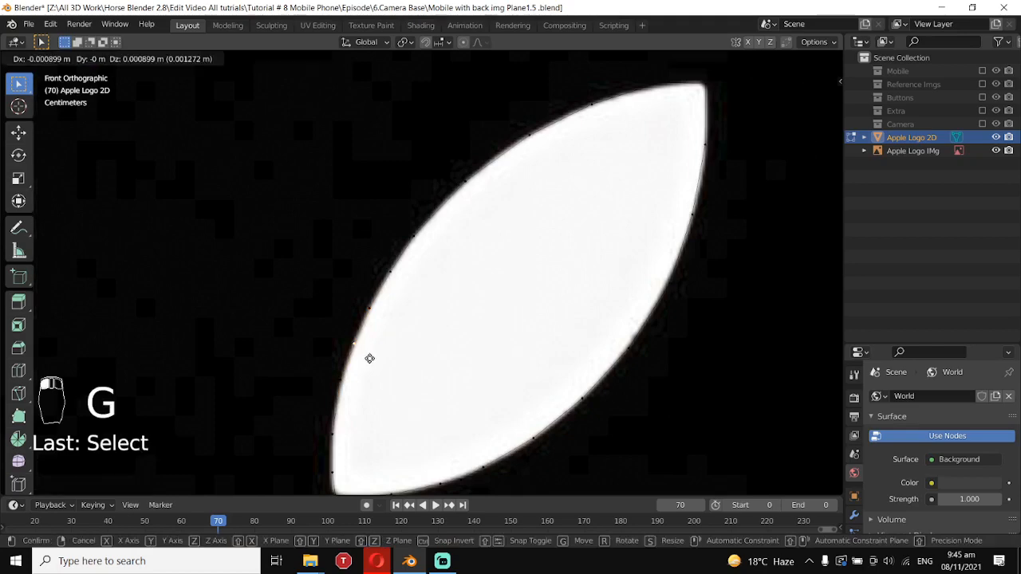
{"action": "left_click", "coordinate": [368, 358]}
{"action": "left_click", "coordinate": [350, 382]}
{"action": "key", "text": "g"}
{"action": "left_click", "coordinate": [353, 392]}
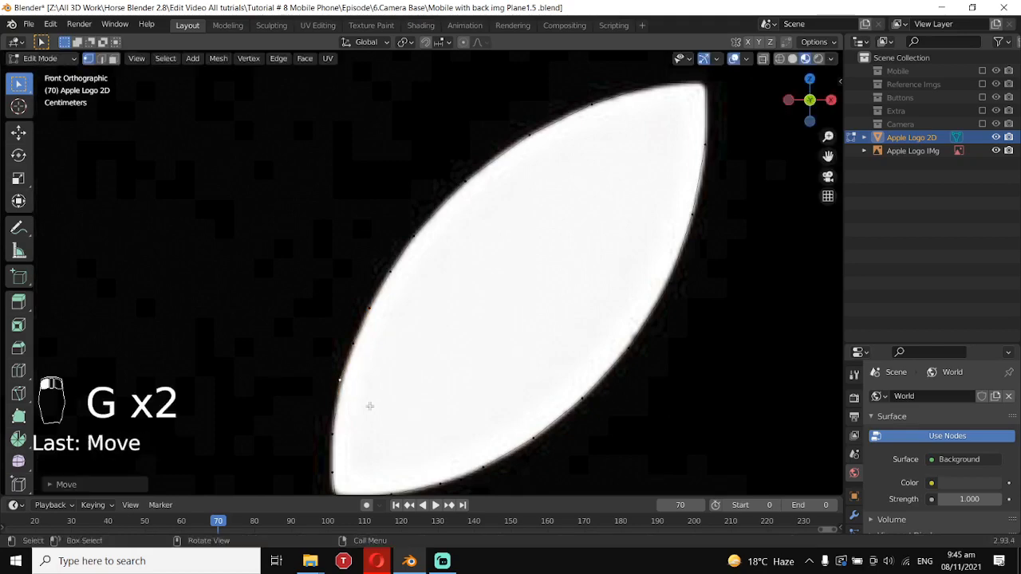
- Move the vertex just above the leaf's lower tip onto the leaf's edge
{"action": "middle_click_drag", "start_coordinate": [422, 405], "coordinate": [428, 278], "text": "shift"}
{"action": "scroll", "coordinate": [422, 296], "scroll_direction": "up", "scroll_amount": 1}
{"action": "left_click", "coordinate": [329, 373]}
{"action": "key", "text": "g"}
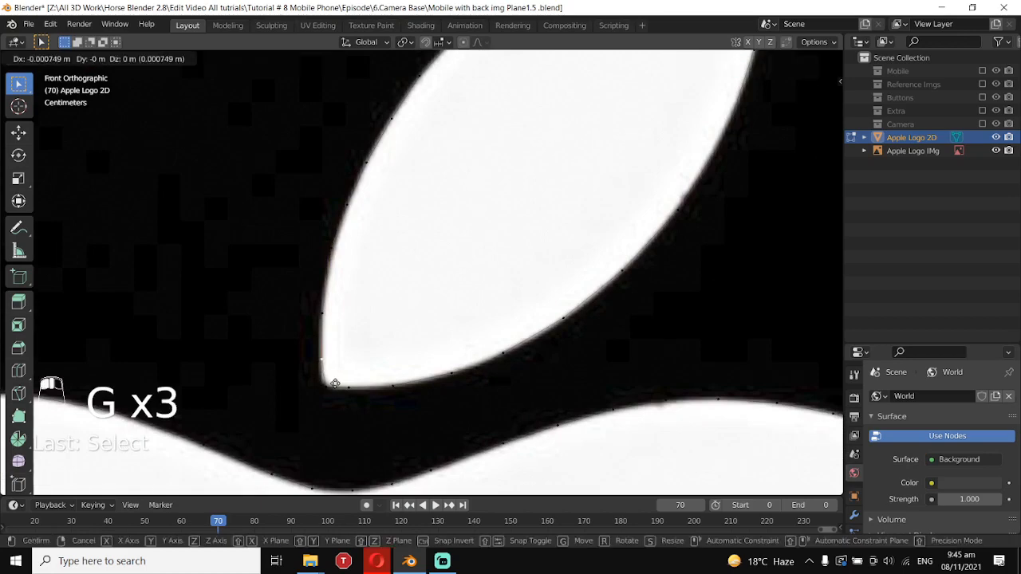
{"action": "left_click", "coordinate": [330, 387]}
{"action": "key", "text": "g"}
{"action": "left_click", "coordinate": [330, 394]}
- Align the vertices around the leaf's lower tip with the corner of the leaf in the image
{"action": "left_click", "coordinate": [327, 401]}
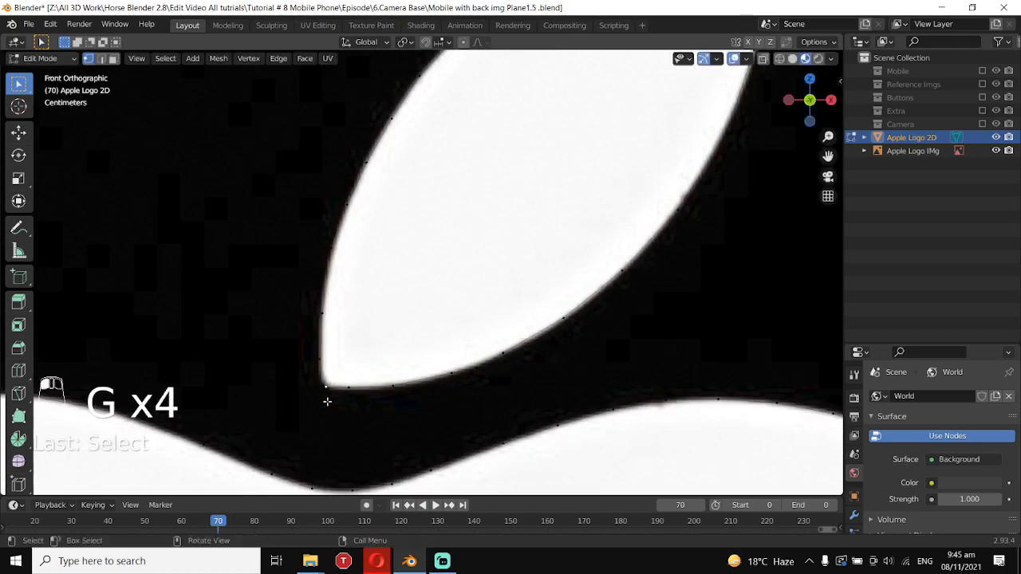
{"action": "key", "text": "g"}
{"action": "left_click", "coordinate": [323, 400]}
{"action": "key", "text": "g"}
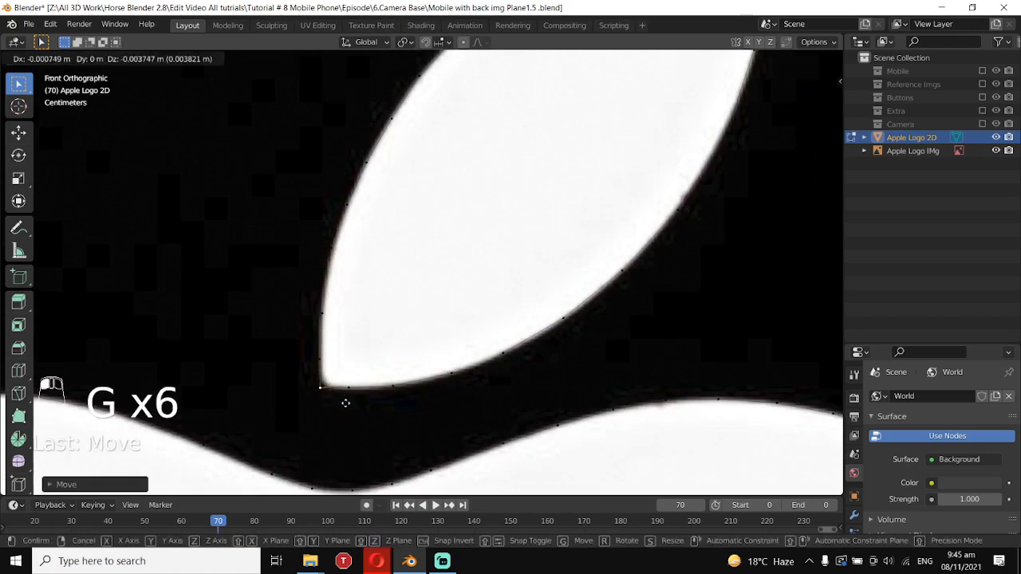
{"action": "left_click", "coordinate": [347, 401]}
{"action": "key", "text": "g"}
{"action": "left_click", "coordinate": [352, 387]}
{"action": "left_click", "coordinate": [349, 398]}
{"action": "key", "text": "g"}
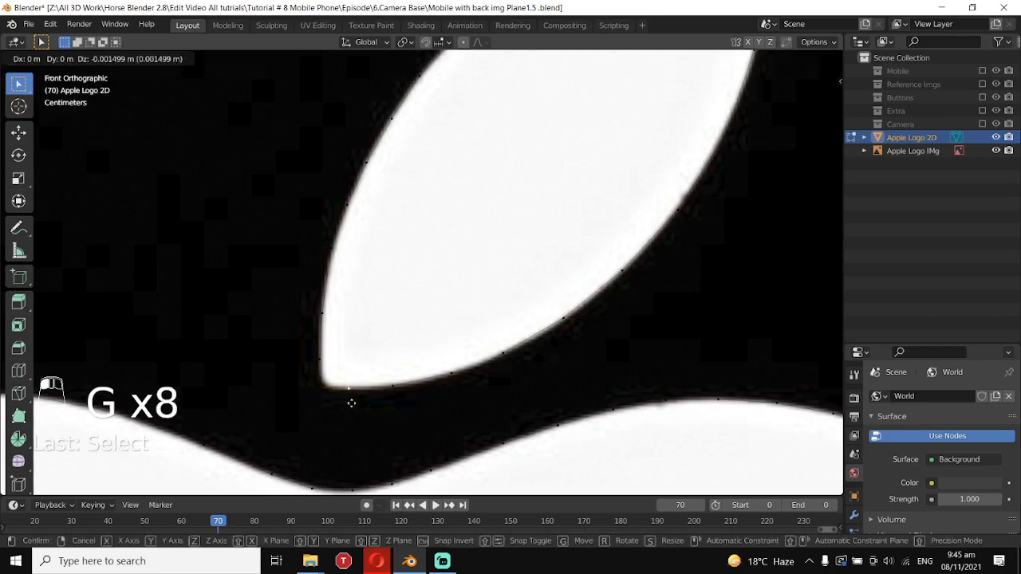
{"action": "left_click", "coordinate": [339, 379]}
- Align four vertices along the lower half of the leaf's right curve with its edge
{"action": "left_click", "coordinate": [393, 388]}
{"action": "key", "text": "g"}
{"action": "left_click", "coordinate": [474, 376]}
{"action": "left_click", "coordinate": [462, 373]}
{"action": "key", "text": "g"}
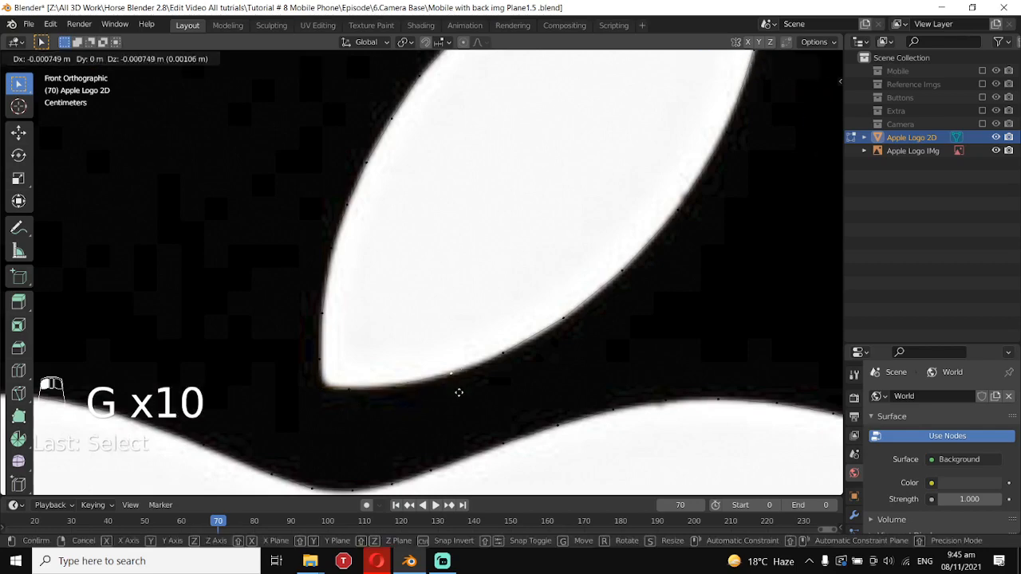
{"action": "left_click", "coordinate": [471, 387]}
{"action": "left_click", "coordinate": [516, 350]}
{"action": "key", "text": "g"}
{"action": "left_click", "coordinate": [523, 356]}
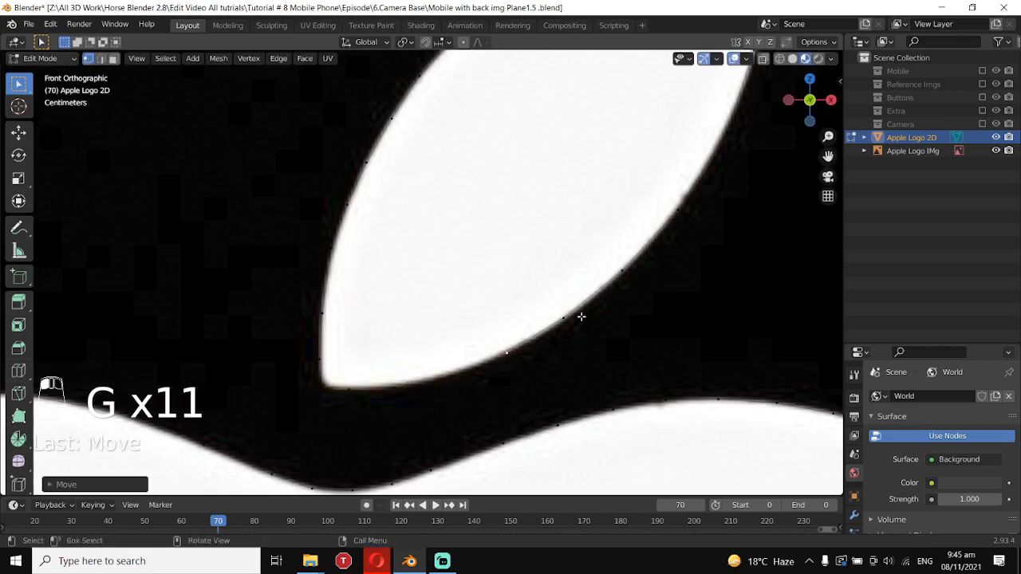
{"action": "left_click", "coordinate": [582, 318]}
{"action": "key", "text": "g"}
{"action": "left_click", "coordinate": [623, 292]}
- Align the two uppermost vertices of the leaf's right curve and its upper tip vertex with the image edge
{"action": "scroll", "coordinate": [623, 292], "scroll_direction": "down", "scroll_amount": 2}
{"action": "scroll", "coordinate": [620, 287], "scroll_direction": "down", "scroll_amount": 3}
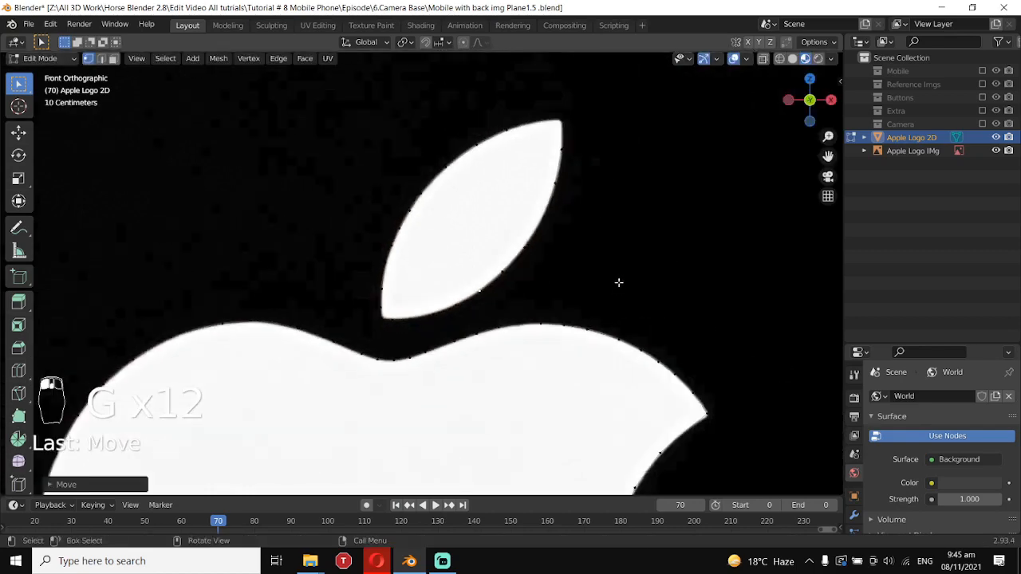
{"action": "scroll", "coordinate": [619, 280], "scroll_direction": "up", "scroll_amount": 2}
{"action": "middle_click_drag", "start_coordinate": [627, 259], "coordinate": [449, 401], "text": "shift"}
{"action": "scroll", "coordinate": [449, 396], "scroll_direction": "up", "scroll_amount": 3}
{"action": "scroll", "coordinate": [449, 395], "scroll_direction": "up", "scroll_amount": 2}
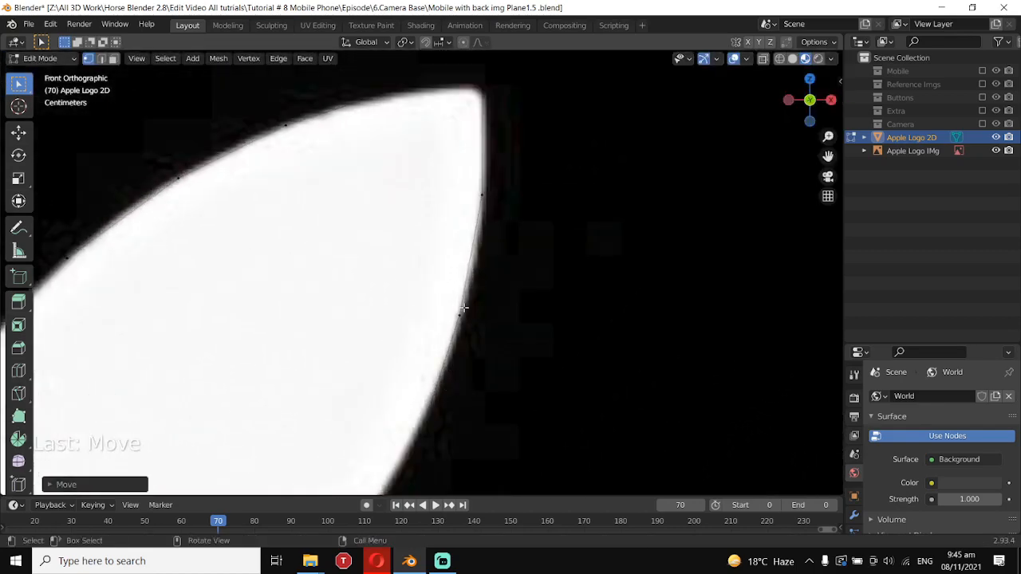
{"action": "left_click", "coordinate": [467, 315]}
{"action": "key", "text": "g"}
{"action": "left_click", "coordinate": [478, 332]}
{"action": "left_click", "coordinate": [478, 195]}
{"action": "key", "text": "g"}
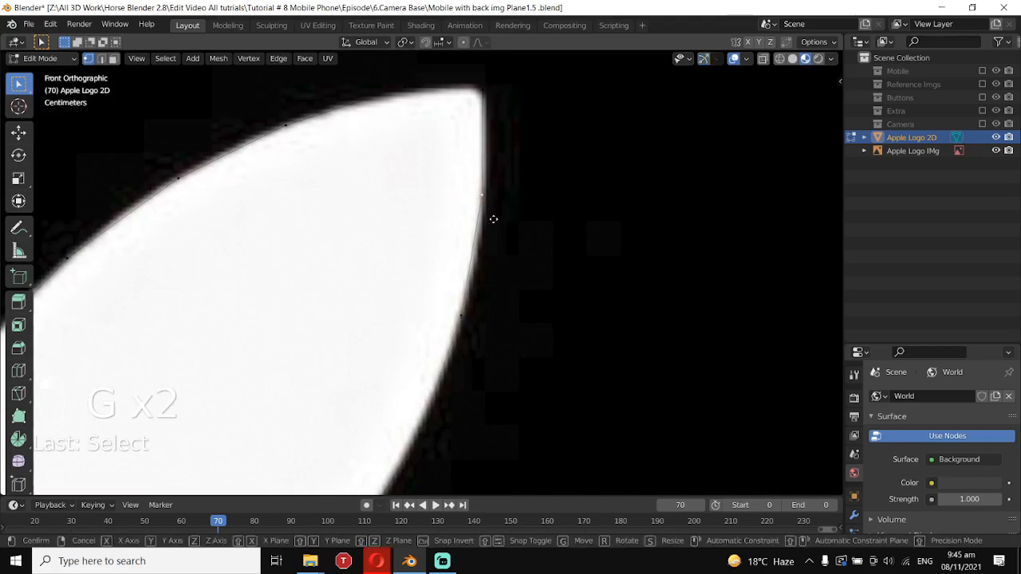
{"action": "left_click", "coordinate": [497, 216]}
{"action": "left_click", "coordinate": [484, 87]}
{"action": "key", "text": "g"}
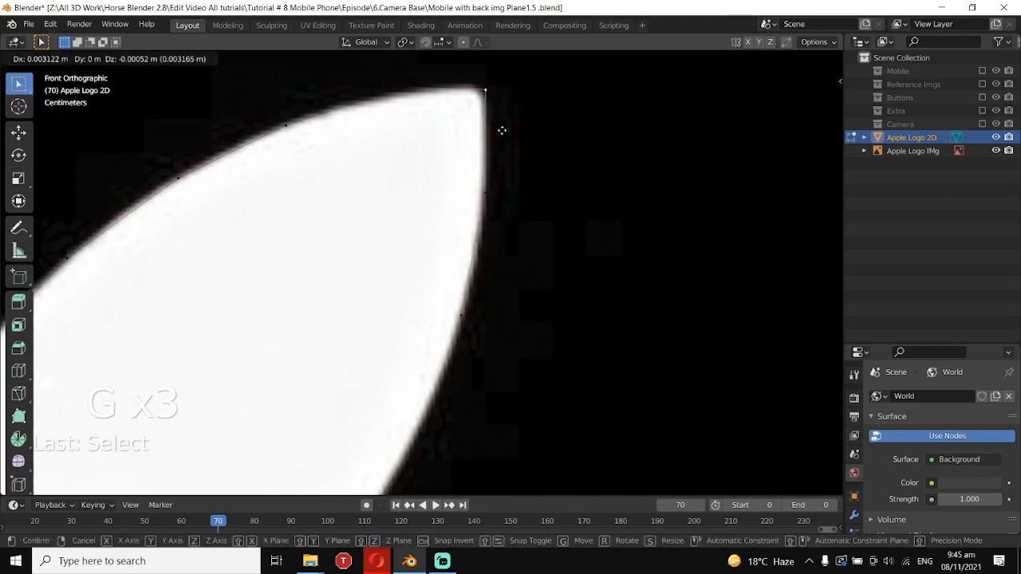
{"action": "left_click", "coordinate": [503, 150]}
- Select the whole outline and fill the apple body and the leaf with faces
{"action": "scroll", "coordinate": [493, 201], "scroll_direction": "down", "scroll_amount": 1}
{"action": "scroll", "coordinate": [486, 214], "scroll_direction": "down", "scroll_amount": 2}
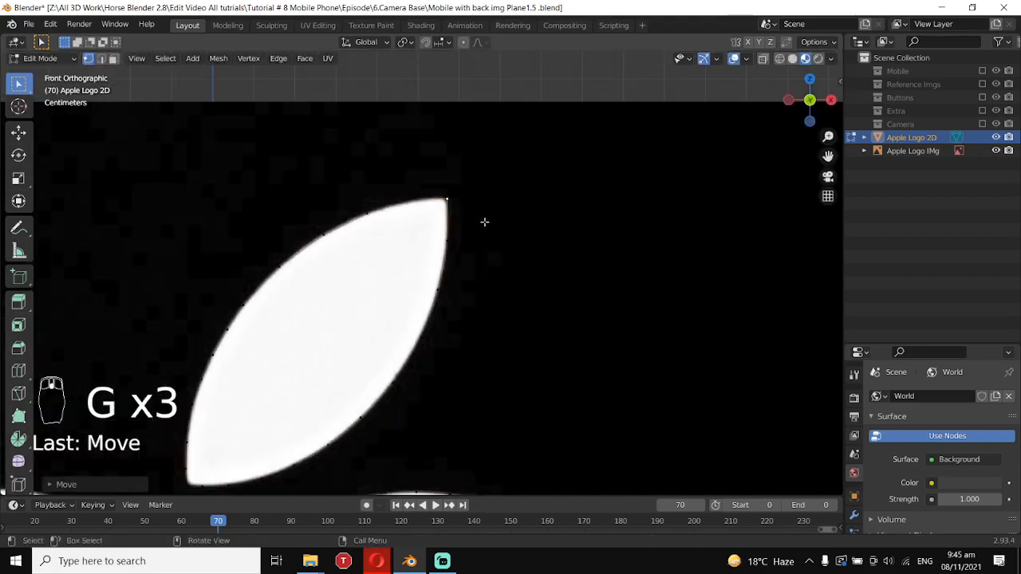
{"action": "key", "text": "a"}
{"action": "scroll", "coordinate": [483, 219], "scroll_direction": "down", "scroll_amount": 2}
{"action": "scroll", "coordinate": [481, 220], "scroll_direction": "down", "scroll_amount": 2}
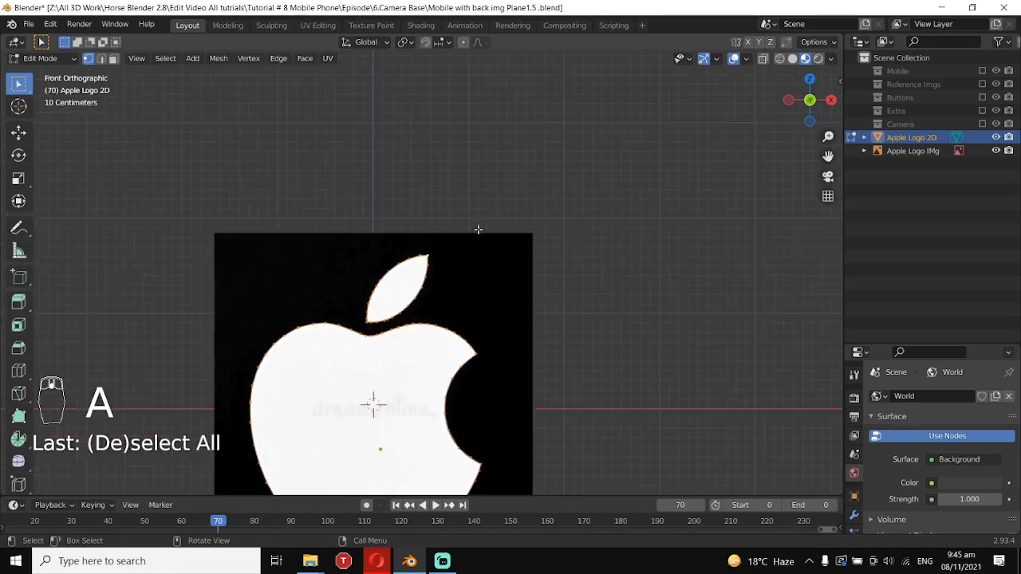
{"action": "middle_click_drag", "start_coordinate": [429, 321], "coordinate": [469, 249]}
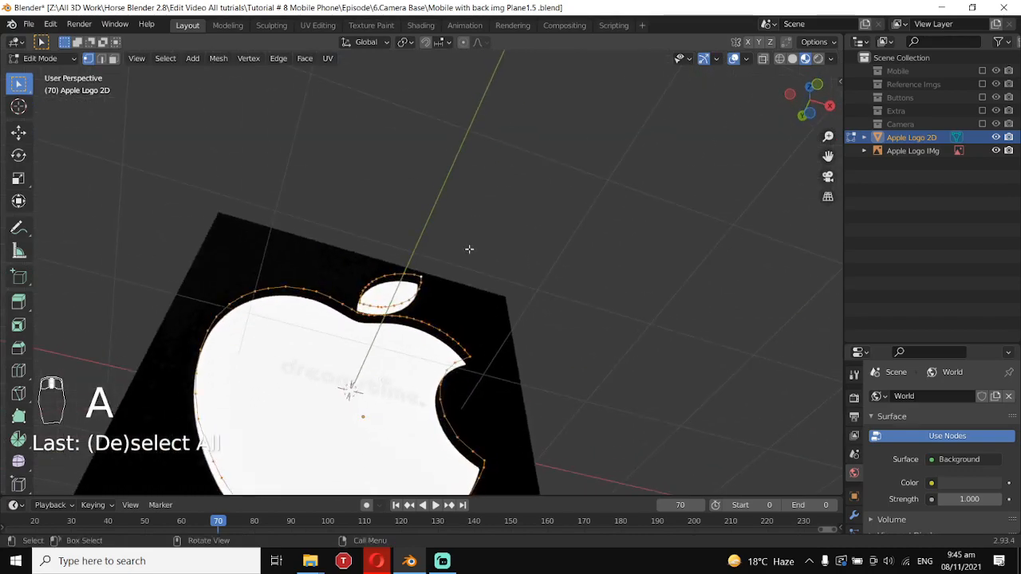
{"action": "key", "text": "KP_1"}
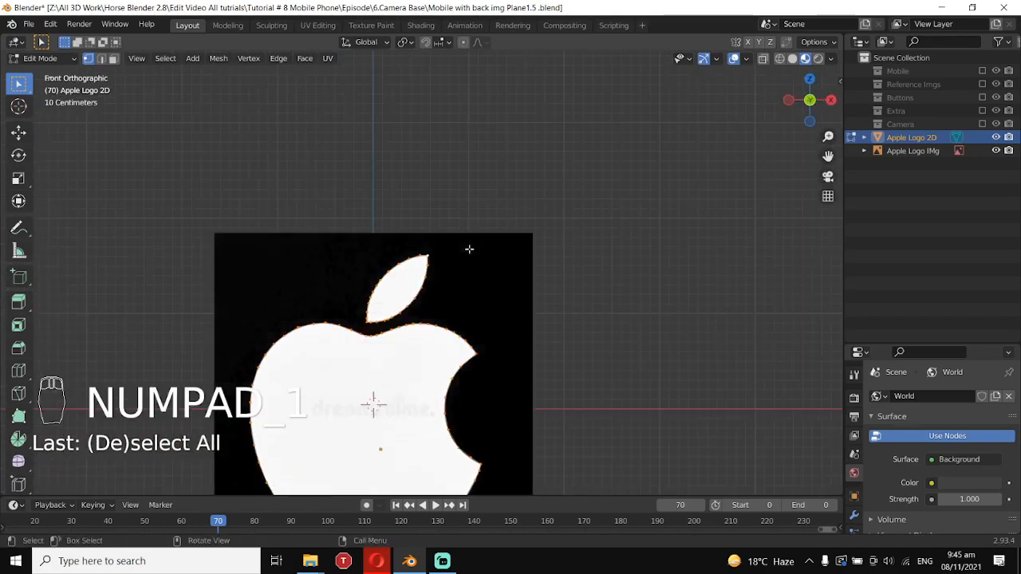
{"action": "scroll", "coordinate": [428, 306], "scroll_direction": "up", "scroll_amount": 2}
{"action": "scroll", "coordinate": [425, 301], "scroll_direction": "up", "scroll_amount": 4}
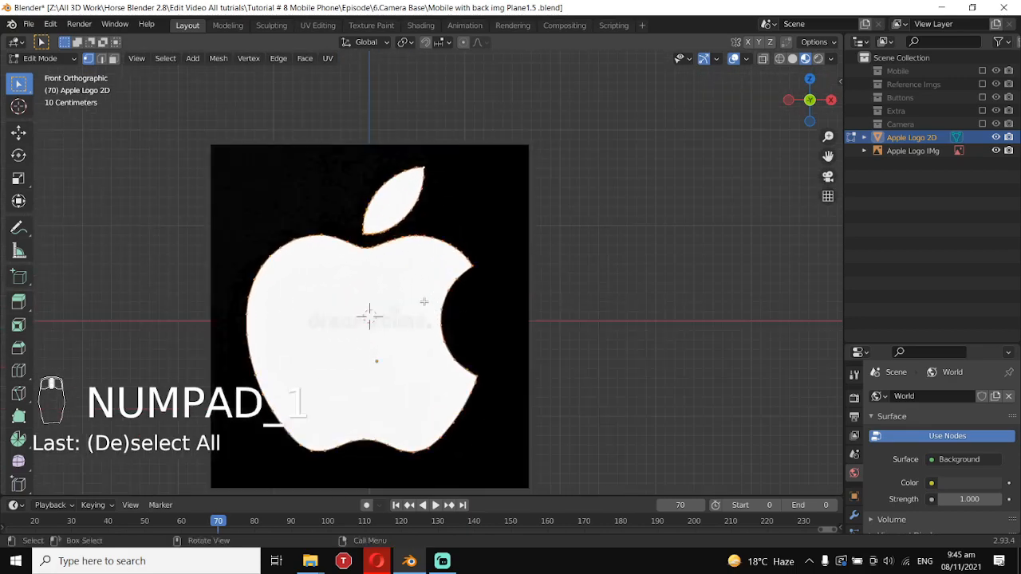
{"action": "scroll", "coordinate": [423, 297], "scroll_direction": "down", "scroll_amount": 4}
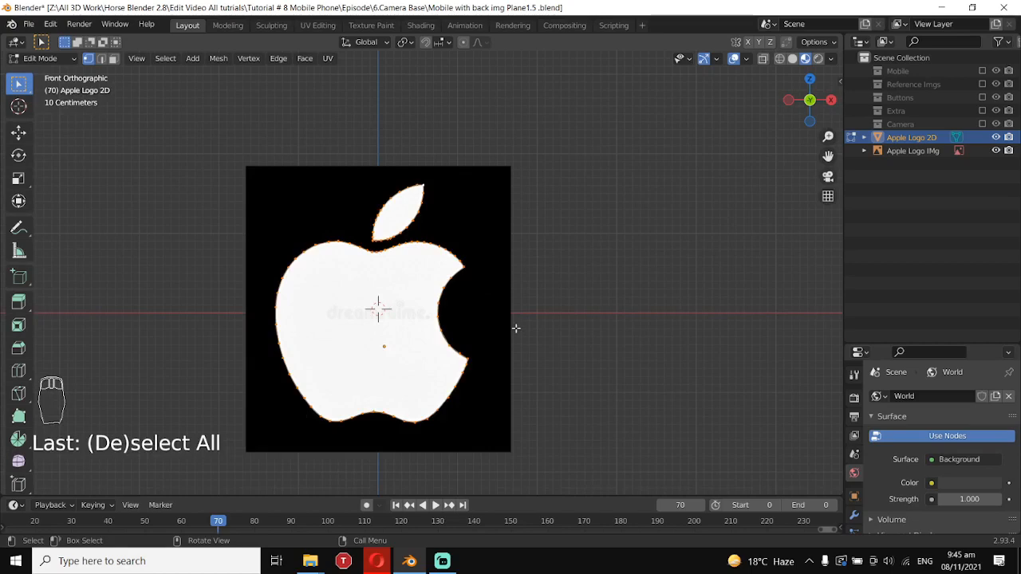
{"action": "key", "text": "f"}
{"action": "scroll", "coordinate": [502, 244], "scroll_direction": "up", "scroll_amount": 2}
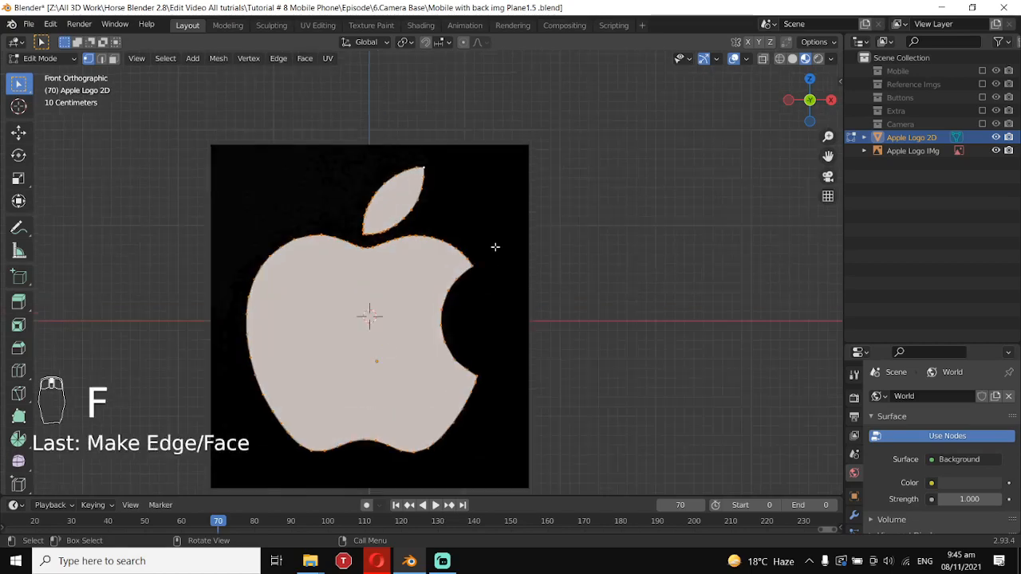
{"action": "scroll", "coordinate": [384, 246], "scroll_direction": "down", "scroll_amount": 1}
{"action": "scroll", "coordinate": [424, 376], "scroll_direction": "up", "scroll_amount": 1}
{"action": "scroll", "coordinate": [383, 370], "scroll_direction": "down", "scroll_amount": 1}
- Extrude the filled body and leaf along the Y axis, away from the reference image, to give the logo thickness
{"action": "middle_click_drag", "start_coordinate": [547, 351], "coordinate": [415, 373]}
{"action": "scroll", "coordinate": [505, 335], "scroll_direction": "up", "scroll_amount": 2}
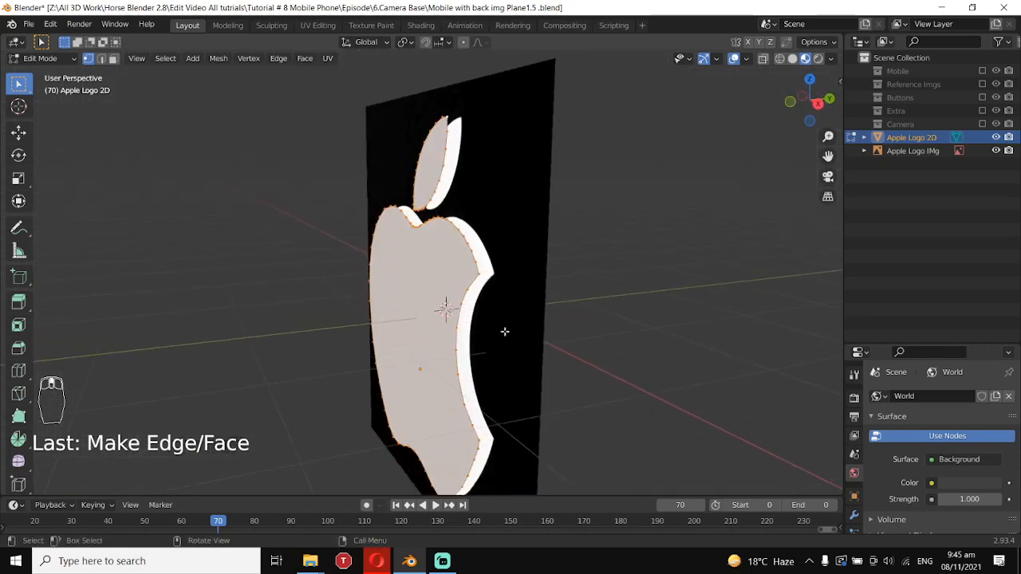
{"action": "scroll", "coordinate": [503, 331], "scroll_direction": "down", "scroll_amount": 1}
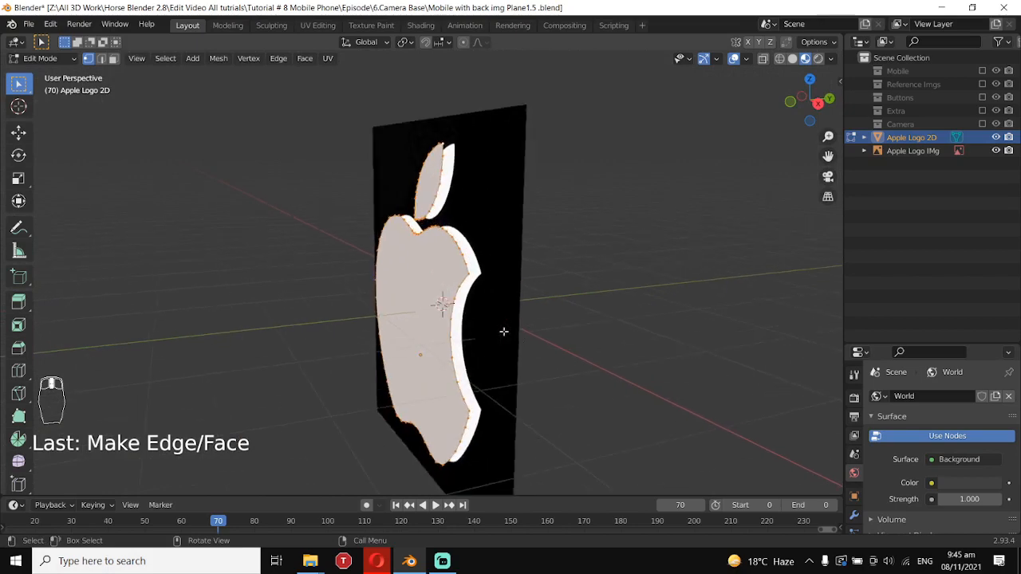
{"action": "key", "text": "KP_3"}
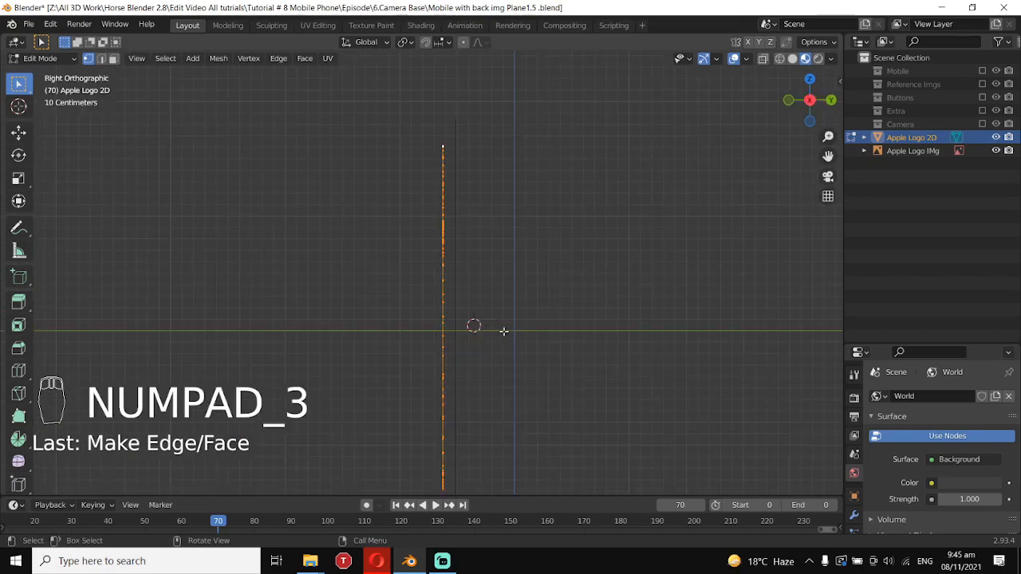
{"action": "key", "text": "a"}
{"action": "key", "text": "a"}
{"action": "middle_click_drag", "start_coordinate": [502, 330], "coordinate": [461, 338]}
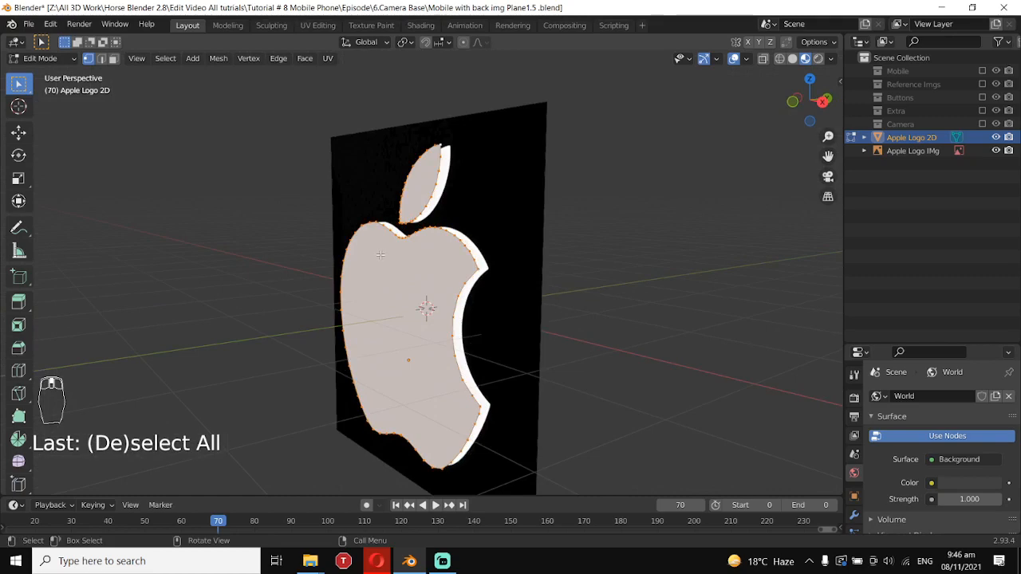
{"action": "key", "text": "KP_3"}
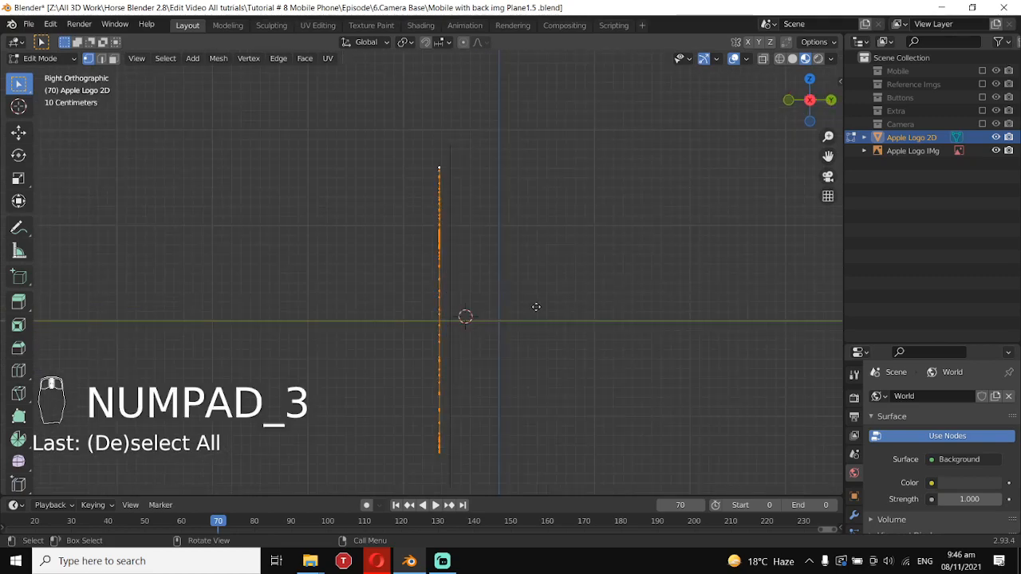
{"action": "key", "text": "e"}
{"action": "key", "text": "g"}
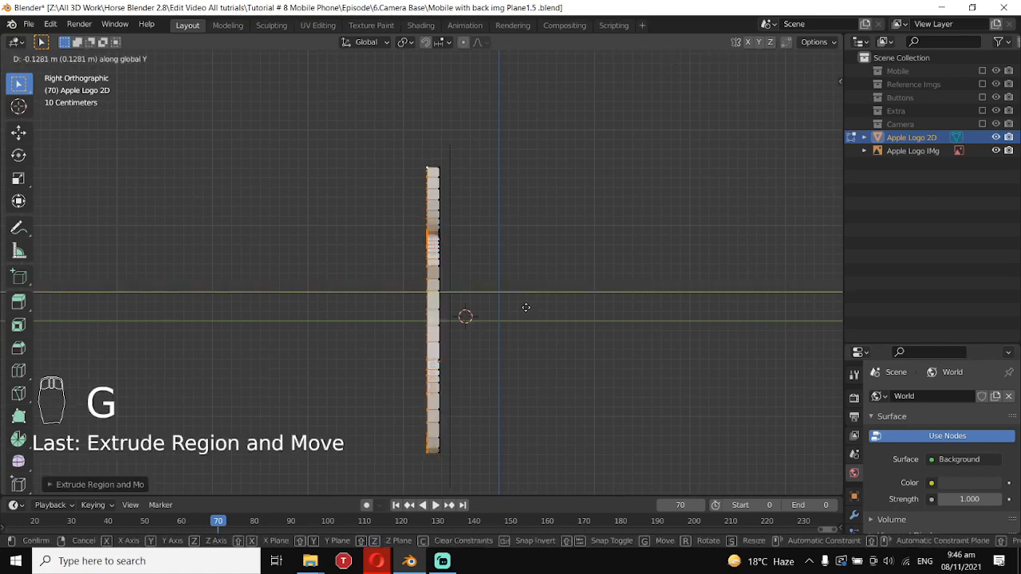
{"action": "left_click", "coordinate": [519, 306]}
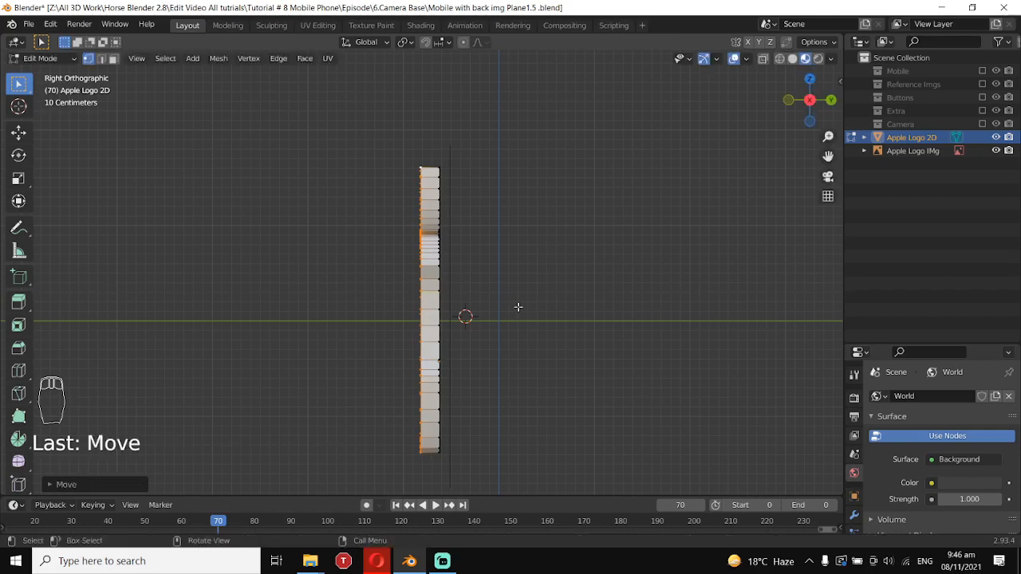
{"action": "mouse_move", "coordinate": [517, 305]}
{"action": "middle_mouse_down"}
{"action": "mouse_move", "coordinate": [461, 323]}
{"action": "mouse_move", "coordinate": [517, 302]}
{"action": "middle_mouse_up"}
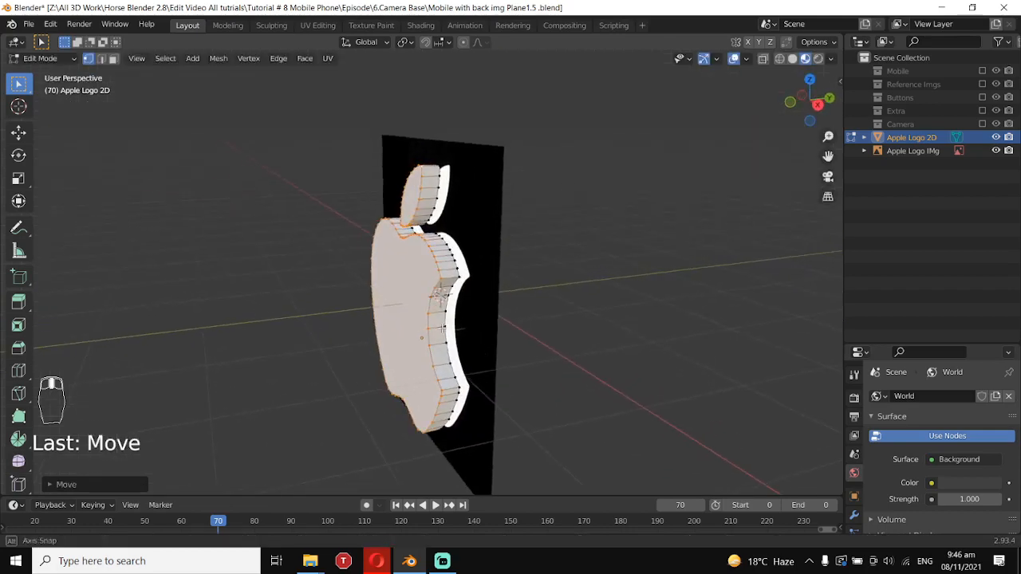
- Leave Edit Mode and add a Subdivision Surface modifier to the logo
{"action": "key", "text": "Tab"}
{"action": "middle_click_drag", "start_coordinate": [579, 268], "coordinate": [447, 329]}
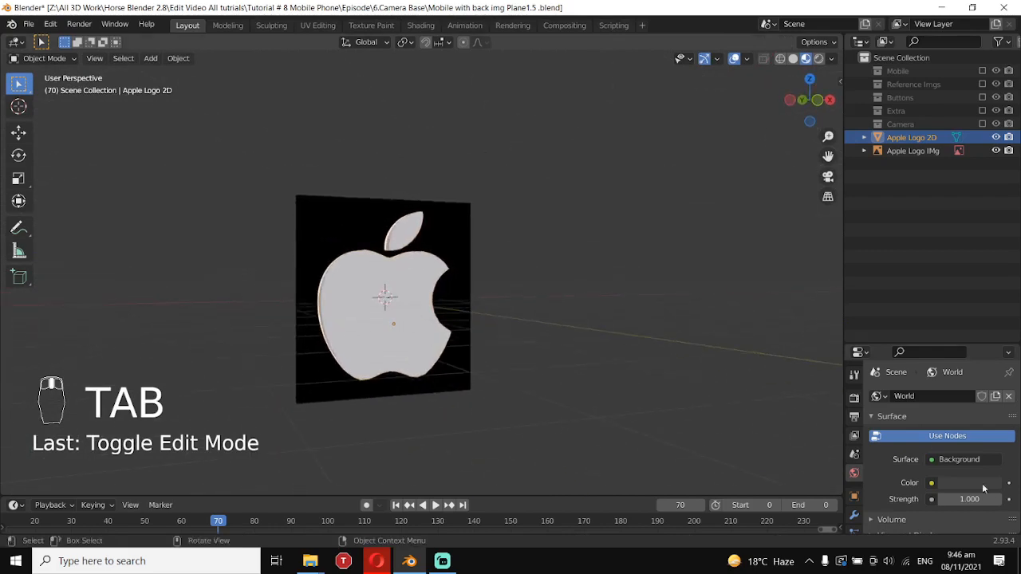
{"action": "left_click_drag", "start_coordinate": [904, 345], "coordinate": [902, 166]}
{"action": "left_click", "coordinate": [855, 337]}
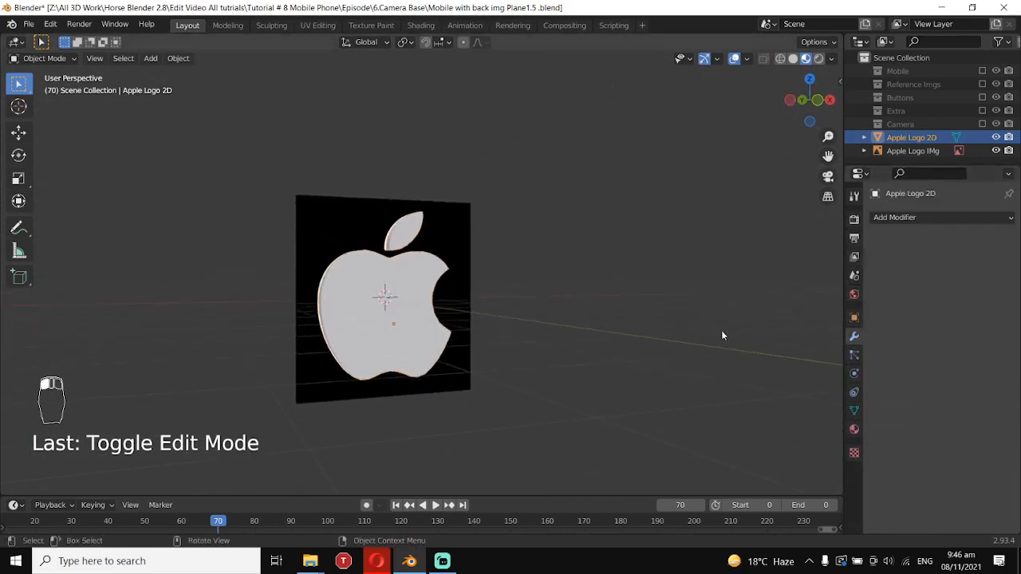
{"action": "scroll", "coordinate": [723, 334], "scroll_direction": "up", "scroll_amount": 2}
{"action": "left_click", "coordinate": [935, 217]}
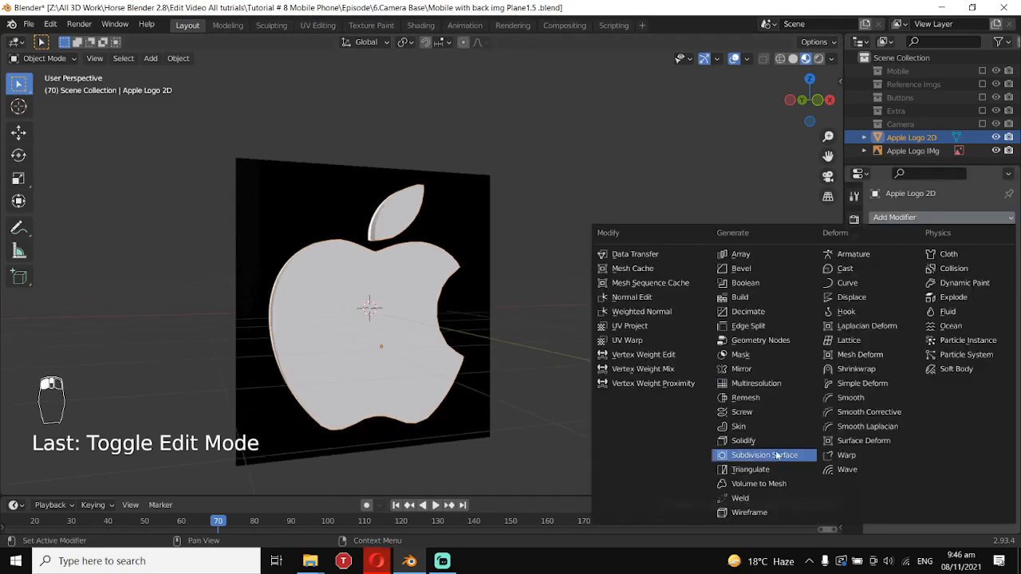
{"action": "key", "text": "Return"}
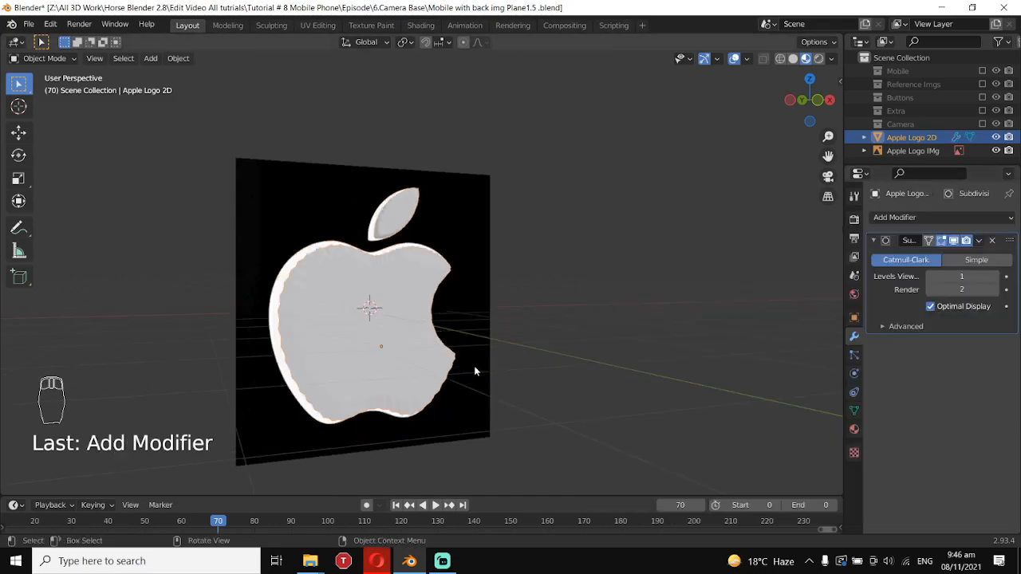
- Add a loop cut around the apple body's side wall and slide it to the front edge in Edit Mode
{"action": "middle_click_drag", "start_coordinate": [474, 365], "coordinate": [462, 331]}
{"action": "key", "text": "Tab"}
{"action": "scroll", "coordinate": [461, 331], "scroll_direction": "down", "scroll_amount": 2}
{"action": "middle_click_drag", "start_coordinate": [369, 406], "coordinate": [411, 376]}
{"action": "scroll", "coordinate": [379, 358], "scroll_direction": "down", "scroll_amount": 2}
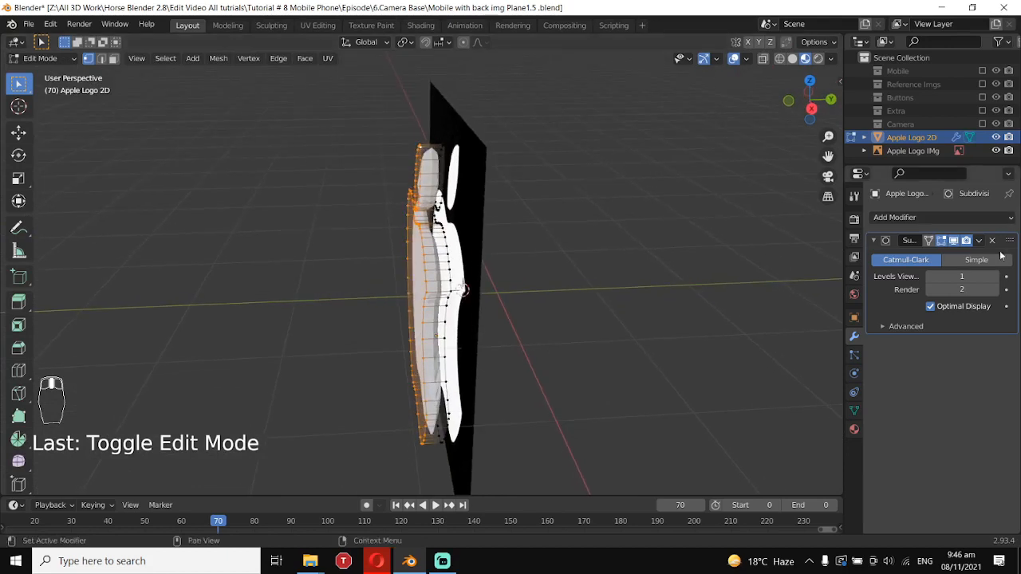
{"action": "scroll", "coordinate": [506, 277], "scroll_direction": "up", "scroll_amount": 1}
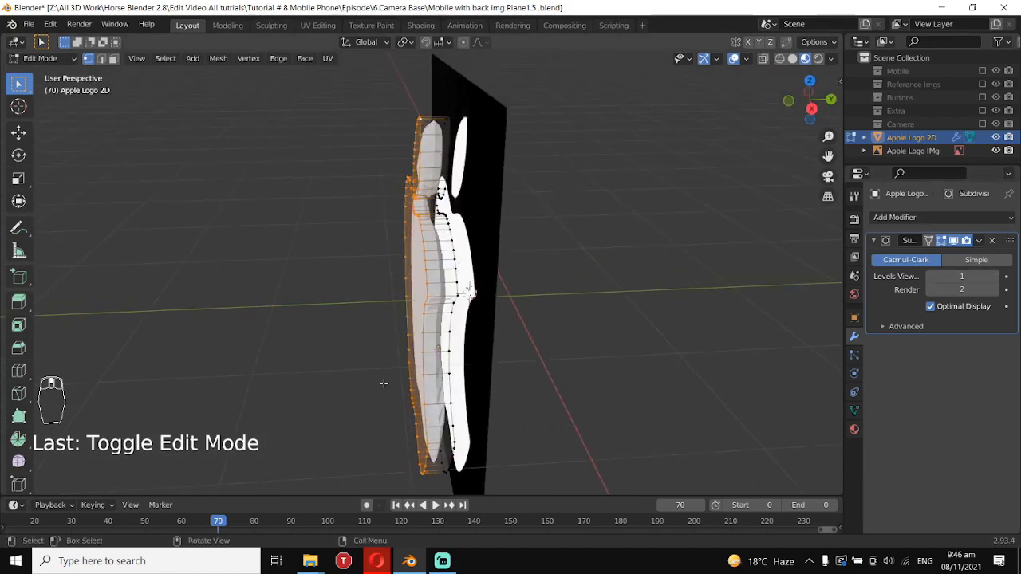
{"action": "key", "text": "ctrl+r"}
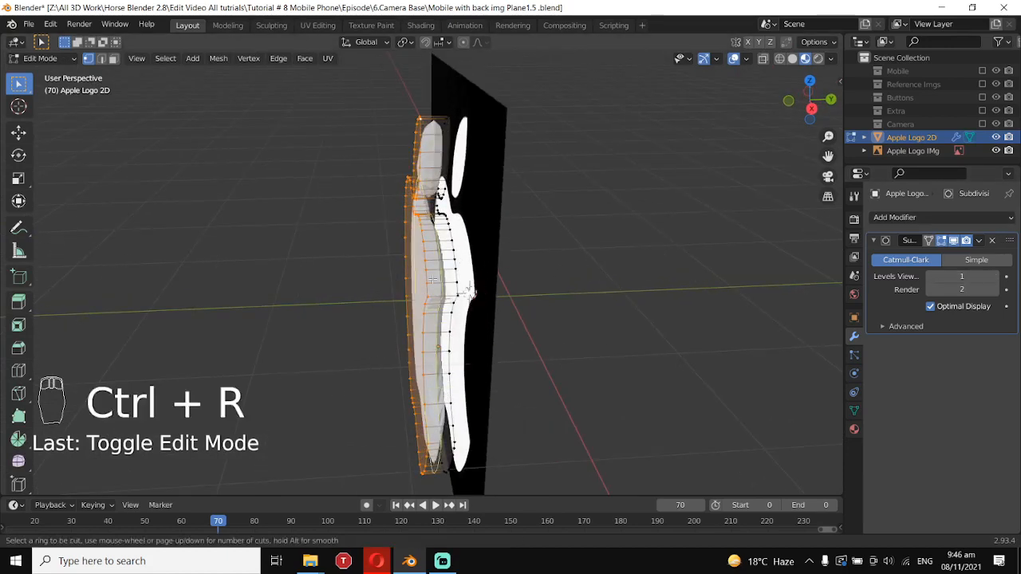
{"action": "left_click", "coordinate": [416, 277]}
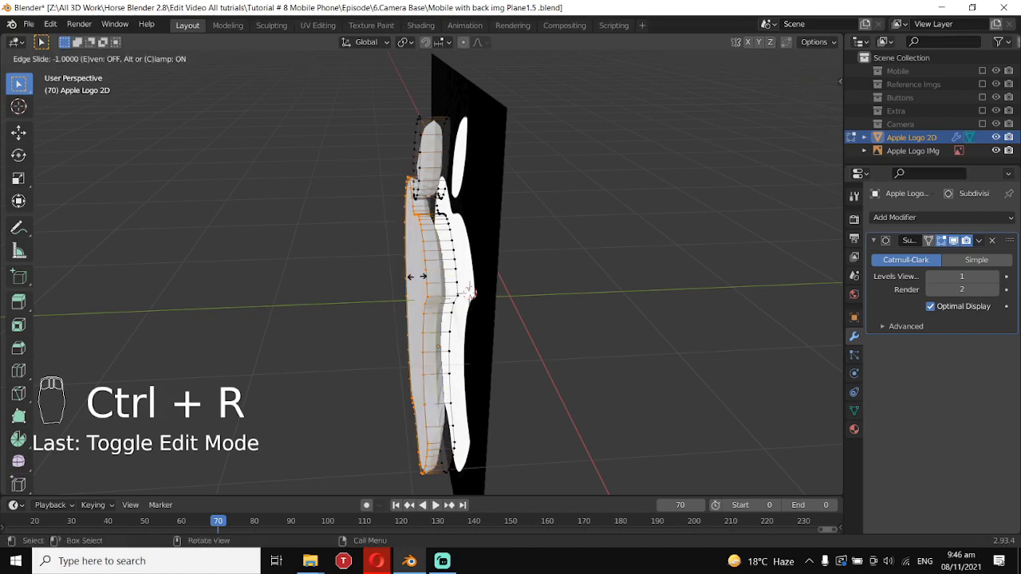
{"action": "left_click", "coordinate": [415, 277]}
- Add a second loop cut around the apple body's side wall, slide it to the back edge, and return to Object Mode
{"action": "scroll", "coordinate": [455, 410], "scroll_direction": "up", "scroll_amount": 2}
{"action": "middle_click_drag", "start_coordinate": [455, 410], "coordinate": [445, 325]}
{"action": "key", "text": "alt+a"}
{"action": "key", "text": "ctrl+r"}
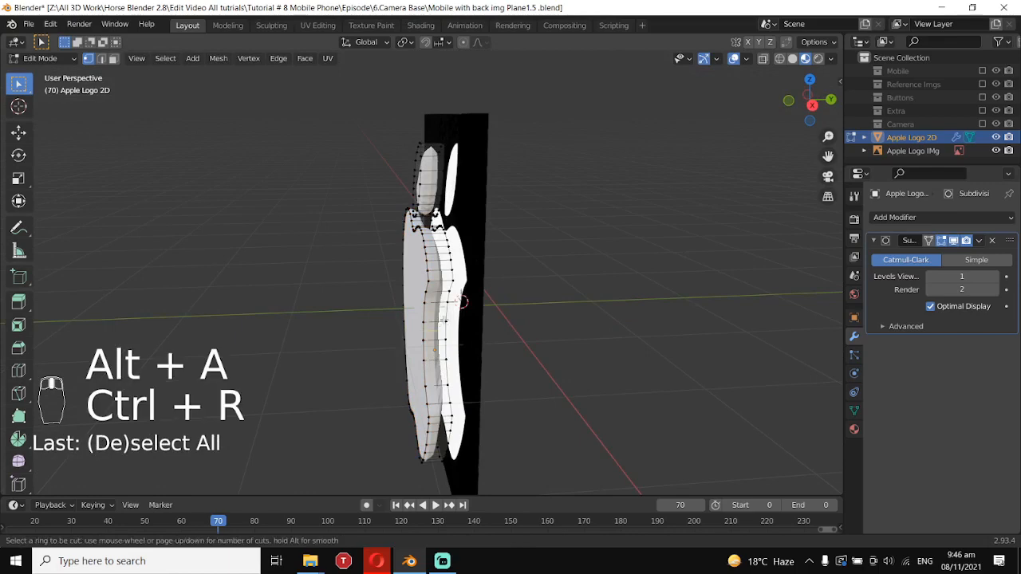
{"action": "left_click", "coordinate": [462, 301]}
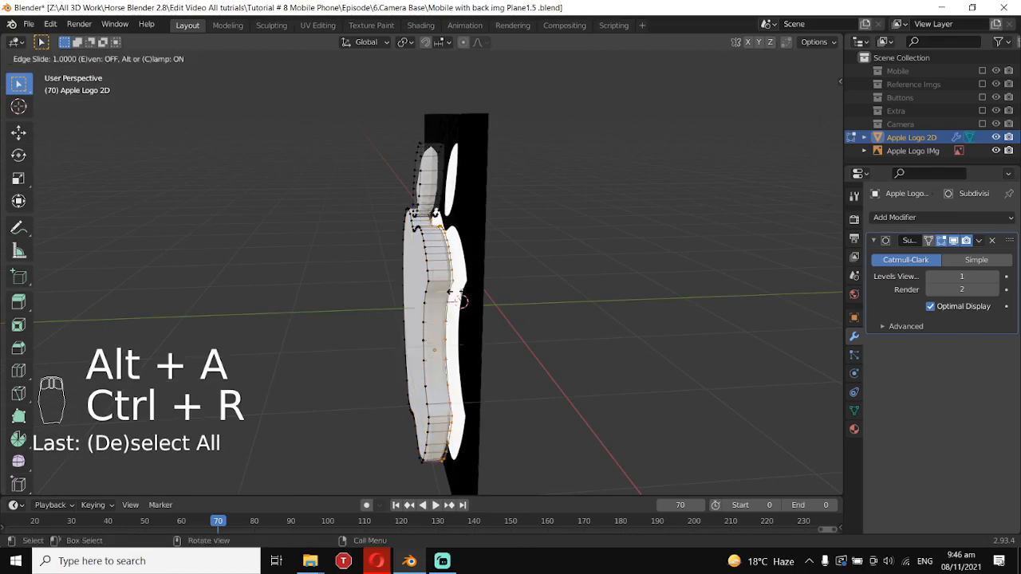
{"action": "left_click", "coordinate": [459, 300]}
{"action": "middle_click_drag", "start_coordinate": [458, 300], "coordinate": [433, 365]}
{"action": "key", "text": "Tab"}
{"action": "scroll", "coordinate": [434, 366], "scroll_direction": "up", "scroll_amount": 2}
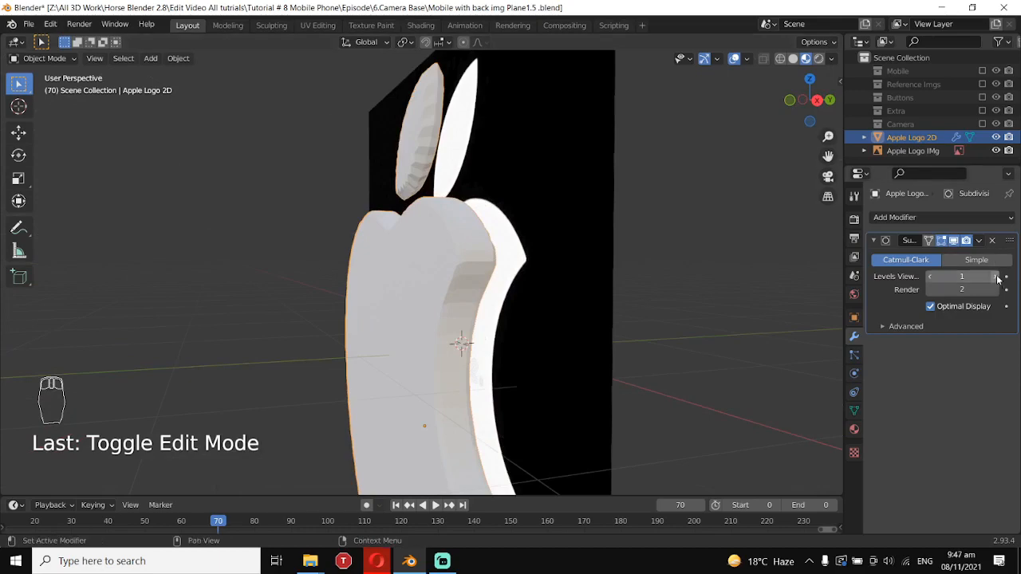
- Set the Subdivision modifier's viewport level to 2 on the Apple logo
{"action": "left_click", "coordinate": [998, 276]}
{"action": "middle_click_drag", "start_coordinate": [511, 315], "coordinate": [351, 295]}
{"action": "scroll", "coordinate": [486, 313], "scroll_direction": "down", "scroll_amount": 3}
- Add a loop cut around the leaf's side wall in Edit Mode and slide it to the back edge, near the reference image
{"action": "key", "text": "Tab"}
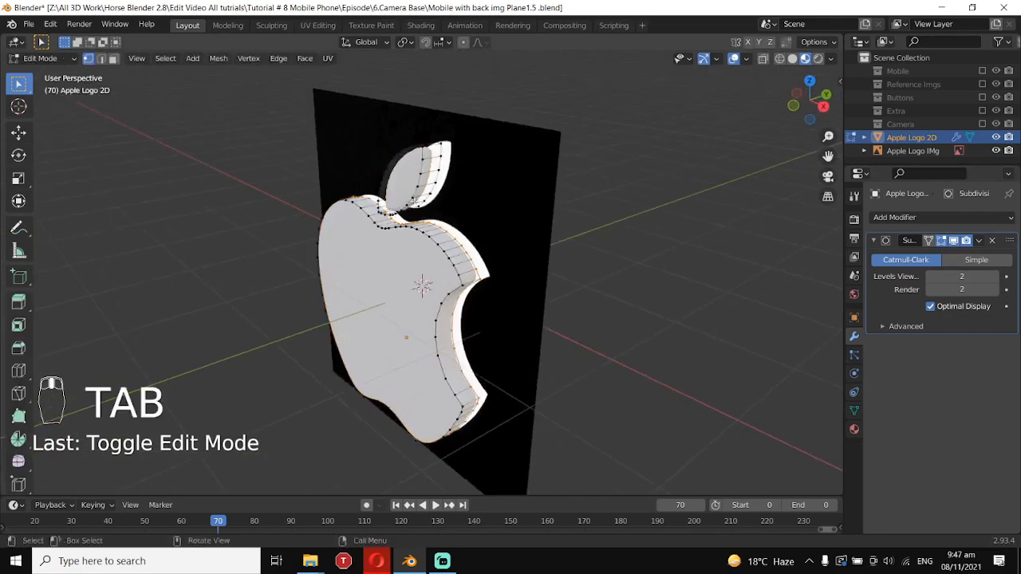
{"action": "middle_click_drag", "start_coordinate": [414, 200], "coordinate": [386, 233]}
{"action": "middle_click_drag", "start_coordinate": [386, 233], "coordinate": [394, 269], "text": "shift"}
{"action": "scroll", "coordinate": [391, 295], "scroll_direction": "up", "scroll_amount": 3}
{"action": "key", "text": "ctrl+r"}
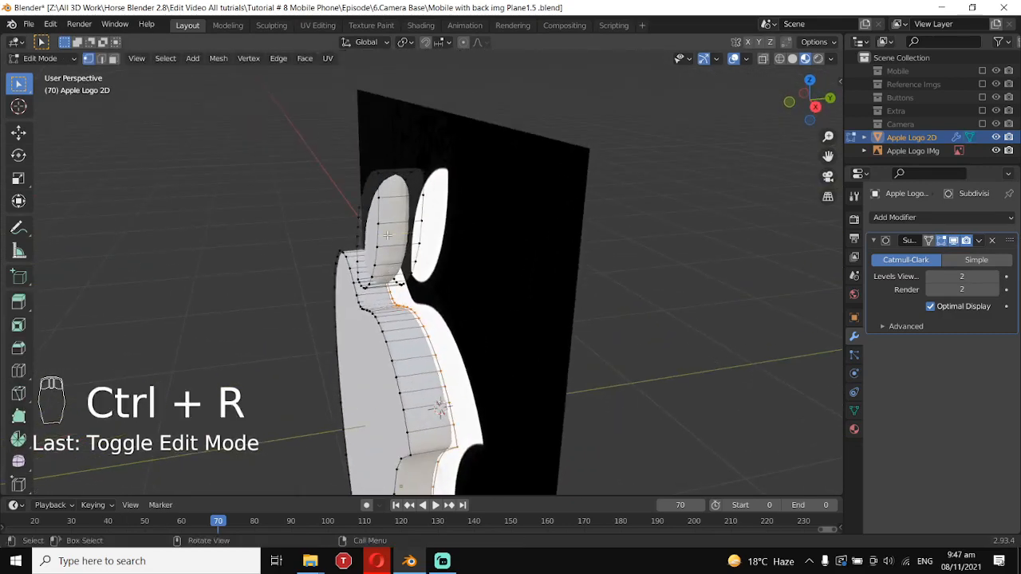
{"action": "key", "text": "KP_3"}
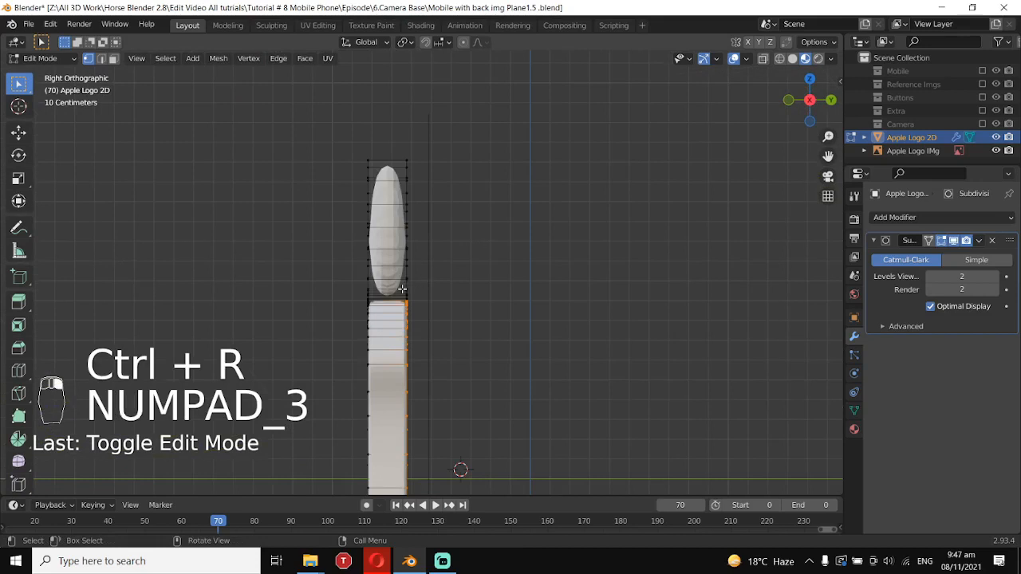
{"action": "scroll", "coordinate": [402, 289], "scroll_direction": "down", "scroll_amount": 2}
{"action": "key", "text": "ctrl+r"}
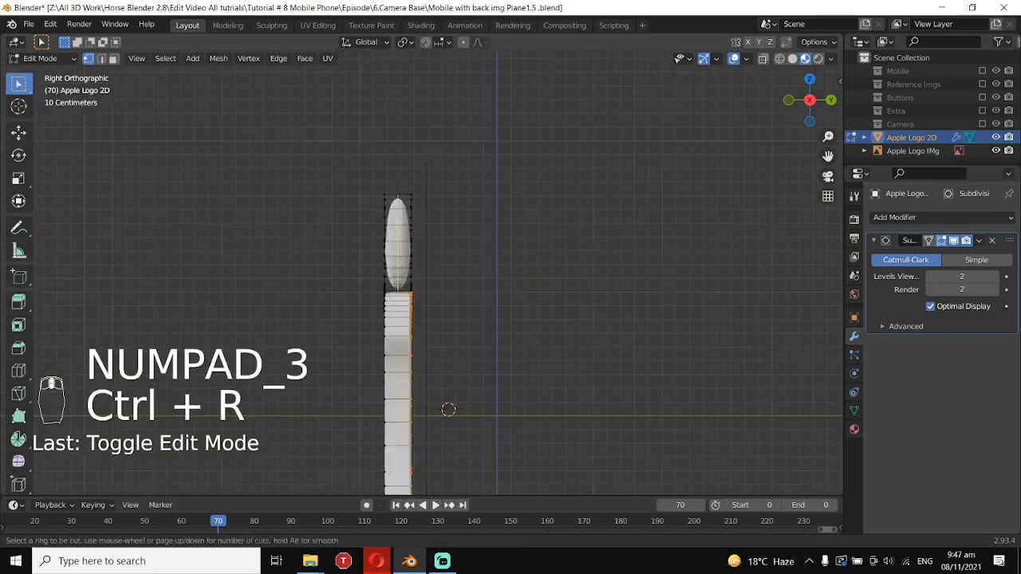
{"action": "left_click", "coordinate": [424, 287]}
{"action": "left_click", "coordinate": [423, 287]}
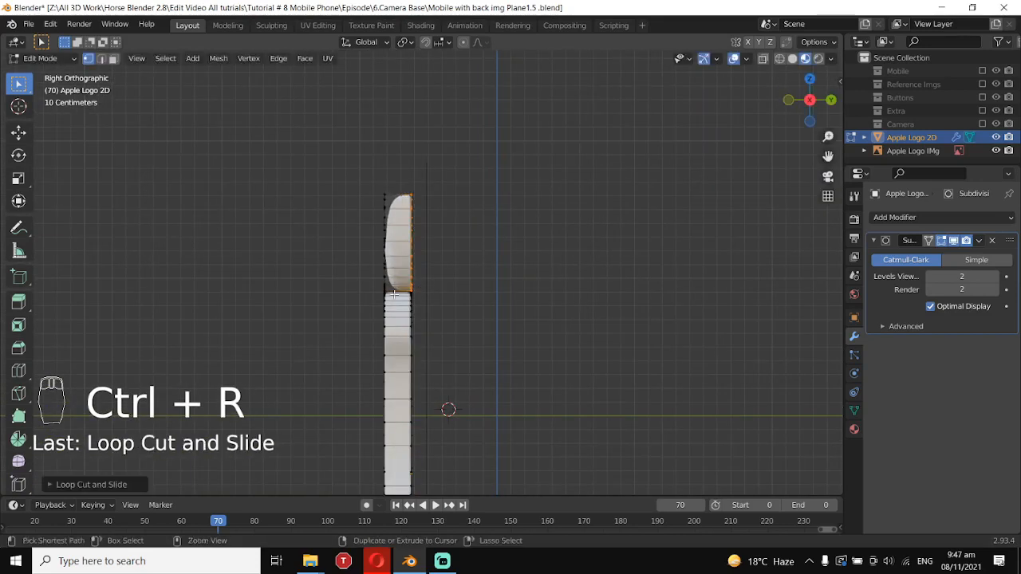
- Add a second loop cut around the leaf's side wall, slide it to the front edge, and return to Object Mode
{"action": "key", "text": "ctrl+r"}
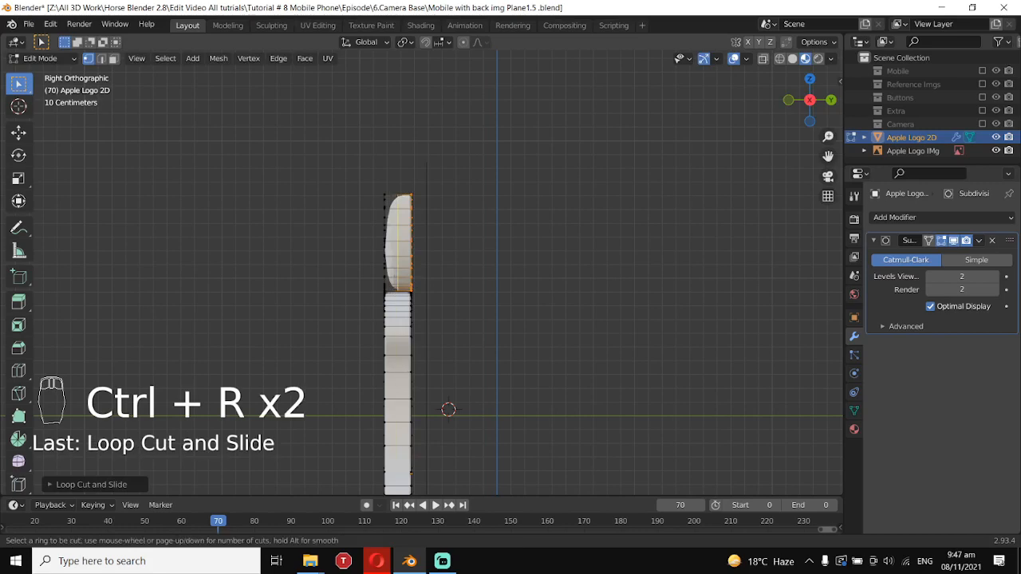
{"action": "key", "text": "Tab"}
{"action": "middle_click_drag", "start_coordinate": [363, 269], "coordinate": [358, 300]}
{"action": "middle_click_drag", "start_coordinate": [505, 346], "coordinate": [439, 363]}
{"action": "scroll", "coordinate": [443, 360], "scroll_direction": "up", "scroll_amount": 3}
- Try a viewport subdivision level of 3 on the logo and set it back to 2
{"action": "left_click", "coordinate": [996, 277]}
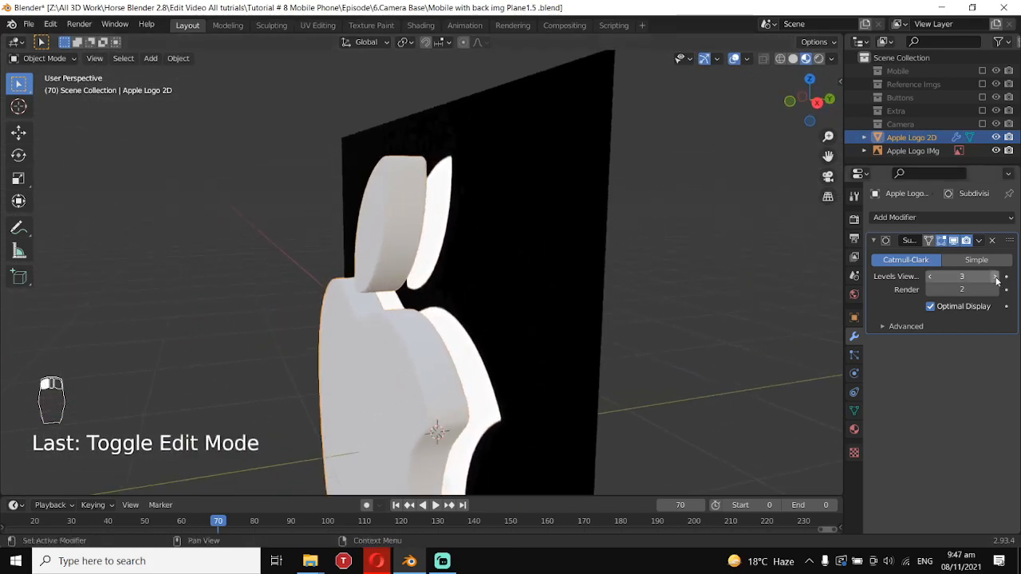
{"action": "left_click", "coordinate": [929, 277]}
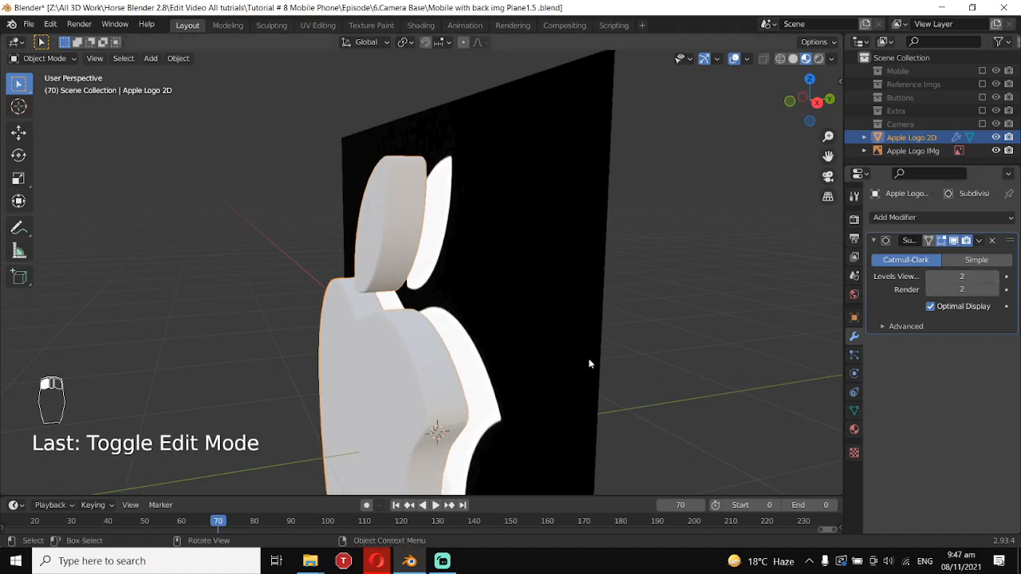
{"action": "scroll", "coordinate": [577, 341], "scroll_direction": "down", "scroll_amount": 3}
{"action": "key", "text": "KP_1"}
{"action": "scroll", "coordinate": [578, 324], "scroll_direction": "down", "scroll_amount": 2}
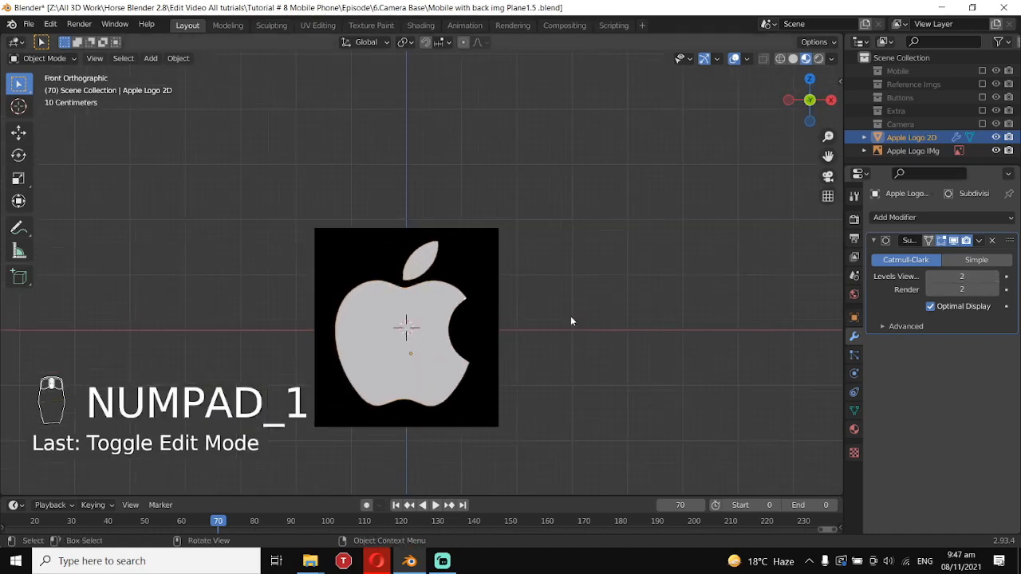
- Try to move the edge at the bite's upper tip outward in Edit Mode to match the reference image
{"action": "left_click", "coordinate": [481, 275]}
{"action": "scroll", "coordinate": [493, 307], "scroll_direction": "up", "scroll_amount": 3}
{"action": "key", "text": "Tab"}
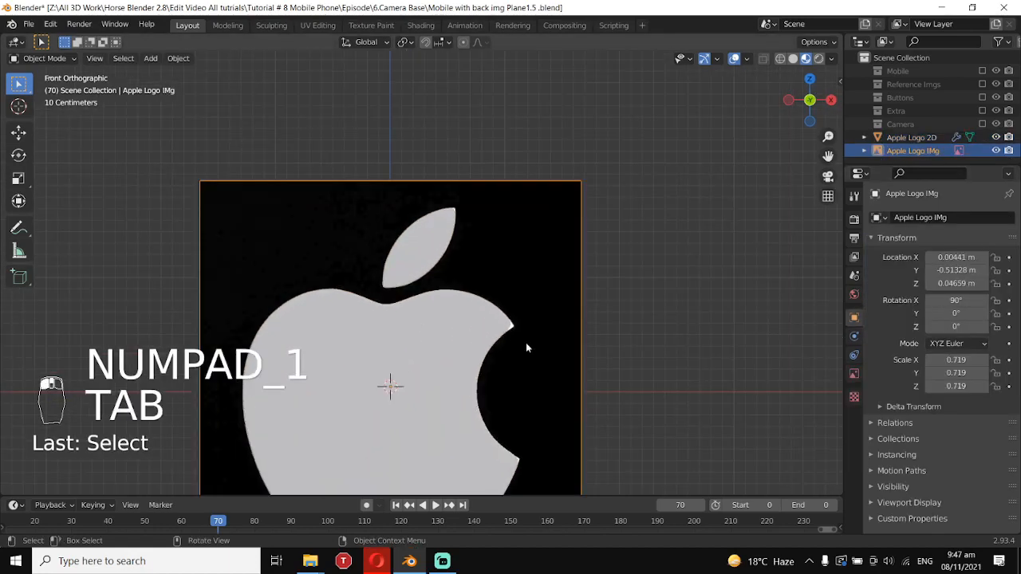
{"action": "scroll", "coordinate": [527, 347], "scroll_direction": "up", "scroll_amount": 3}
{"action": "left_click", "coordinate": [527, 349]}
{"action": "key", "text": "Tab"}
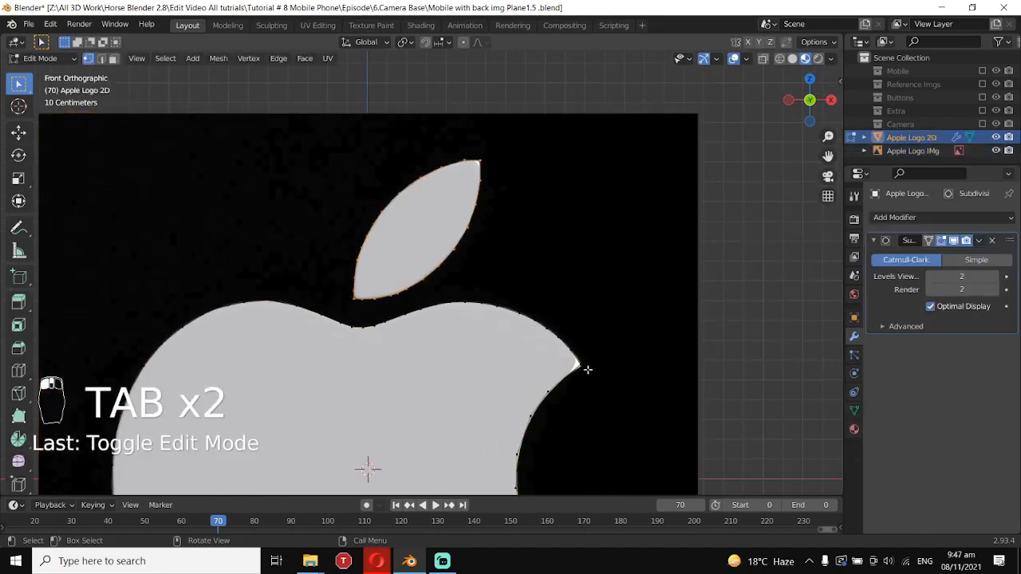
{"action": "left_click", "coordinate": [584, 368]}
{"action": "scroll", "coordinate": [601, 381], "scroll_direction": "down", "scroll_amount": 2}
{"action": "scroll", "coordinate": [602, 381], "scroll_direction": "up", "scroll_amount": 2}
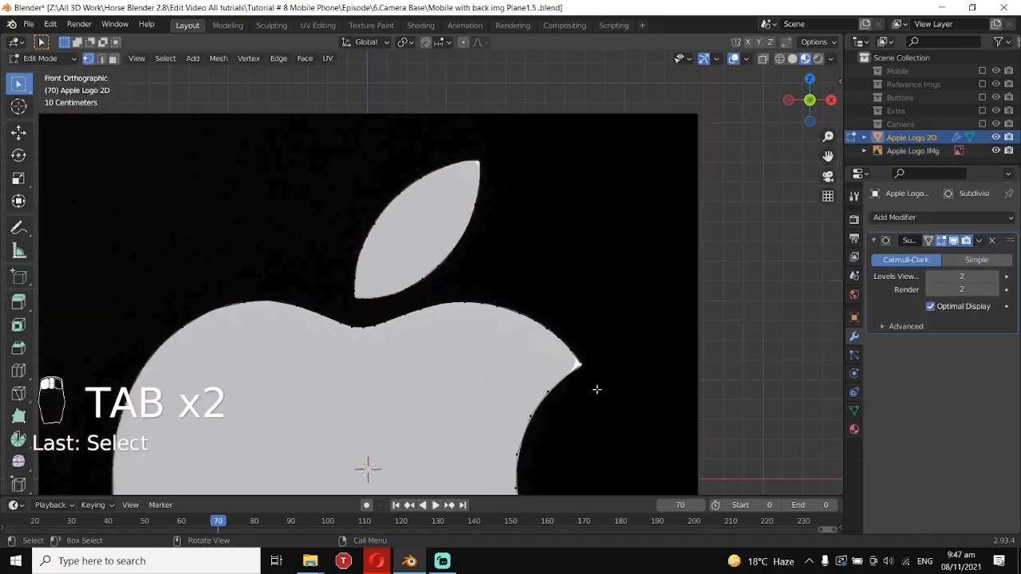
{"action": "middle_click_drag", "start_coordinate": [620, 368], "coordinate": [543, 351]}
{"action": "left_click", "coordinate": [102, 59]}
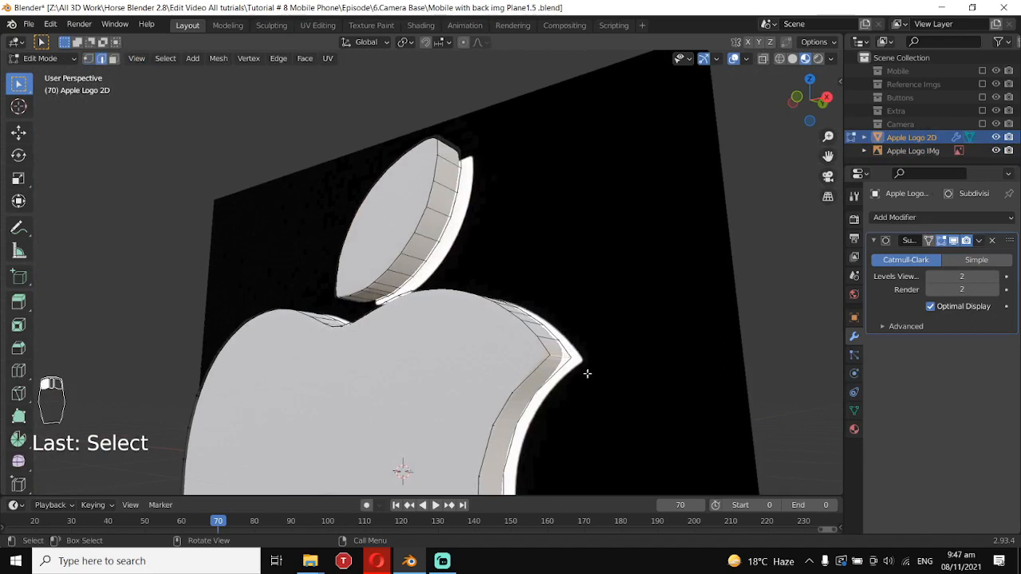
{"action": "key", "text": "KP_1"}
{"action": "key", "text": "g"}
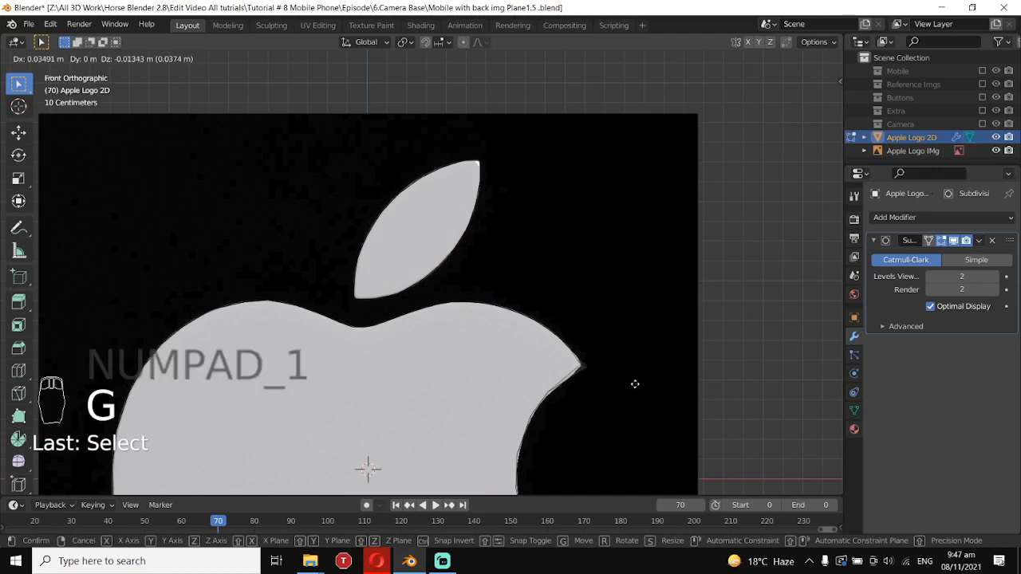
{"action": "left_click", "coordinate": [626, 381]}
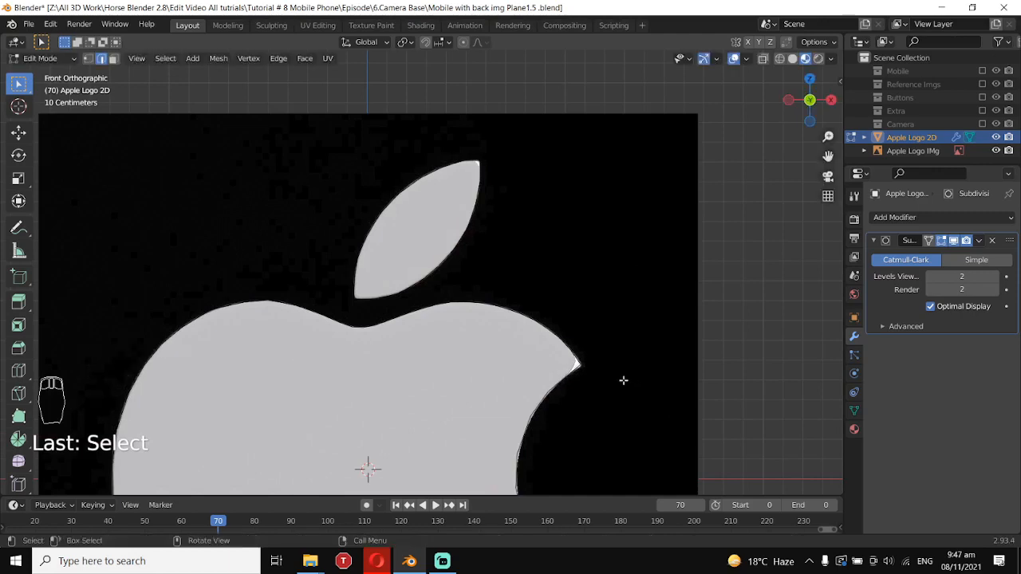
{"action": "key", "text": "Tab"}
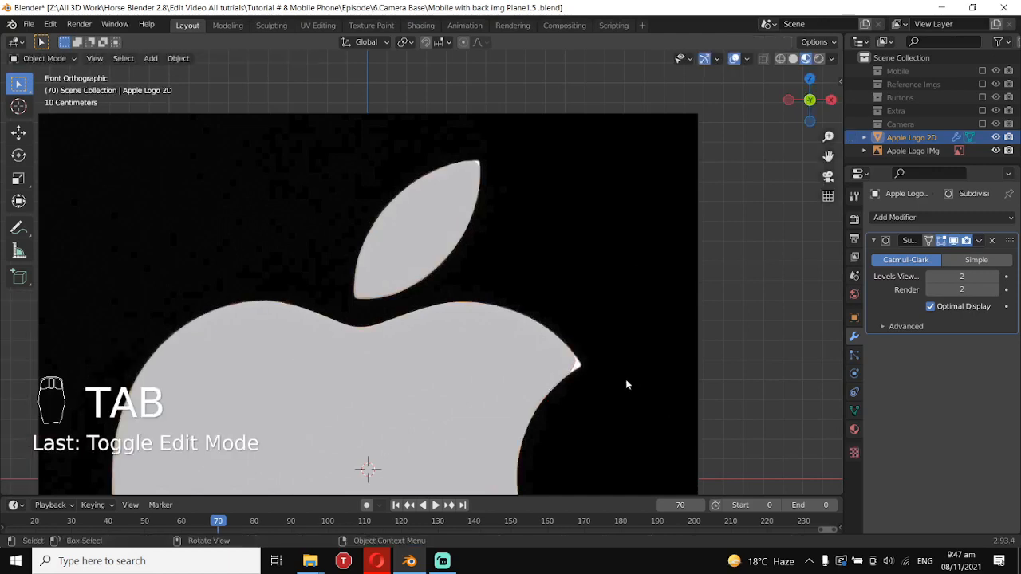
- Set the viewport subdivision level to 1 and add a loop cut on the outer side of the bite's upper tip, slid against the tip
{"action": "left_click", "coordinate": [930, 277]}
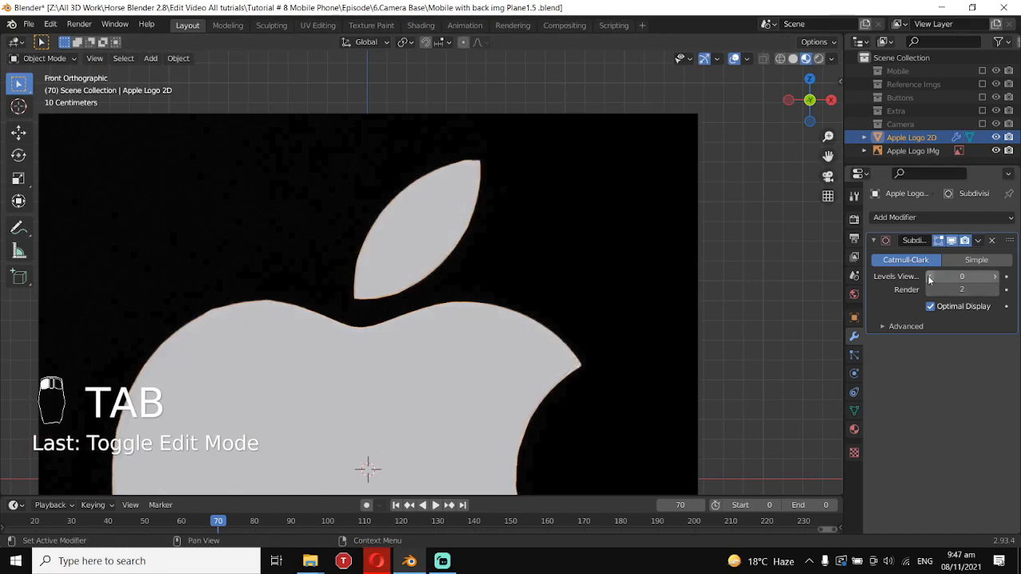
{"action": "left_click", "coordinate": [995, 277]}
{"action": "key", "text": "Tab"}
{"action": "key", "text": "ctrl+r"}
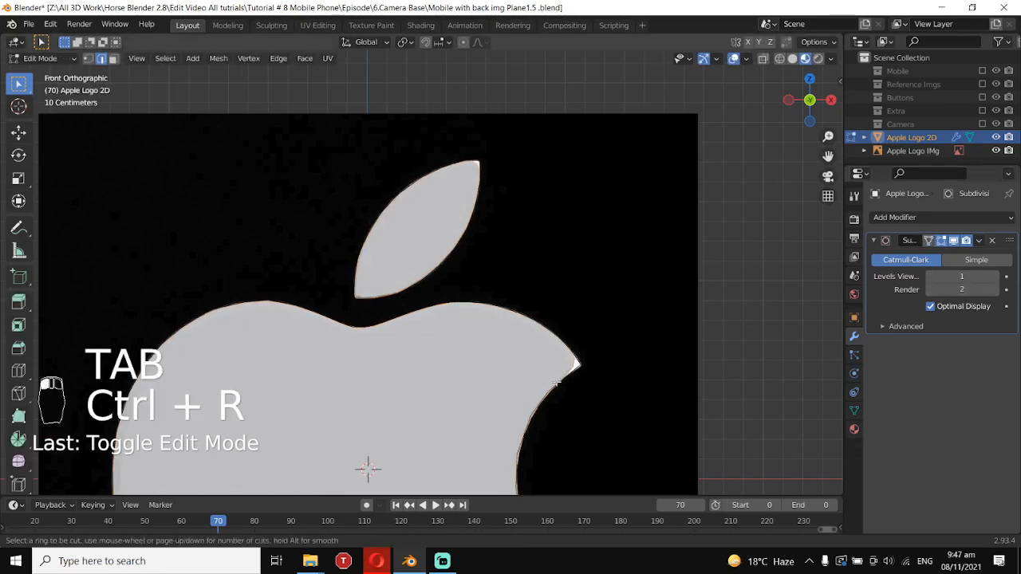
{"action": "middle_click_drag", "start_coordinate": [684, 401], "coordinate": [588, 396]}
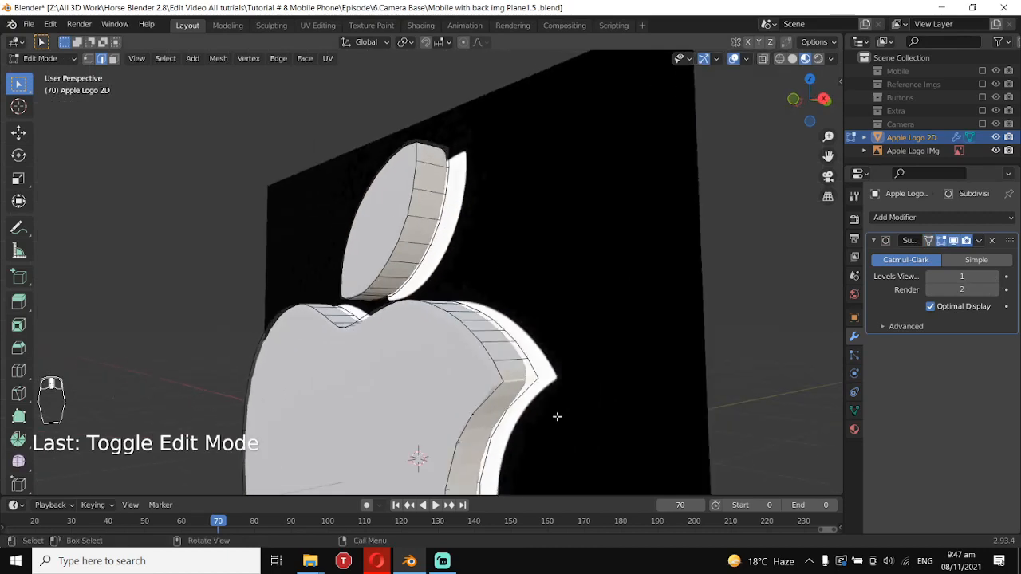
{"action": "key", "text": "alt+a"}
{"action": "key", "text": "ctrl+r"}
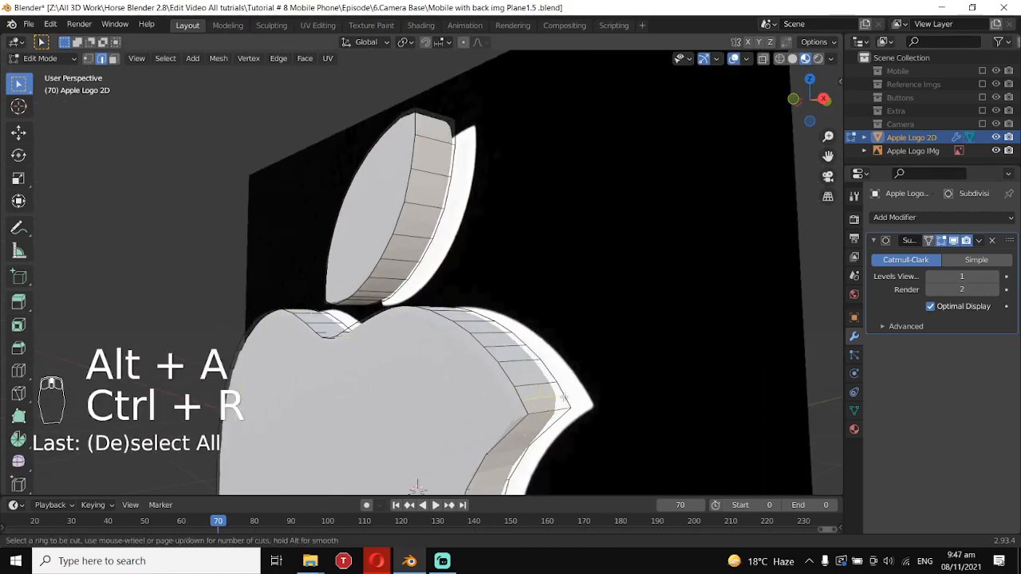
{"action": "left_click", "coordinate": [558, 403]}
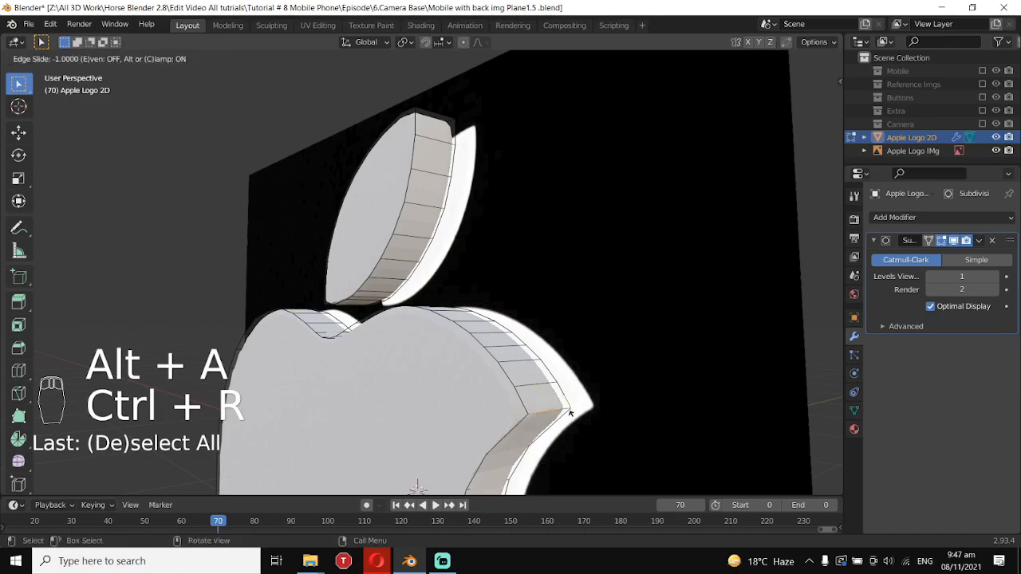
{"action": "left_click", "coordinate": [570, 412]}
- Return to Object Mode and set the Subdivision modifier's viewport level to 2
{"action": "middle_click_drag", "start_coordinate": [570, 412], "coordinate": [534, 383]}
{"action": "key", "text": "Tab"}
{"action": "key", "text": "KP_1"}
{"action": "scroll", "coordinate": [561, 377], "scroll_direction": "up", "scroll_amount": 2}
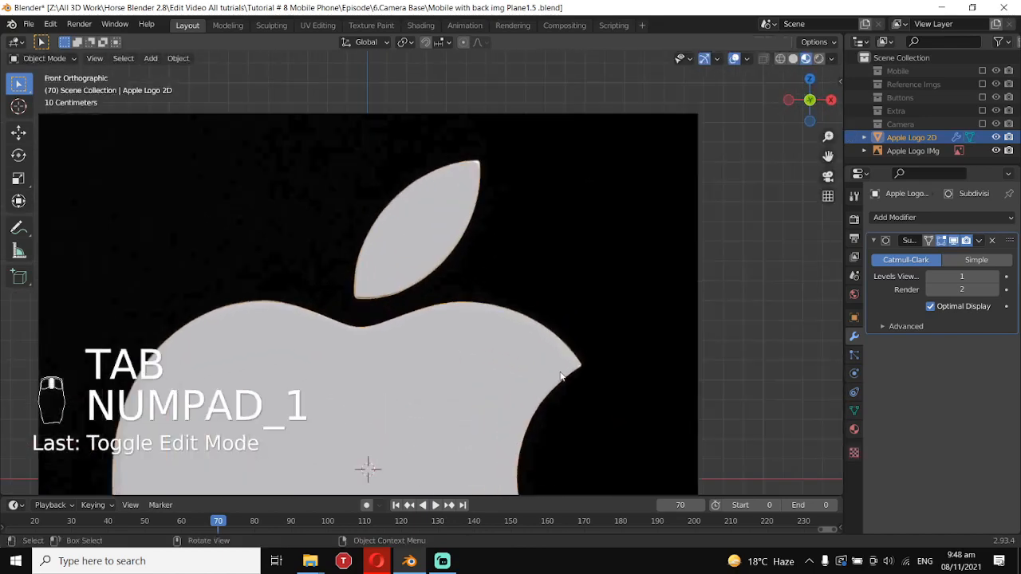
{"action": "left_click", "coordinate": [997, 276]}
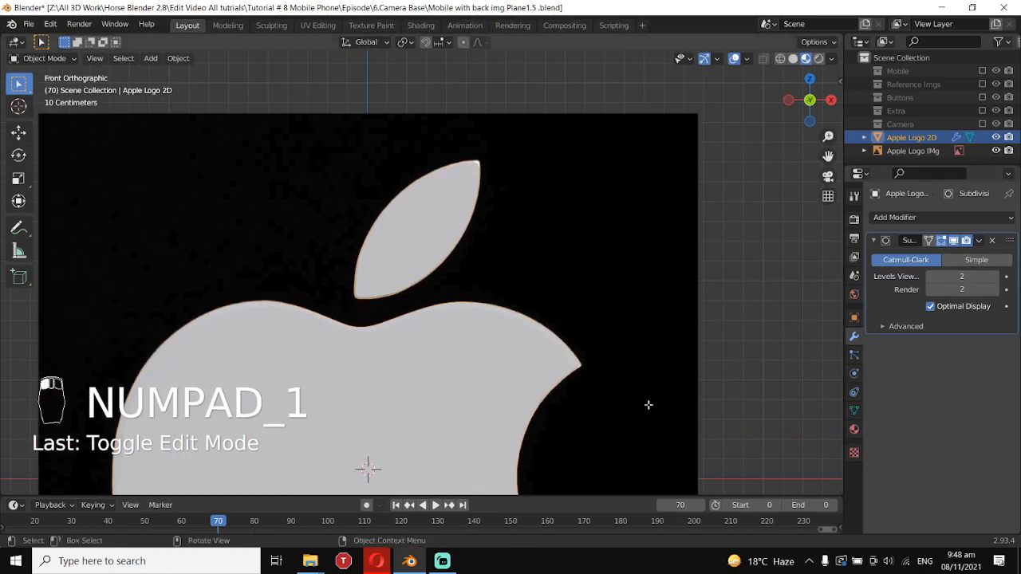
{"action": "key", "text": "Tab"}
{"action": "key", "text": "Tab"}
{"action": "scroll", "coordinate": [598, 392], "scroll_direction": "down", "scroll_amount": 4}
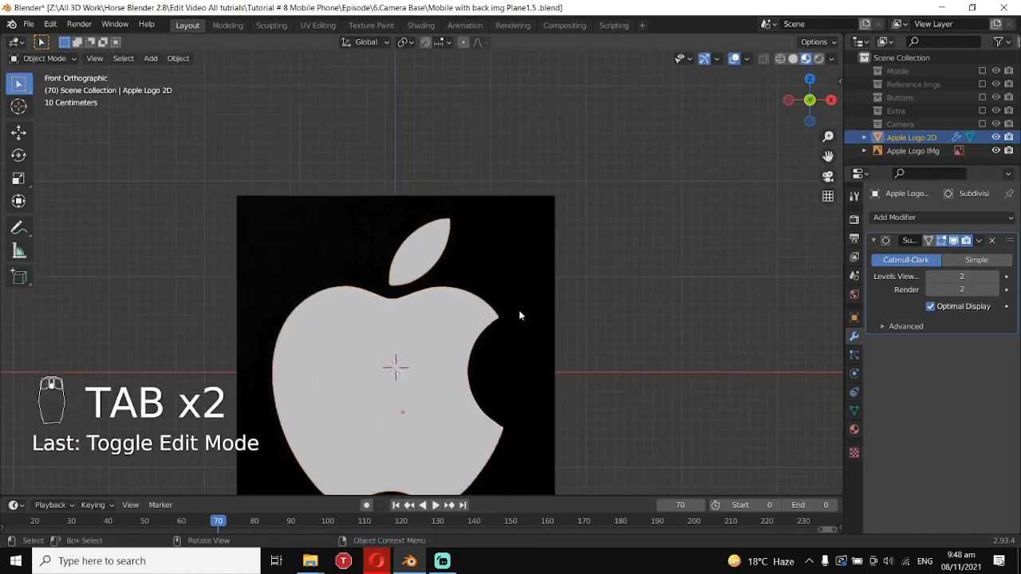
- Add a loop cut across the side wall just below the bite's lower tip in Edit Mode, placed close to the tip
{"action": "key", "text": "Tab"}
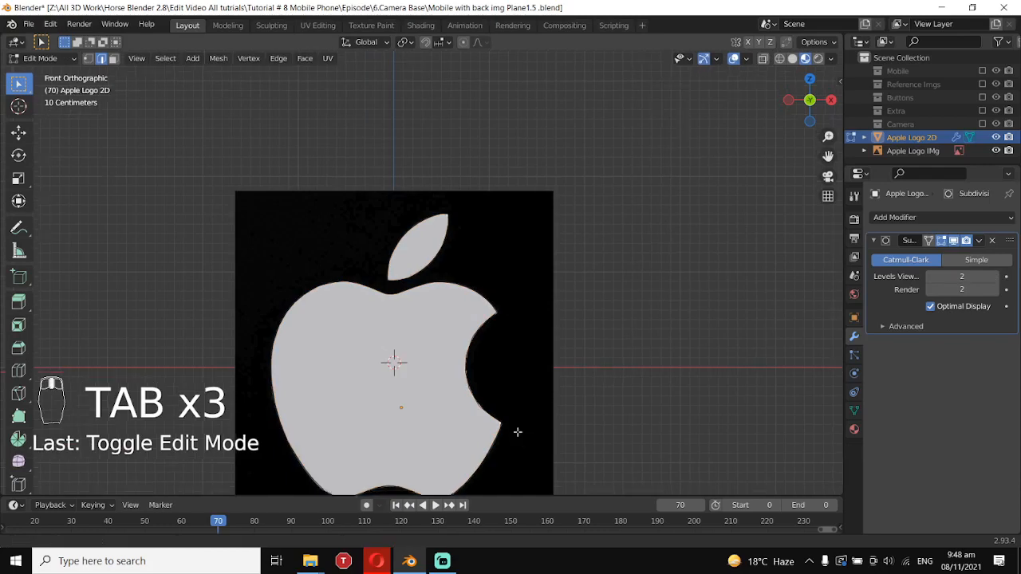
{"action": "scroll", "coordinate": [518, 429], "scroll_direction": "up", "scroll_amount": 4}
{"action": "middle_click_drag", "start_coordinate": [460, 351], "coordinate": [400, 354]}
{"action": "scroll", "coordinate": [377, 354], "scroll_direction": "up", "scroll_amount": 1}
{"action": "key", "text": "ctrl+r"}
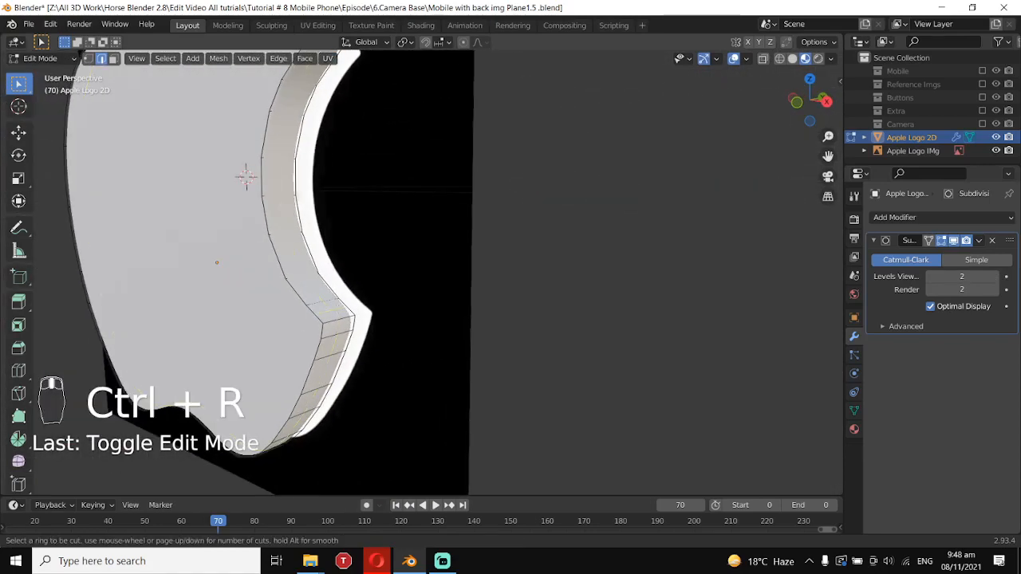
{"action": "left_click", "coordinate": [360, 326]}
{"action": "right_click", "coordinate": [367, 335]}
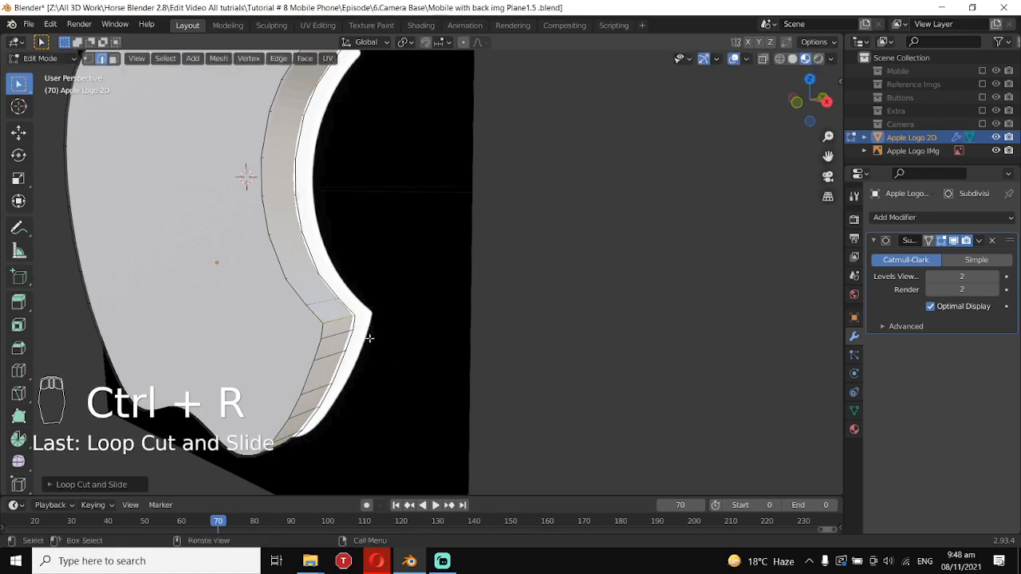
- Add a loop cut inside the bite just above its lower tip, slide it toward the tip, and return to Object Mode
{"action": "key", "text": "alt+a"}
{"action": "key", "text": "ctrl+r"}
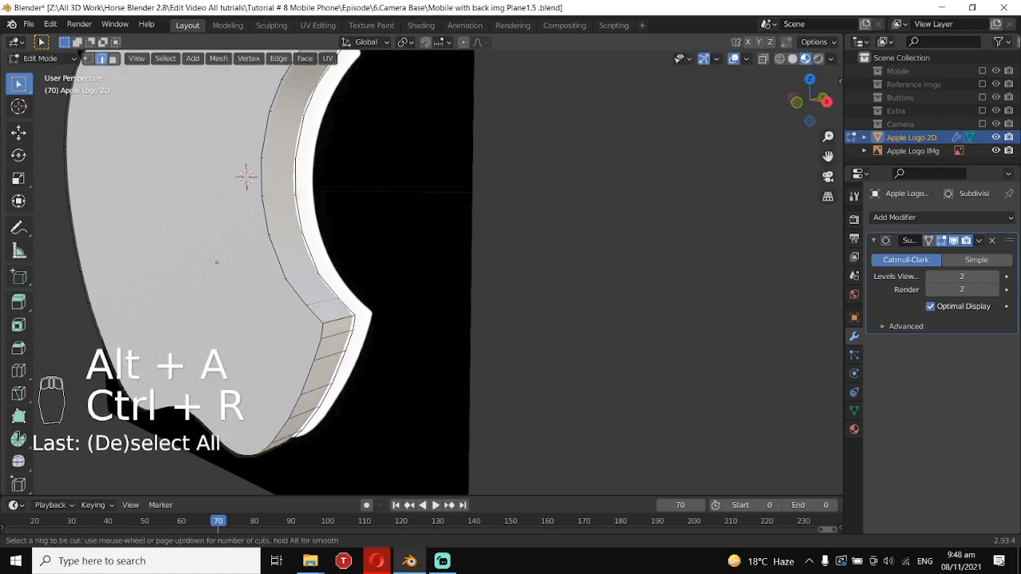
{"action": "left_click", "coordinate": [356, 302]}
{"action": "left_click", "coordinate": [361, 299]}
{"action": "key", "text": "Tab"}
{"action": "scroll", "coordinate": [362, 298], "scroll_direction": "down", "scroll_amount": 3}
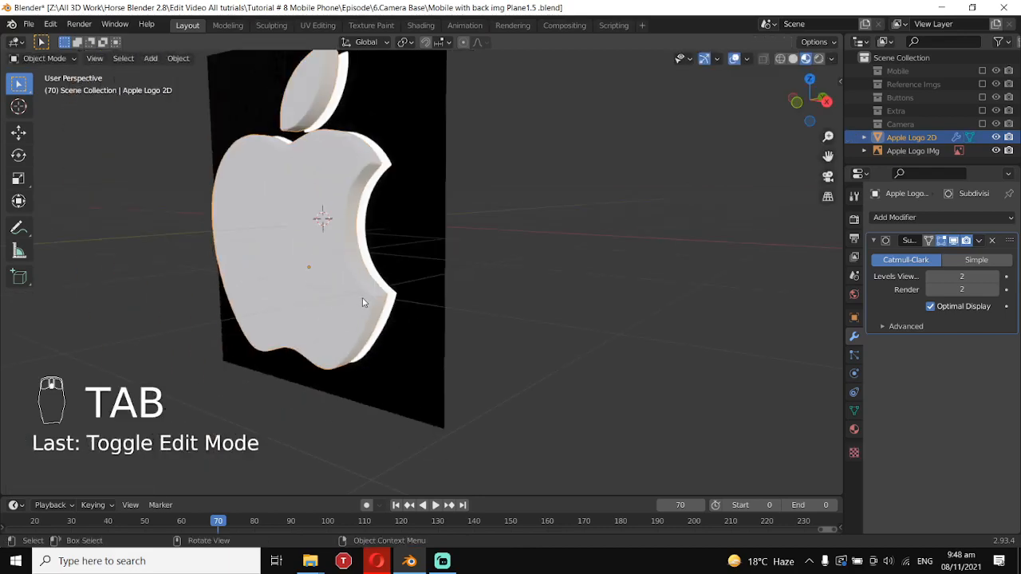
- Add a loop cut inside the bite just below its upper tip, slide it up to the tip, and return to Object Mode
{"action": "key", "text": "KP_1"}
{"action": "scroll", "coordinate": [375, 295], "scroll_direction": "up", "scroll_amount": 3}
{"action": "scroll", "coordinate": [399, 299], "scroll_direction": "down", "scroll_amount": 1}
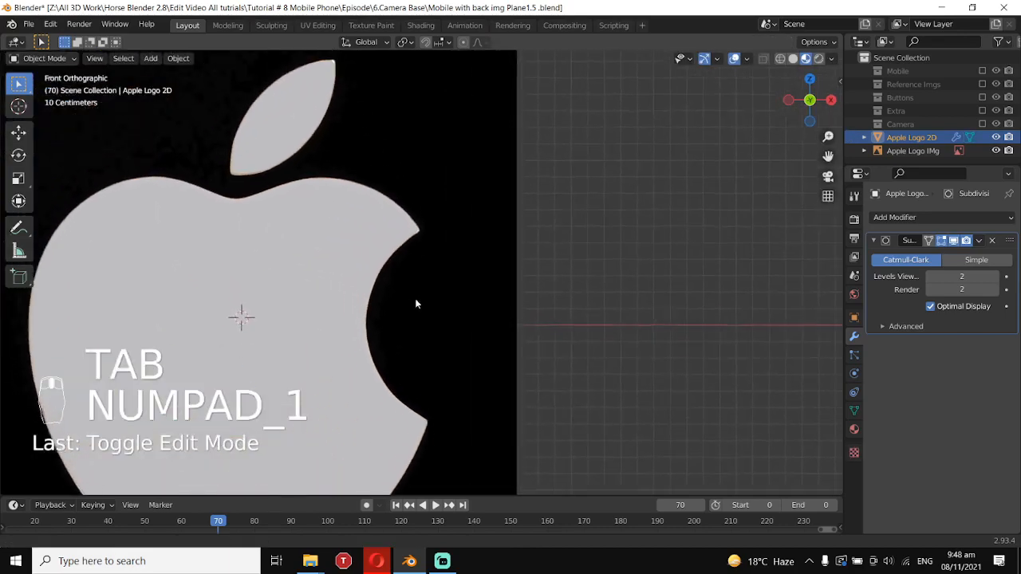
{"action": "key", "text": "Tab"}
{"action": "scroll", "coordinate": [414, 292], "scroll_direction": "up", "scroll_amount": 2}
{"action": "middle_click_drag", "start_coordinate": [428, 276], "coordinate": [398, 270]}
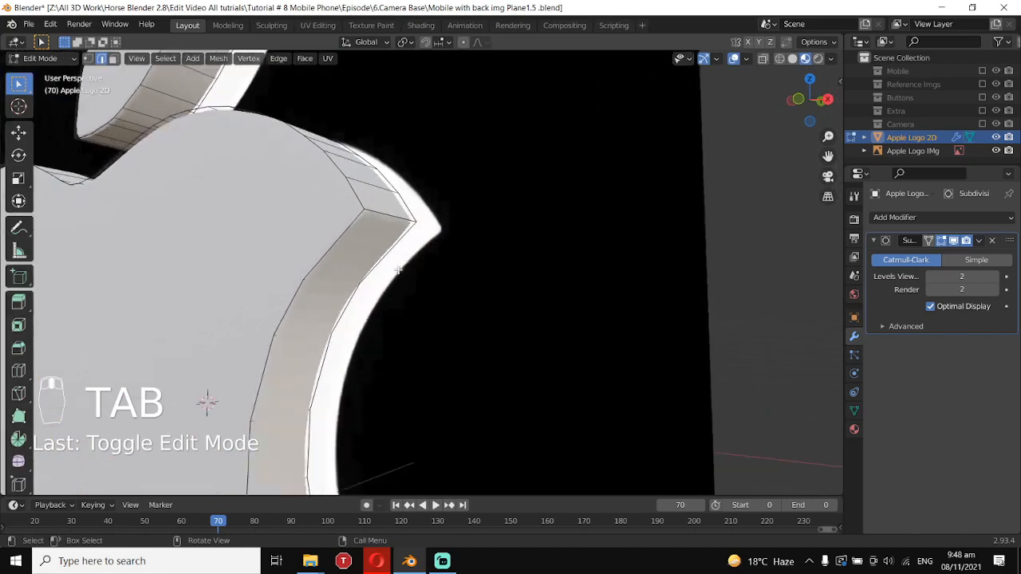
{"action": "key", "text": "ctrl+r"}
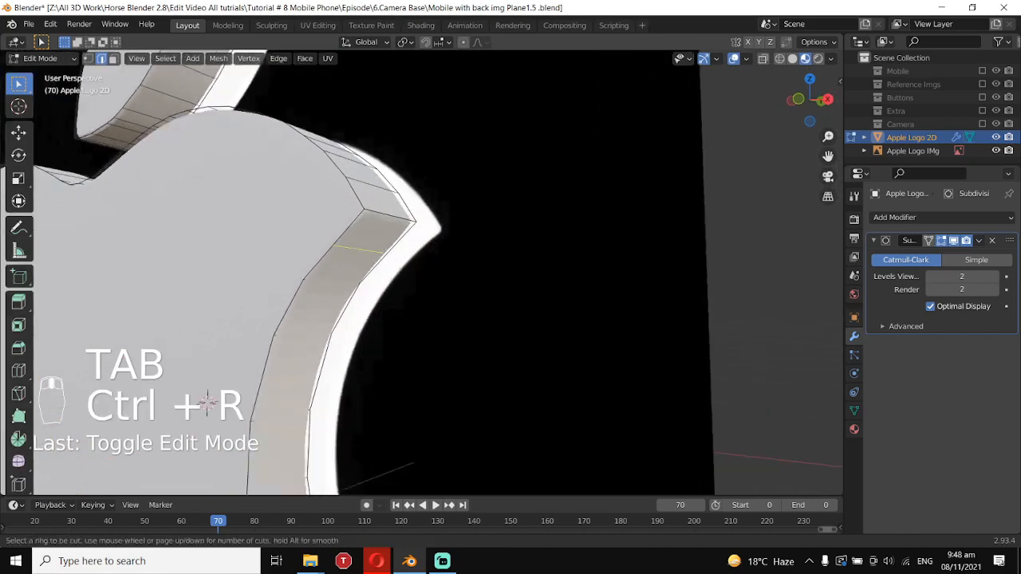
{"action": "left_click", "coordinate": [377, 252]}
{"action": "left_click", "coordinate": [412, 155]}
{"action": "key", "text": "Tab"}
{"action": "scroll", "coordinate": [426, 250], "scroll_direction": "down", "scroll_amount": 2}
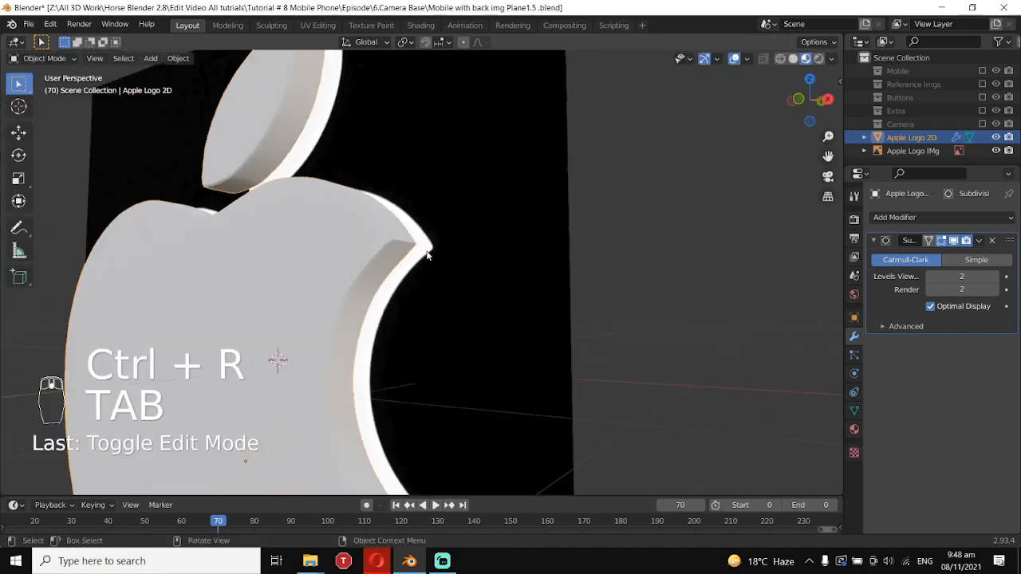
{"action": "key", "text": "KP_1"}
{"action": "scroll", "coordinate": [444, 276], "scroll_direction": "down", "scroll_amount": 1}
{"action": "scroll", "coordinate": [445, 276], "scroll_direction": "down", "scroll_amount": 2}
{"action": "key", "text": "alt+a"}
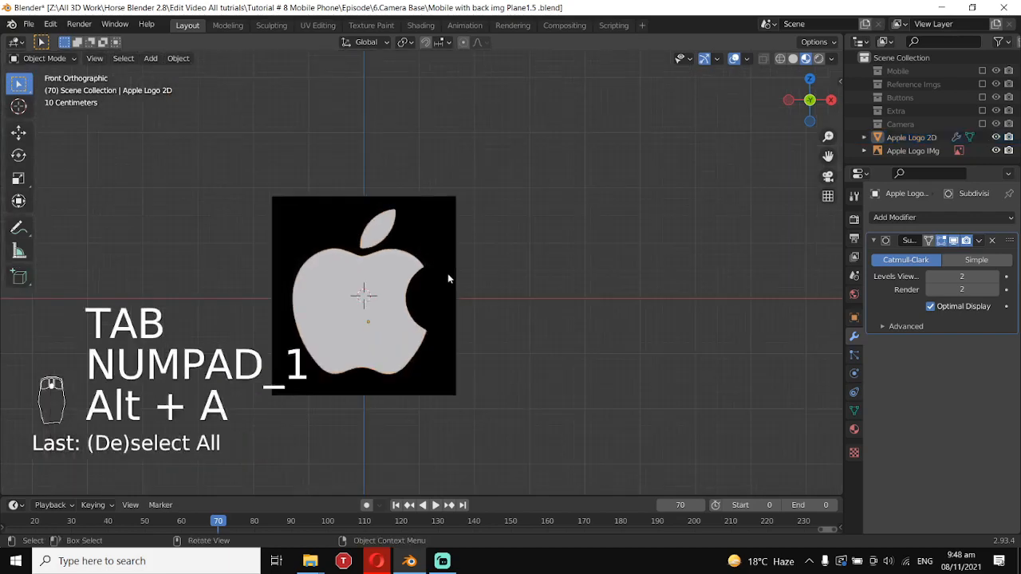
{"action": "middle_click_drag", "start_coordinate": [447, 273], "coordinate": [401, 282]}
{"action": "left_click", "coordinate": [401, 281]}
{"action": "key", "text": "g"}
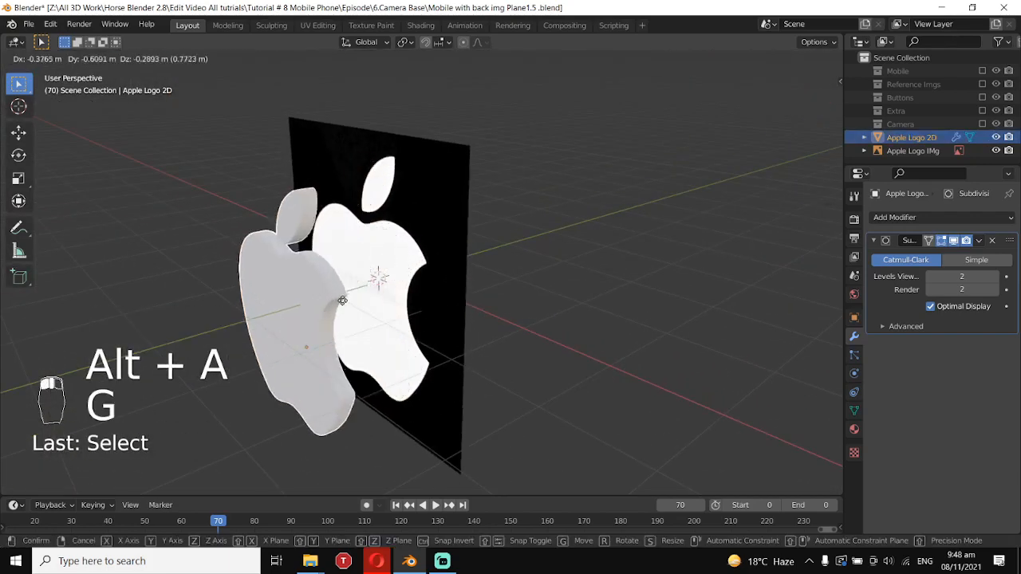
{"action": "right_click", "coordinate": [636, 331]}
{"action": "key", "text": "KP_1"}
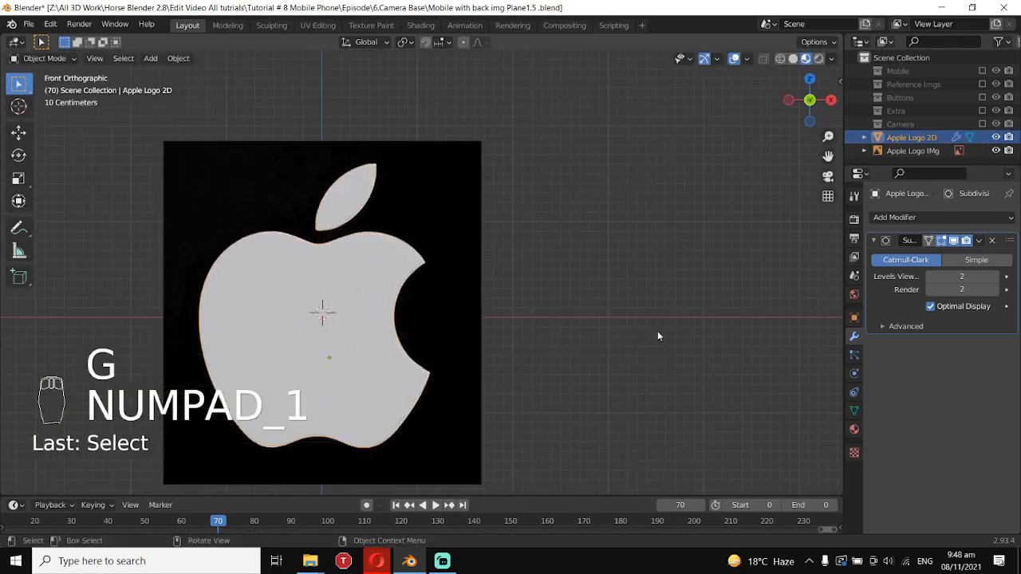
- Move the Apple logo reference image into the Reference Imgs collection
{"action": "left_click", "coordinate": [436, 224]}
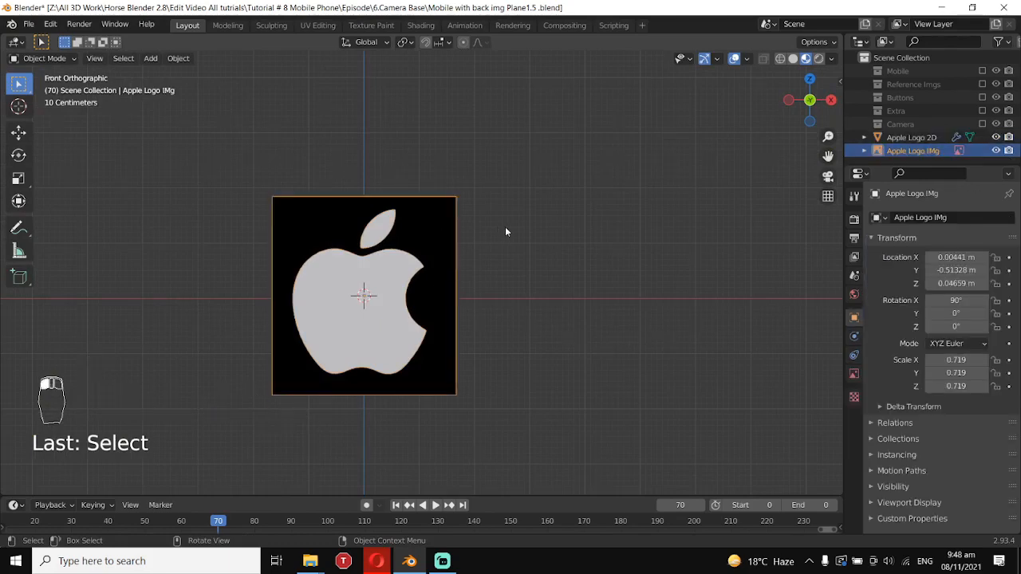
{"action": "scroll", "coordinate": [516, 263], "scroll_direction": "down", "scroll_amount": 1}
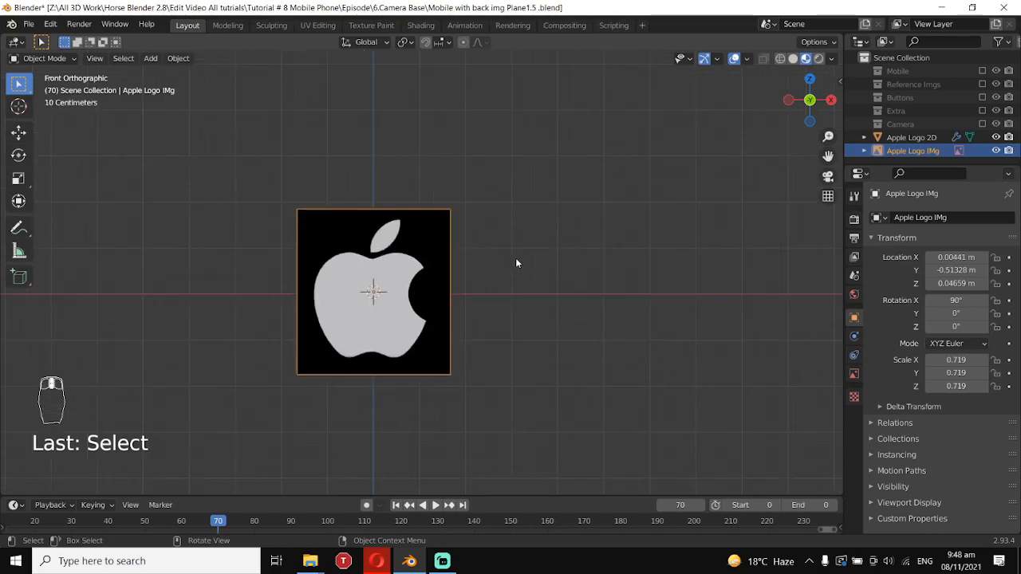
{"action": "key", "text": "m"}
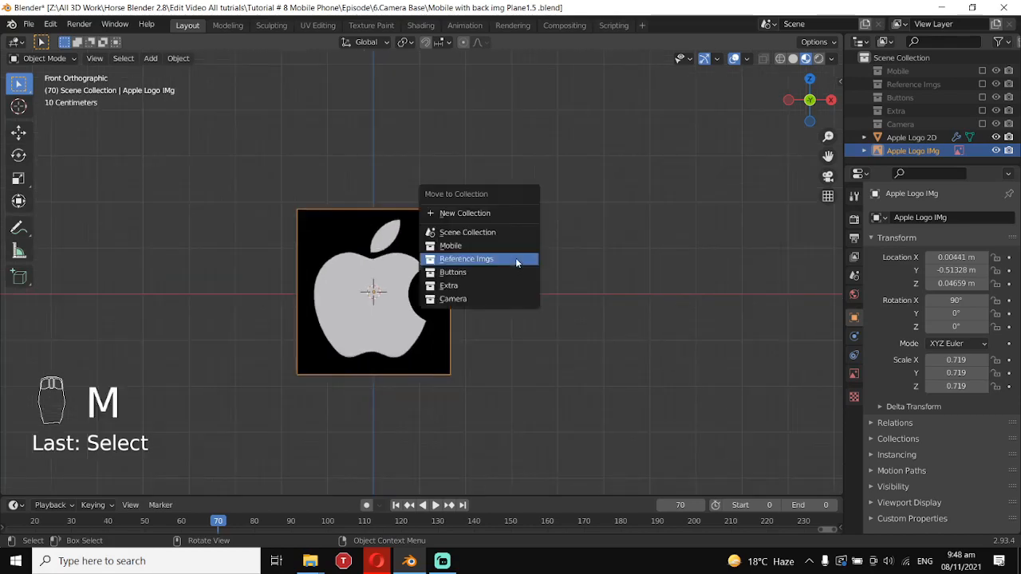
{"action": "left_click", "coordinate": [516, 258]}
{"action": "middle_click_drag", "start_coordinate": [515, 258], "coordinate": [653, 270]}
{"action": "key", "text": "KP_1"}
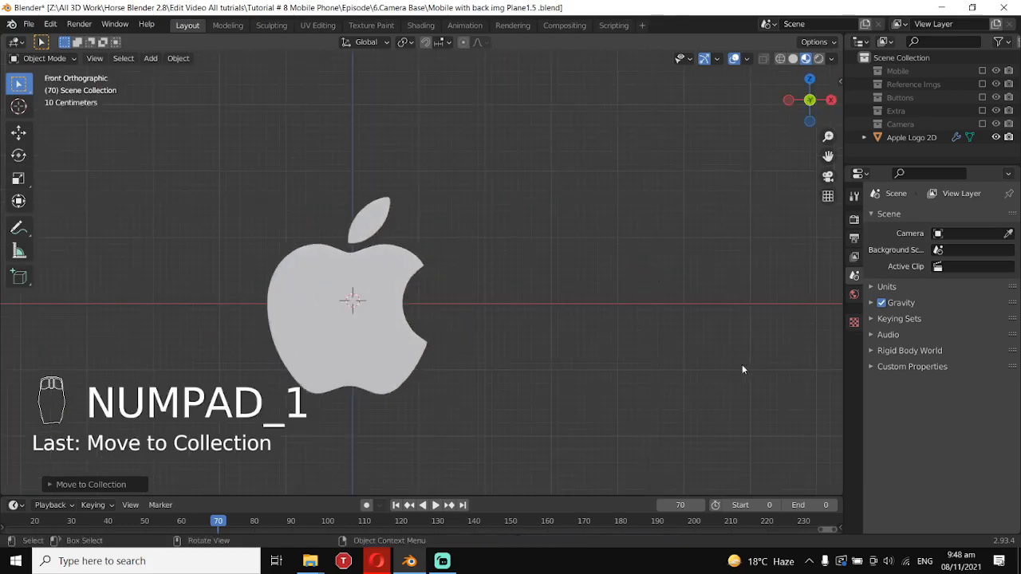
- Create a new material for the Apple logo mesh and set its Metallic value to 1.000
{"action": "left_click", "coordinate": [391, 327]}
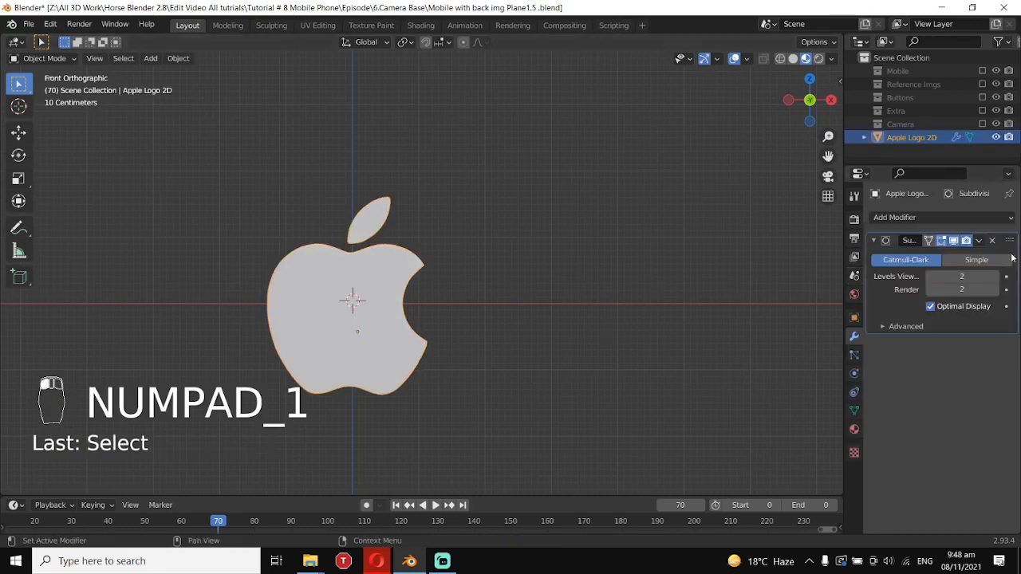
{"action": "left_click", "coordinate": [857, 430]}
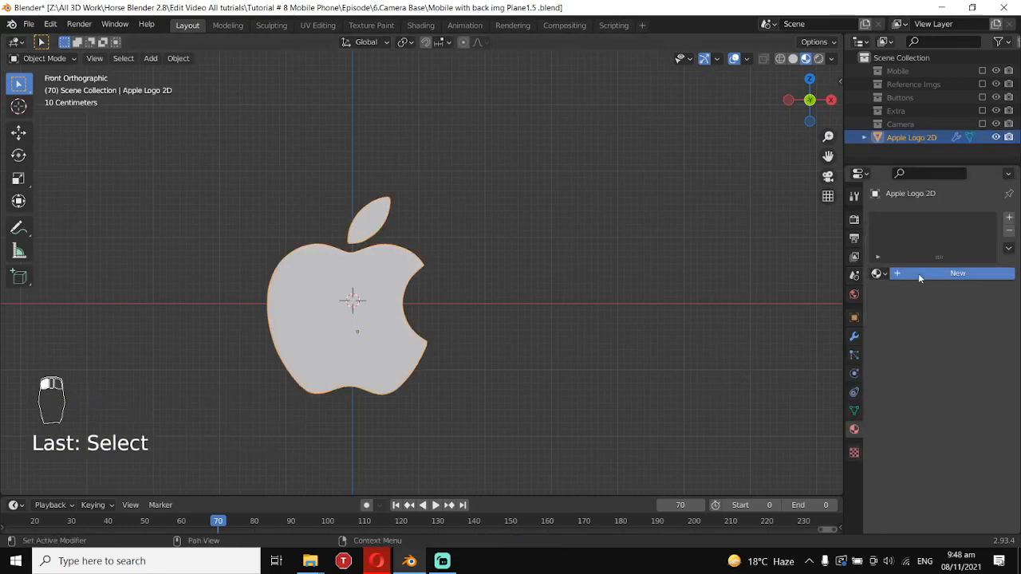
{"action": "left_click", "coordinate": [918, 273]}
{"action": "scroll", "coordinate": [951, 443], "scroll_direction": "down", "scroll_amount": 5}
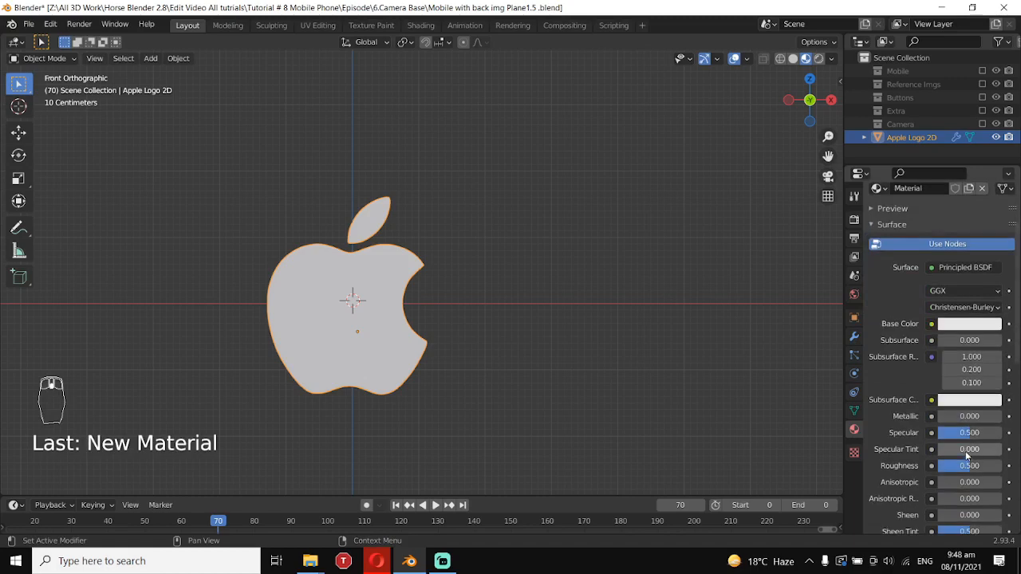
{"action": "left_click_drag", "start_coordinate": [953, 395], "coordinate": [1017, 395]}
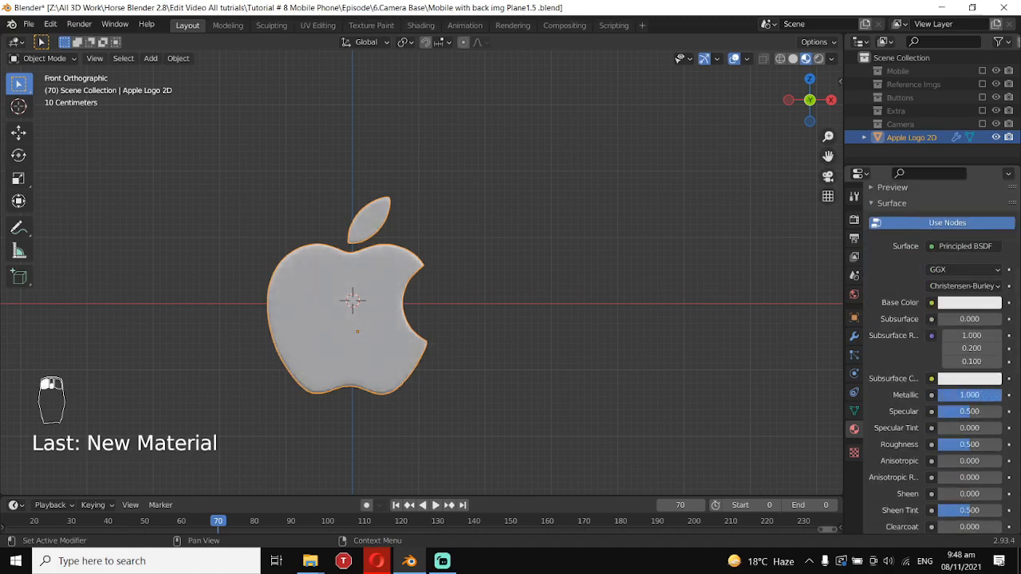
- Apply Shade Smooth to the Apple logo in Object Mode
{"action": "middle_click_drag", "start_coordinate": [638, 357], "coordinate": [465, 380]}
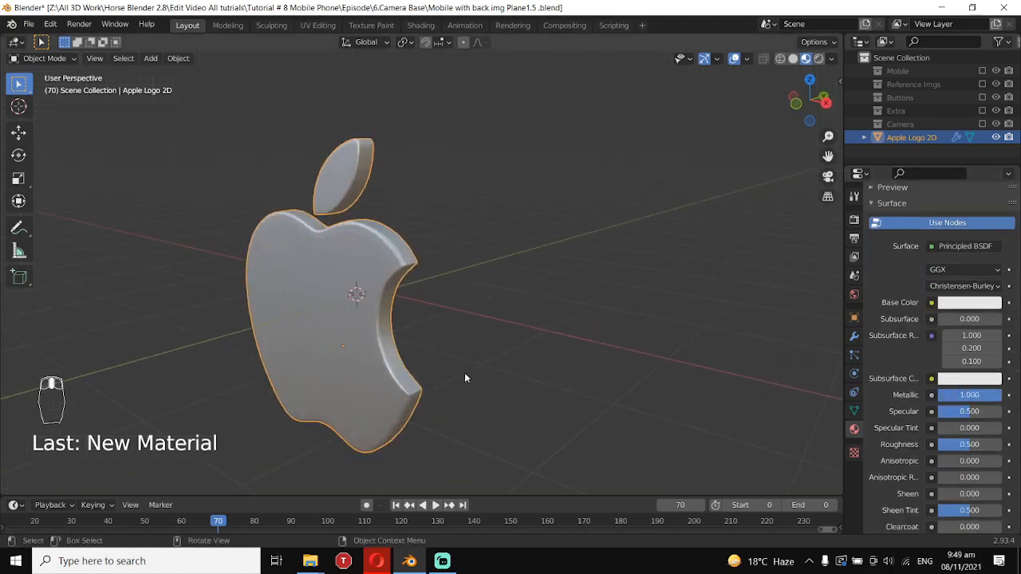
{"action": "scroll", "coordinate": [465, 381], "scroll_direction": "up", "scroll_amount": 3}
{"action": "right_click", "coordinate": [381, 227]}
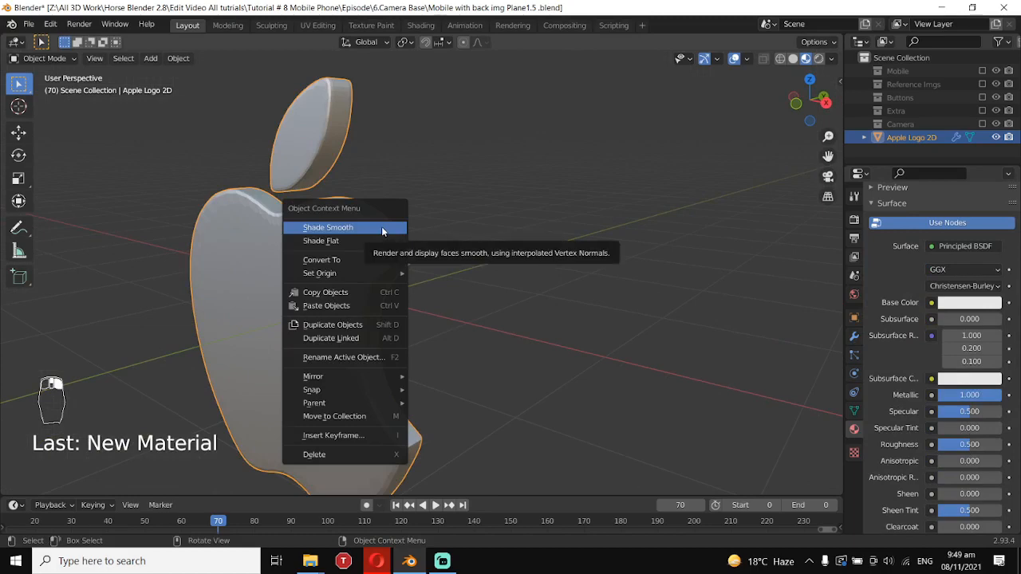
{"action": "left_click", "coordinate": [381, 227]}
{"action": "middle_click_drag", "start_coordinate": [381, 227], "coordinate": [474, 285]}
{"action": "scroll", "coordinate": [472, 282], "scroll_direction": "down", "scroll_amount": 2}
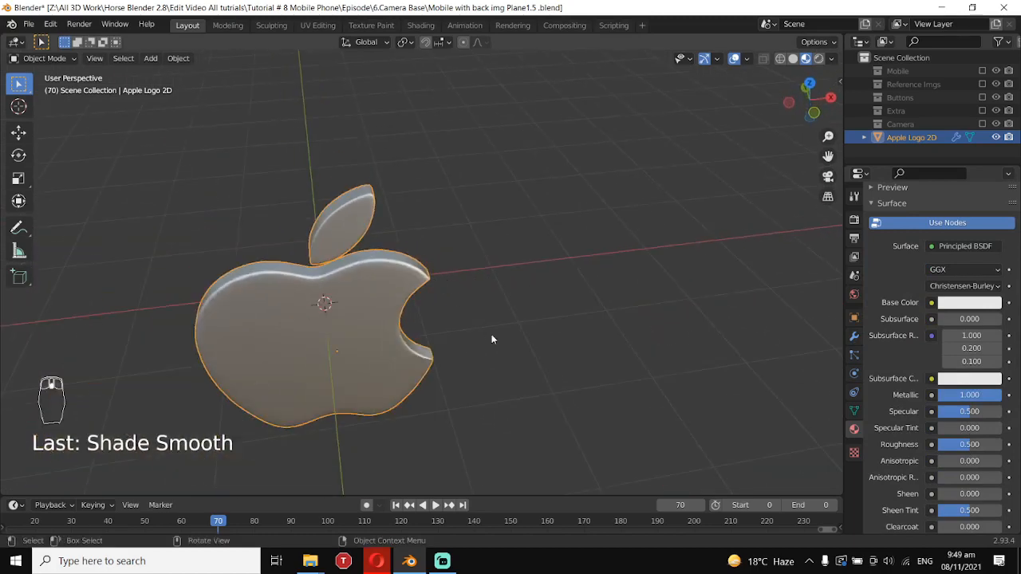
- Set the logo material's Specular to 0.000 and its Roughness to 0.219
{"action": "middle_click_drag", "start_coordinate": [492, 340], "coordinate": [447, 332]}
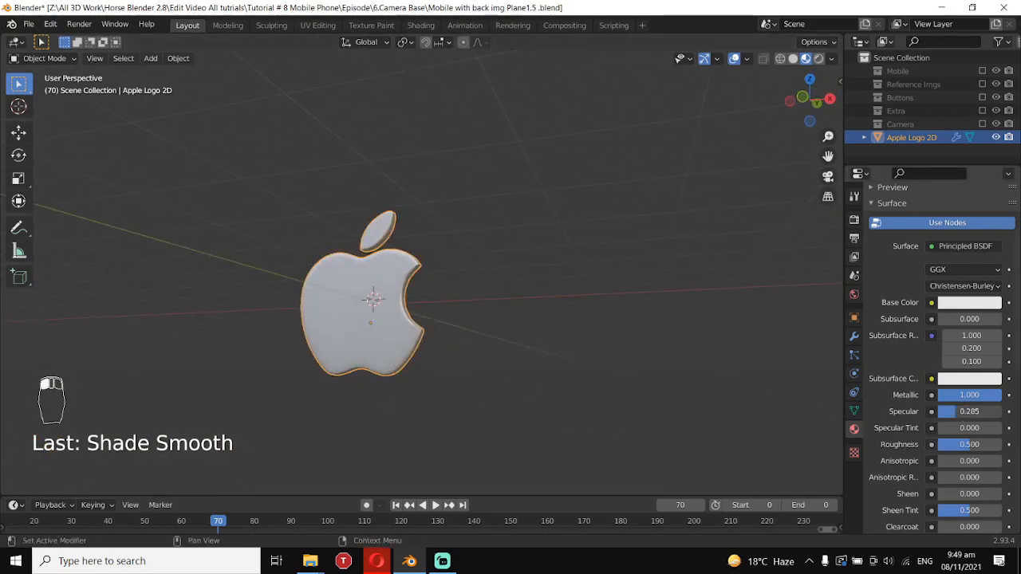
{"action": "scroll", "coordinate": [388, 338], "scroll_direction": "up", "scroll_amount": 3}
{"action": "middle_click_drag", "start_coordinate": [388, 337], "coordinate": [391, 352]}
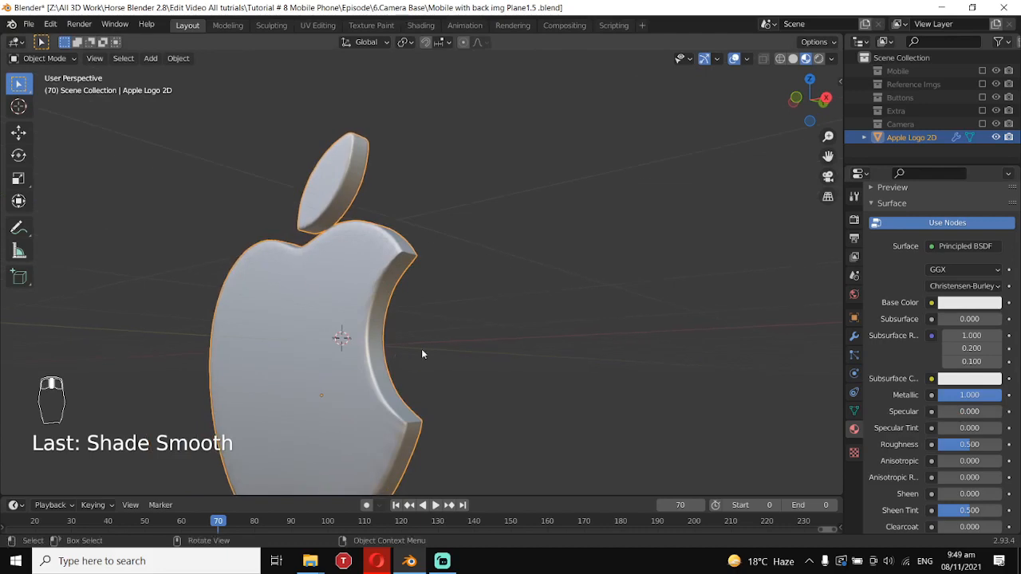
{"action": "mouse_move", "coordinate": [972, 448]}
{"action": "left_mouse_down"}
{"action": "mouse_move", "coordinate": [1003, 448]}
{"action": "mouse_move", "coordinate": [955, 444]}
{"action": "left_mouse_up"}
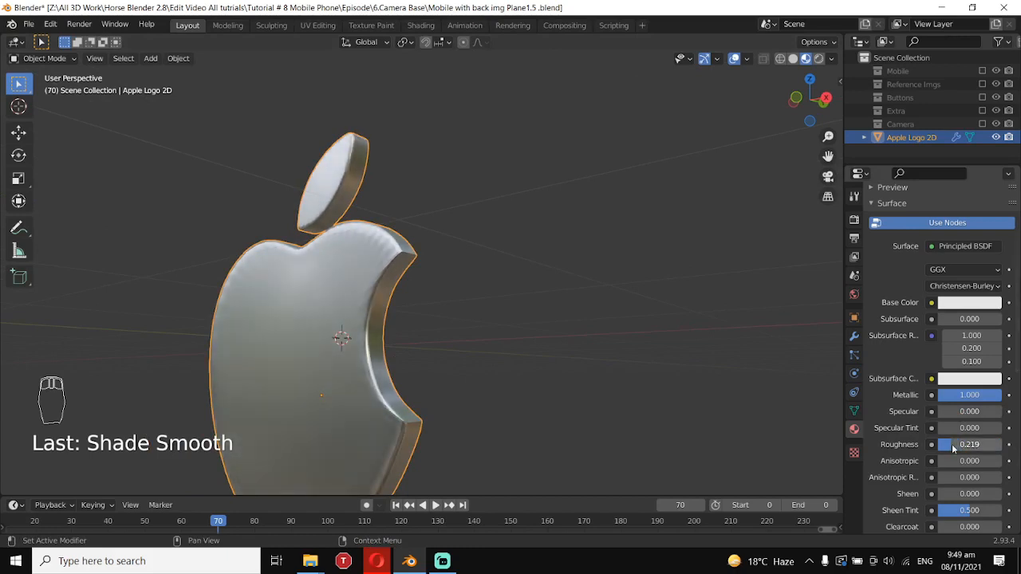
- Set the logo material's Anisotropic to 0.182, Sheen Tint to 0.302 and Transmission to 0.587
{"action": "scroll", "coordinate": [952, 449], "scroll_direction": "down", "scroll_amount": 1}
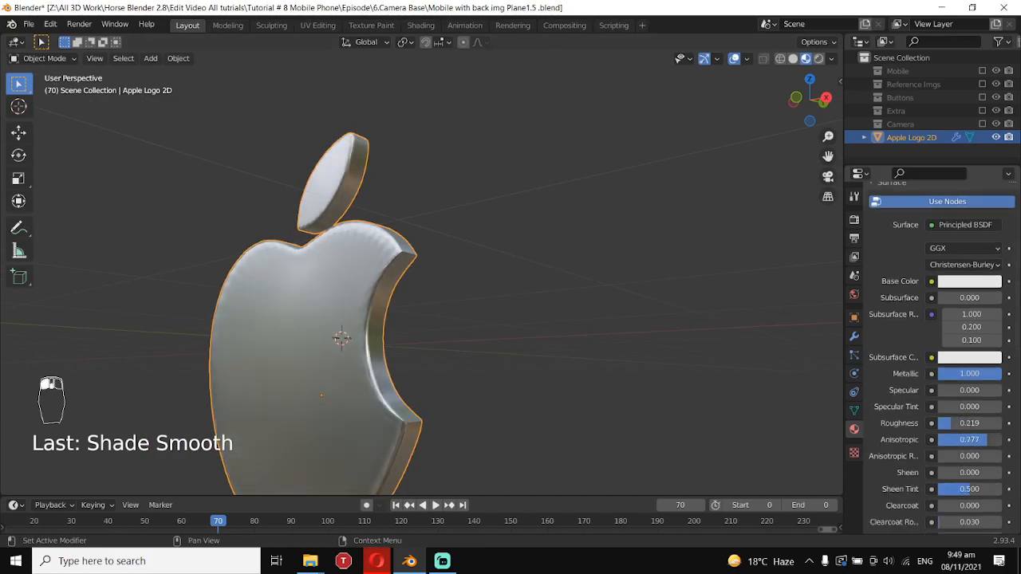
{"action": "scroll", "coordinate": [965, 472], "scroll_direction": "down", "scroll_amount": 2}
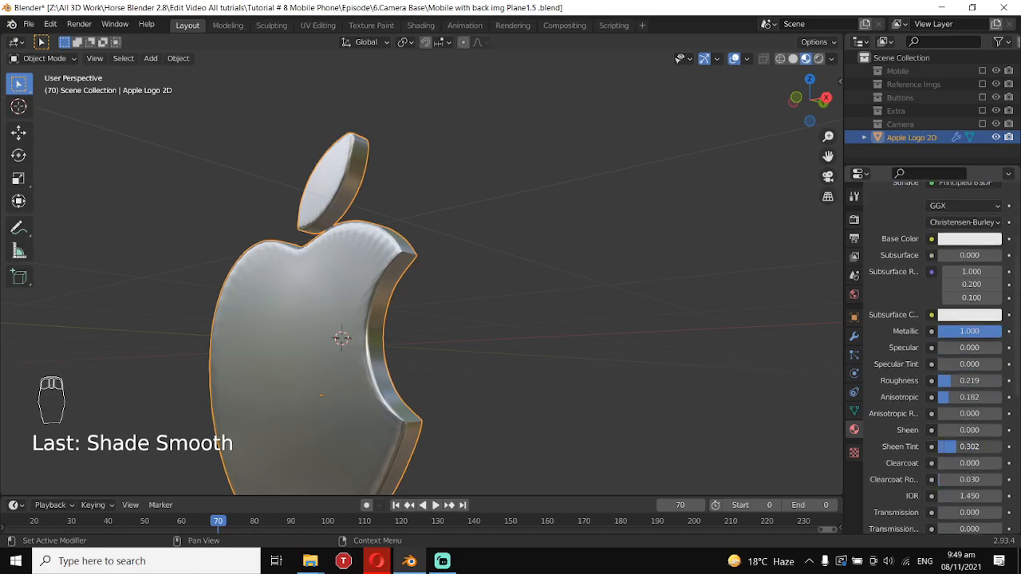
{"action": "scroll", "coordinate": [957, 449], "scroll_direction": "down", "scroll_amount": 2}
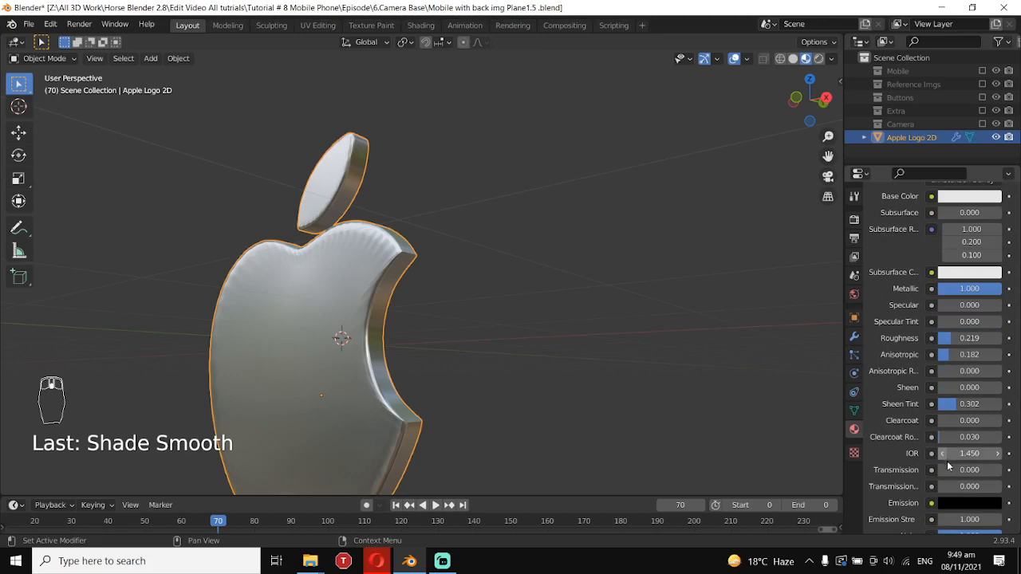
{"action": "scroll", "coordinate": [949, 466], "scroll_direction": "down", "scroll_amount": 1}
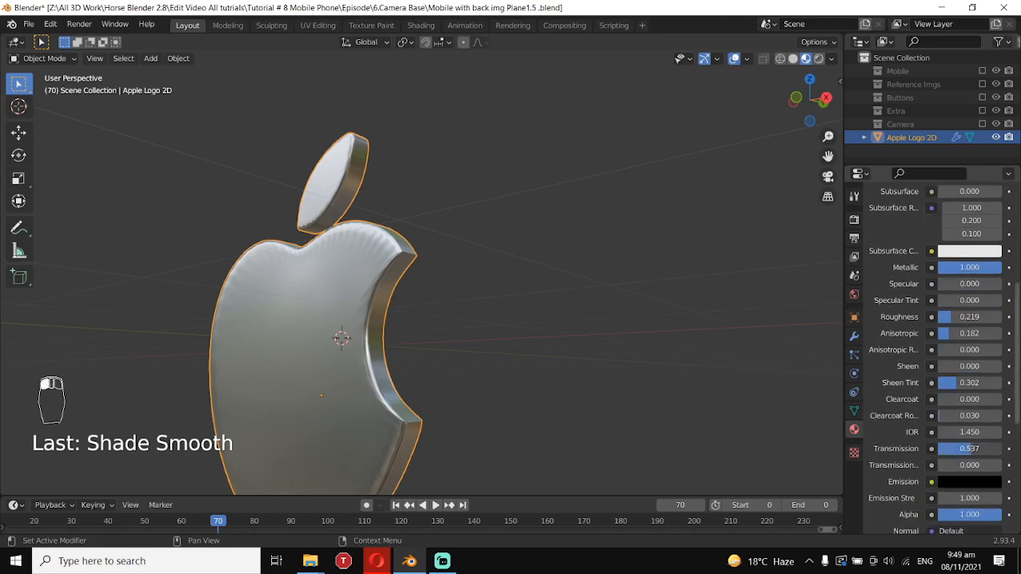
{"action": "scroll", "coordinate": [973, 452], "scroll_direction": "down", "scroll_amount": 4}
{"action": "scroll", "coordinate": [969, 399], "scroll_direction": "up", "scroll_amount": 7}
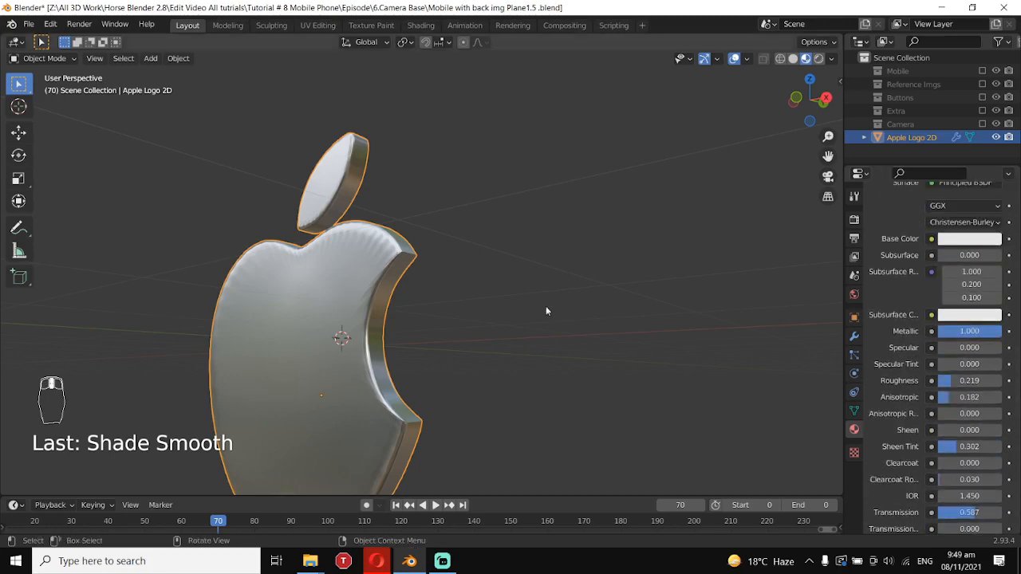
{"action": "scroll", "coordinate": [492, 288], "scroll_direction": "down", "scroll_amount": 4}
{"action": "key", "text": "KP_1"}
{"action": "scroll", "coordinate": [495, 263], "scroll_direction": "up", "scroll_amount": 2}
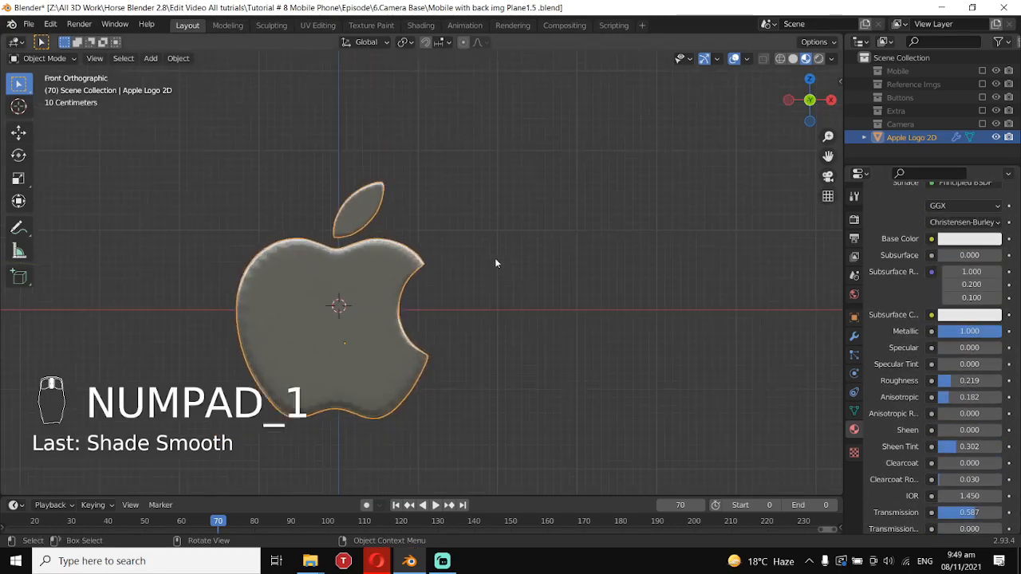
{"action": "key", "text": "Tab"}
{"action": "key", "text": "Tab"}
{"action": "right_click", "coordinate": [396, 256]}
{"action": "left_click", "coordinate": [396, 256]}
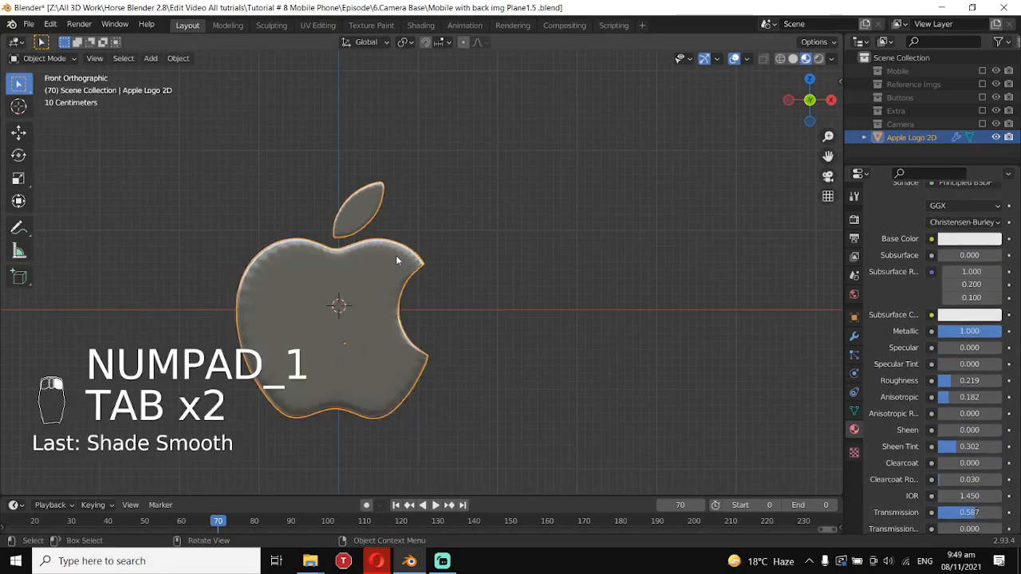
{"action": "key", "text": "Tab"}
{"action": "key", "text": "Tab"}
{"action": "right_click", "coordinate": [395, 256]}
{"action": "left_click", "coordinate": [401, 259]}
{"action": "key", "text": "Tab"}
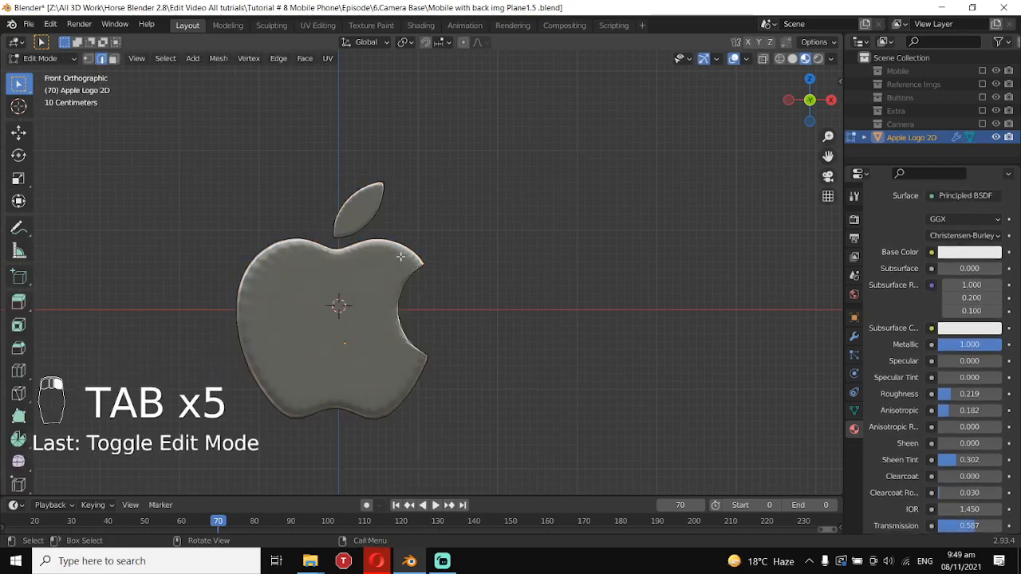
{"action": "right_click", "coordinate": [401, 255]}
{"action": "key", "text": "Tab"}
- Apply Shade Flat to the whole logo, check its edges in Edit Mode, and return to Object Mode
{"action": "right_click", "coordinate": [426, 264]}
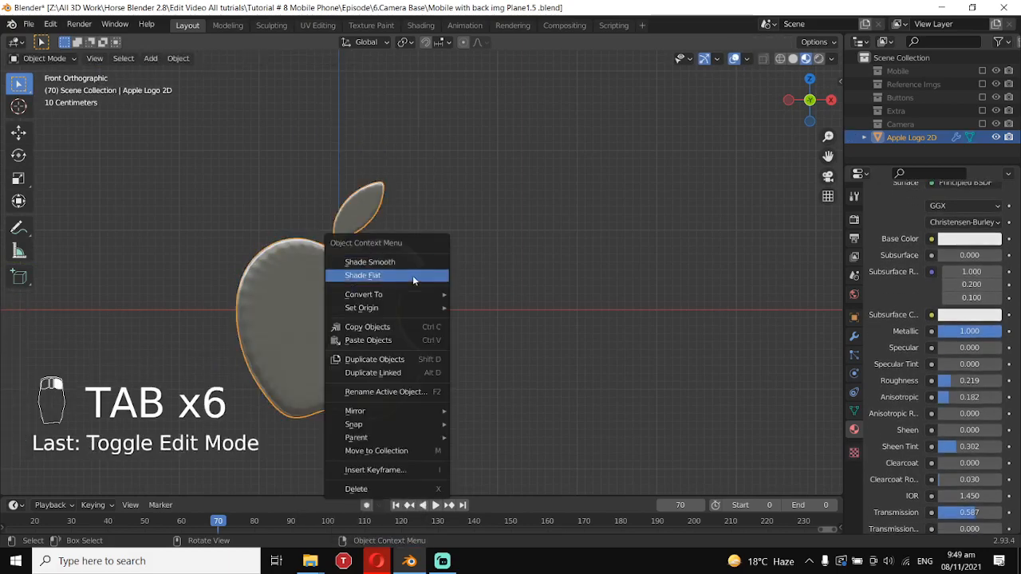
{"action": "left_click", "coordinate": [412, 275]}
{"action": "key", "text": "Tab"}
{"action": "middle_click_drag", "start_coordinate": [415, 276], "coordinate": [445, 251]}
{"action": "key", "text": "Tab"}
{"action": "key", "text": "Tab"}
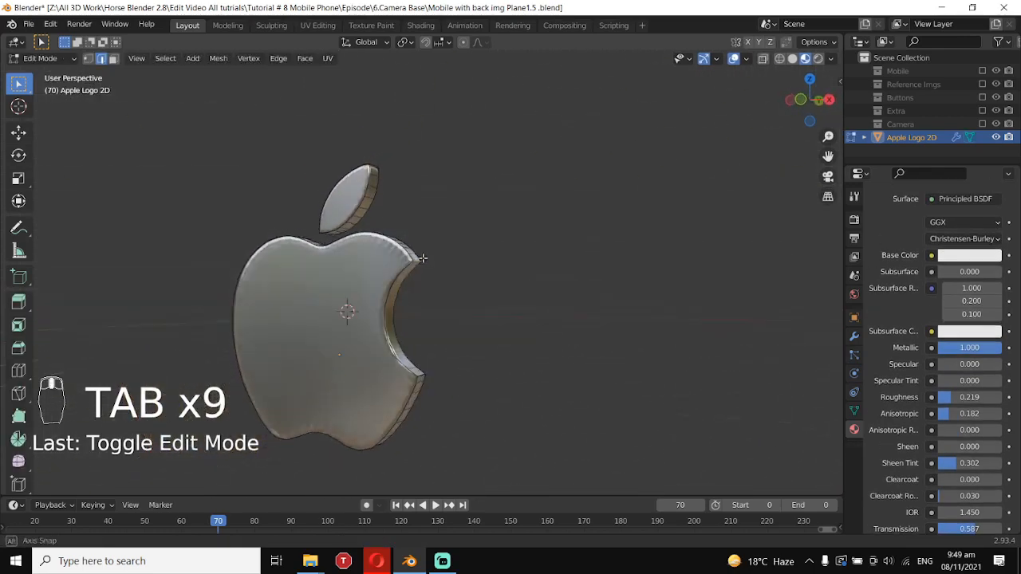
{"action": "key", "text": "Tab"}
- Compare the logo at Subdivision viewport levels 0 and 2, ending at level 2
{"action": "left_click", "coordinate": [854, 336]}
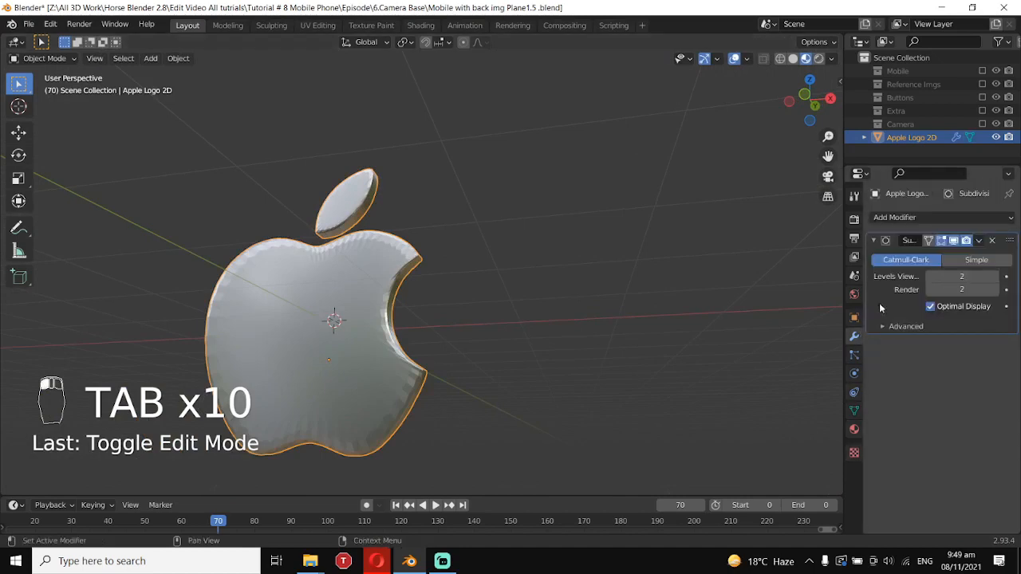
{"action": "left_click", "coordinate": [929, 276]}
{"action": "left_click", "coordinate": [929, 276]}
{"action": "mouse_move", "coordinate": [574, 375]}
{"action": "middle_mouse_down"}
{"action": "mouse_move", "coordinate": [515, 384]}
{"action": "mouse_move", "coordinate": [488, 357]}
{"action": "mouse_move", "coordinate": [568, 367]}
{"action": "middle_mouse_up"}
{"action": "key", "text": "KP_1"}
{"action": "key", "text": "alt+a"}
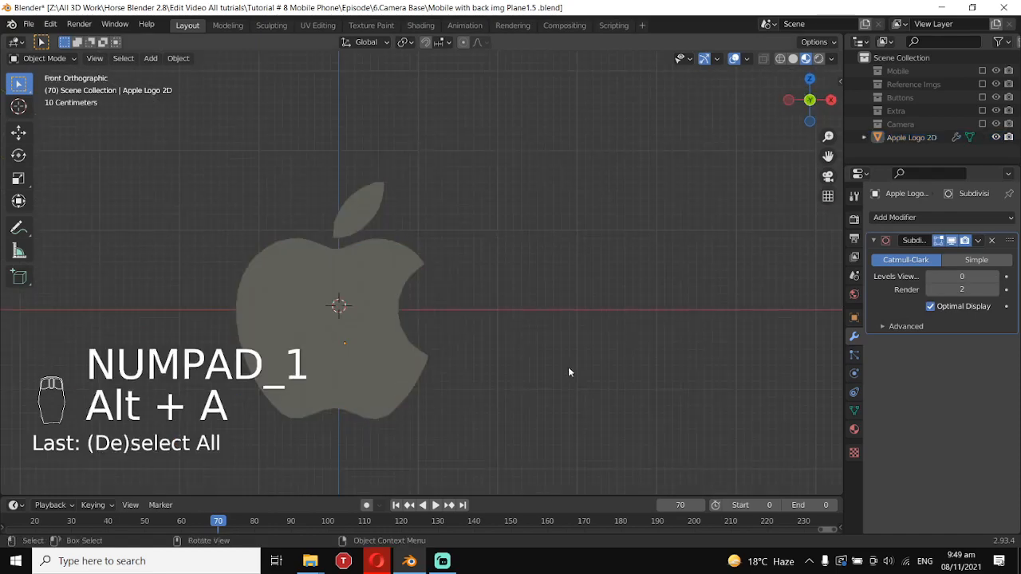
{"action": "scroll", "coordinate": [572, 358], "scroll_direction": "up", "scroll_amount": 2}
{"action": "scroll", "coordinate": [569, 350], "scroll_direction": "down", "scroll_amount": 1}
{"action": "scroll", "coordinate": [471, 384], "scroll_direction": "up", "scroll_amount": 2}
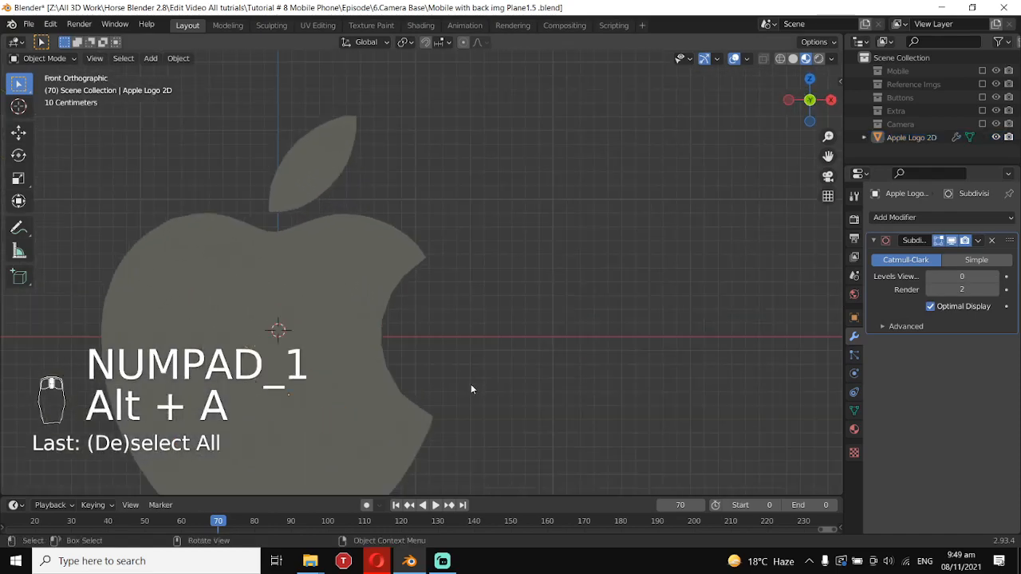
{"action": "scroll", "coordinate": [466, 374], "scroll_direction": "down", "scroll_amount": 2}
{"action": "middle_click_drag", "start_coordinate": [466, 375], "coordinate": [398, 315]}
{"action": "key", "text": "KP_1"}
{"action": "left_click", "coordinate": [995, 277]}
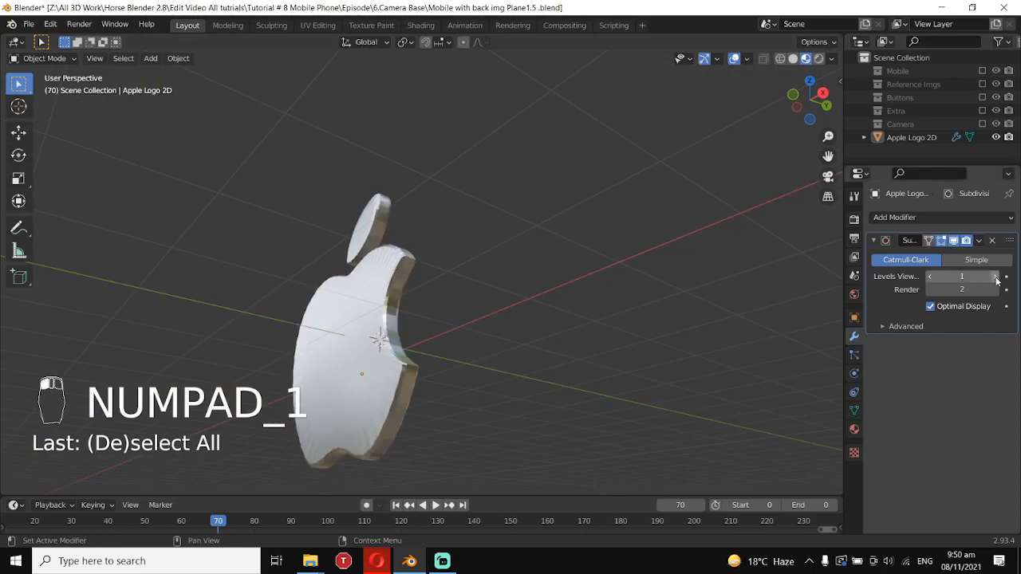
{"action": "left_click", "coordinate": [996, 277]}
- Add a loop cut around the apple's side wall in Edit Mode, slide it against the front edge, and return to Object Mode
{"action": "key", "text": "Tab"}
{"action": "scroll", "coordinate": [411, 385], "scroll_direction": "up", "scroll_amount": 1}
{"action": "middle_click_drag", "start_coordinate": [415, 384], "coordinate": [383, 364]}
{"action": "key", "text": "alt+a"}
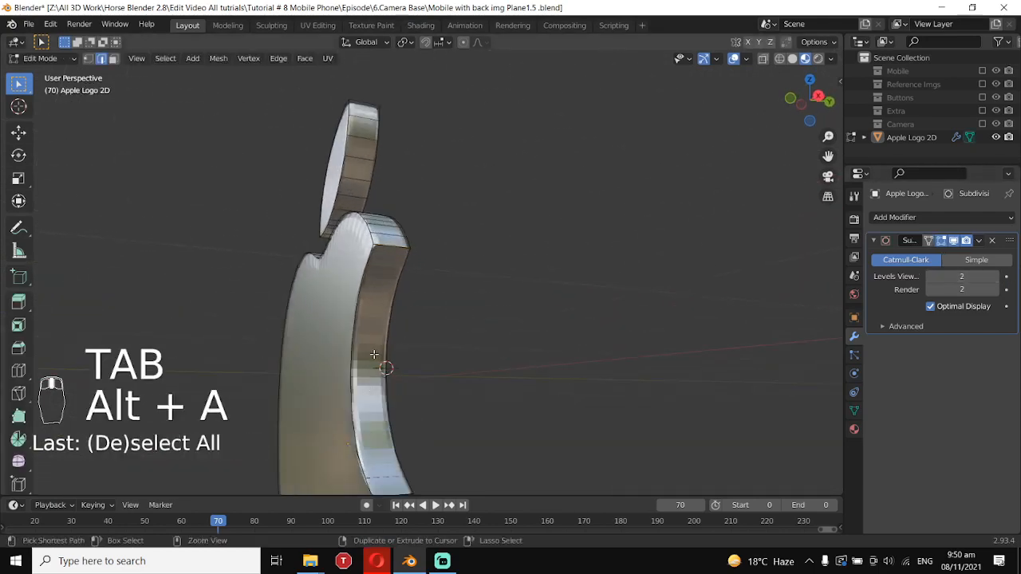
{"action": "key", "text": "ctrl+r"}
{"action": "left_click", "coordinate": [385, 366]}
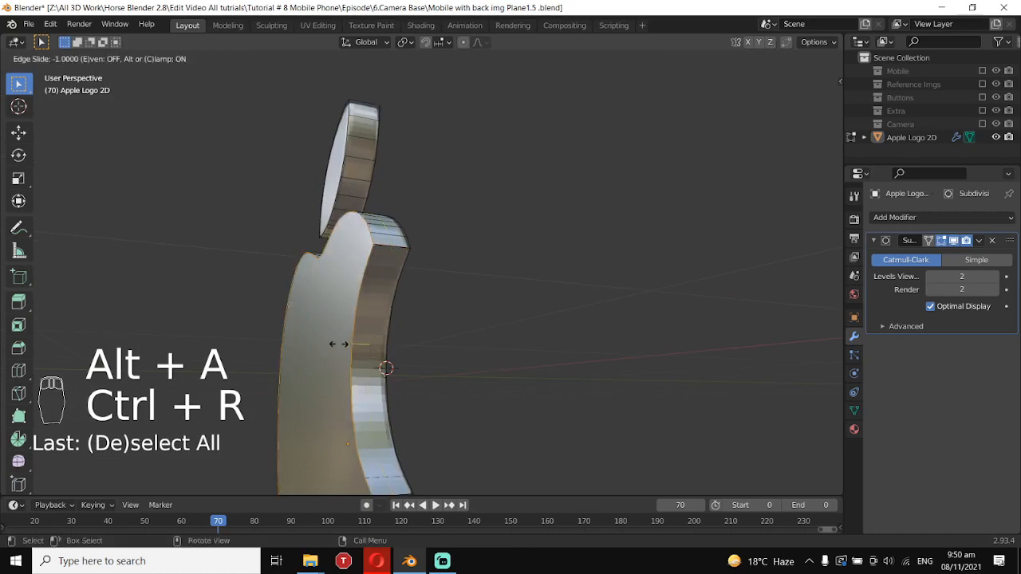
{"action": "left_click", "coordinate": [337, 345]}
{"action": "key", "text": "Tab"}
{"action": "middle_click_drag", "start_coordinate": [332, 349], "coordinate": [365, 388]}
{"action": "scroll", "coordinate": [406, 386], "scroll_direction": "down", "scroll_amount": 3}
- Add a loop cut around the apple's side wall, slide it against the back edge, and return to Object Mode
{"action": "key", "text": "Tab"}
{"action": "key", "text": "alt+a"}
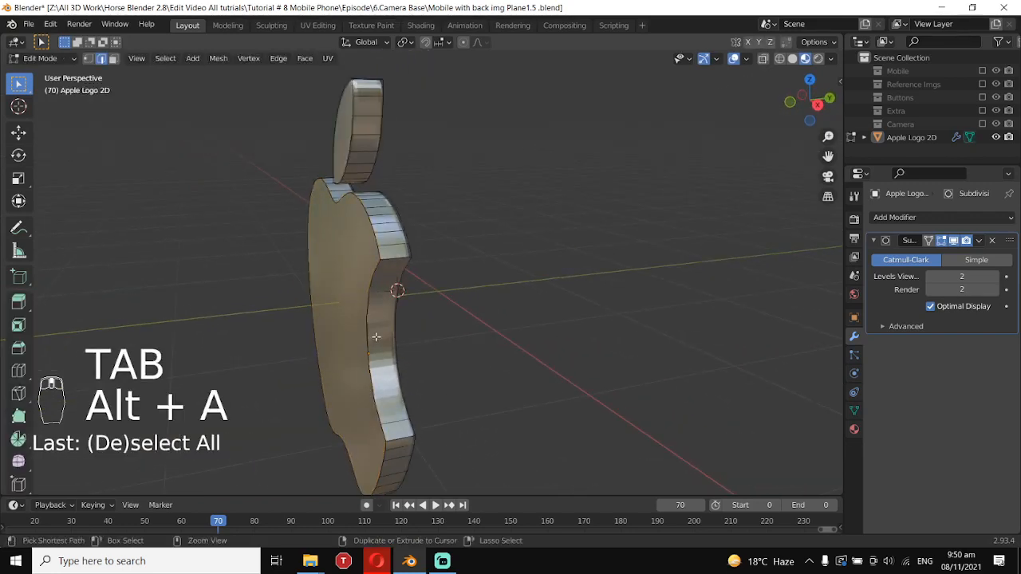
{"action": "key", "text": "ctrl+r"}
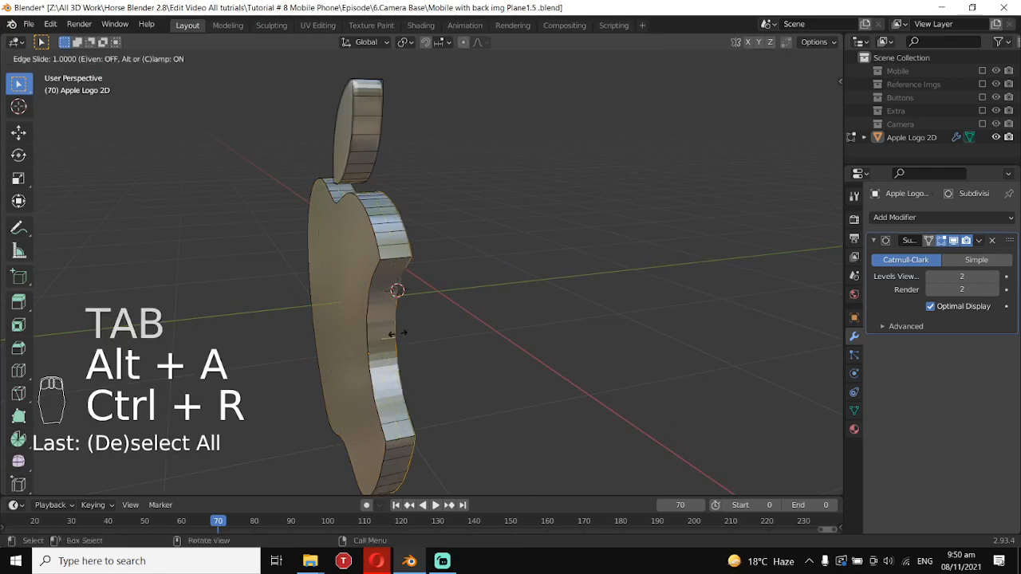
{"action": "key", "text": "Tab"}
- Add a loop cut around the leaf's side wall in Edit Mode and slide it against the back edge
{"action": "middle_click_drag", "start_coordinate": [410, 338], "coordinate": [500, 365]}
{"action": "key", "text": "KP_1"}
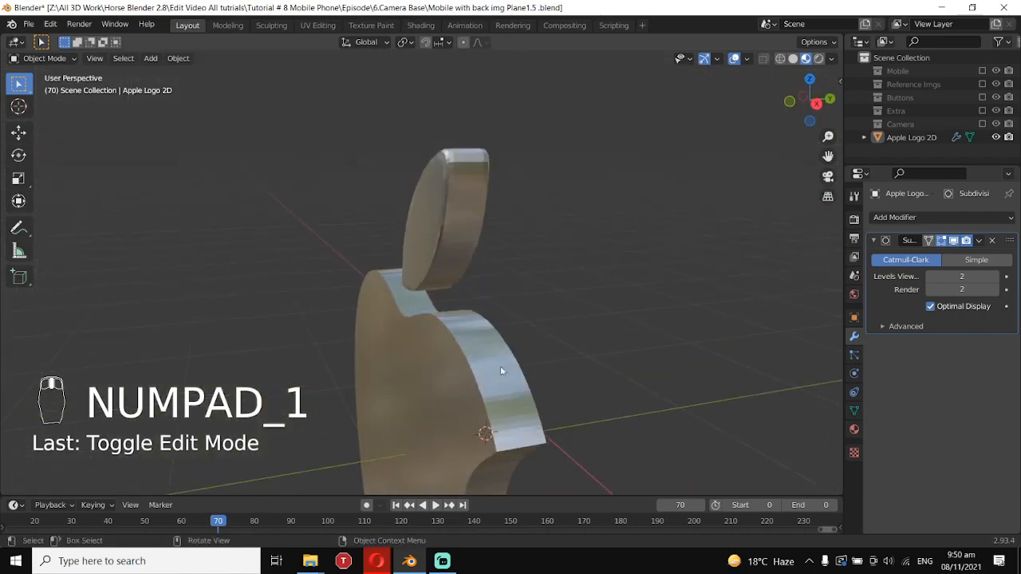
{"action": "key", "text": "Tab"}
{"action": "key", "text": "alt+a"}
{"action": "key", "text": "ctrl+r"}
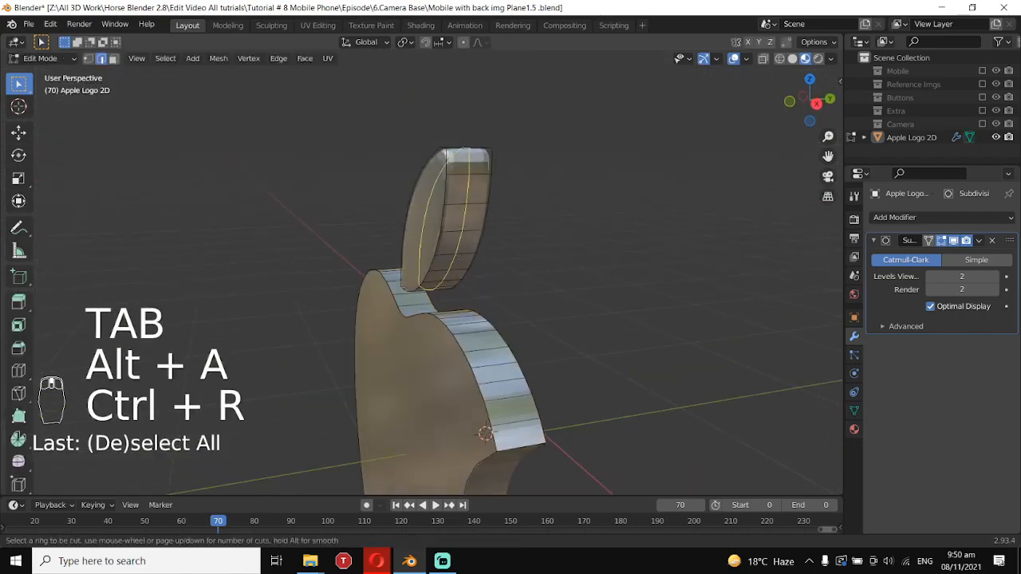
{"action": "left_click", "coordinate": [474, 255]}
{"action": "left_click", "coordinate": [492, 258]}
{"action": "key", "text": "alt+a"}
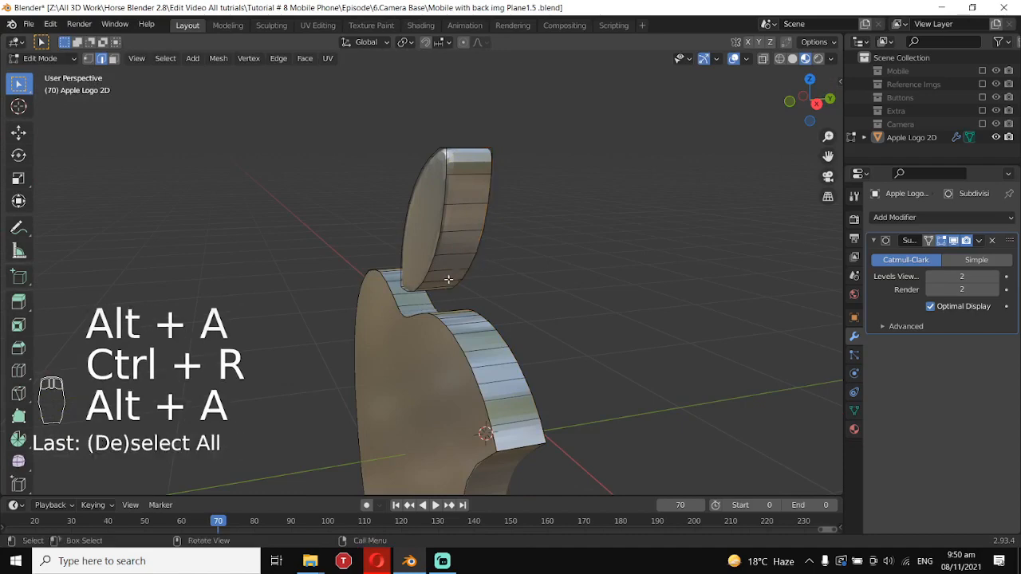
- Add a second loop cut around the leaf, slide it against the front edge, and return to Object Mode
{"action": "key", "text": "ctrl+r"}
{"action": "left_click", "coordinate": [432, 285]}
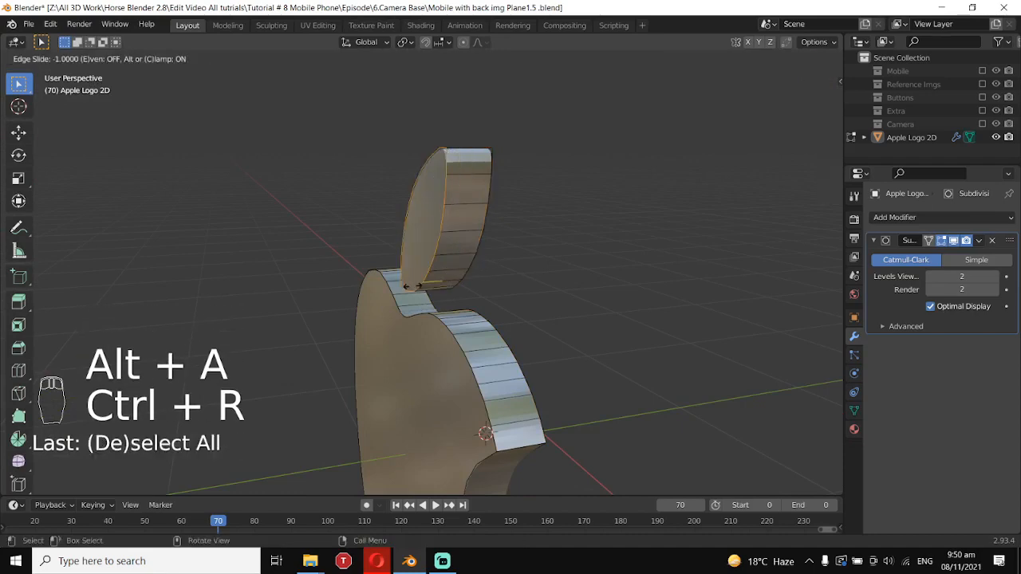
{"action": "left_click", "coordinate": [403, 286]}
{"action": "key", "text": "Tab"}
- Switch to the front view and include the Mobile, Buttons and Camera collections in the view layer
{"action": "scroll", "coordinate": [395, 311], "scroll_direction": "down", "scroll_amount": 4}
{"action": "mouse_move", "coordinate": [383, 369]}
{"action": "middle_mouse_down"}
{"action": "mouse_move", "coordinate": [536, 384]}
{"action": "mouse_move", "coordinate": [381, 365]}
{"action": "middle_mouse_up"}
{"action": "scroll", "coordinate": [382, 371], "scroll_direction": "down", "scroll_amount": 3}
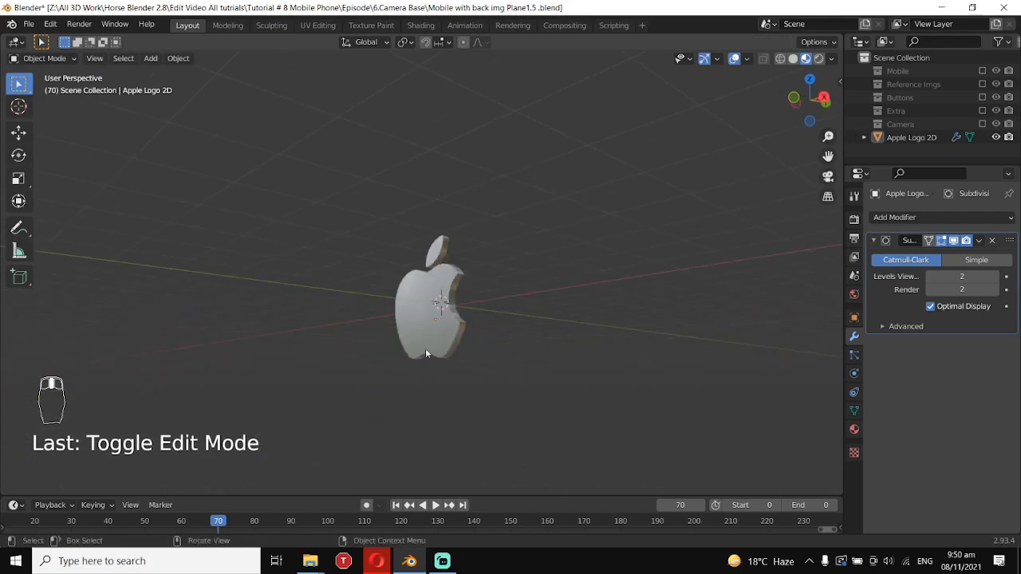
{"action": "key", "text": "KP_1"}
{"action": "scroll", "coordinate": [618, 349], "scroll_direction": "up", "scroll_amount": 2}
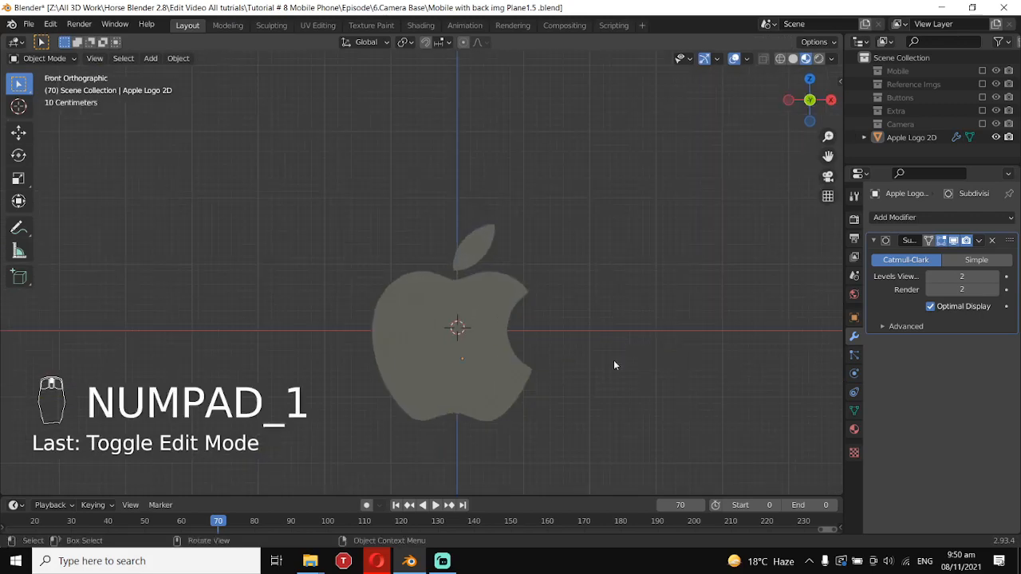
{"action": "left_click", "coordinate": [982, 71]}
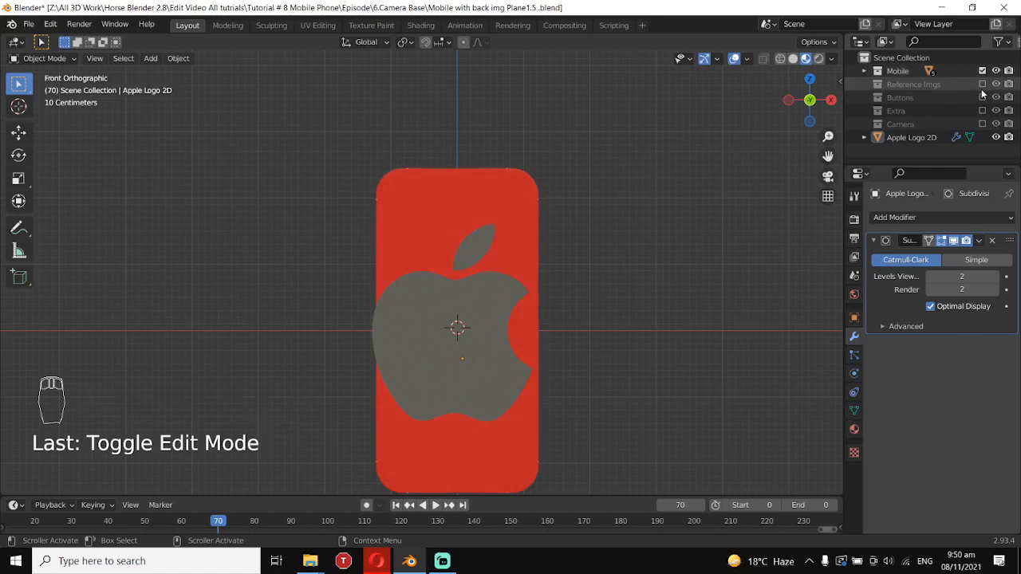
{"action": "left_click", "coordinate": [982, 97]}
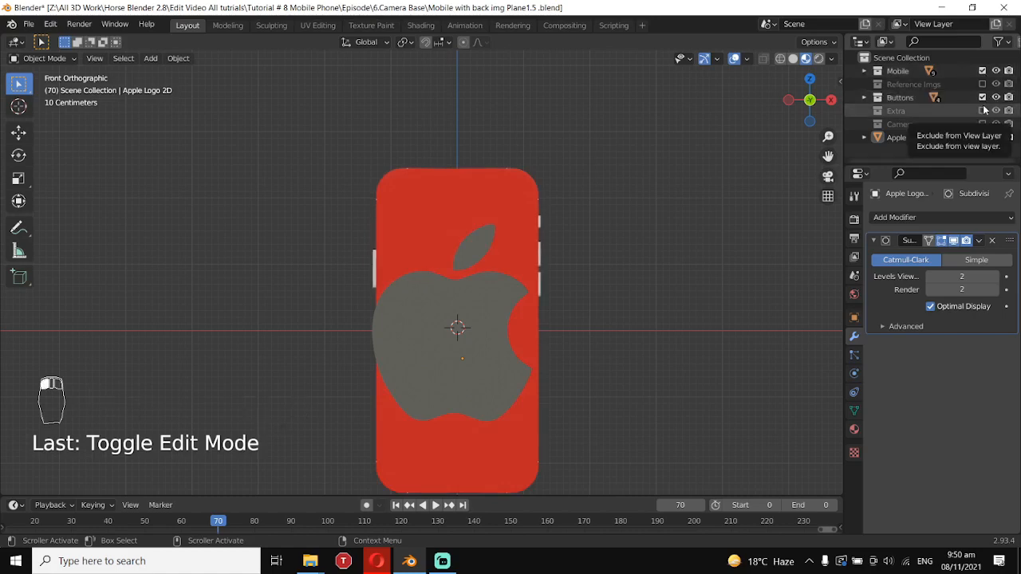
{"action": "left_click", "coordinate": [982, 124]}
- Scale the Apple logo down to about one-sixth of the phone's width
{"action": "left_click", "coordinate": [467, 384]}
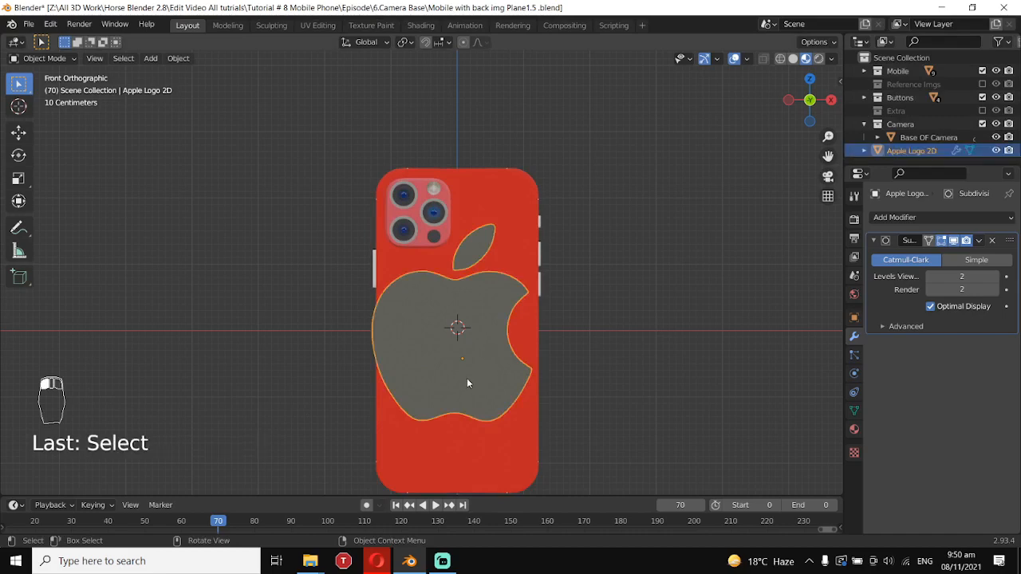
{"action": "key", "text": "s"}
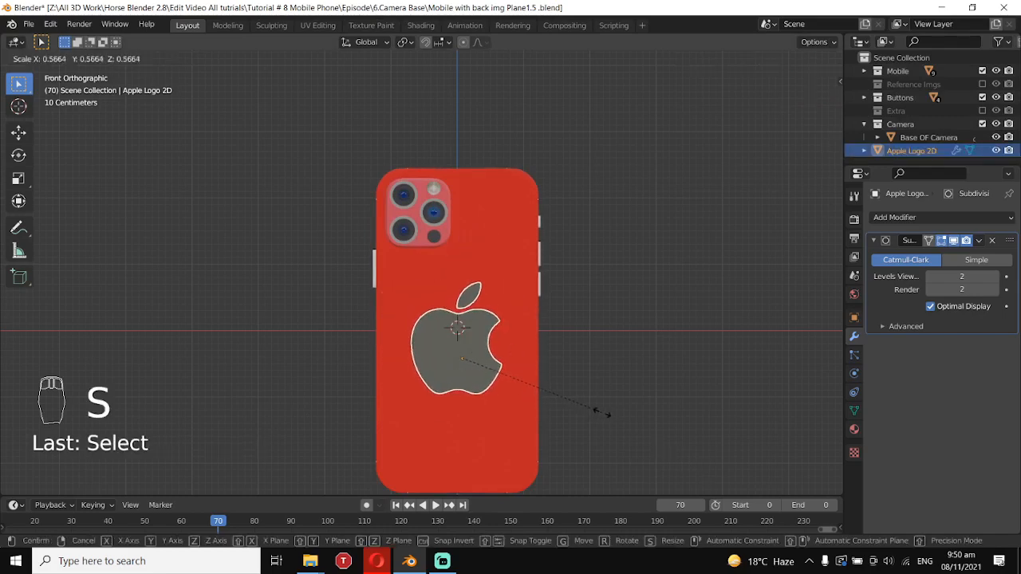
{"action": "left_click", "coordinate": [694, 425]}
{"action": "key", "text": "s"}
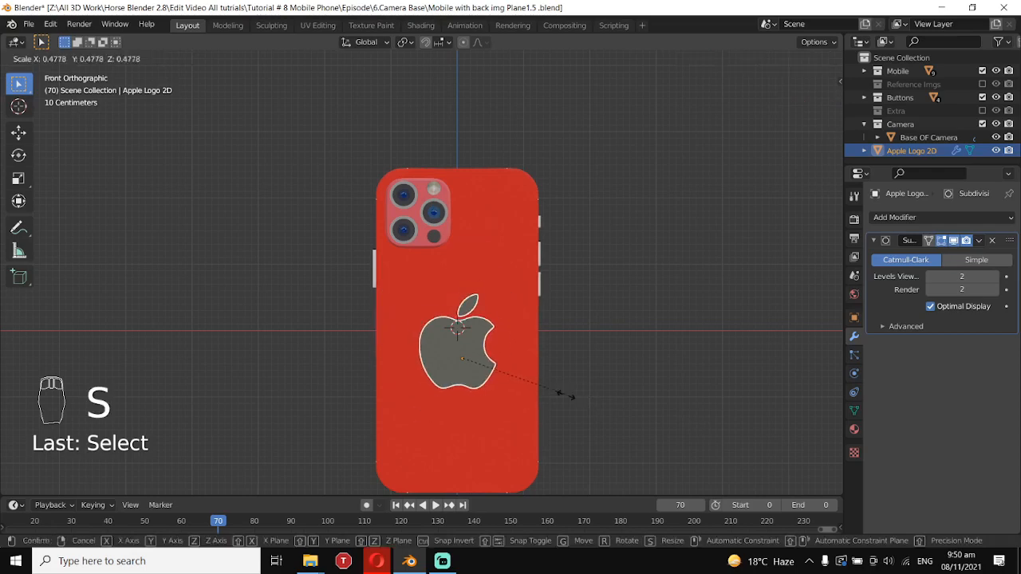
{"action": "left_click", "coordinate": [493, 372]}
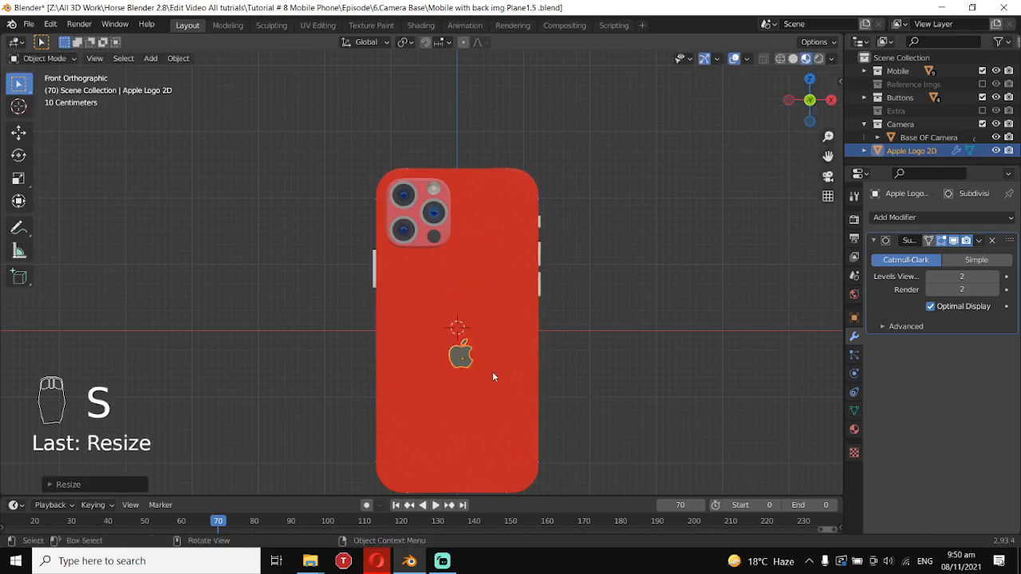
- Move the logo along the Y axis in the right view until it sits against the phone's back
{"action": "key", "text": "KP_3"}
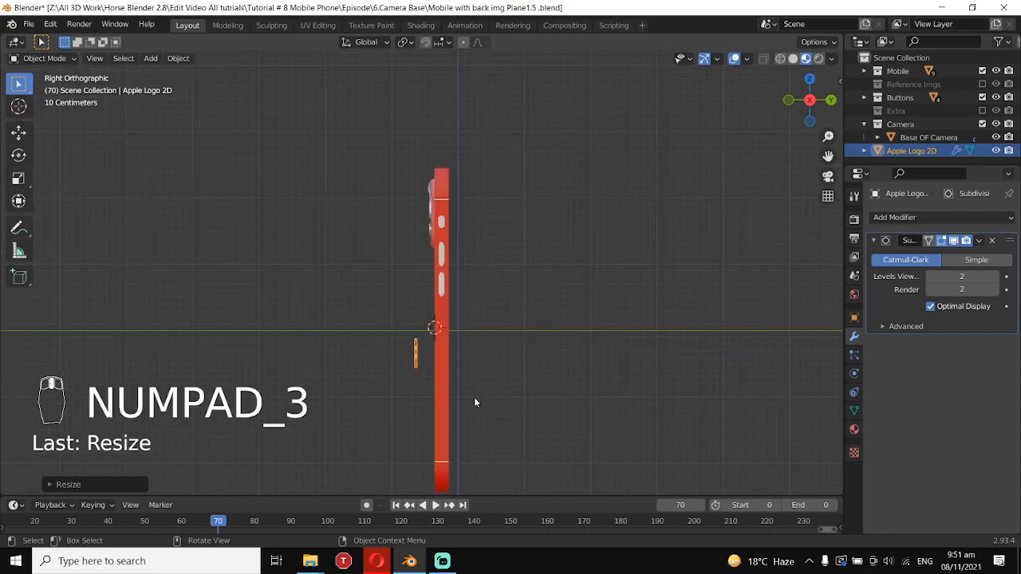
{"action": "key", "text": "g"}
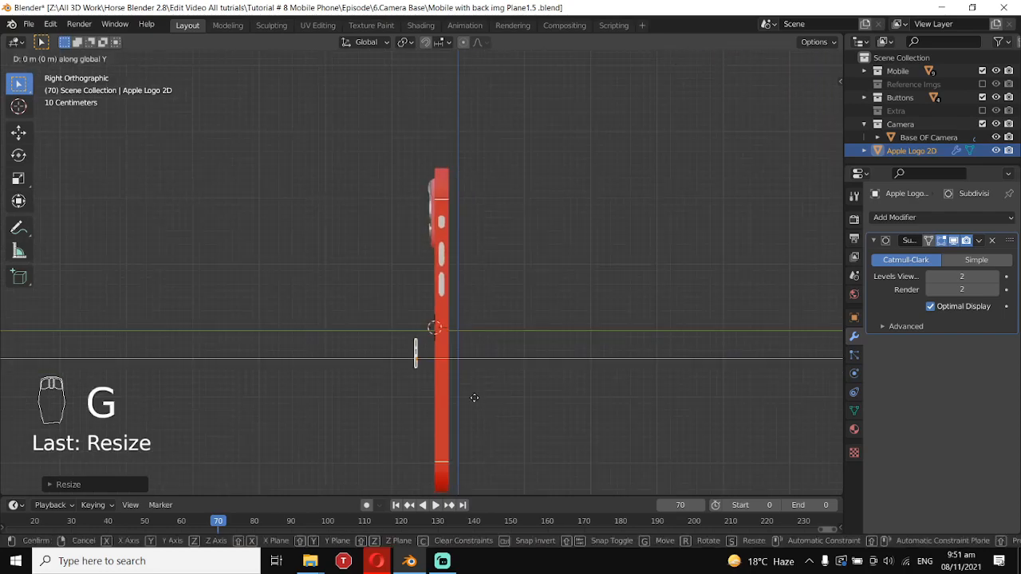
{"action": "left_click", "coordinate": [492, 396]}
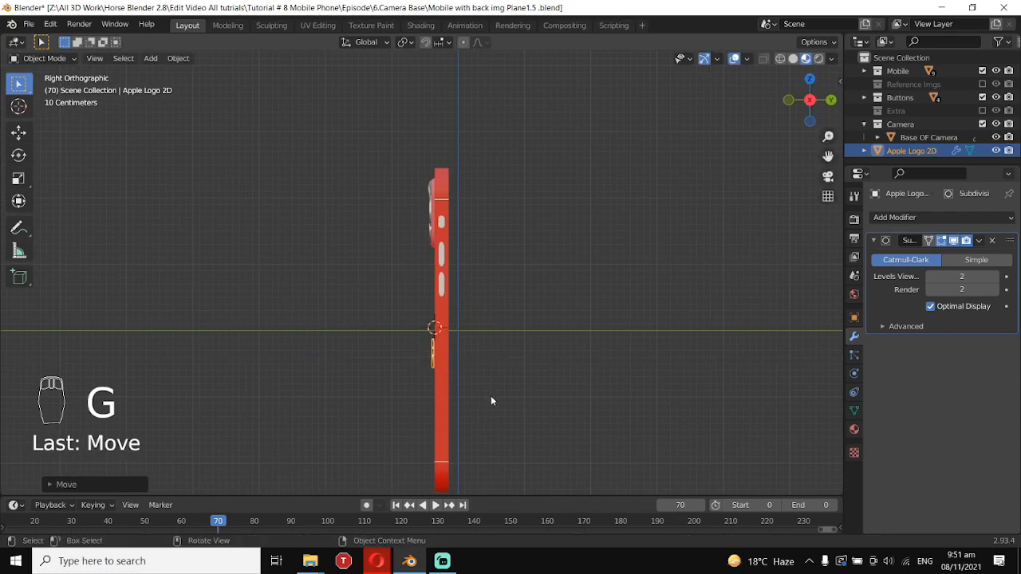
- Move the logo about 0.69 m down along the Z axis on the phone's back in the front view
{"action": "key", "text": "KP_1"}
{"action": "key", "text": "g"}
{"action": "key", "text": "z"}
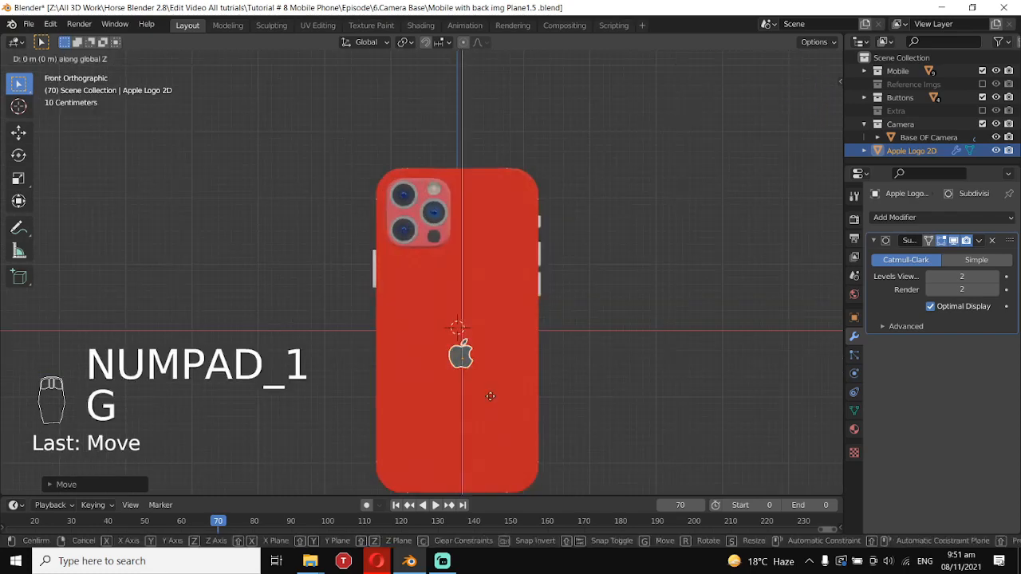
{"action": "right_click", "coordinate": [544, 335]}
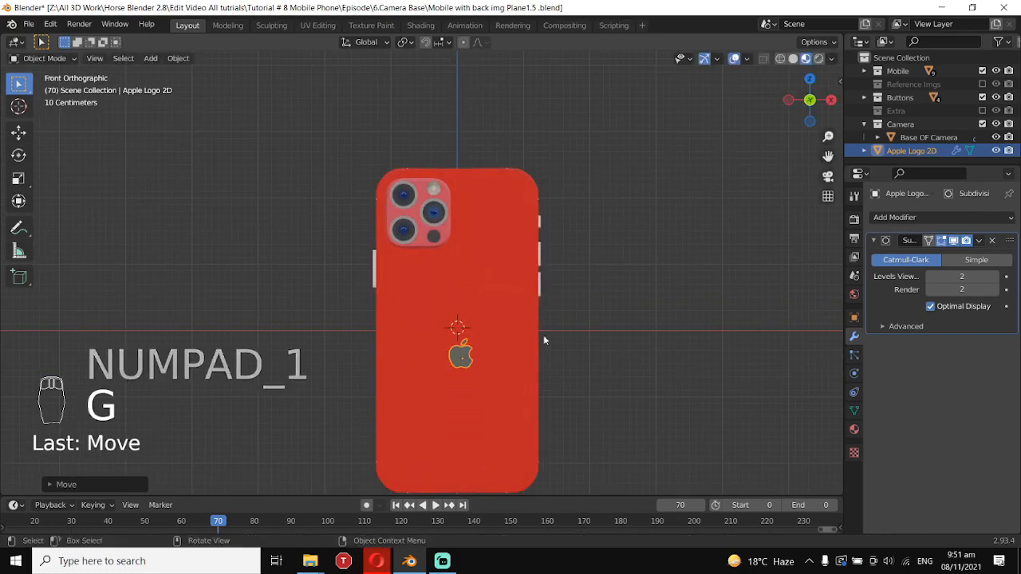
{"action": "key", "text": "g"}
{"action": "key", "text": "z"}
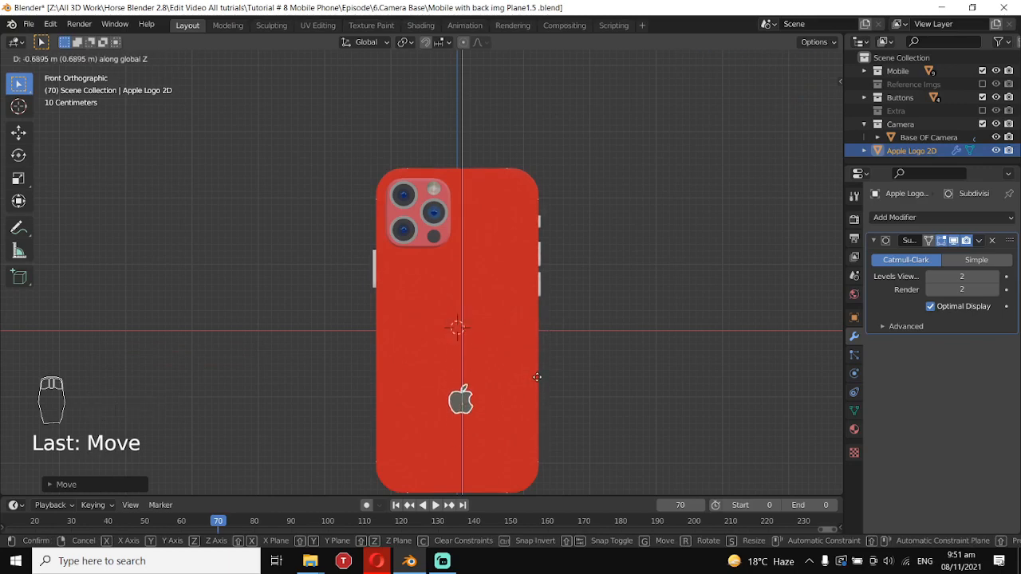
{"action": "left_click", "coordinate": [537, 363]}
- Enlarge the logo by a factor of about 1.13 and deselect it
{"action": "scroll", "coordinate": [527, 344], "scroll_direction": "down", "scroll_amount": 1}
{"action": "key", "text": "s"}
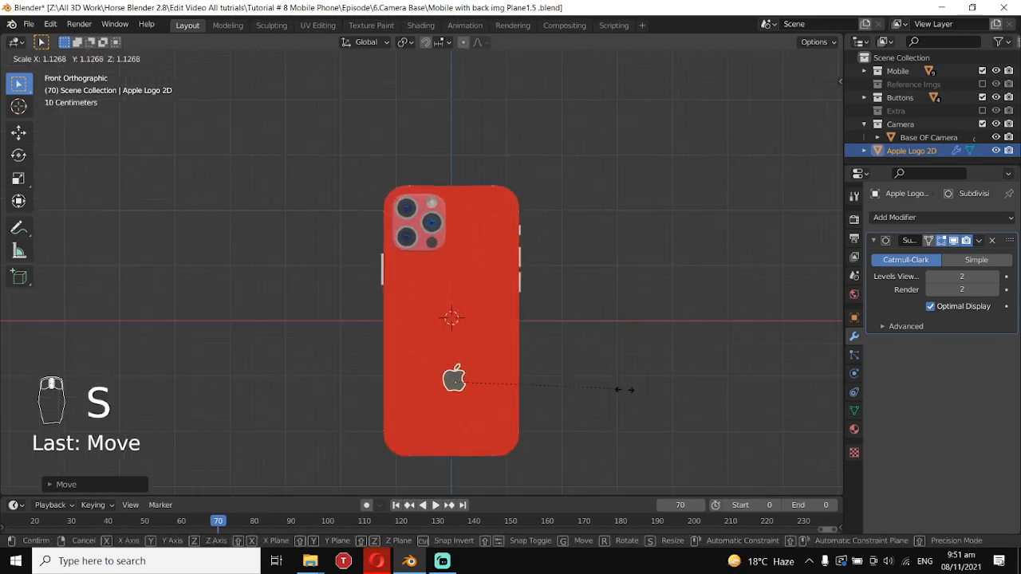
{"action": "left_click", "coordinate": [621, 397]}
{"action": "key", "text": "alt+a"}
{"action": "scroll", "coordinate": [557, 375], "scroll_direction": "up", "scroll_amount": 3}
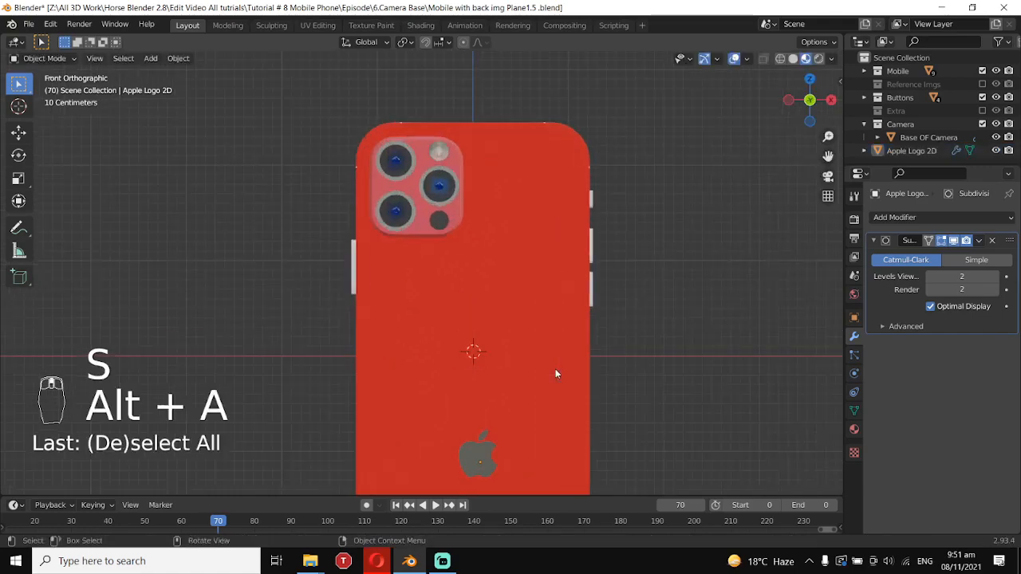
- Parent the Apple logo to the phone body using the Object option
{"action": "scroll", "coordinate": [467, 431], "scroll_direction": "down", "scroll_amount": 1}
{"action": "left_click", "coordinate": [468, 428]}
{"action": "scroll", "coordinate": [468, 419], "scroll_direction": "down", "scroll_amount": 4}
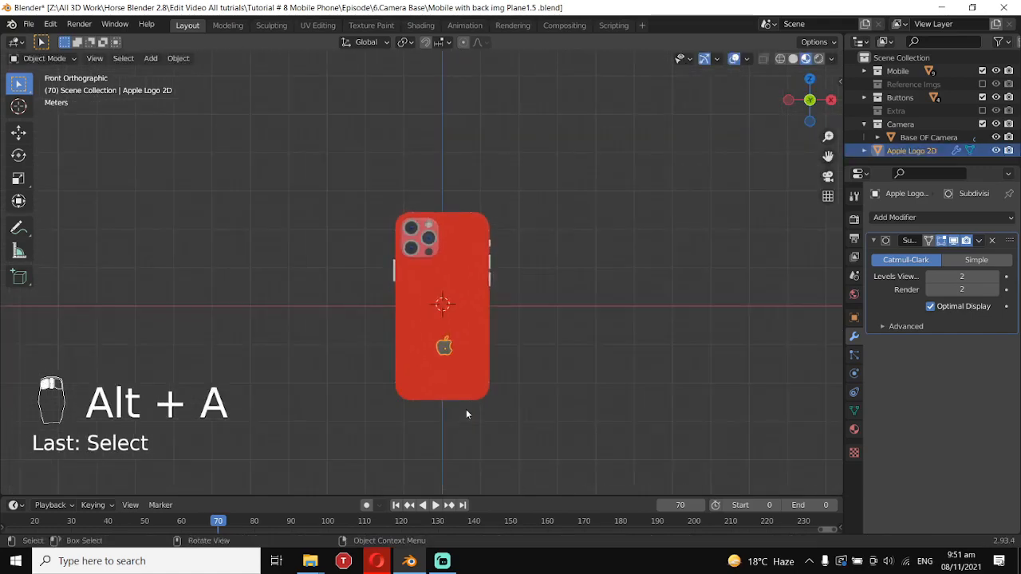
{"action": "left_click", "coordinate": [478, 347]}
{"action": "scroll", "coordinate": [476, 348], "scroll_direction": "up", "scroll_amount": 2}
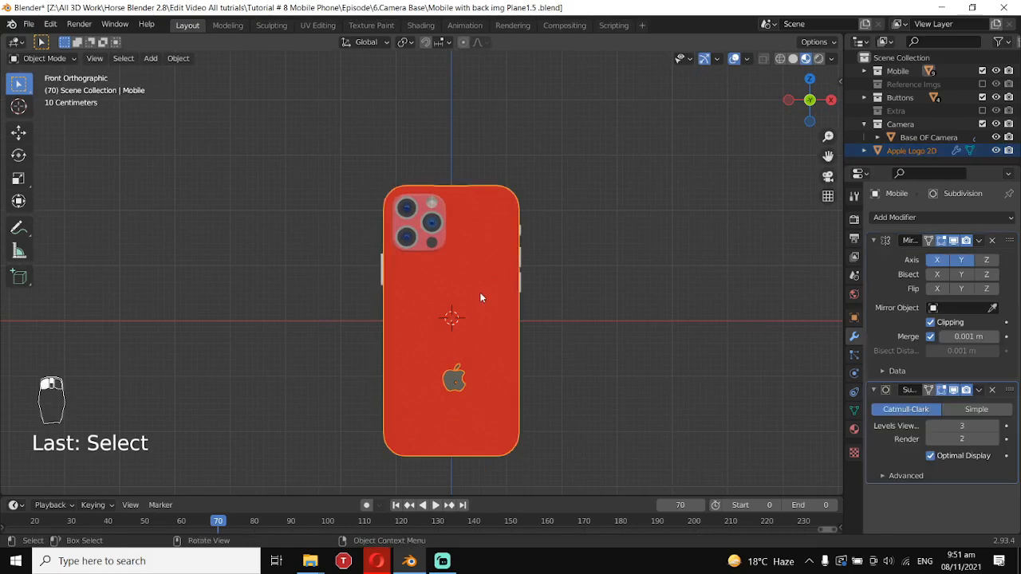
{"action": "key", "text": "ctrl+p"}
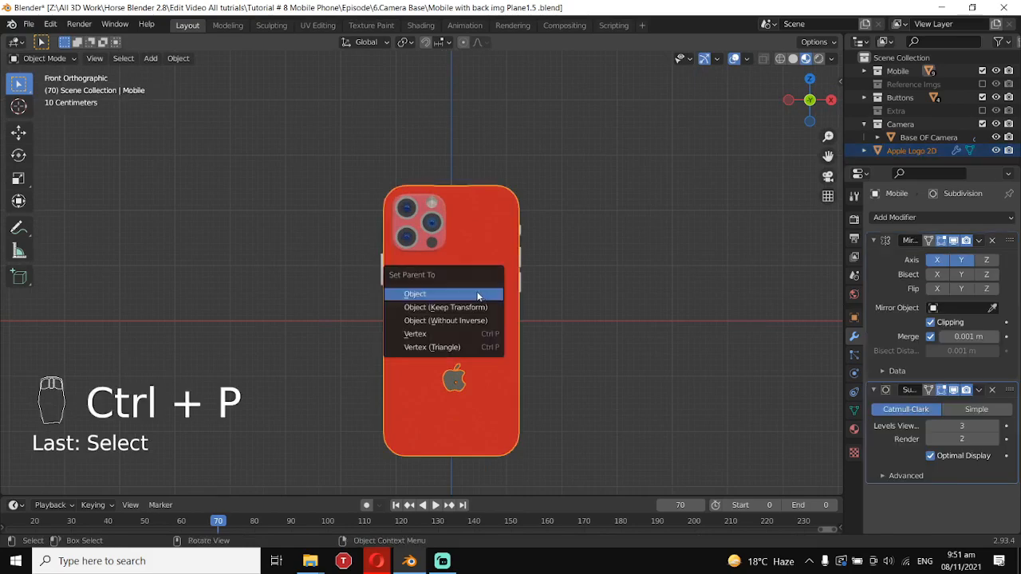
{"action": "left_click", "coordinate": [472, 296]}
- Deselect everything and examine the phone's back with its logo in Material Preview from the front view
{"action": "scroll", "coordinate": [479, 326], "scroll_direction": "up", "scroll_amount": 1}
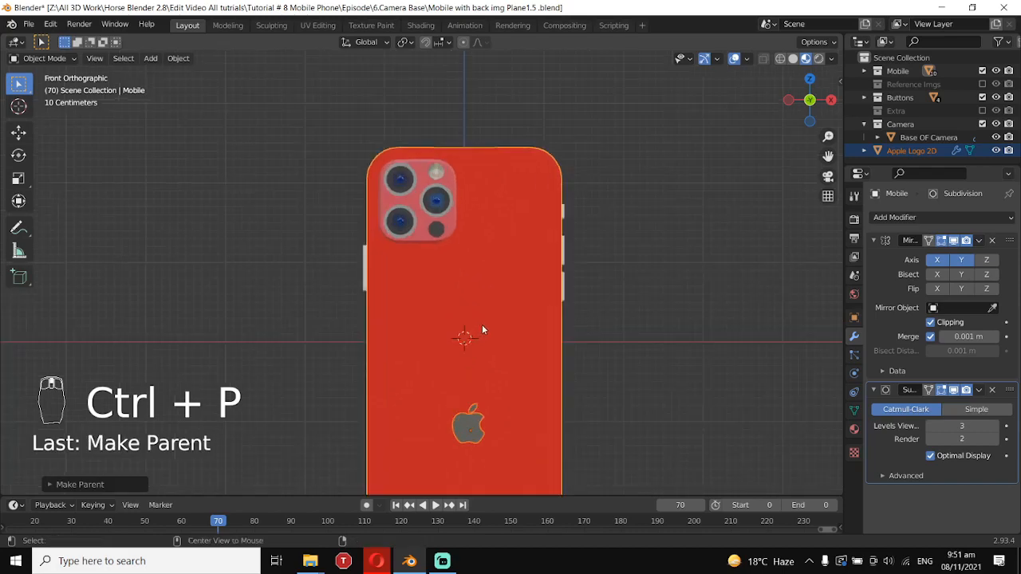
{"action": "key", "text": "alt+a"}
{"action": "scroll", "coordinate": [482, 325], "scroll_direction": "down", "scroll_amount": 2}
{"action": "scroll", "coordinate": [481, 323], "scroll_direction": "up", "scroll_amount": 2}
{"action": "scroll", "coordinate": [482, 323], "scroll_direction": "down", "scroll_amount": 2}
{"action": "scroll", "coordinate": [482, 323], "scroll_direction": "up", "scroll_amount": 1}
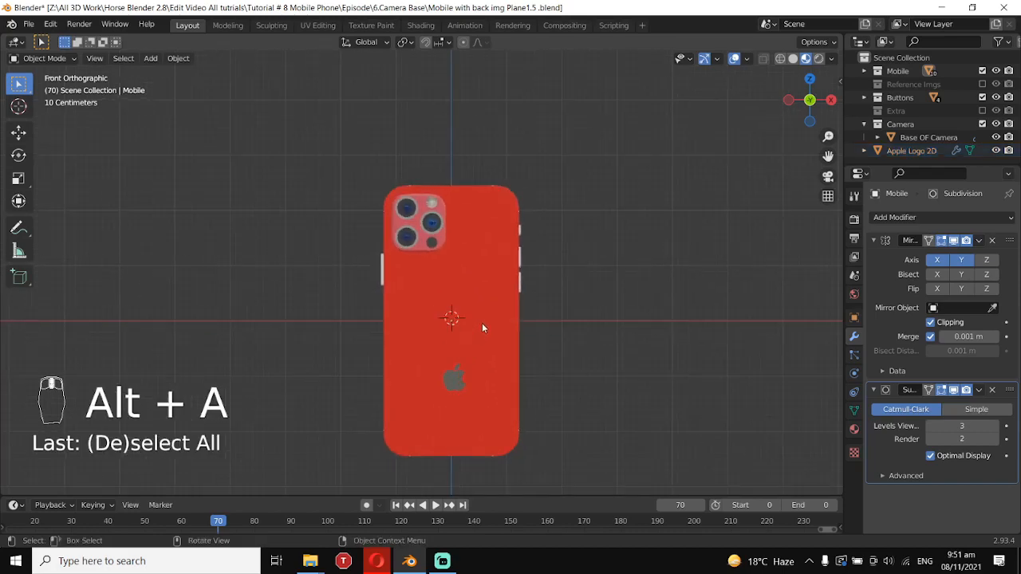
{"action": "scroll", "coordinate": [482, 323], "scroll_direction": "down", "scroll_amount": 1}
{"action": "key", "text": "z"}
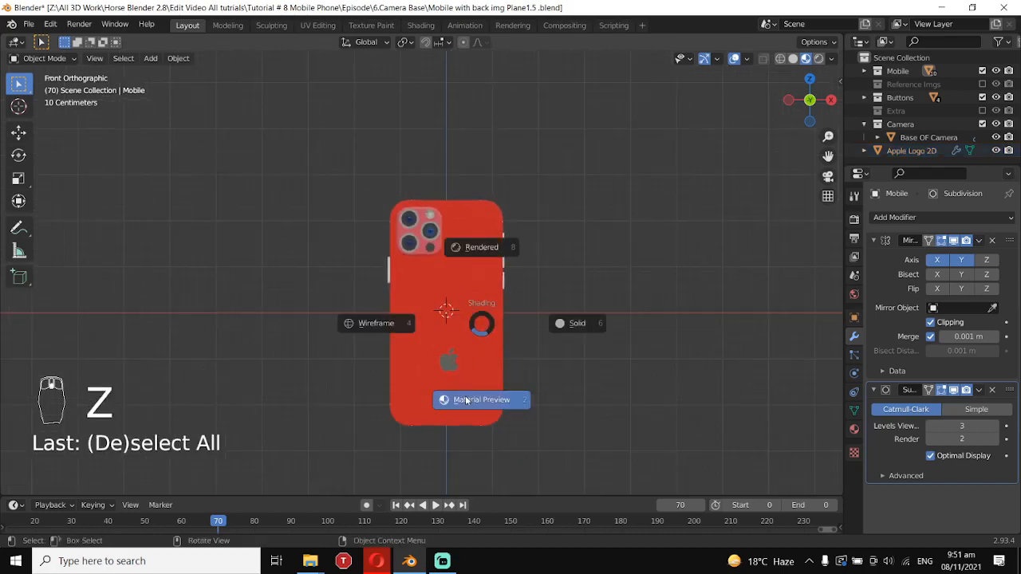
{"action": "left_click", "coordinate": [465, 397]}
{"action": "scroll", "coordinate": [496, 338], "scroll_direction": "up", "scroll_amount": 4}
{"action": "scroll", "coordinate": [495, 336], "scroll_direction": "down", "scroll_amount": 3}
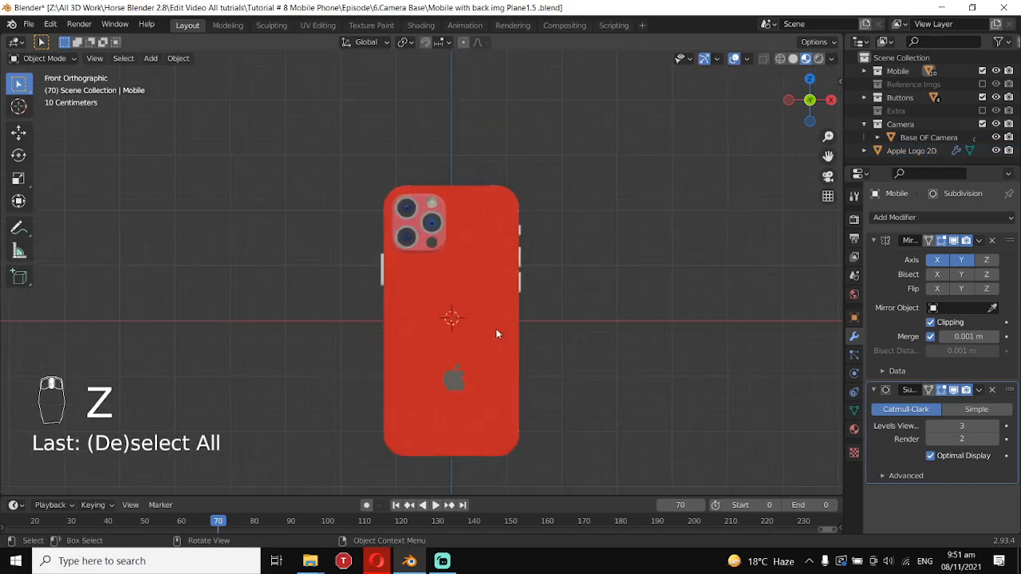
{"action": "scroll", "coordinate": [495, 334], "scroll_direction": "down", "scroll_amount": 1}
{"action": "scroll", "coordinate": [494, 334], "scroll_direction": "down", "scroll_amount": 1}
{"action": "scroll", "coordinate": [495, 334], "scroll_direction": "up", "scroll_amount": 1}
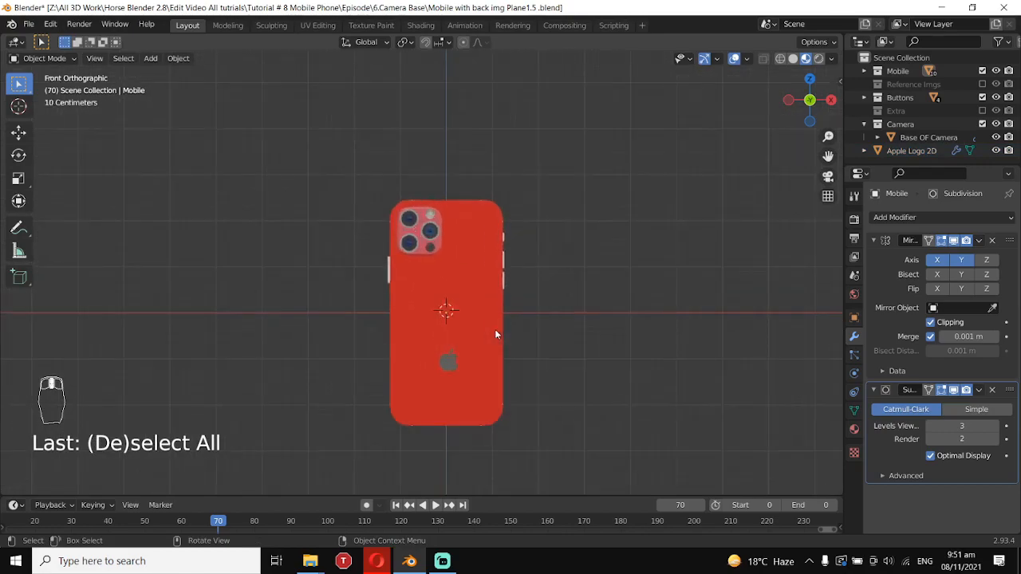